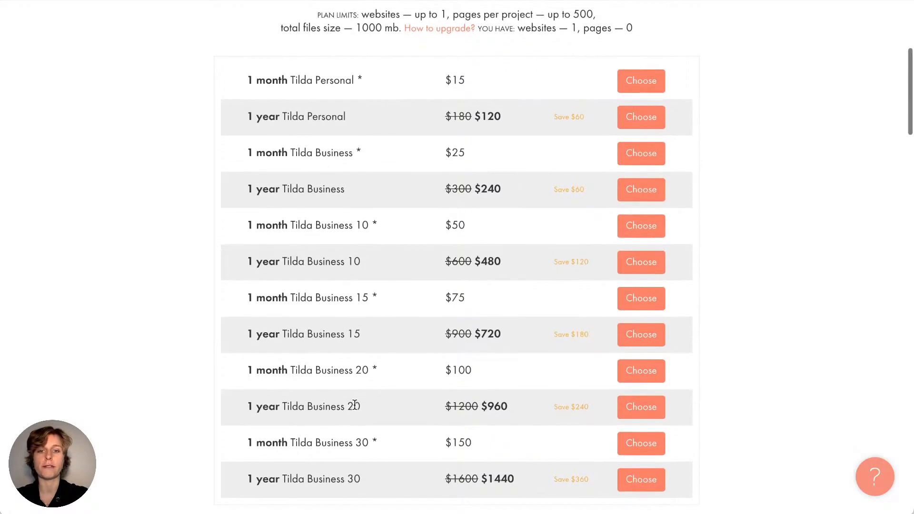
{"action": "scroll", "coordinate": [355, 405], "scroll_direction": "up", "scroll_amount": 6}
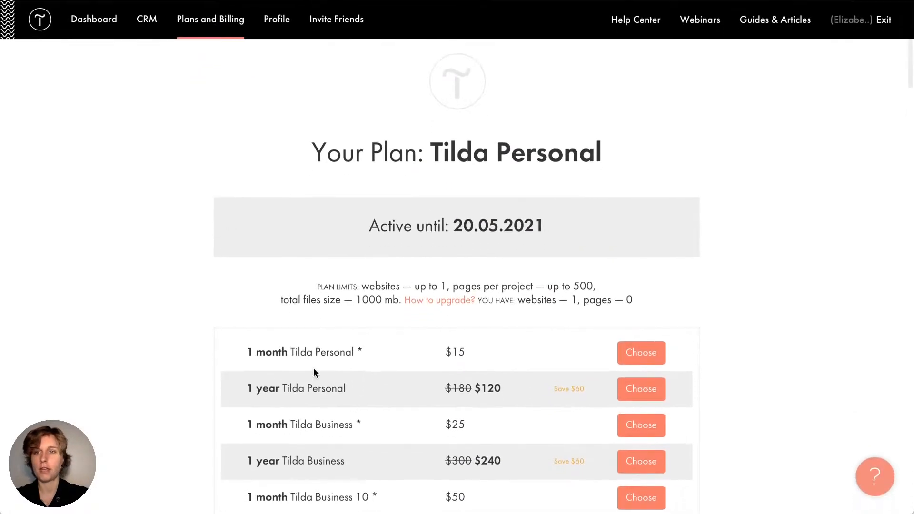
Go back to the dashboard listing the My Business Website project
{"action": "left_click", "coordinate": [103, 33]}
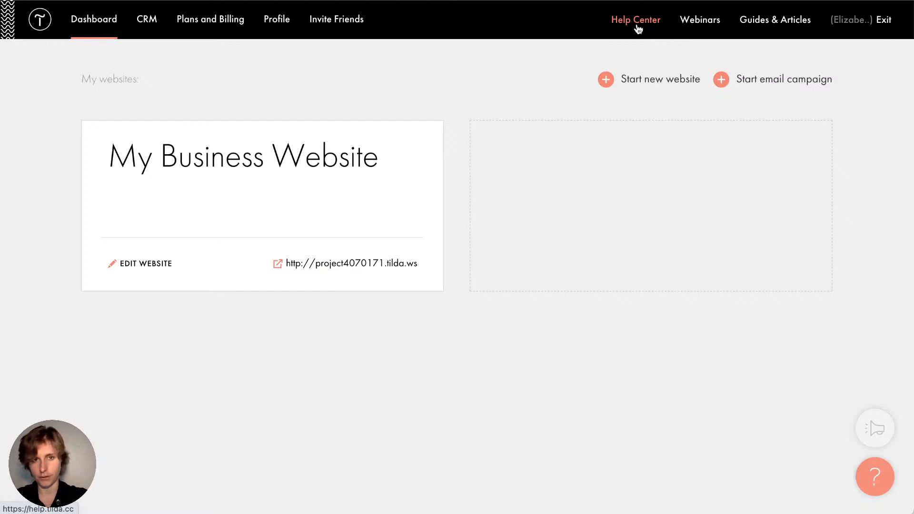
Open the Tilda Help Center and glance at its list of help topics
{"action": "left_click", "coordinate": [637, 26]}
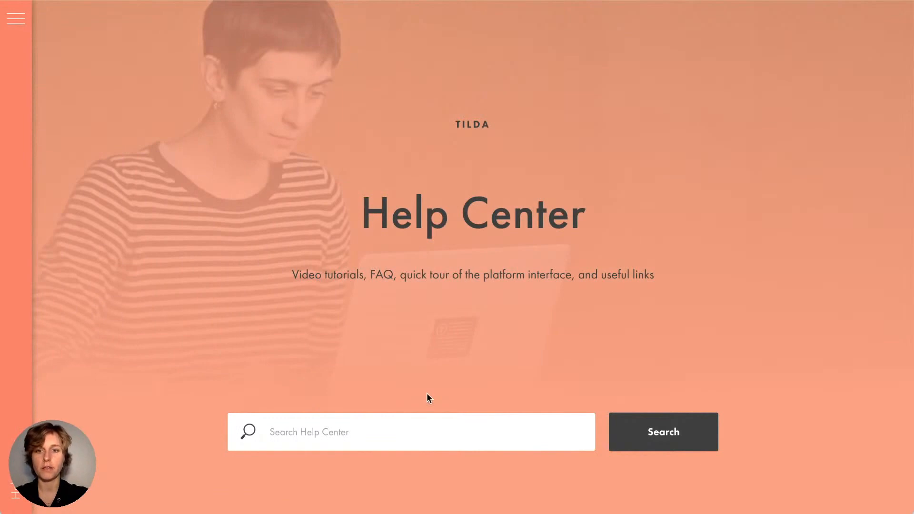
{"action": "left_click", "coordinate": [15, 19]}
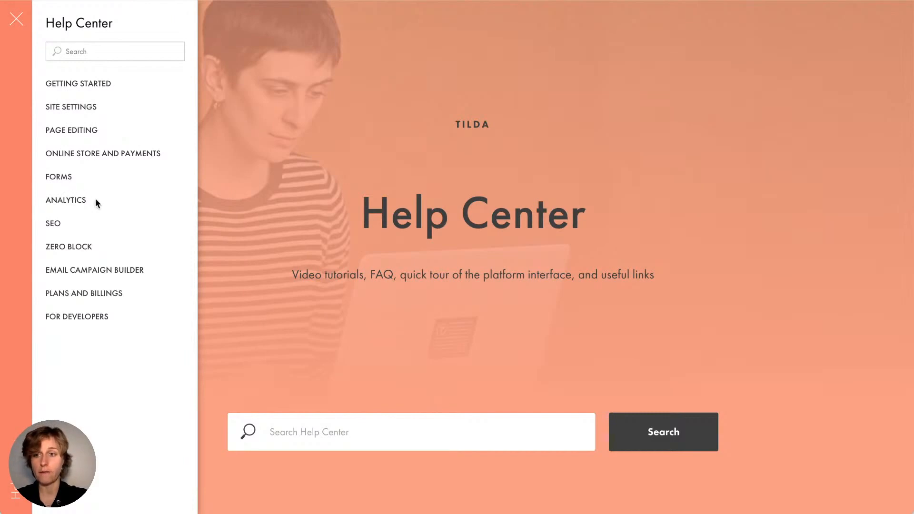
{"action": "left_click", "coordinate": [341, 355]}
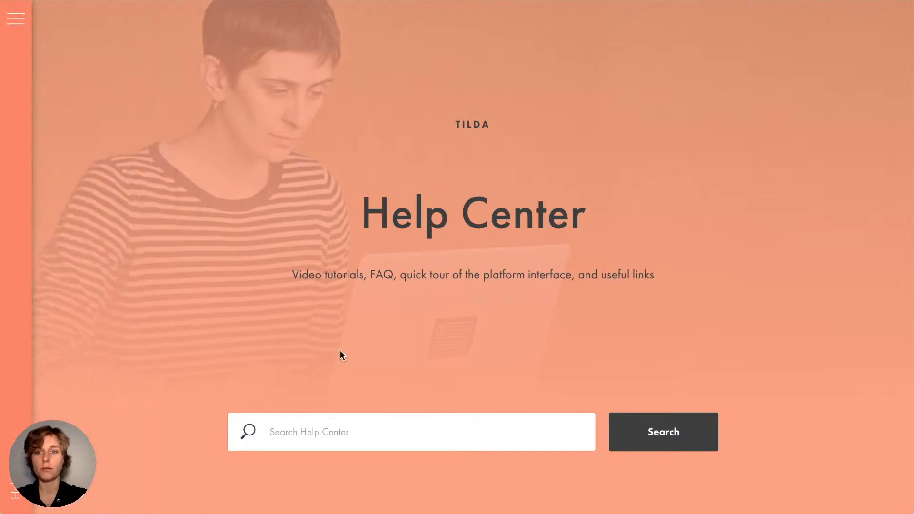
Search the help articles for 'domain' and browse the suggested results
{"action": "left_click", "coordinate": [317, 434]}
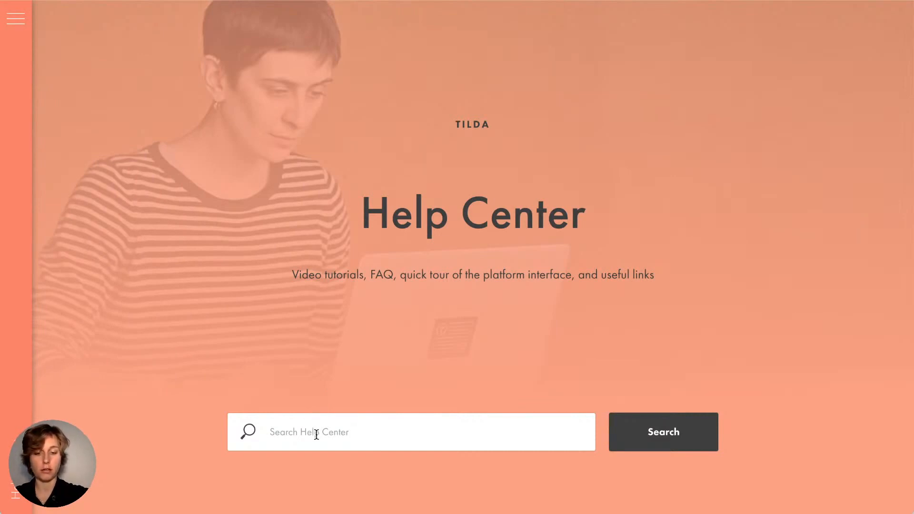
{"action": "type", "text": "domain"}
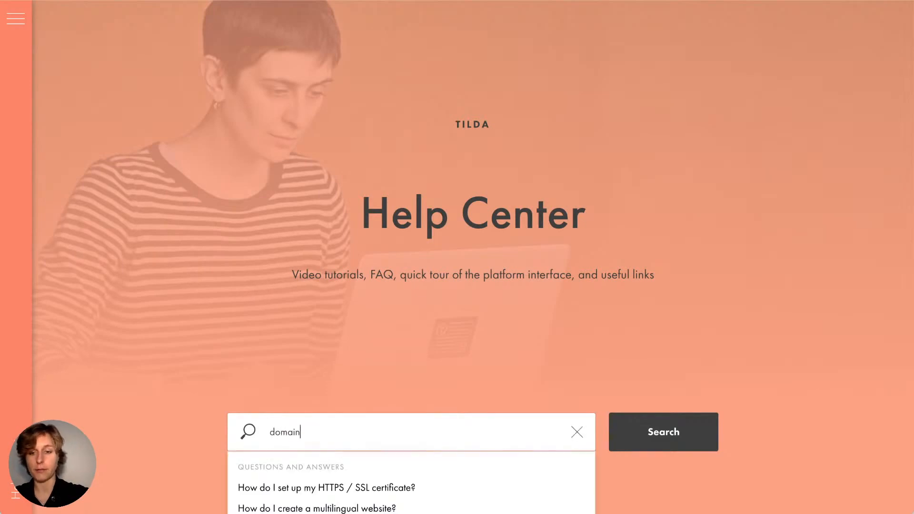
{"action": "scroll", "coordinate": [311, 377], "scroll_direction": "down", "scroll_amount": 3}
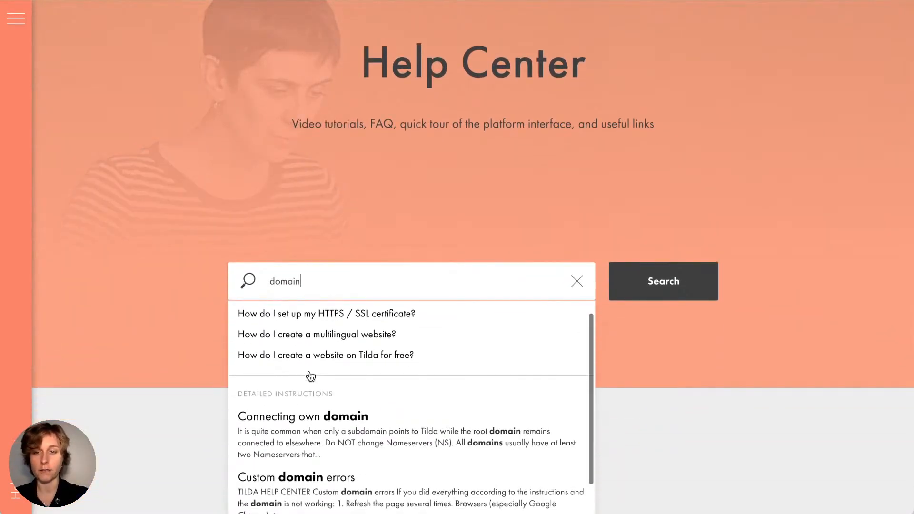
{"action": "scroll", "coordinate": [390, 222], "scroll_direction": "down", "scroll_amount": 2}
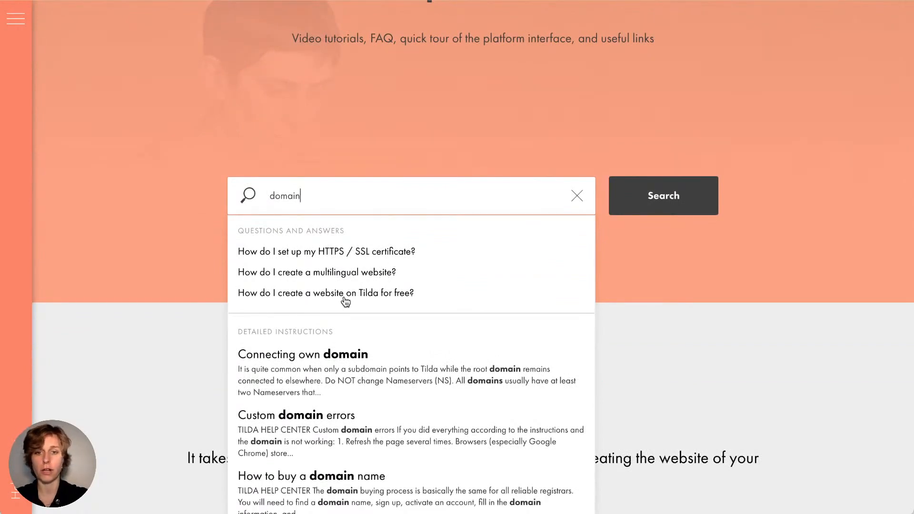
{"action": "scroll", "coordinate": [345, 302], "scroll_direction": "down", "scroll_amount": 3}
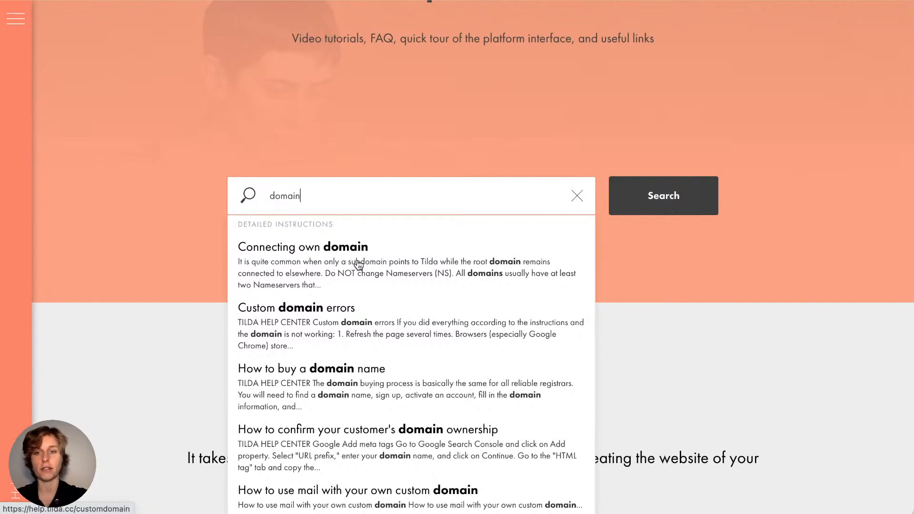
Read the 'Connecting own domain' article, then clear the domain search
{"action": "left_click", "coordinate": [358, 264]}
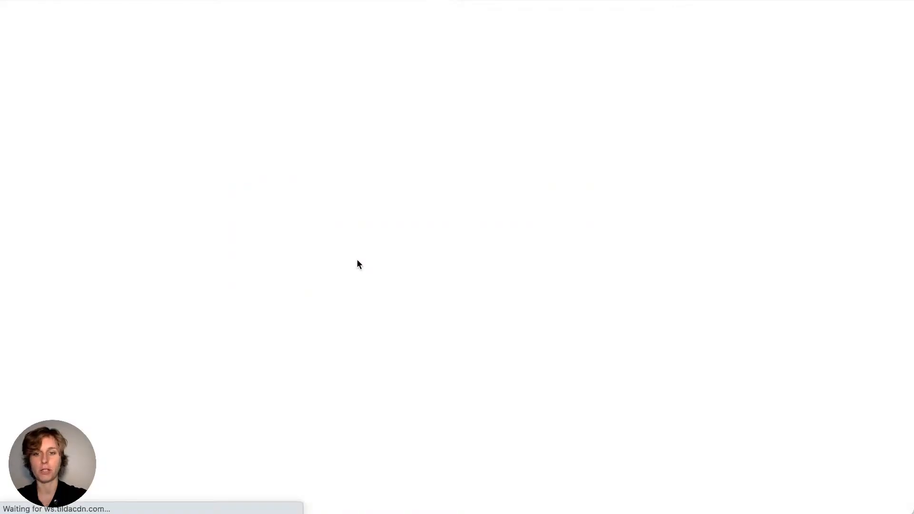
{"action": "scroll", "coordinate": [668, 148], "scroll_direction": "down", "scroll_amount": 10}
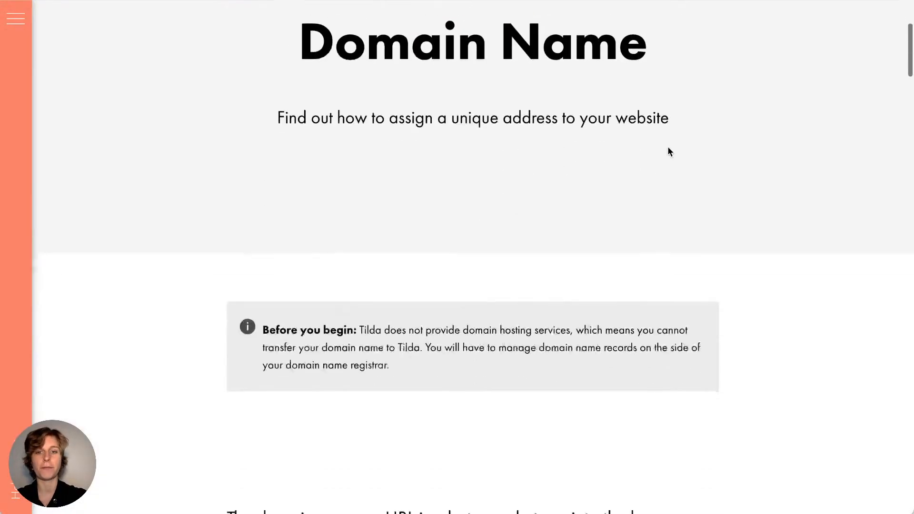
{"action": "scroll", "coordinate": [735, 233], "scroll_direction": "down", "scroll_amount": 5}
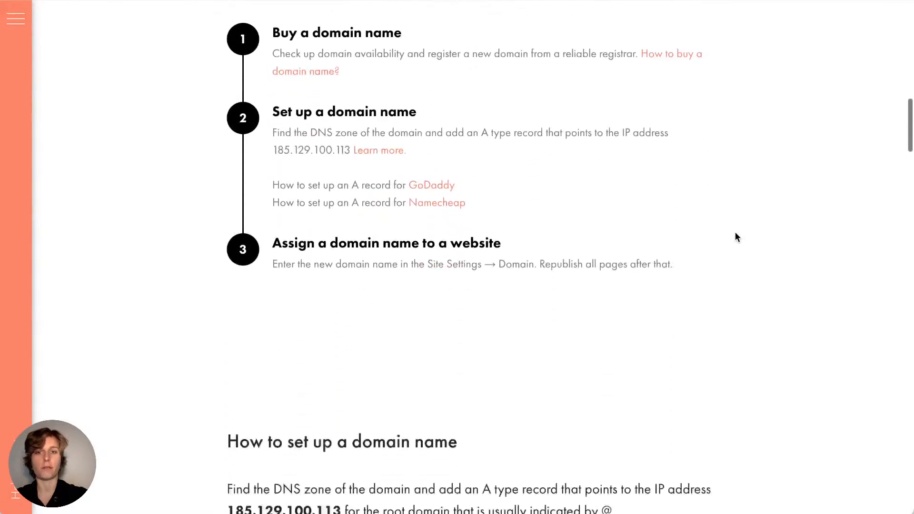
{"action": "scroll", "coordinate": [736, 234], "scroll_direction": "up", "scroll_amount": 4}
{"action": "scroll", "coordinate": [735, 234], "scroll_direction": "down", "scroll_amount": 10}
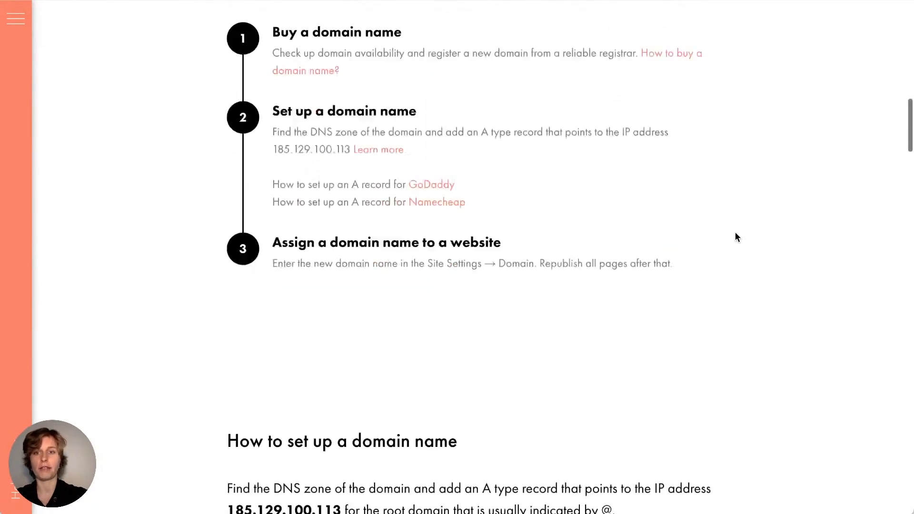
{"action": "scroll", "coordinate": [735, 233], "scroll_direction": "down", "scroll_amount": 15}
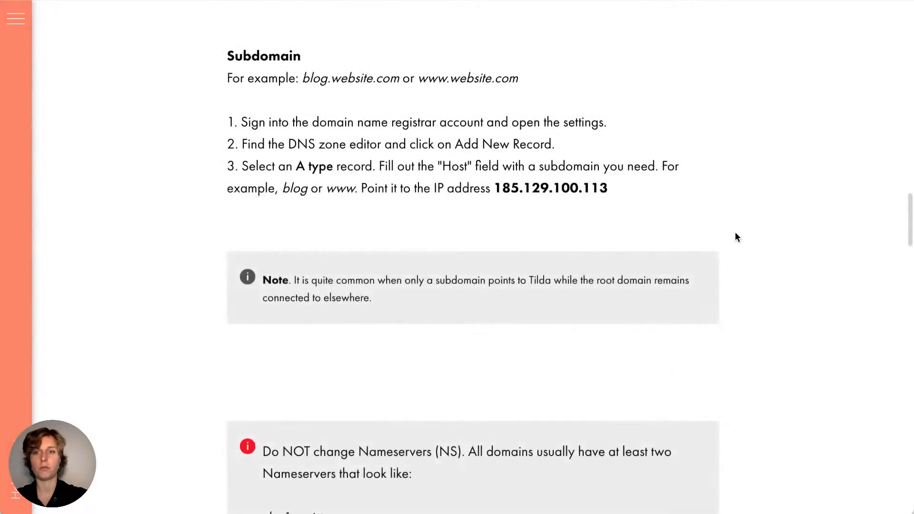
{"action": "scroll", "coordinate": [736, 233], "scroll_direction": "down", "scroll_amount": 10}
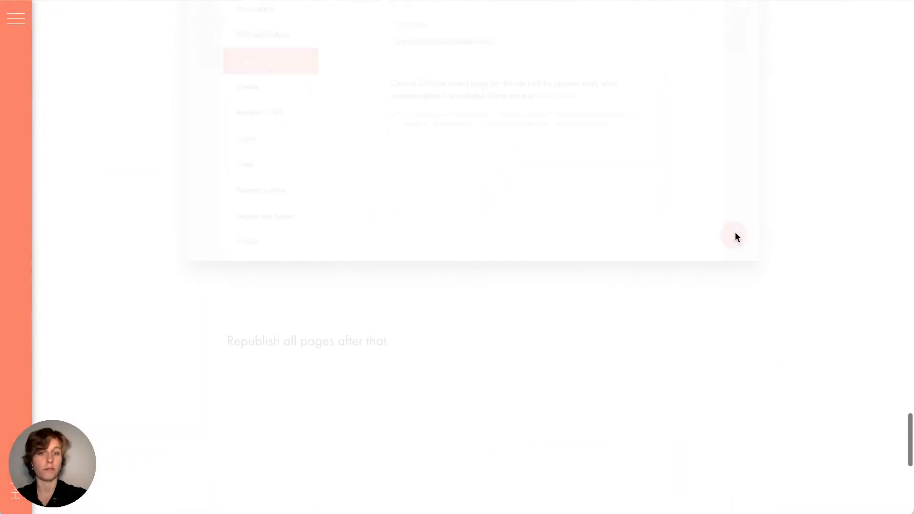
{"action": "scroll", "coordinate": [735, 232], "scroll_direction": "up", "scroll_amount": 20}
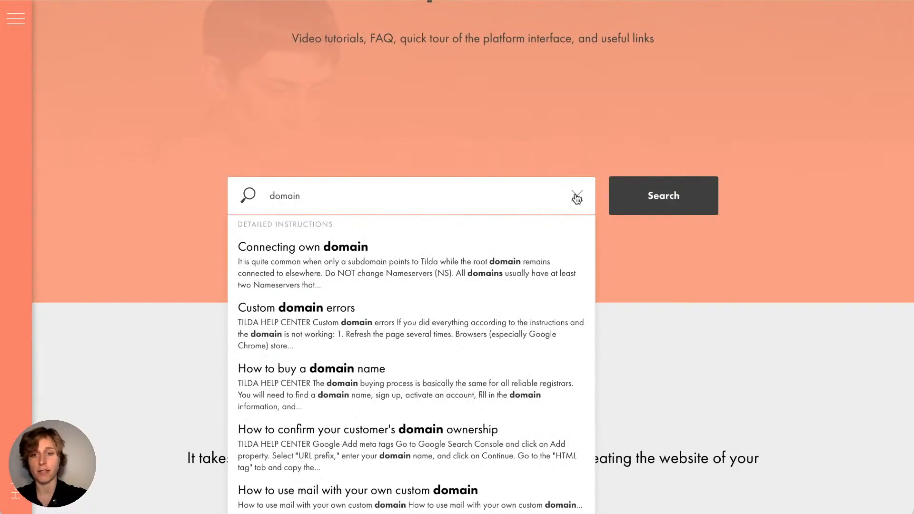
{"action": "left_click", "coordinate": [577, 196]}
{"action": "scroll", "coordinate": [447, 127], "scroll_direction": "up", "scroll_amount": 5}
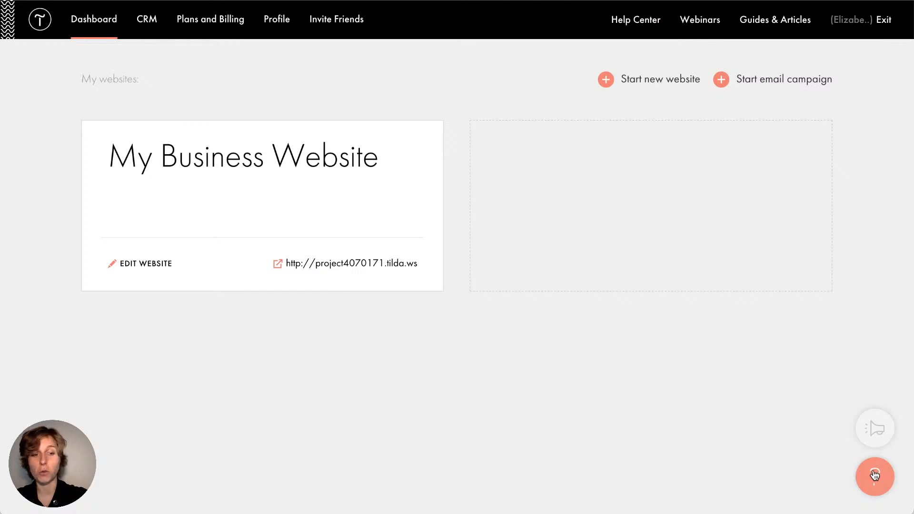
Open the dashboard help panel and browse its topics, from Video Tutorials to the FAQ
{"action": "left_click", "coordinate": [887, 478]}
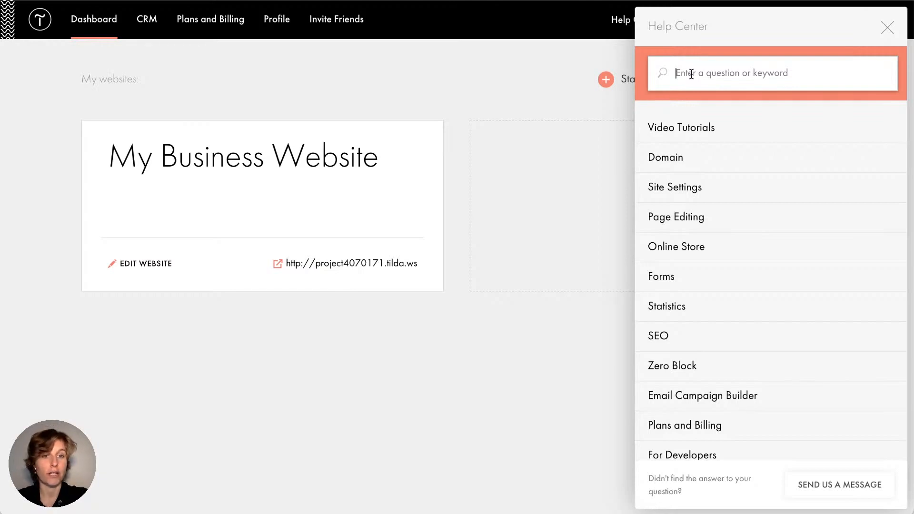
{"action": "left_click", "coordinate": [707, 133]}
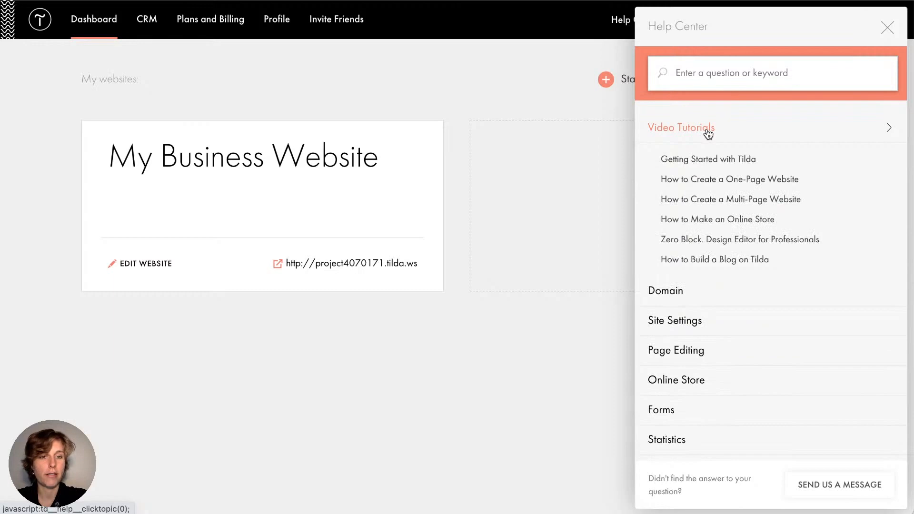
{"action": "left_click", "coordinate": [706, 133]}
{"action": "scroll", "coordinate": [684, 330], "scroll_direction": "down", "scroll_amount": 4}
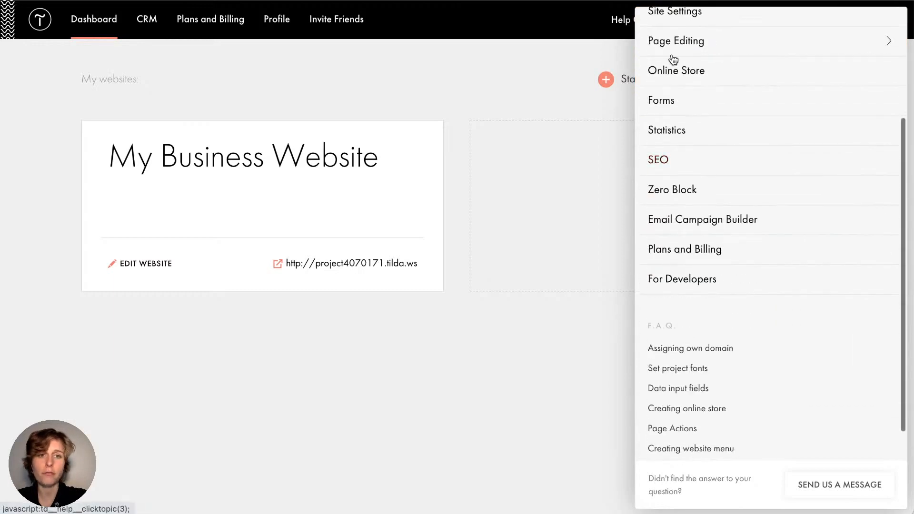
{"action": "scroll", "coordinate": [686, 239], "scroll_direction": "up", "scroll_amount": 1}
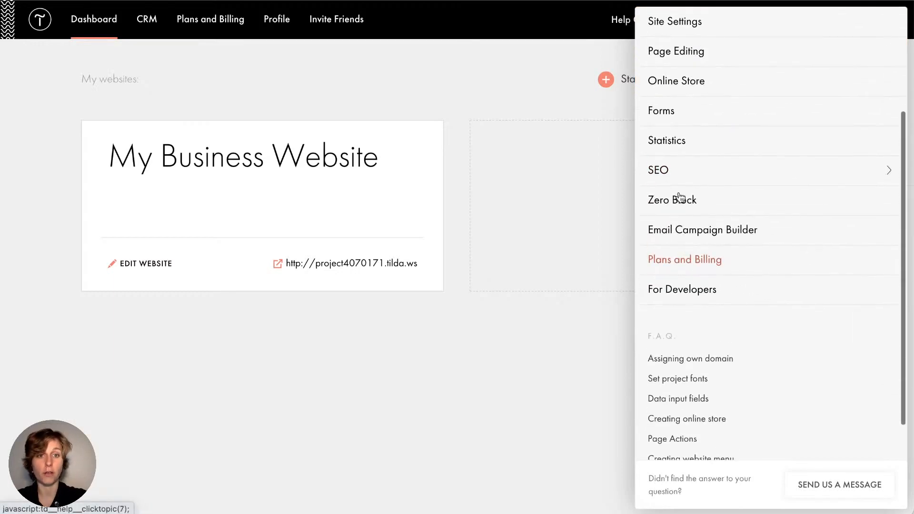
{"action": "scroll", "coordinate": [684, 231], "scroll_direction": "down", "scroll_amount": 3}
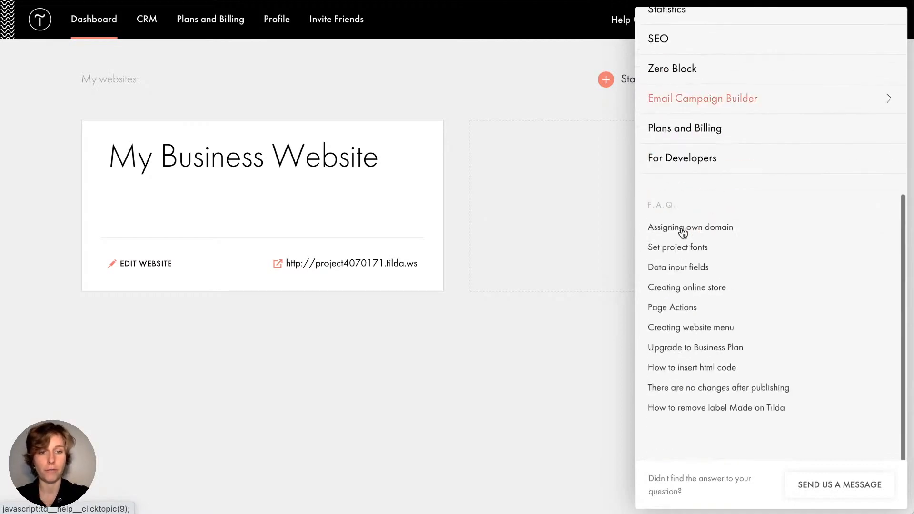
{"action": "scroll", "coordinate": [683, 230], "scroll_direction": "up", "scroll_amount": 7}
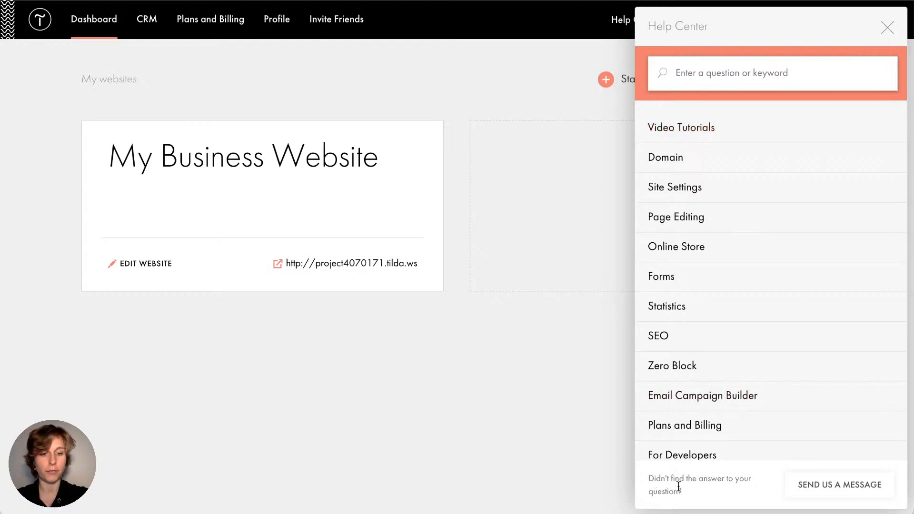
{"action": "left_click_drag", "start_coordinate": [682, 488], "coordinate": [651, 479]}
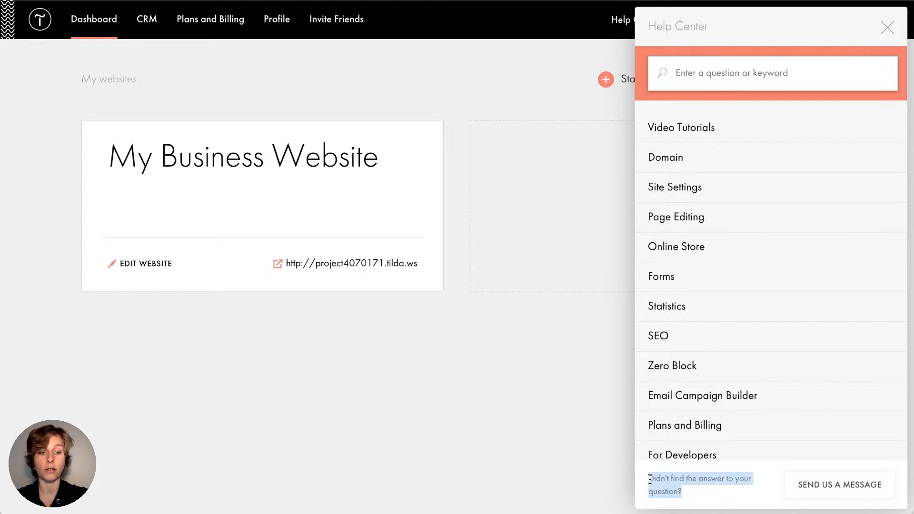
{"action": "left_click", "coordinate": [743, 479]}
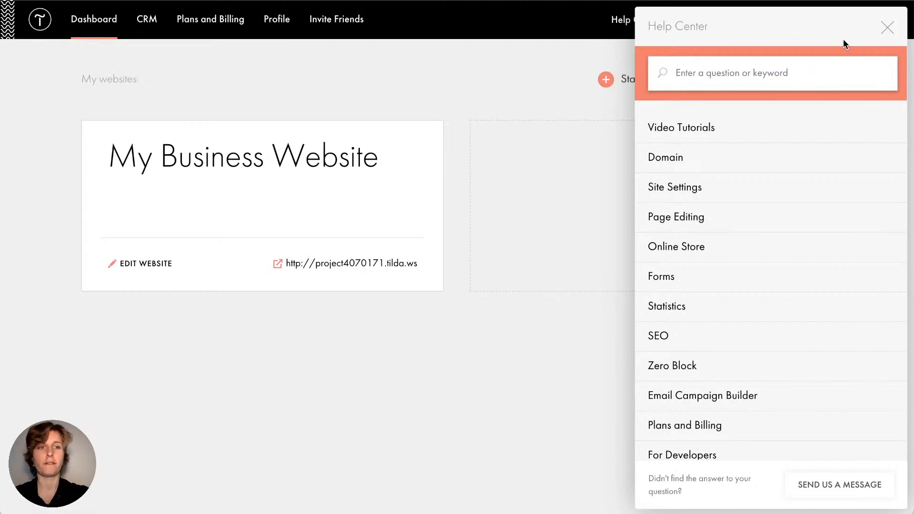
Close the help panel and open the My Business Website project, which has no pages yet
{"action": "left_click", "coordinate": [888, 27]}
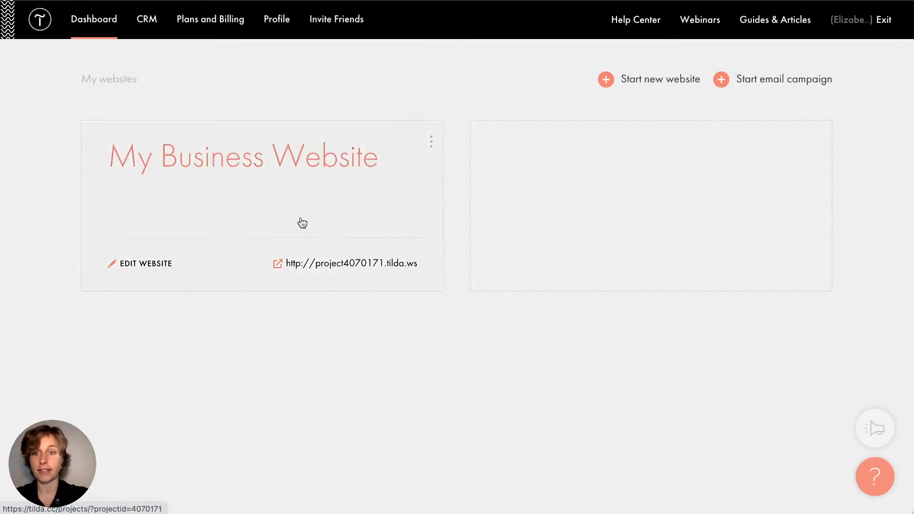
{"action": "left_click", "coordinate": [292, 172]}
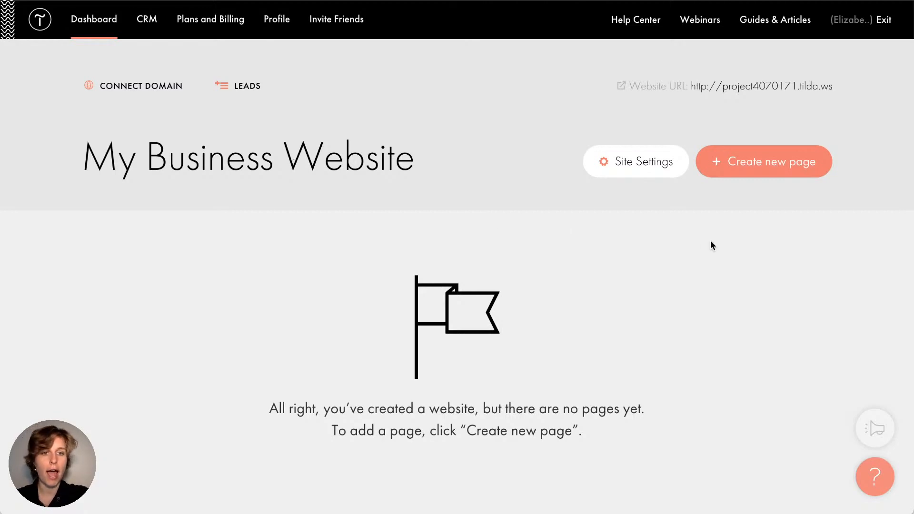
Start a new page and browse the template gallery
{"action": "left_click", "coordinate": [792, 165]}
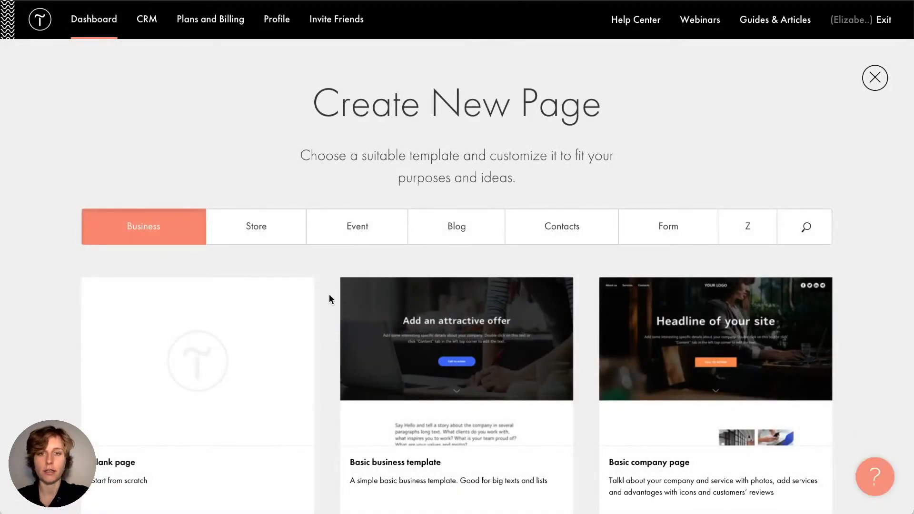
{"action": "scroll", "coordinate": [329, 295], "scroll_direction": "down", "scroll_amount": 15}
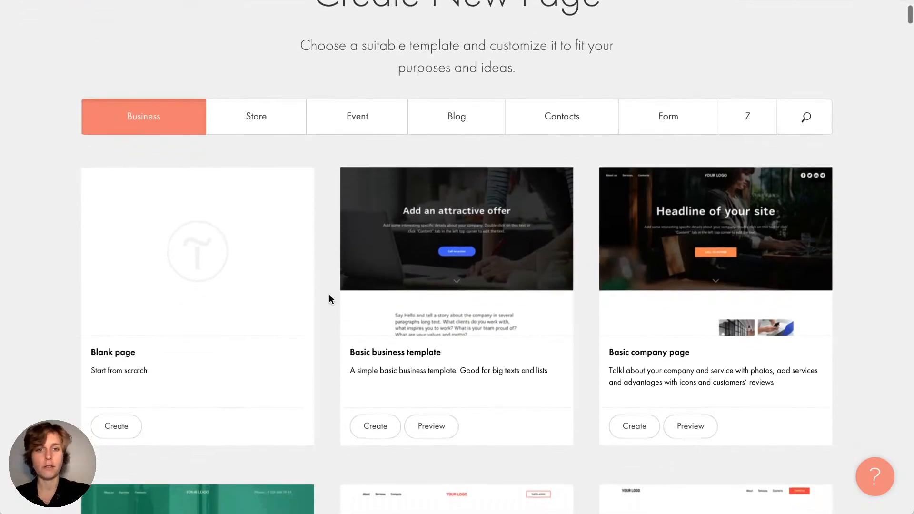
{"action": "scroll", "coordinate": [330, 295], "scroll_direction": "down", "scroll_amount": 15}
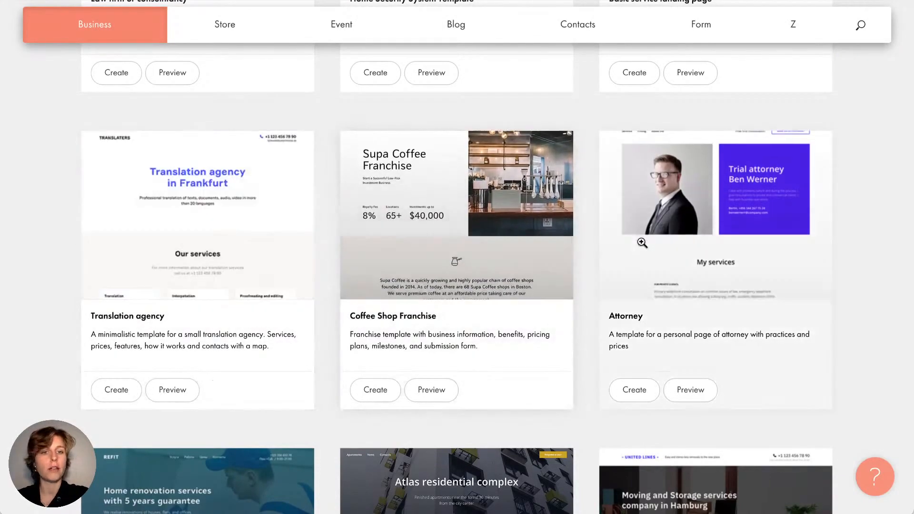
{"action": "scroll", "coordinate": [642, 243], "scroll_direction": "down", "scroll_amount": 4}
{"action": "scroll", "coordinate": [643, 243], "scroll_direction": "down", "scroll_amount": 3}
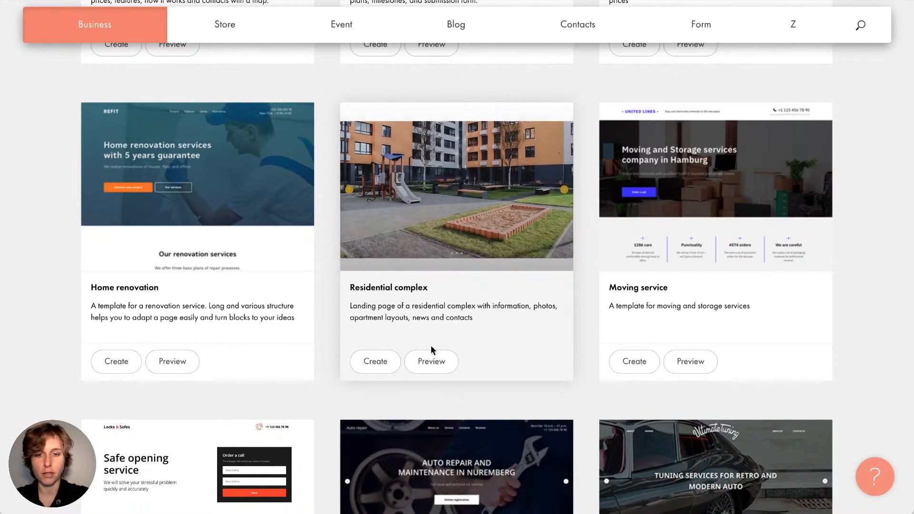
Preview the Residential complex template
{"action": "left_click", "coordinate": [432, 363]}
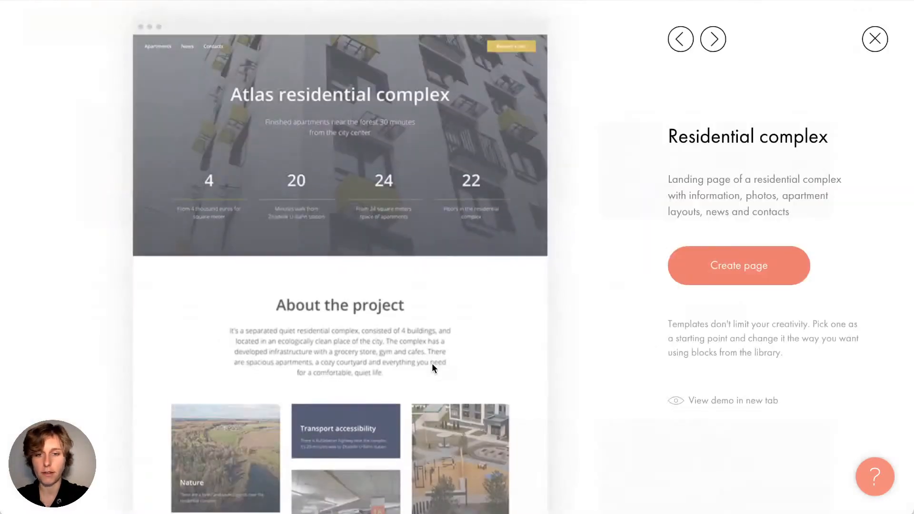
{"action": "scroll", "coordinate": [393, 305], "scroll_direction": "down", "scroll_amount": 5}
{"action": "scroll", "coordinate": [393, 305], "scroll_direction": "down", "scroll_amount": 15}
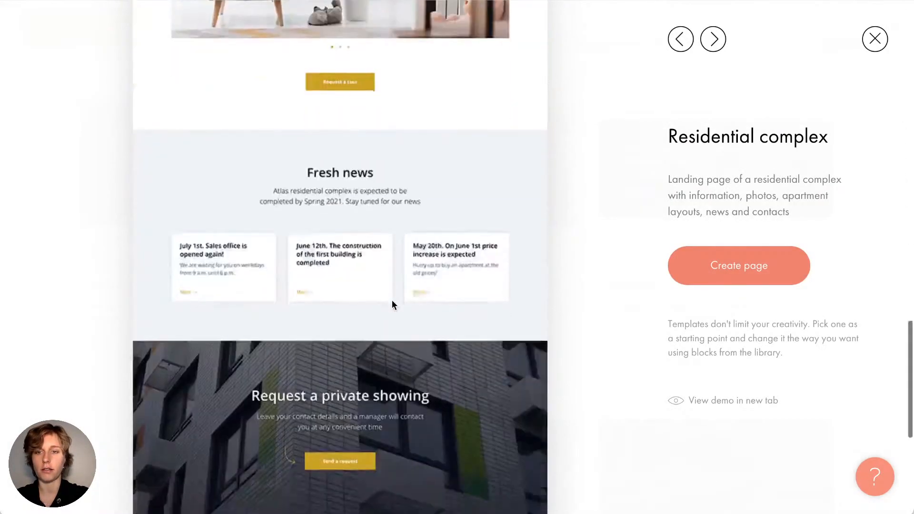
{"action": "scroll", "coordinate": [394, 305], "scroll_direction": "up", "scroll_amount": 12}
{"action": "scroll", "coordinate": [393, 305], "scroll_direction": "up", "scroll_amount": 10}
{"action": "scroll", "coordinate": [394, 305], "scroll_direction": "down", "scroll_amount": 10}
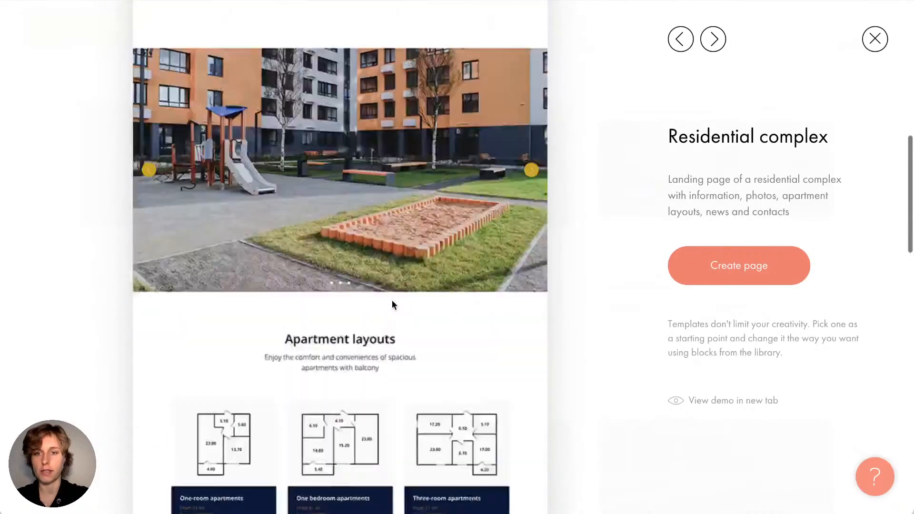
{"action": "scroll", "coordinate": [393, 304], "scroll_direction": "up", "scroll_amount": 3}
{"action": "scroll", "coordinate": [392, 300], "scroll_direction": "up", "scroll_amount": 6}
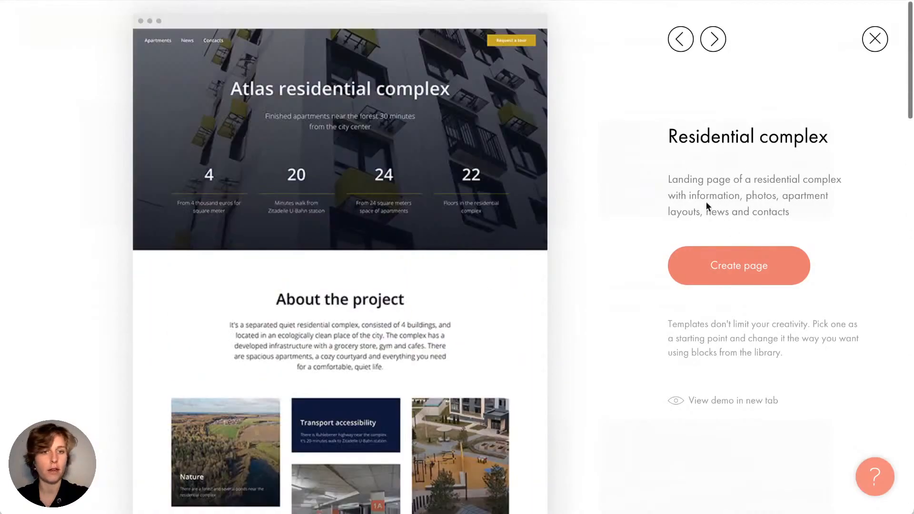
Preview Moving service, close the preview, and create the page from Personal stylist
{"action": "left_click", "coordinate": [716, 45]}
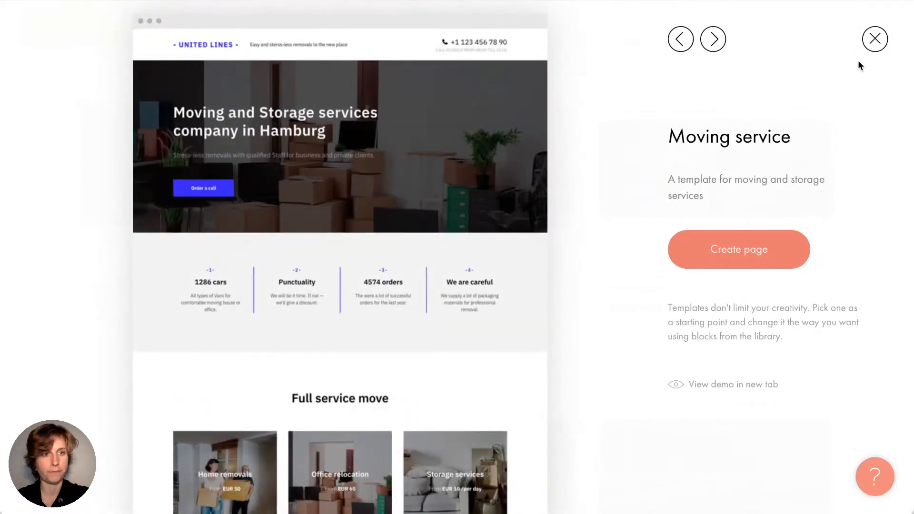
{"action": "left_click", "coordinate": [874, 40]}
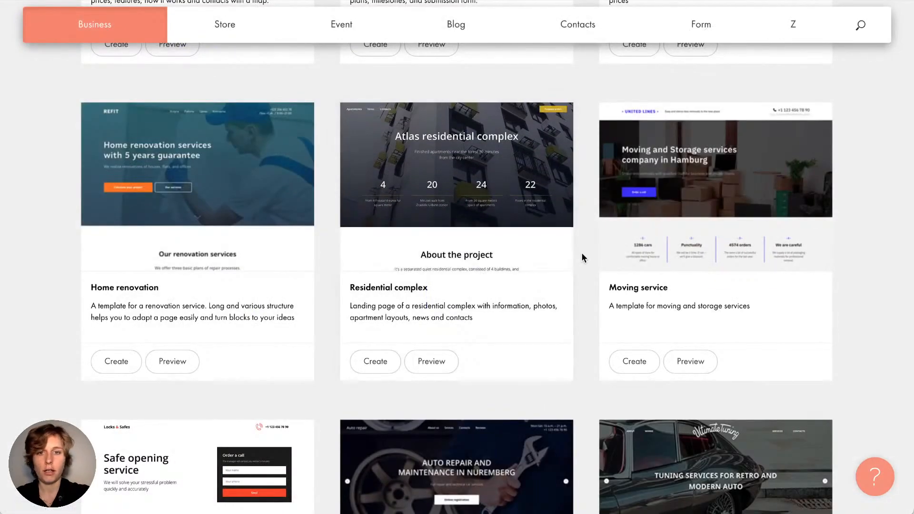
{"action": "scroll", "coordinate": [582, 252], "scroll_direction": "up", "scroll_amount": 20}
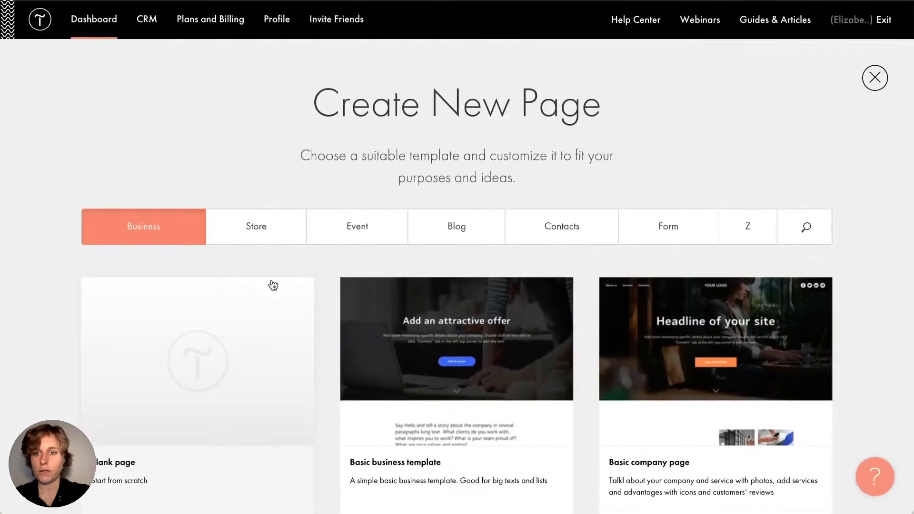
{"action": "scroll", "coordinate": [327, 322], "scroll_direction": "down", "scroll_amount": 2}
{"action": "scroll", "coordinate": [325, 321], "scroll_direction": "up", "scroll_amount": 1}
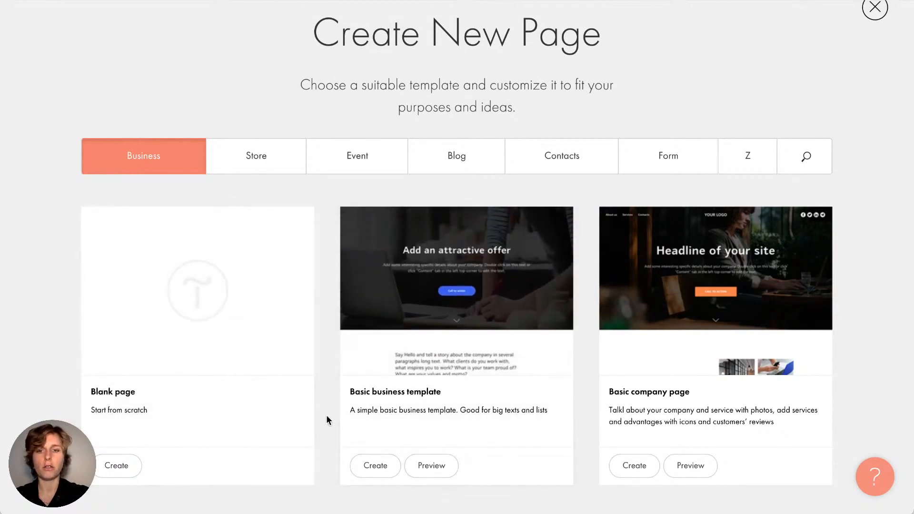
{"action": "scroll", "coordinate": [327, 416], "scroll_direction": "down", "scroll_amount": 15}
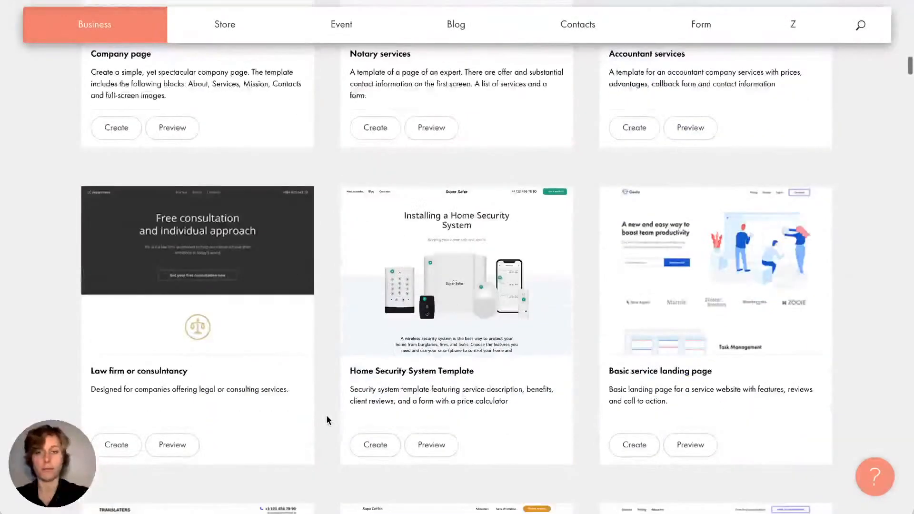
{"action": "scroll", "coordinate": [326, 416], "scroll_direction": "up", "scroll_amount": 3}
{"action": "scroll", "coordinate": [327, 416], "scroll_direction": "down", "scroll_amount": 15}
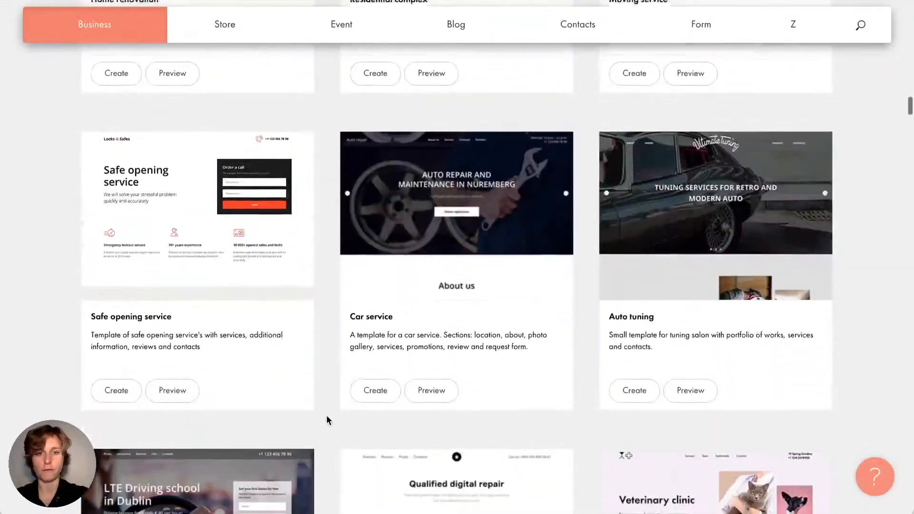
{"action": "scroll", "coordinate": [327, 417], "scroll_direction": "down", "scroll_amount": 9}
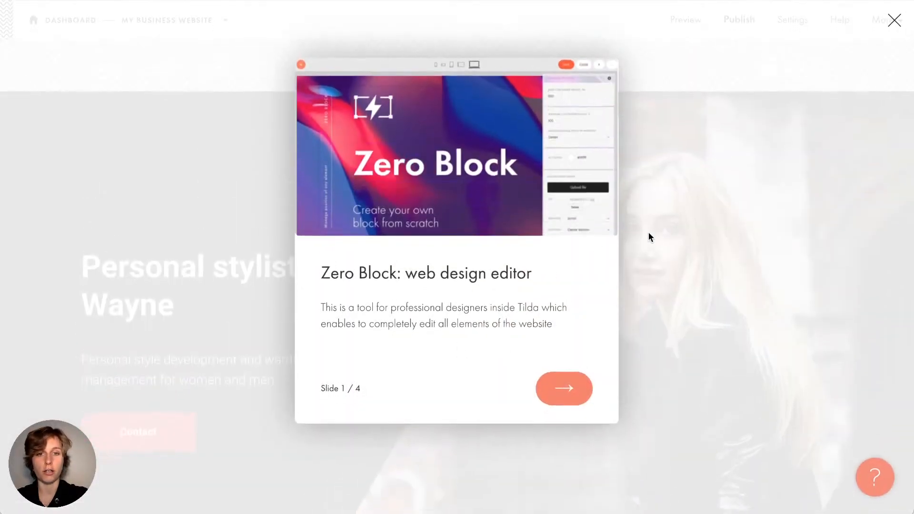
Step through the Zero Block introduction to slide 4 of 4, on adding a Zero Block
{"action": "left_click", "coordinate": [568, 387]}
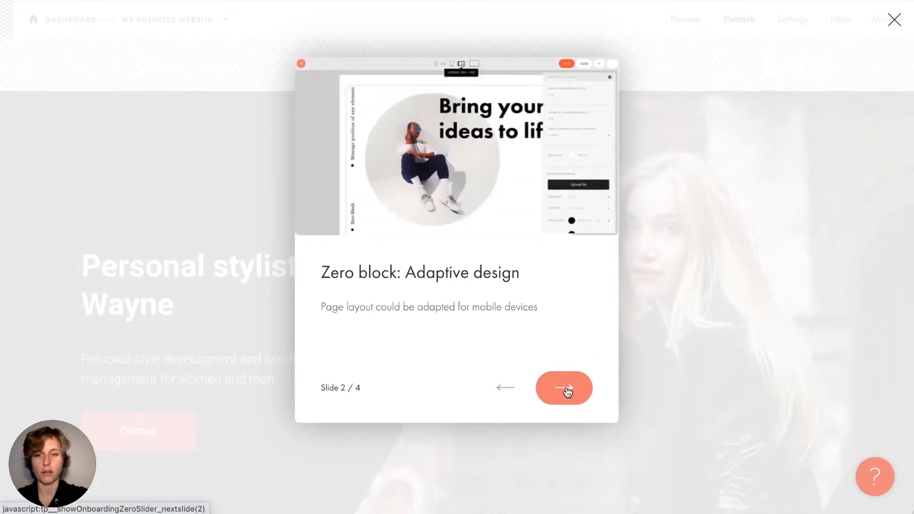
{"action": "left_click", "coordinate": [568, 392]}
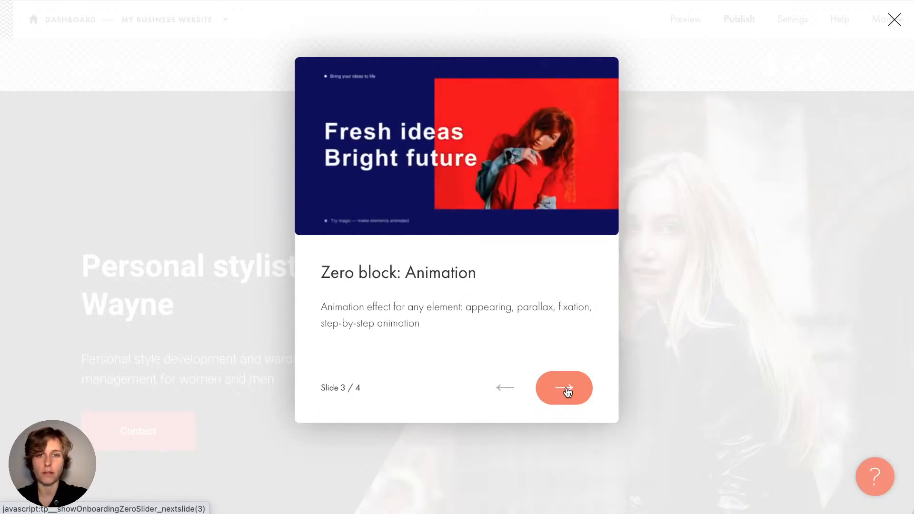
{"action": "left_click", "coordinate": [568, 392]}
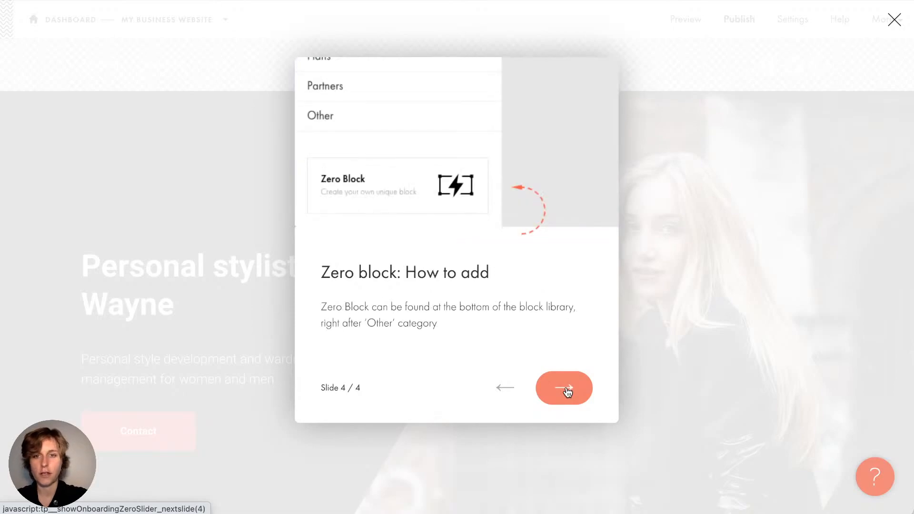
{"action": "left_click", "coordinate": [561, 387]}
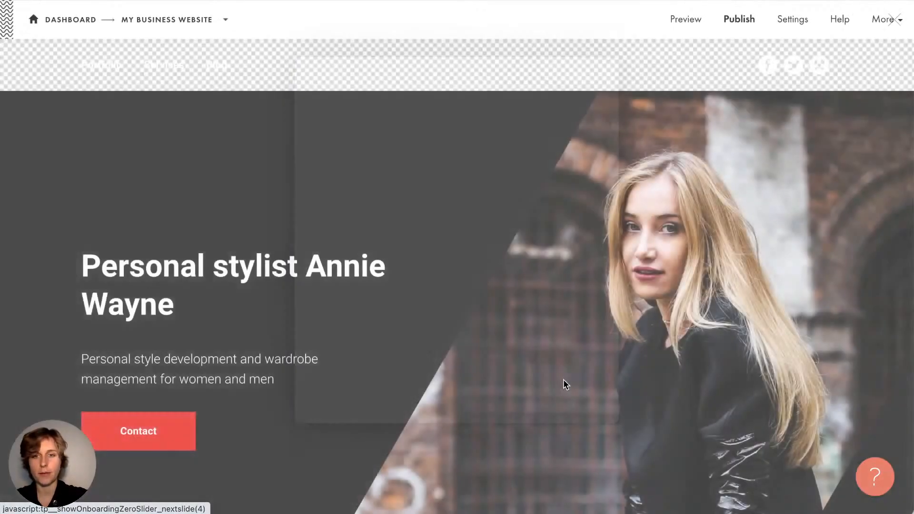
{"action": "scroll", "coordinate": [583, 299], "scroll_direction": "down", "scroll_amount": 1}
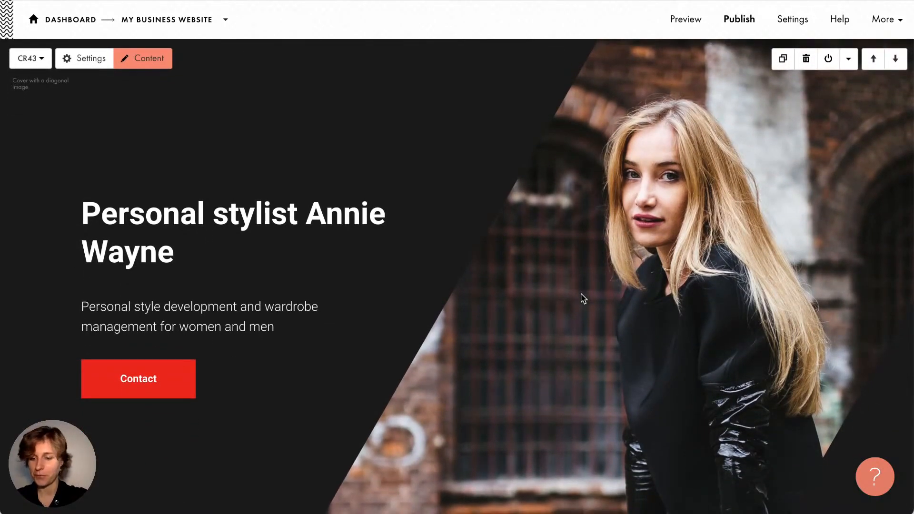
{"action": "scroll", "coordinate": [584, 298], "scroll_direction": "down", "scroll_amount": 10}
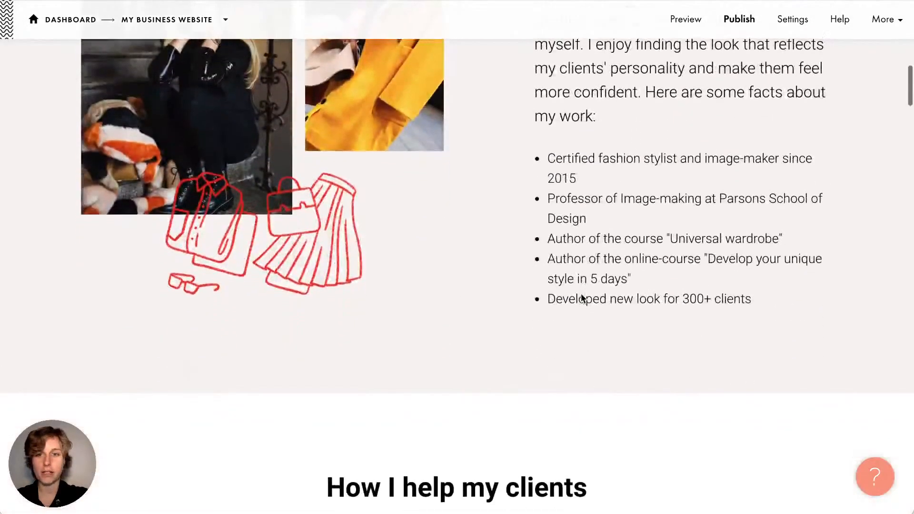
{"action": "scroll", "coordinate": [582, 295], "scroll_direction": "down", "scroll_amount": 4}
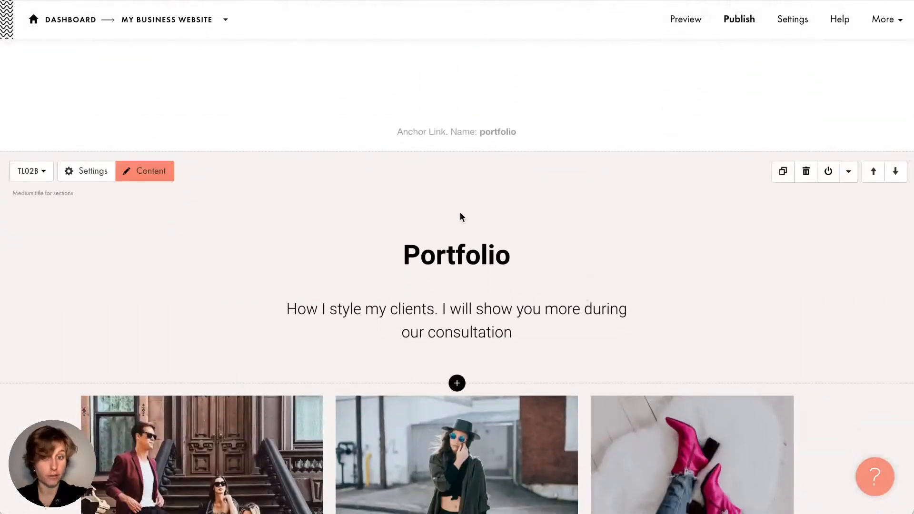
{"action": "scroll", "coordinate": [622, 270], "scroll_direction": "down", "scroll_amount": 15}
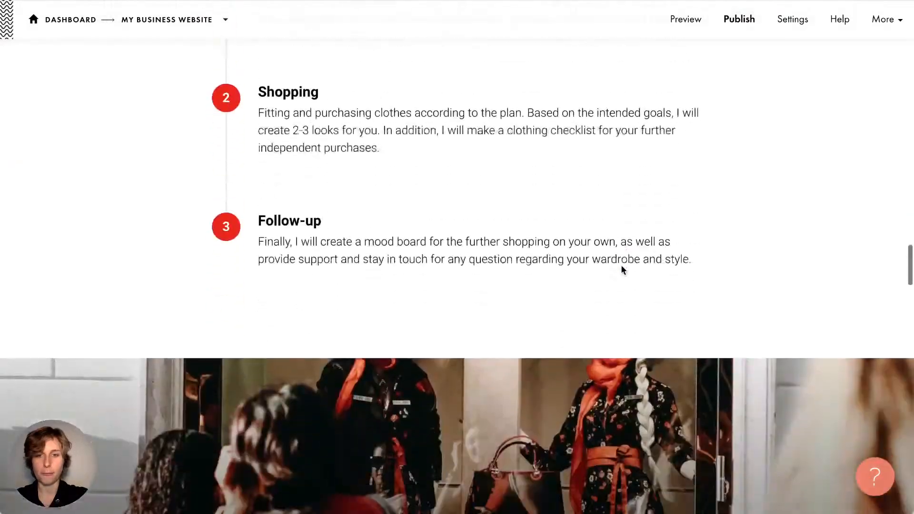
{"action": "scroll", "coordinate": [624, 270], "scroll_direction": "down", "scroll_amount": 15}
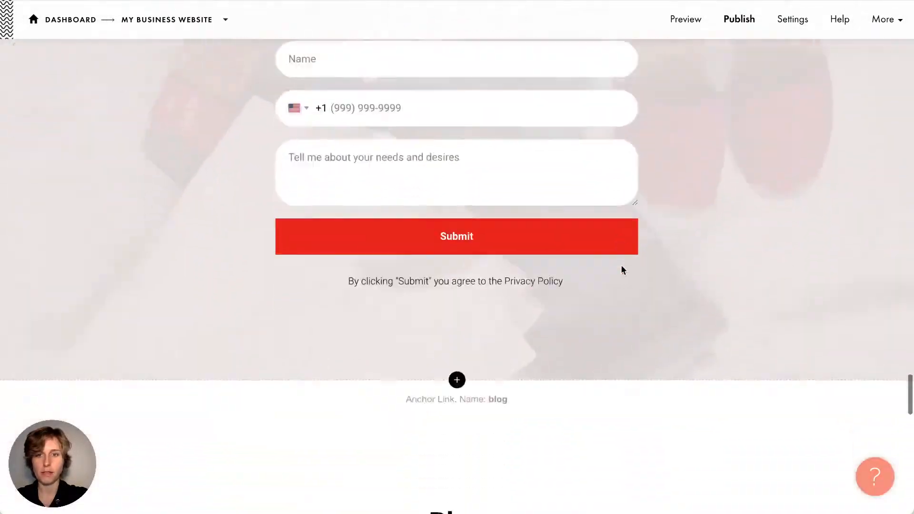
{"action": "scroll", "coordinate": [622, 270], "scroll_direction": "down", "scroll_amount": 5}
{"action": "scroll", "coordinate": [622, 270], "scroll_direction": "up", "scroll_amount": 20}
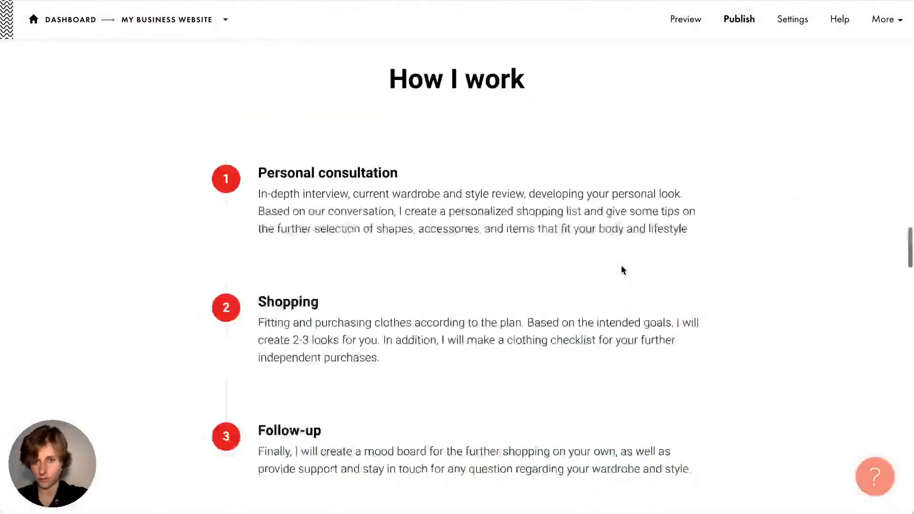
{"action": "scroll", "coordinate": [622, 270], "scroll_direction": "up", "scroll_amount": 6}
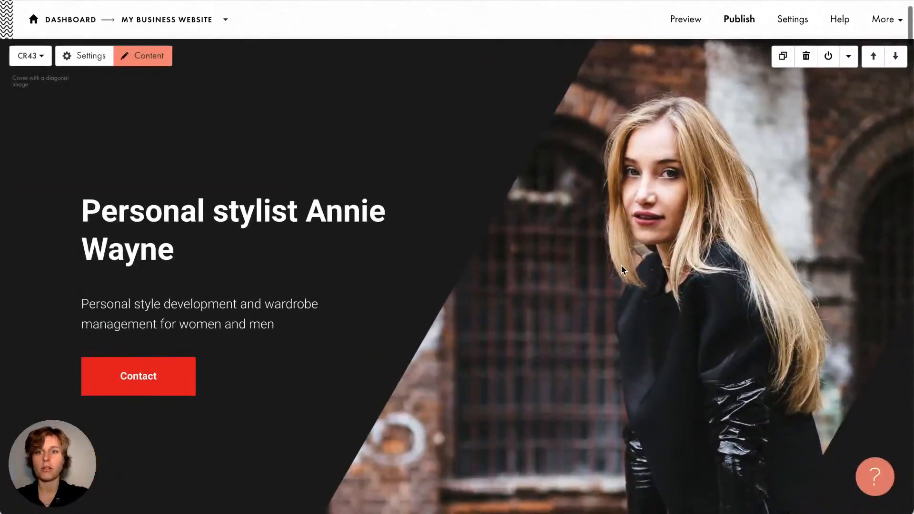
{"action": "scroll", "coordinate": [622, 270], "scroll_direction": "down", "scroll_amount": 1}
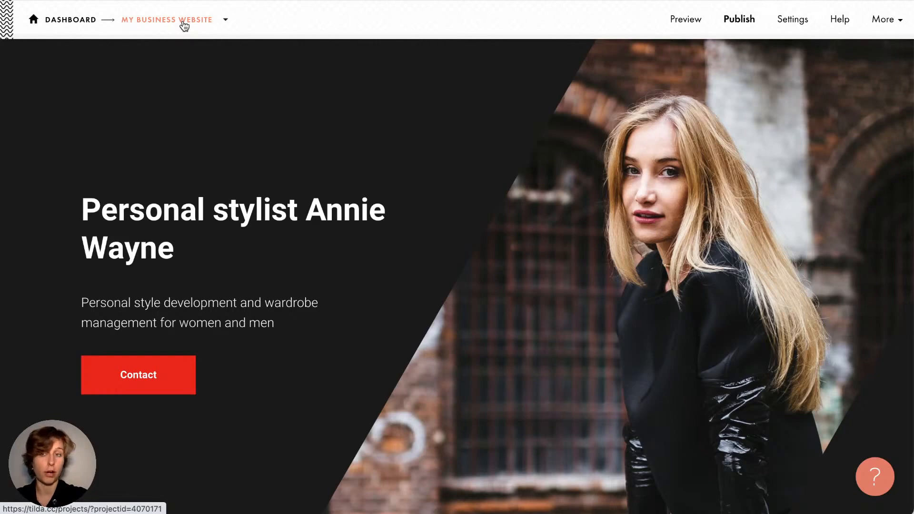
Add a Workshop Landing Page from the Event category's Workshop template
{"action": "left_click", "coordinate": [227, 21]}
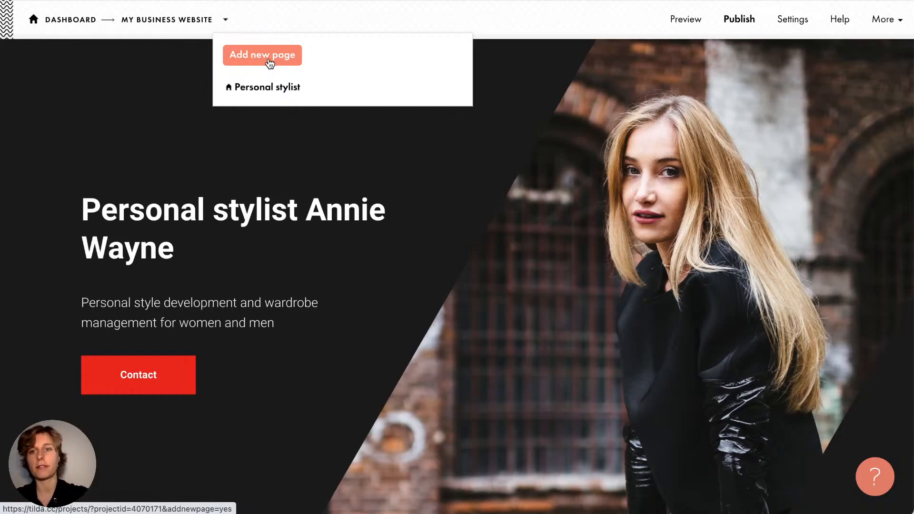
{"action": "left_click", "coordinate": [225, 27]}
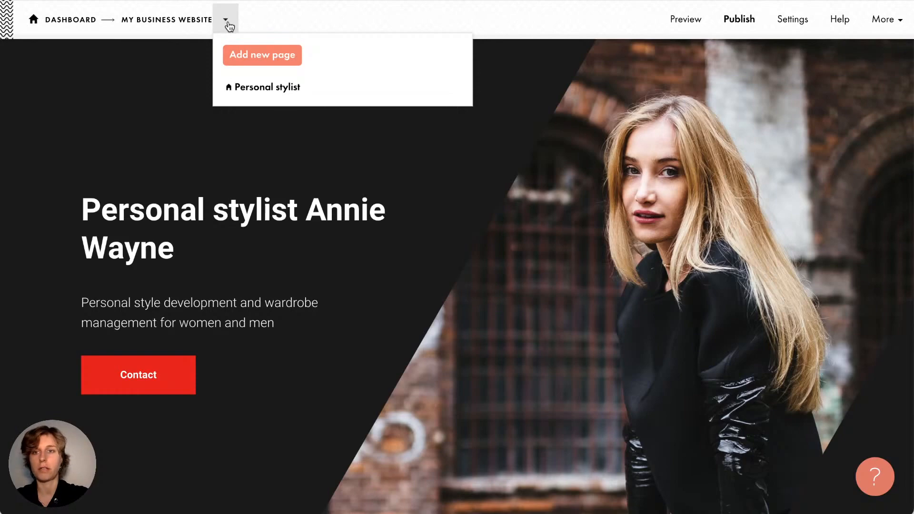
{"action": "left_click", "coordinate": [245, 54]}
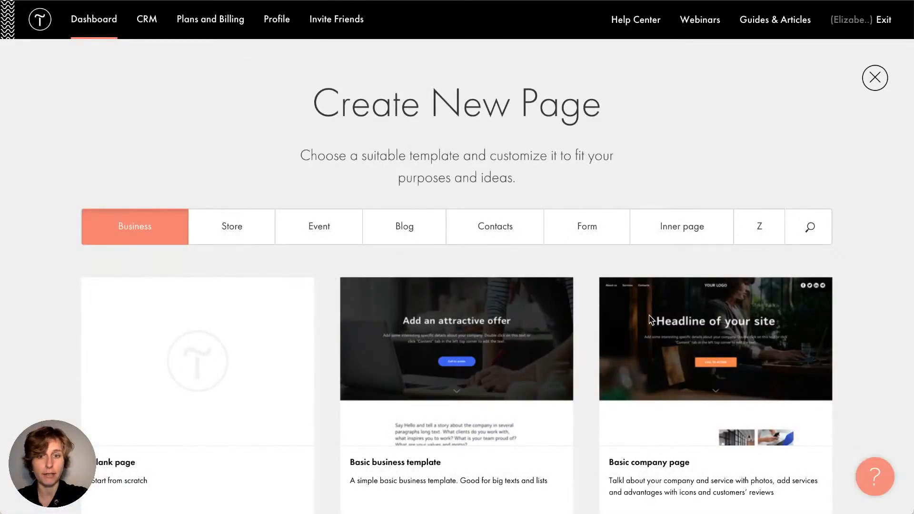
{"action": "left_click", "coordinate": [567, 234]}
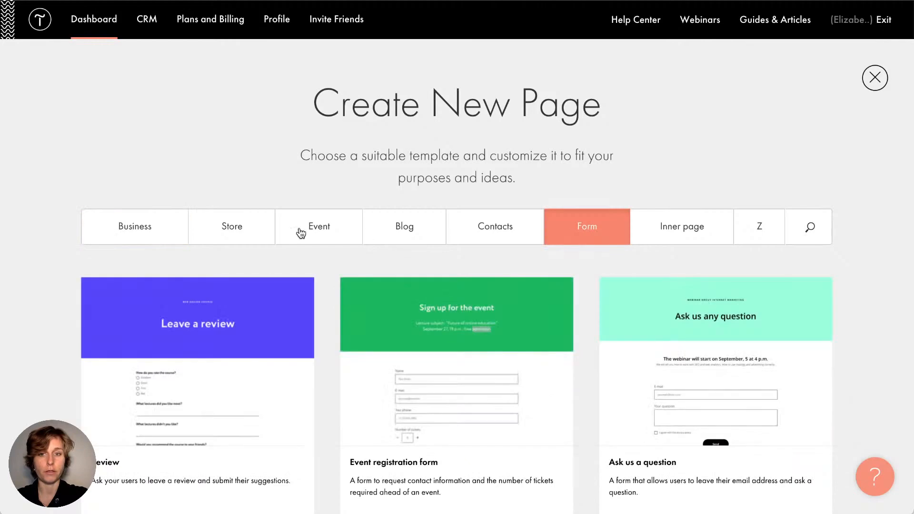
{"action": "left_click", "coordinate": [301, 233]}
{"action": "scroll", "coordinate": [321, 285], "scroll_direction": "down", "scroll_amount": 4}
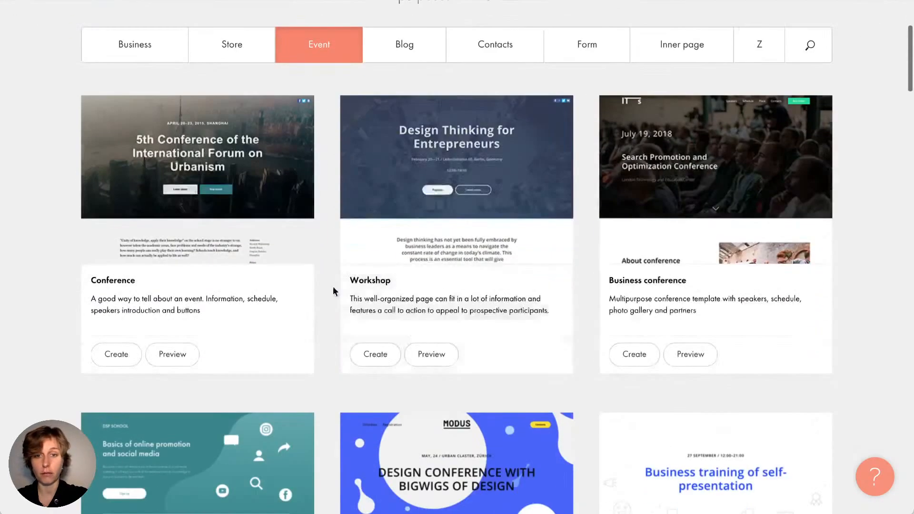
{"action": "left_click", "coordinate": [374, 353]}
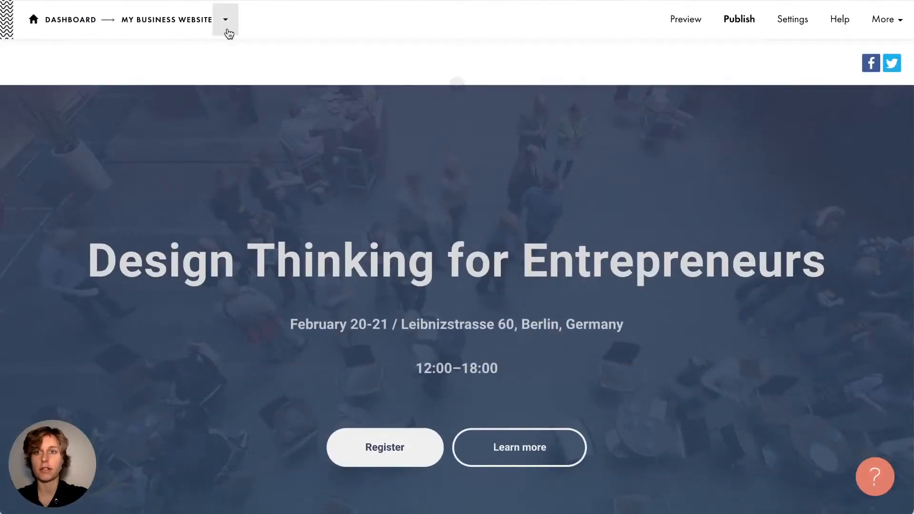
{"action": "left_click", "coordinate": [228, 31]}
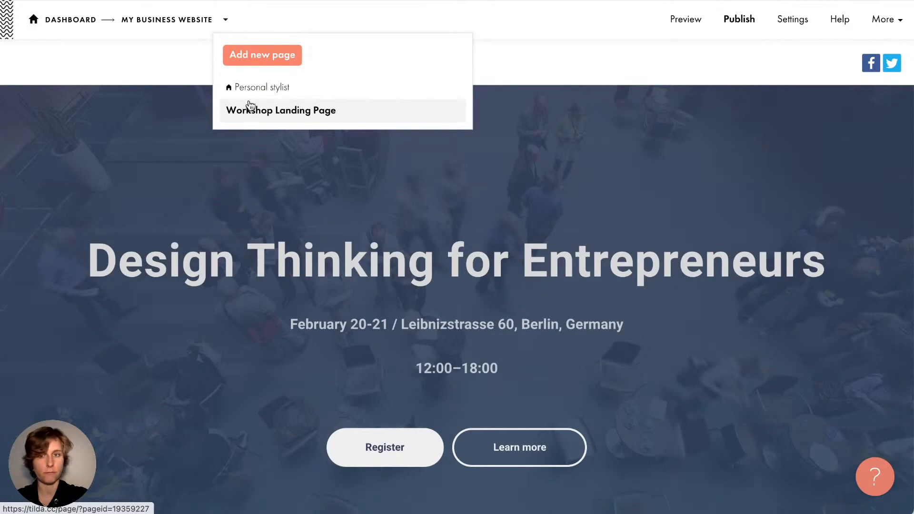
Switch the editor to the Personal stylist page and scroll over its cover
{"action": "left_click", "coordinate": [263, 90]}
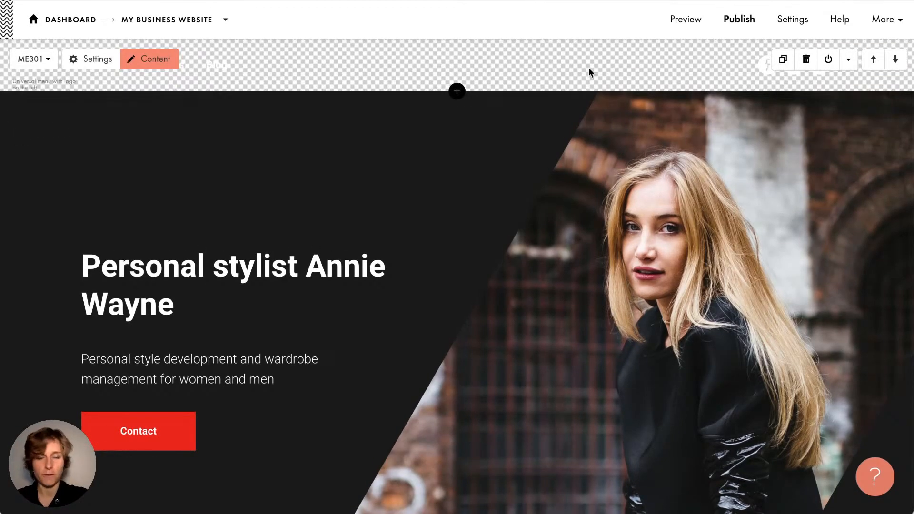
{"action": "scroll", "coordinate": [589, 67], "scroll_direction": "down", "scroll_amount": 1}
{"action": "scroll", "coordinate": [589, 67], "scroll_direction": "up", "scroll_amount": 1}
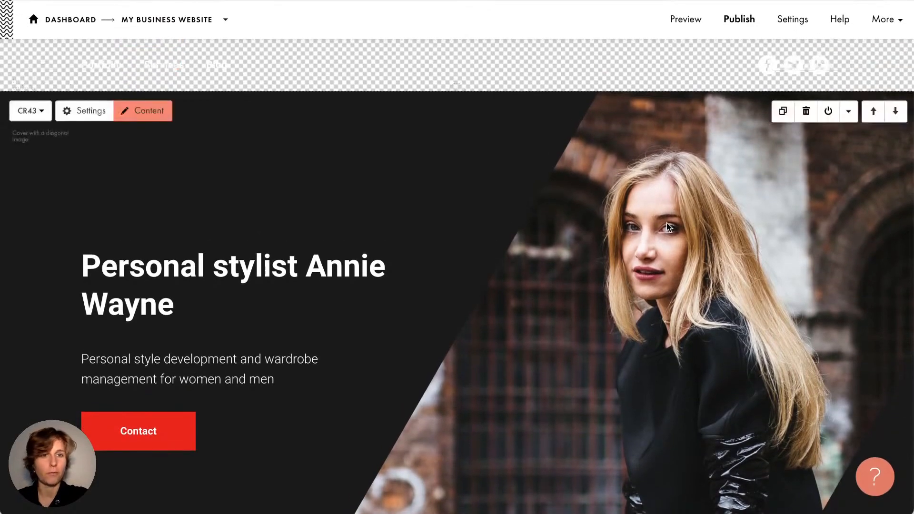
{"action": "scroll", "coordinate": [667, 222], "scroll_direction": "down", "scroll_amount": 2}
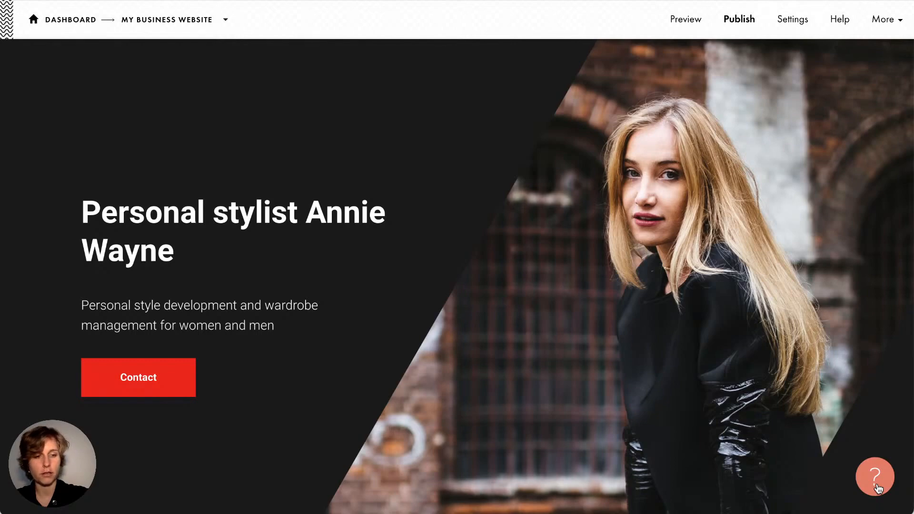
{"action": "left_click", "coordinate": [876, 477]}
{"action": "scroll", "coordinate": [698, 257], "scroll_direction": "down", "scroll_amount": 5}
{"action": "scroll", "coordinate": [696, 219], "scroll_direction": "up", "scroll_amount": 5}
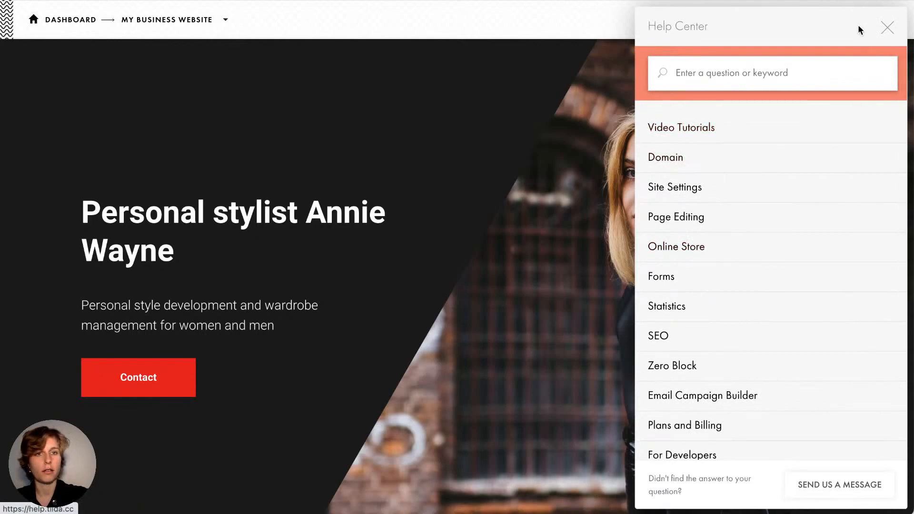
{"action": "left_click", "coordinate": [887, 27]}
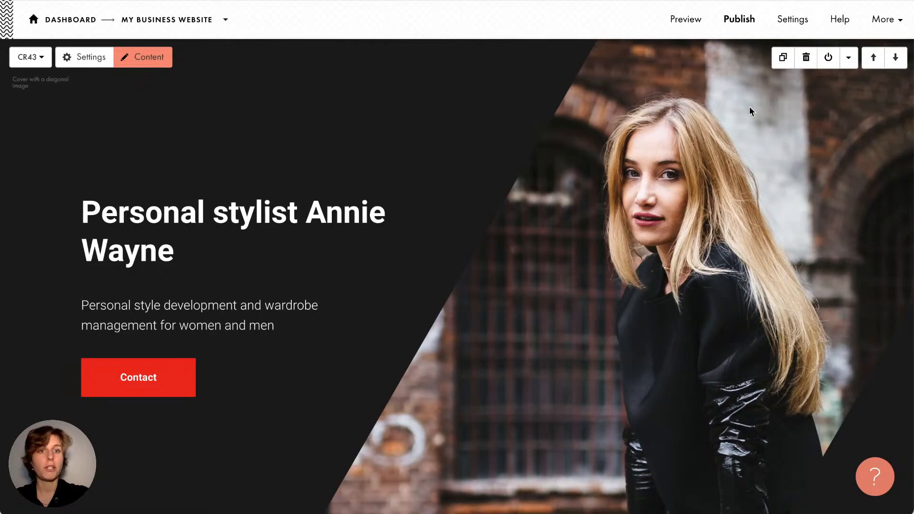
{"action": "scroll", "coordinate": [694, 223], "scroll_direction": "down", "scroll_amount": 5}
{"action": "scroll", "coordinate": [694, 222], "scroll_direction": "up", "scroll_amount": 5}
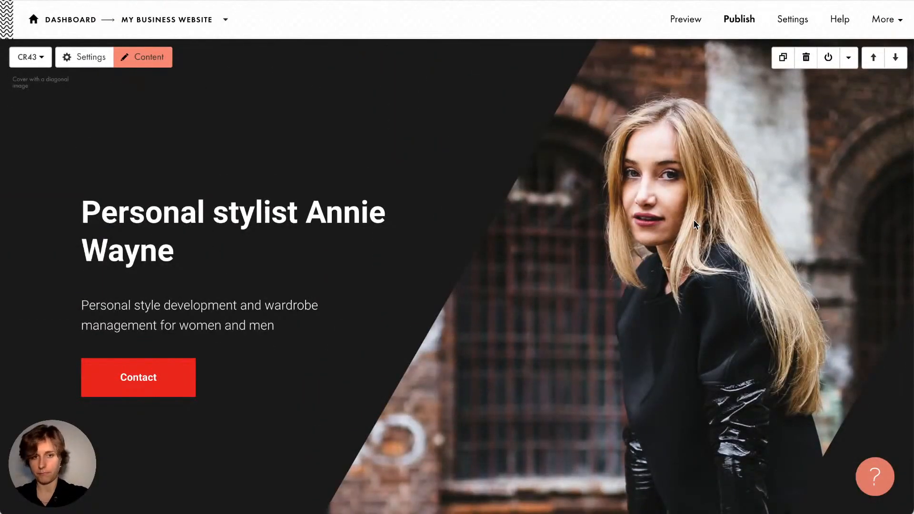
{"action": "scroll", "coordinate": [379, 263], "scroll_direction": "down", "scroll_amount": 6}
{"action": "scroll", "coordinate": [379, 263], "scroll_direction": "up", "scroll_amount": 1}
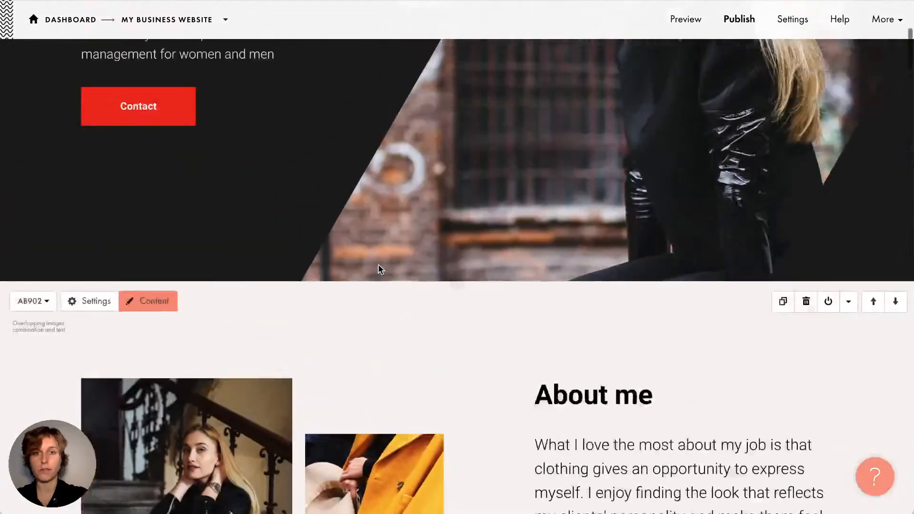
{"action": "scroll", "coordinate": [378, 264], "scroll_direction": "up", "scroll_amount": 2}
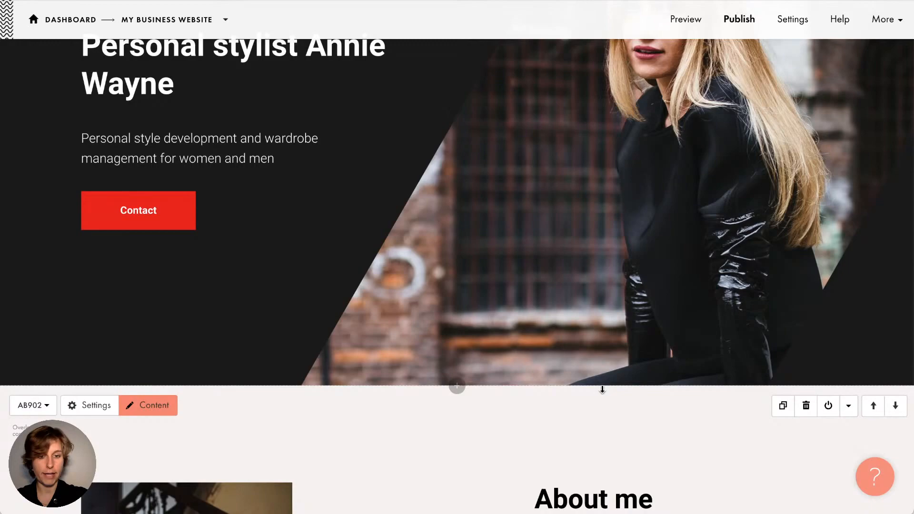
{"action": "scroll", "coordinate": [577, 253], "scroll_direction": "down", "scroll_amount": 4}
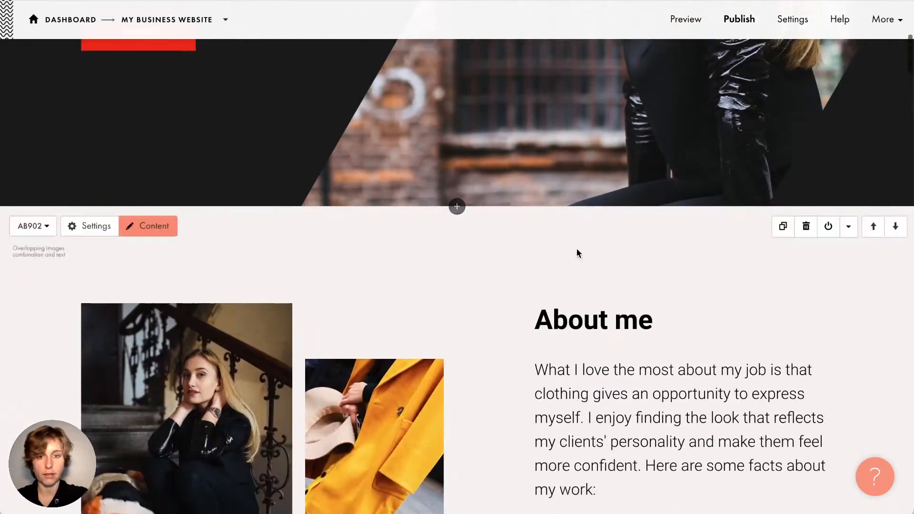
{"action": "scroll", "coordinate": [575, 284], "scroll_direction": "down", "scroll_amount": 3}
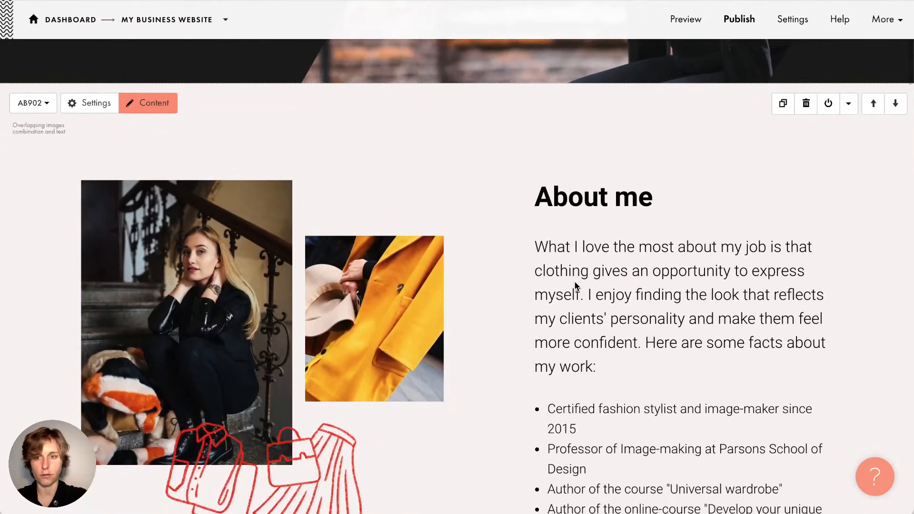
{"action": "scroll", "coordinate": [575, 284], "scroll_direction": "down", "scroll_amount": 8}
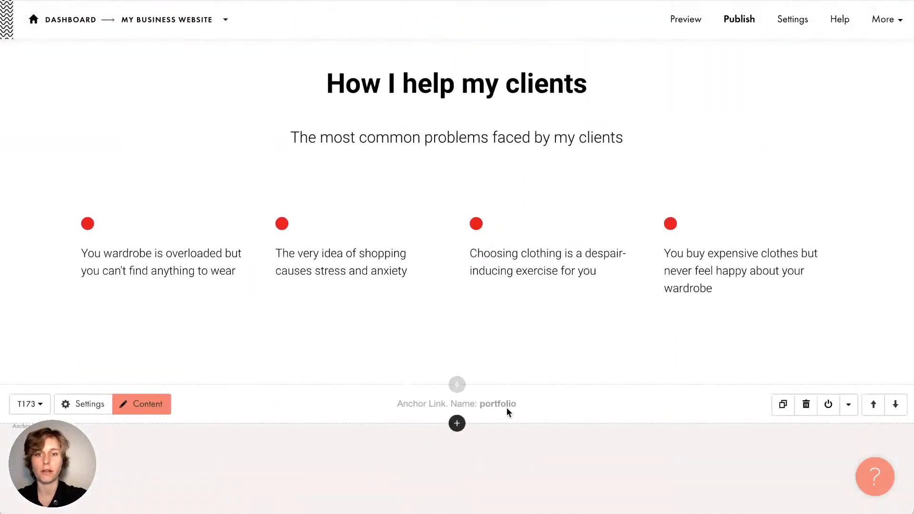
{"action": "scroll", "coordinate": [506, 410], "scroll_direction": "up", "scroll_amount": 3}
{"action": "scroll", "coordinate": [599, 314], "scroll_direction": "up", "scroll_amount": 10}
{"action": "scroll", "coordinate": [599, 311], "scroll_direction": "up", "scroll_amount": 5}
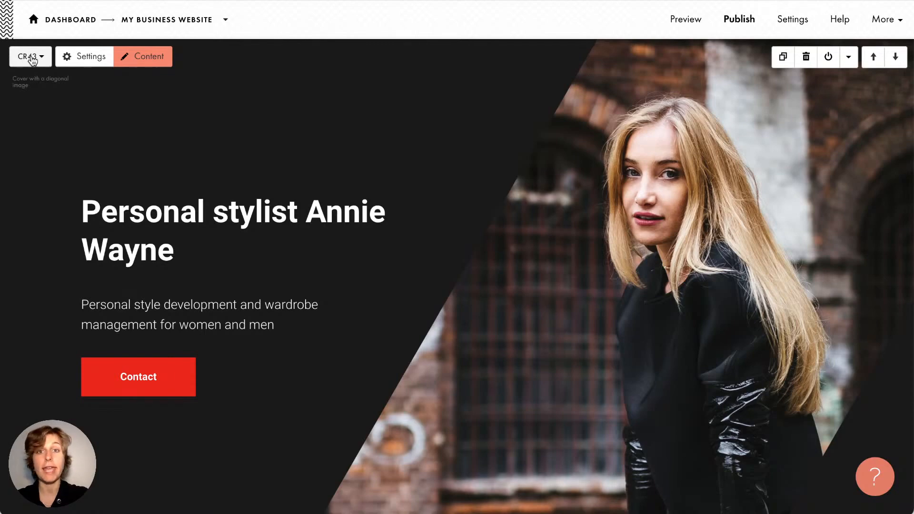
Browse the CR43 cover's alternative layouts, leaving 'Keep content on switch' enabled
{"action": "left_click", "coordinate": [31, 57]}
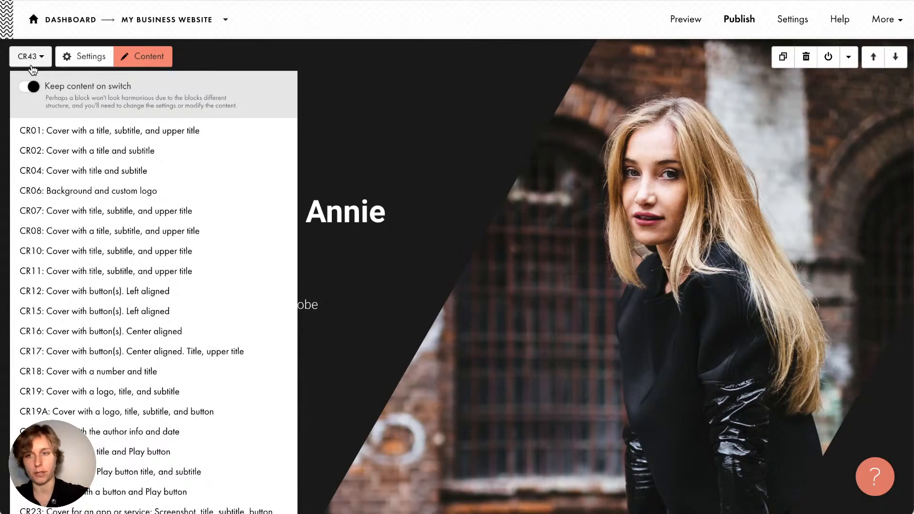
{"action": "scroll", "coordinate": [98, 318], "scroll_direction": "down", "scroll_amount": 4}
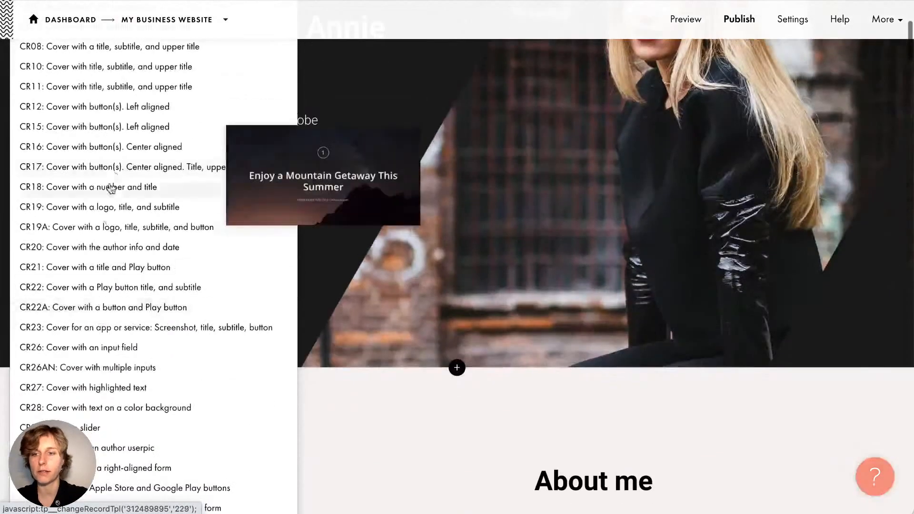
{"action": "scroll", "coordinate": [109, 407], "scroll_direction": "down", "scroll_amount": 4}
{"action": "scroll", "coordinate": [109, 407], "scroll_direction": "up", "scroll_amount": 4}
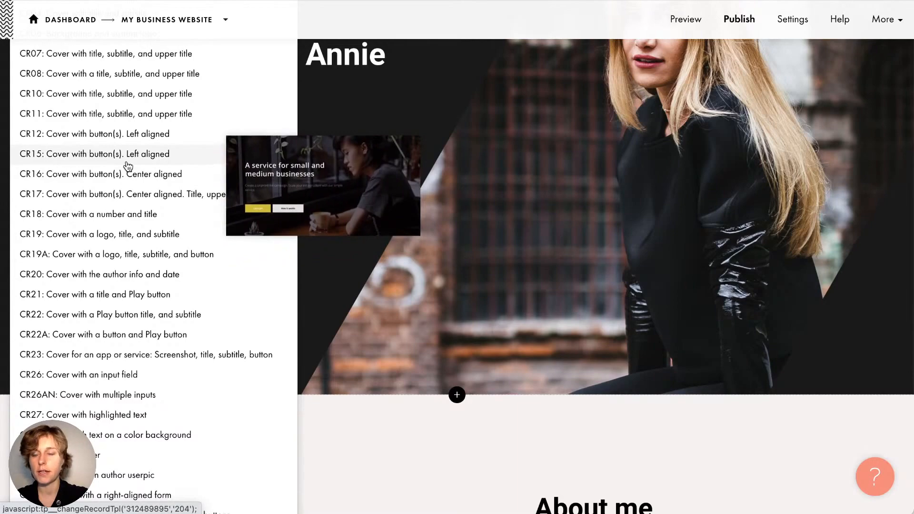
{"action": "scroll", "coordinate": [128, 165], "scroll_direction": "down", "scroll_amount": 3}
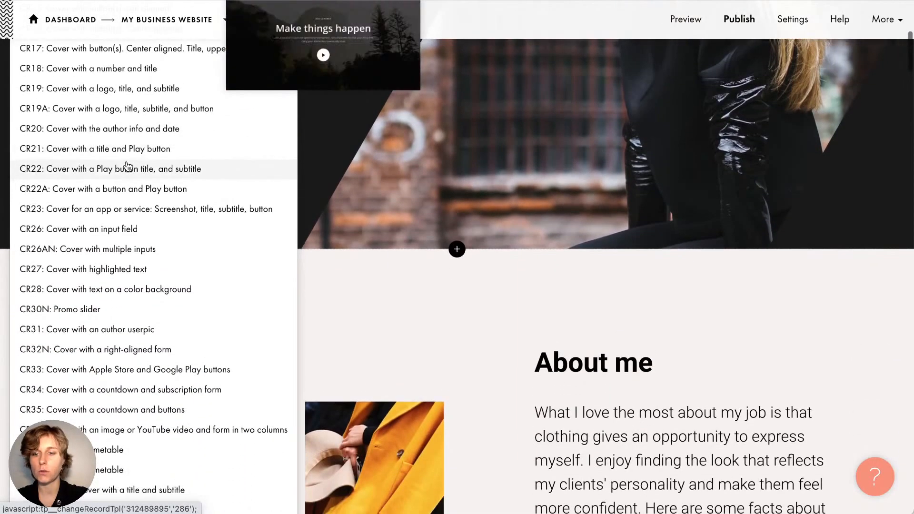
{"action": "scroll", "coordinate": [127, 166], "scroll_direction": "down", "scroll_amount": 4}
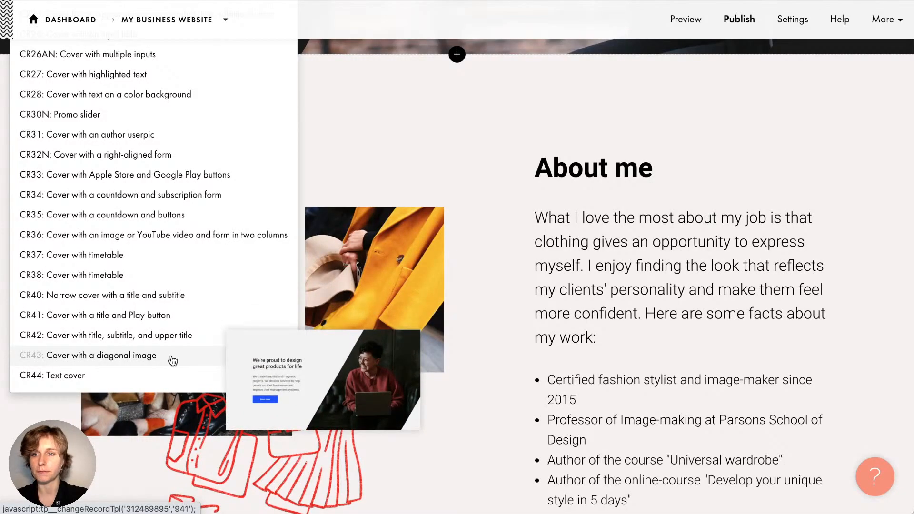
{"action": "scroll", "coordinate": [172, 361], "scroll_direction": "up", "scroll_amount": 9}
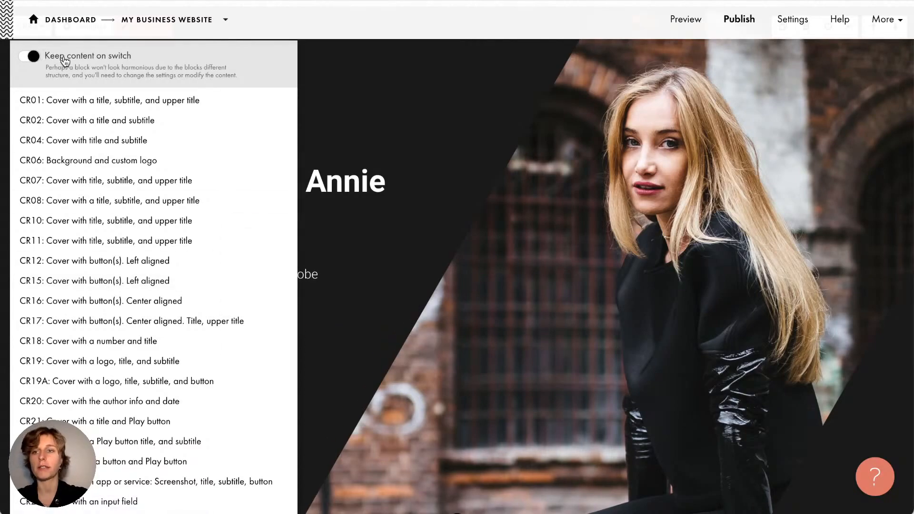
{"action": "left_click", "coordinate": [38, 62]}
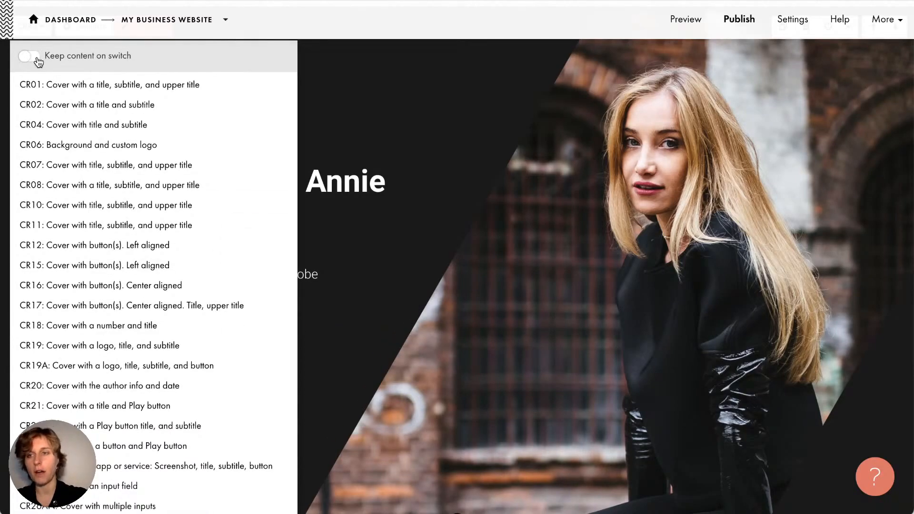
{"action": "mouse_move", "coordinate": [63, 125]}
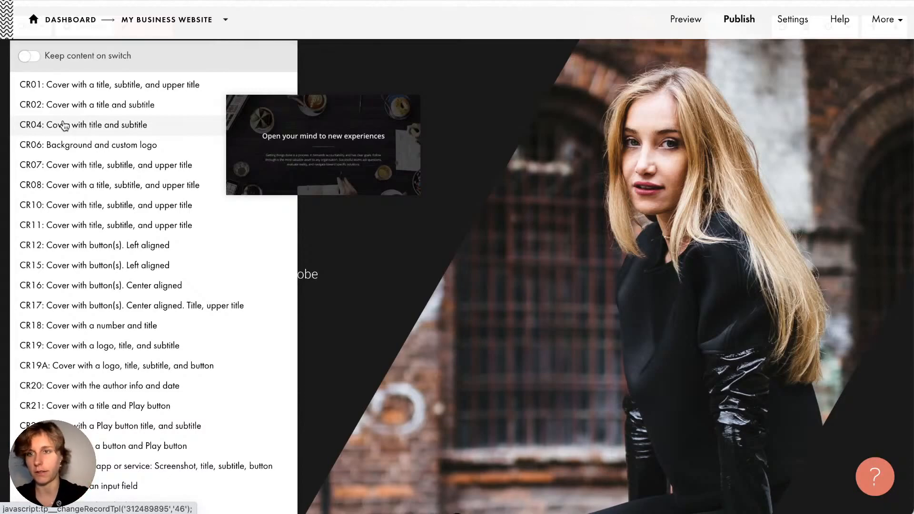
{"action": "left_click", "coordinate": [34, 61]}
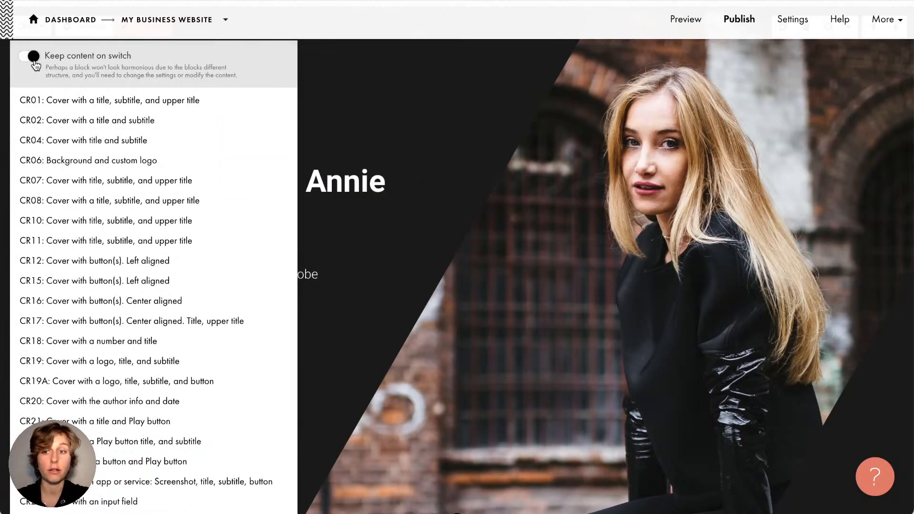
Switch the cover to the CR15 layout and delete the word 'stylist' from the heading
{"action": "left_click", "coordinate": [79, 282]}
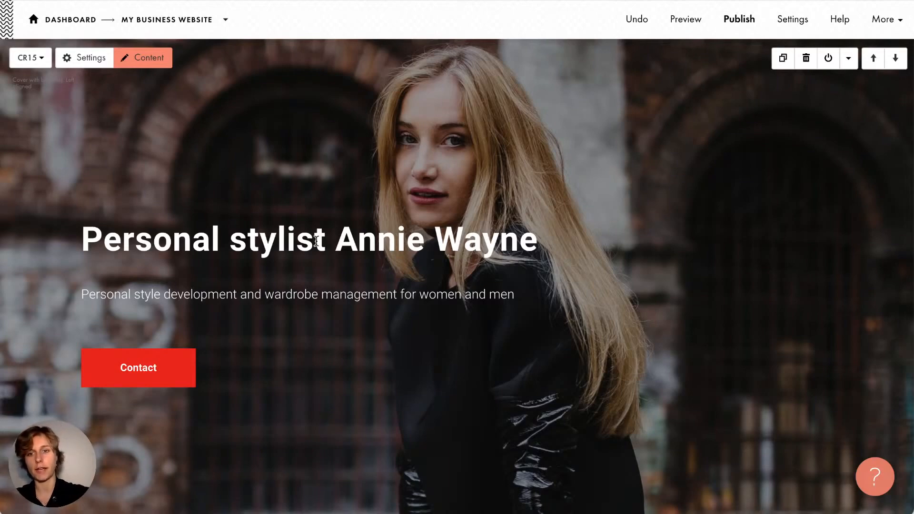
{"action": "left_click", "coordinate": [288, 242]}
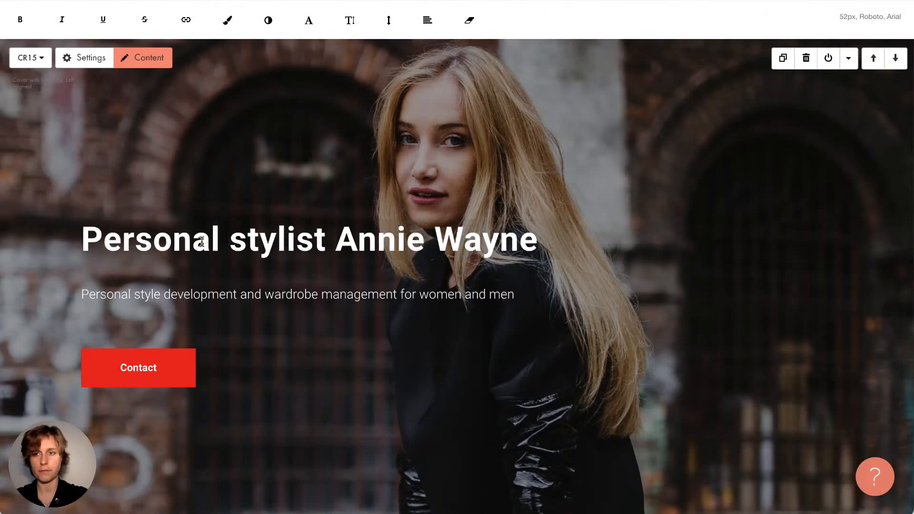
{"action": "double_click", "coordinate": [114, 248]}
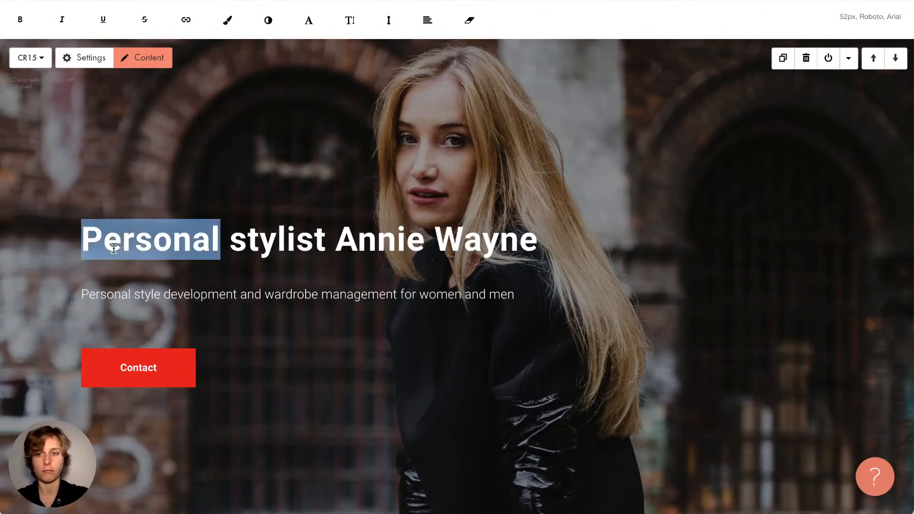
{"action": "left_click", "coordinate": [303, 252]}
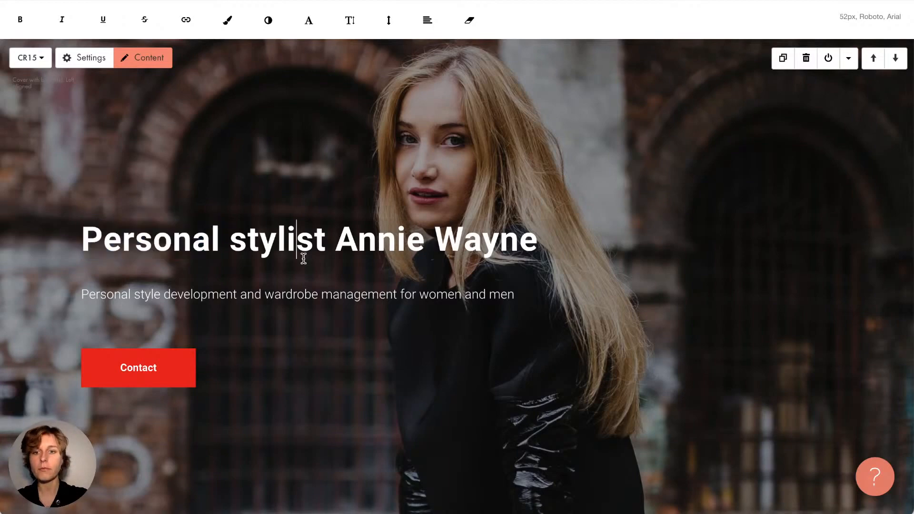
{"action": "double_click", "coordinate": [266, 252]}
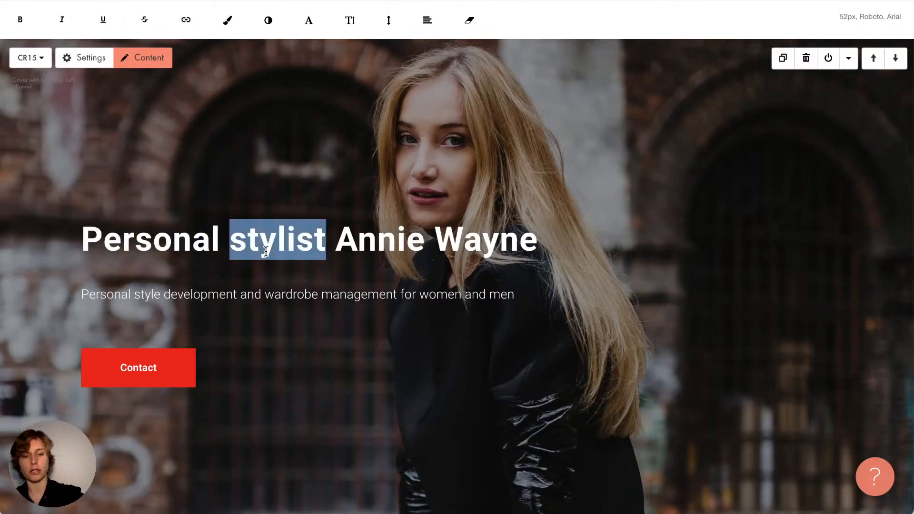
{"action": "key", "text": "BackSpace"}
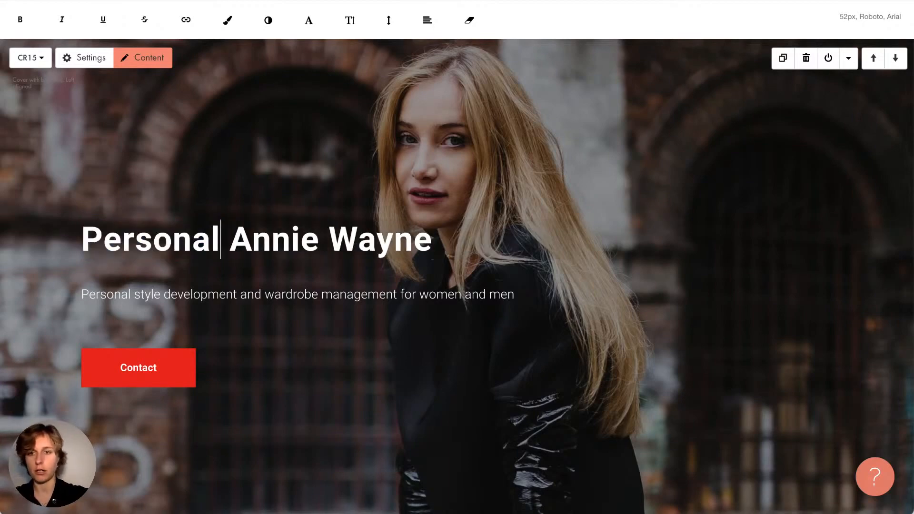
Insert 'stylist' after 'Personal' and replace the old surname with the stylist's new surname
{"action": "triple_click", "coordinate": [205, 243]}
{"action": "double_click", "coordinate": [205, 244]}
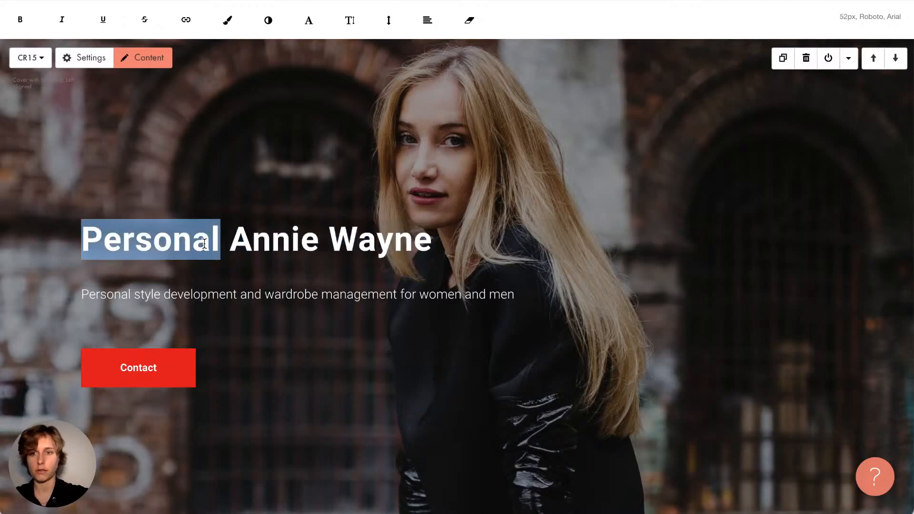
{"action": "key", "text": "Right"}
{"action": "type", "text": "styli"}
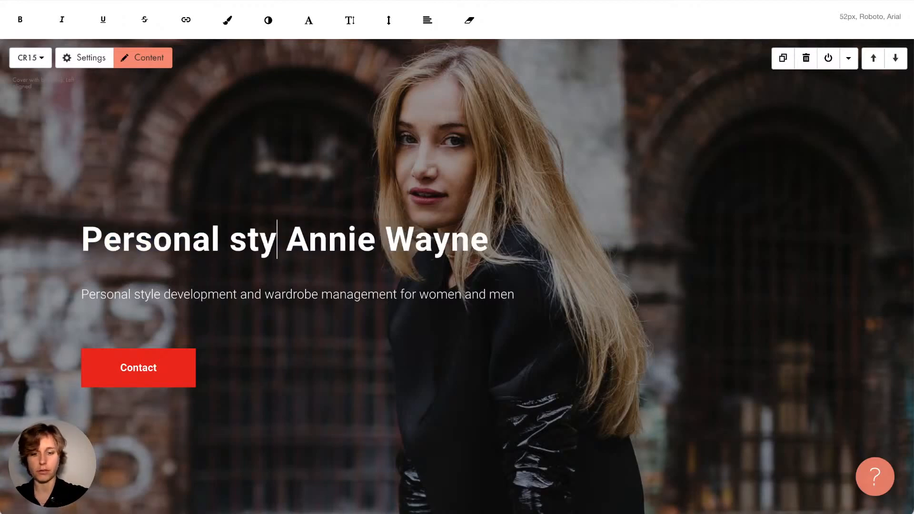
{"action": "type", "text": "st"}
{"action": "double_click", "coordinate": [473, 242]}
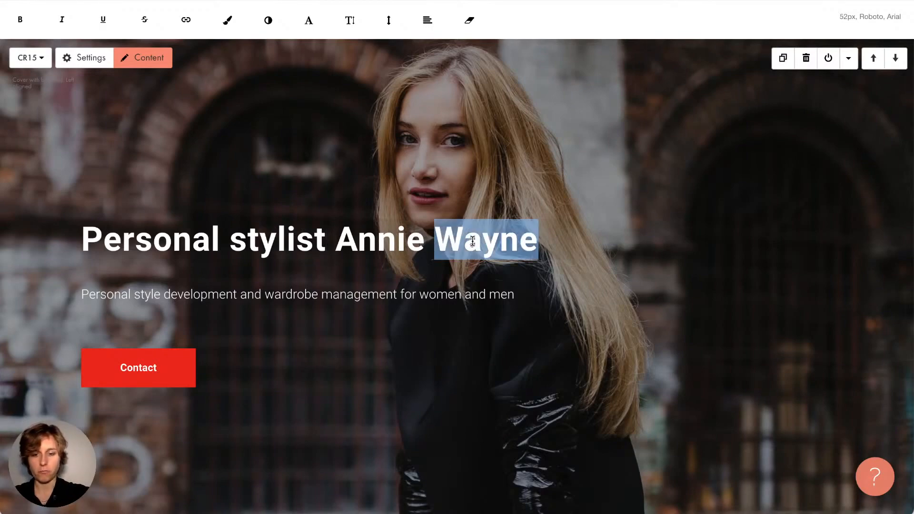
{"action": "type", "text": "James"}
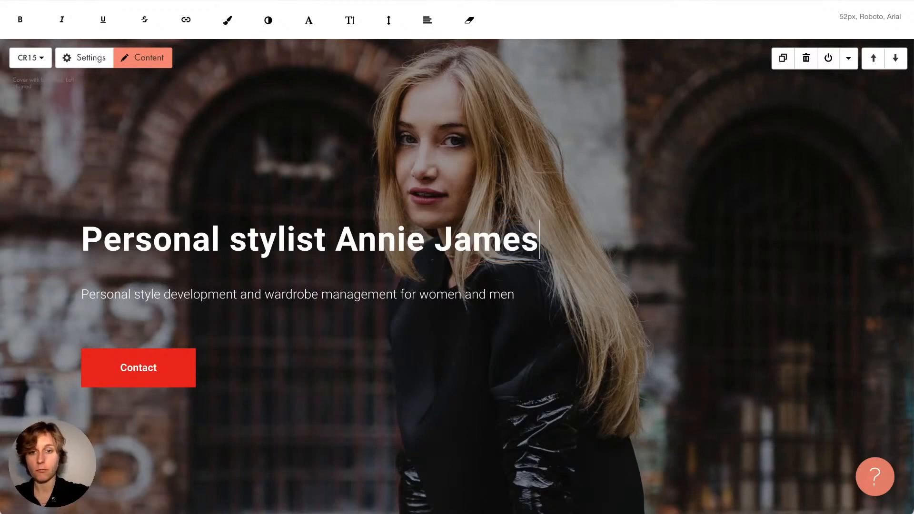
{"action": "triple_click", "coordinate": [474, 240]}
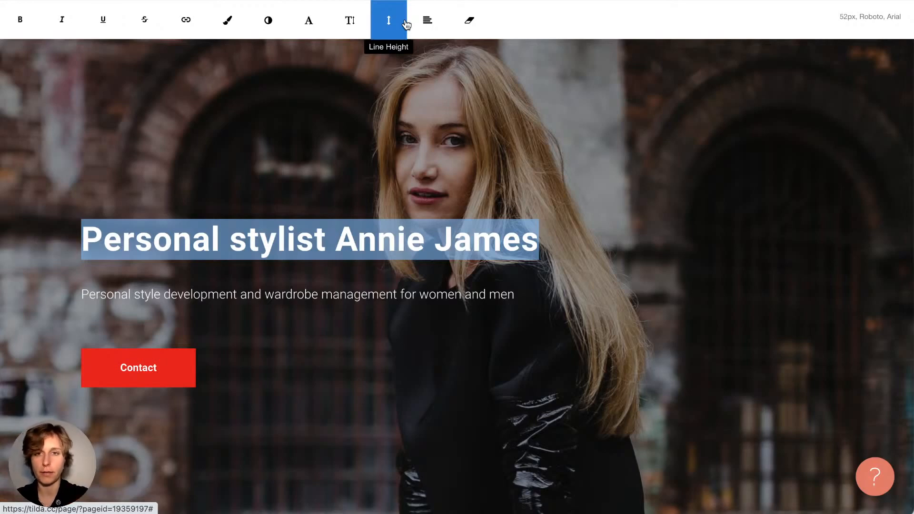
Set the cover heading to 62px and break it onto two lines before the name
{"action": "left_click", "coordinate": [358, 29]}
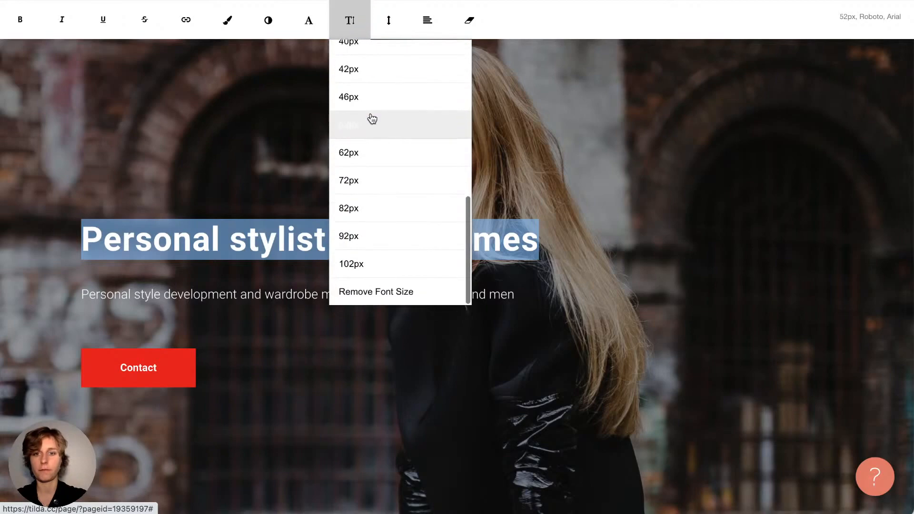
{"action": "left_click", "coordinate": [374, 153]}
{"action": "left_click", "coordinate": [369, 250]}
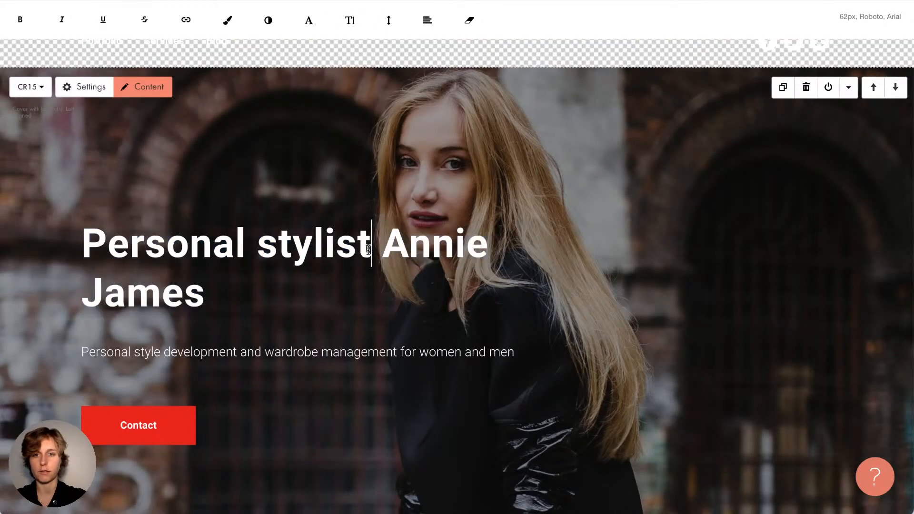
{"action": "left_click", "coordinate": [389, 253]}
{"action": "key", "text": "Return"}
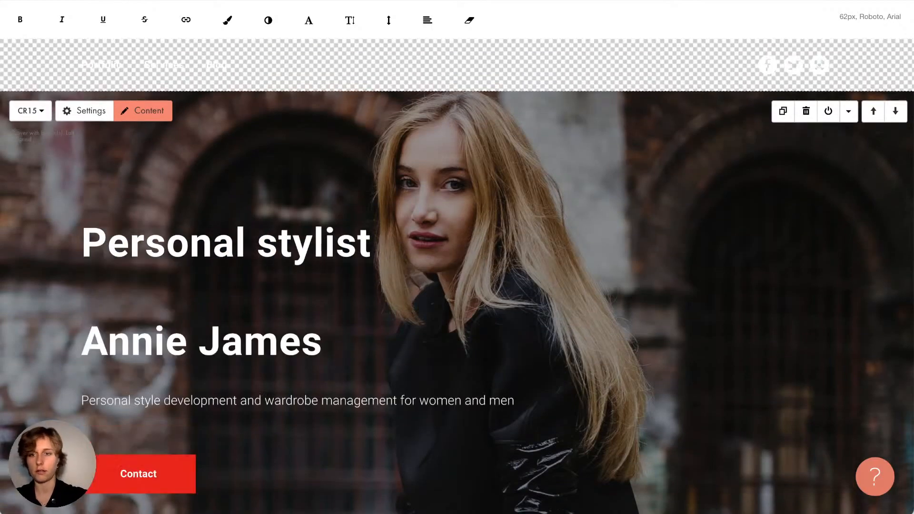
{"action": "key", "text": "Down"}
{"action": "key", "text": "BackSpace"}
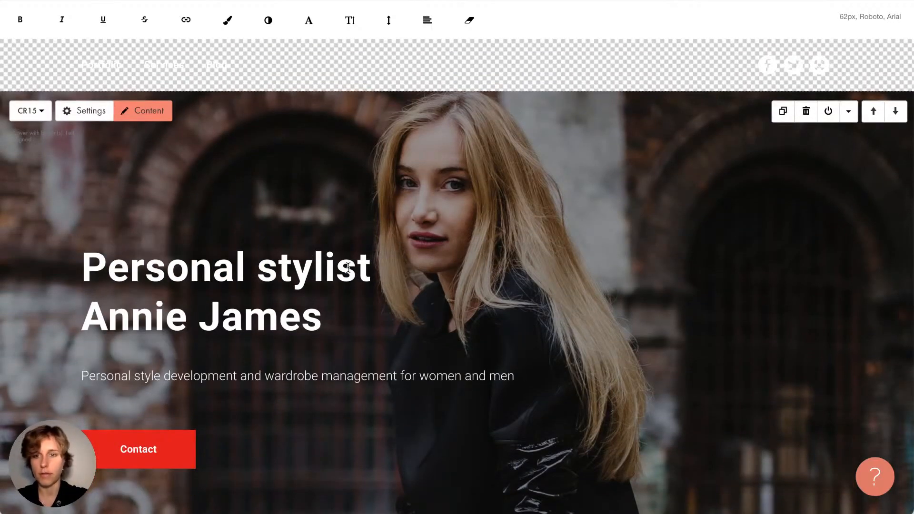
Make both heading lines bold and save the heading
{"action": "scroll", "coordinate": [357, 224], "scroll_direction": "down", "scroll_amount": 1}
{"action": "left_click", "coordinate": [324, 299]}
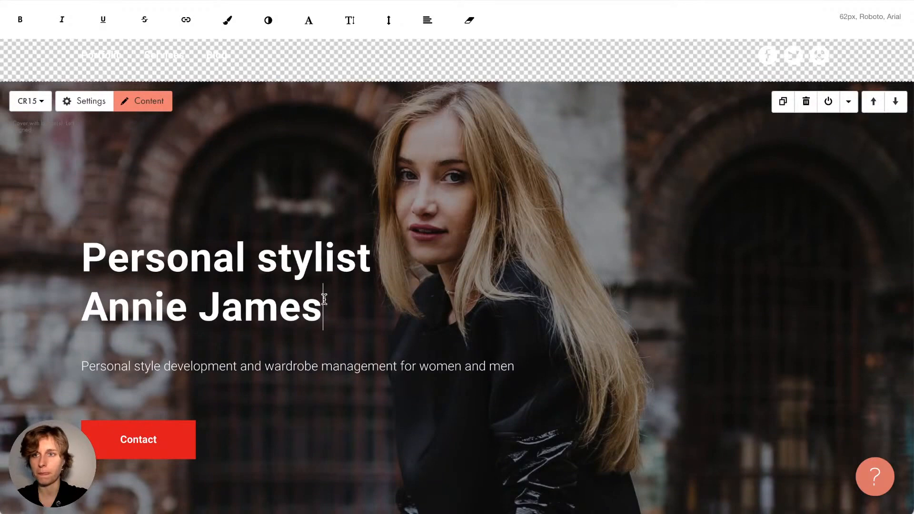
{"action": "left_click_drag", "start_coordinate": [324, 299], "coordinate": [81, 258]}
{"action": "left_click", "coordinate": [20, 19]}
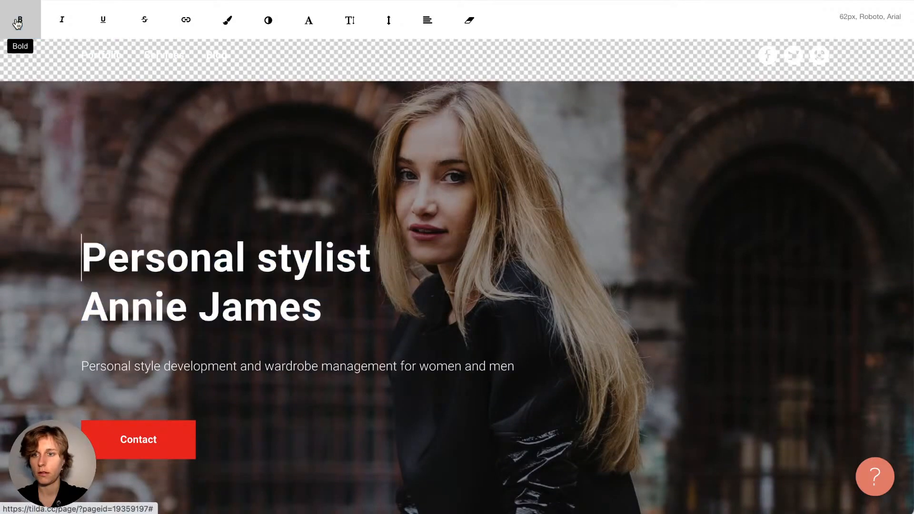
{"action": "left_click", "coordinate": [240, 275]}
{"action": "triple_click", "coordinate": [241, 277]}
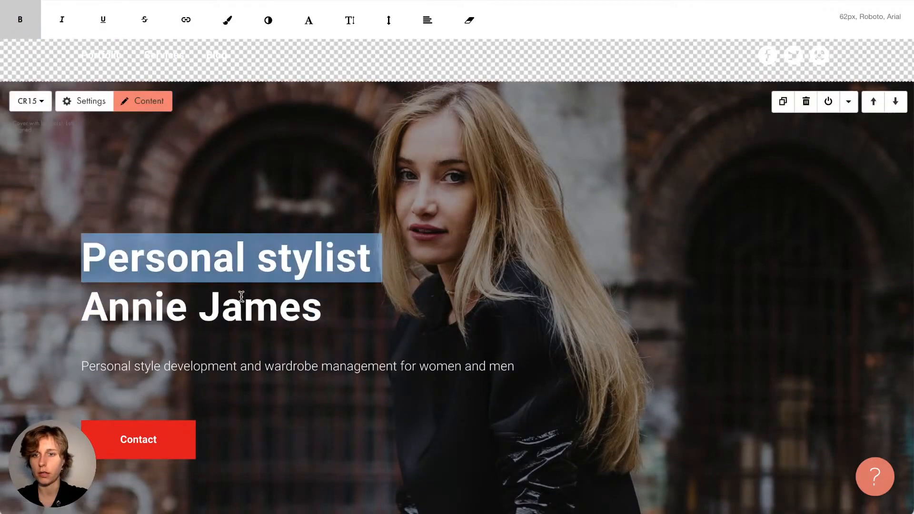
{"action": "left_click", "coordinate": [326, 290]}
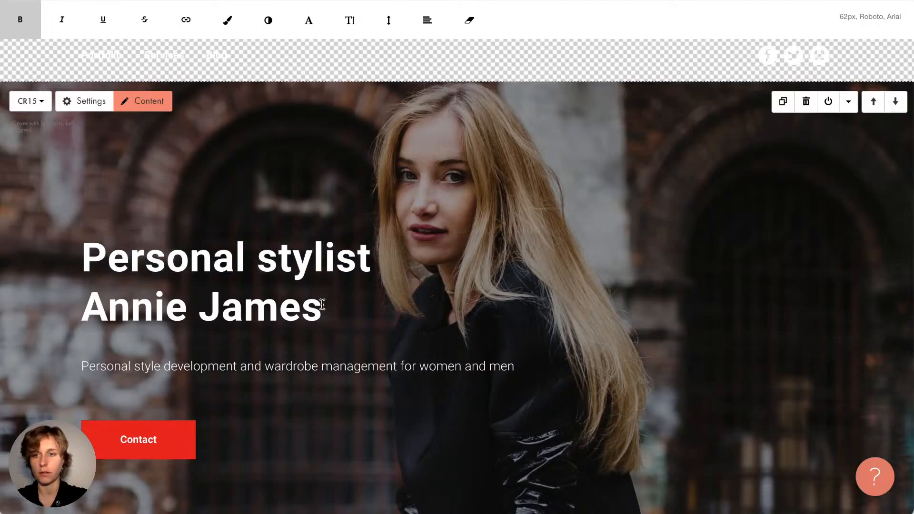
{"action": "left_click", "coordinate": [307, 206]}
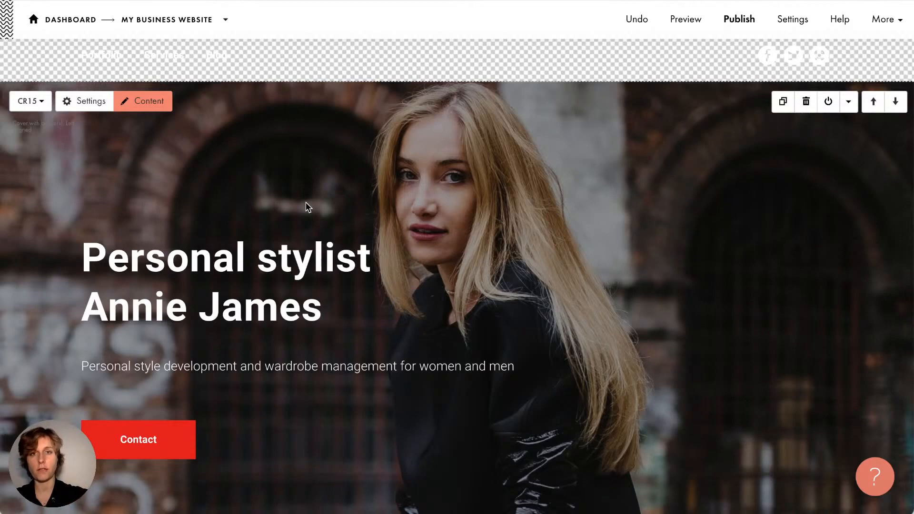
{"action": "scroll", "coordinate": [306, 203], "scroll_direction": "down", "scroll_amount": 1}
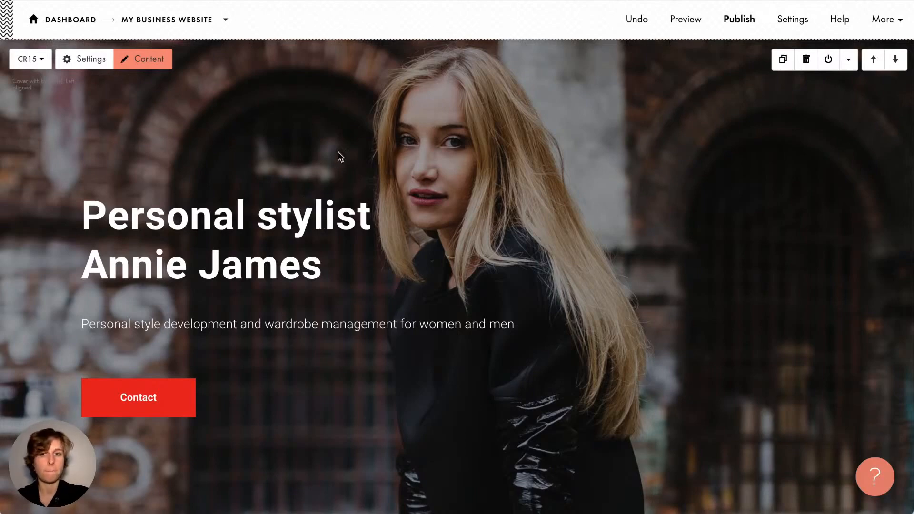
{"action": "left_click", "coordinate": [314, 223]}
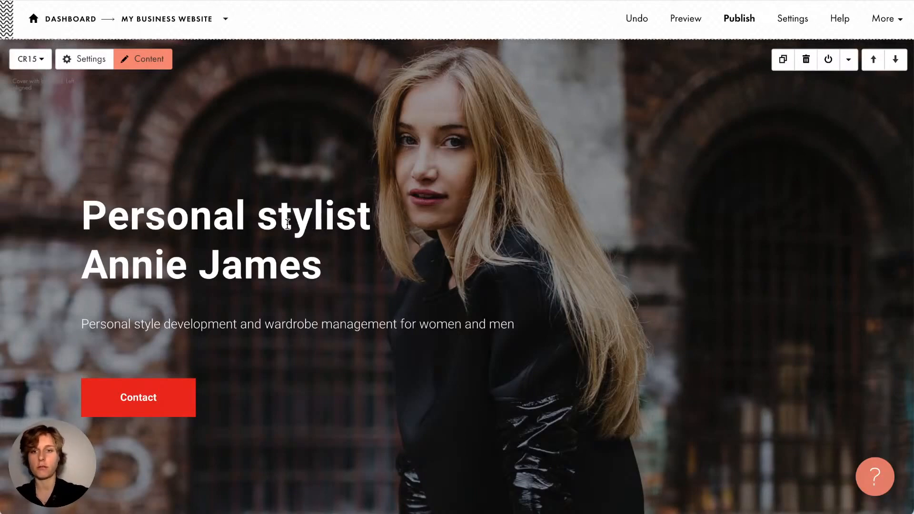
{"action": "left_click", "coordinate": [331, 249]}
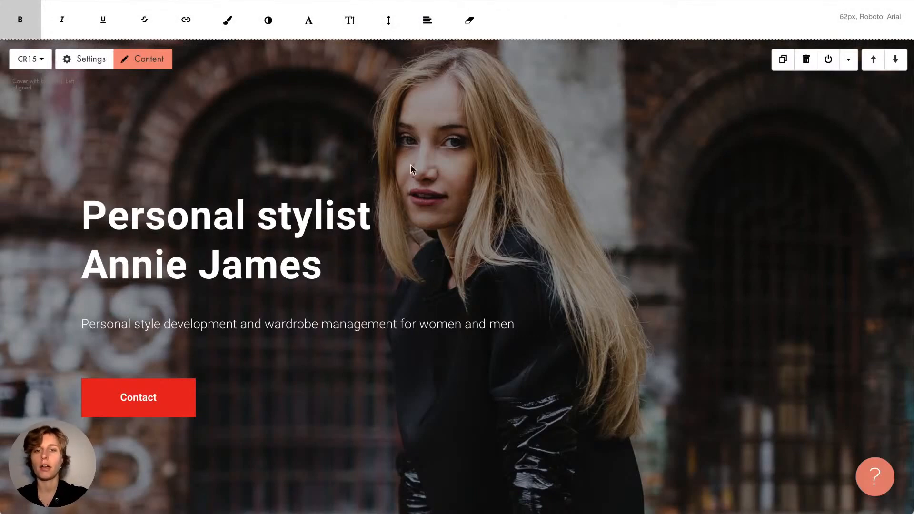
{"action": "left_click", "coordinate": [720, 143]}
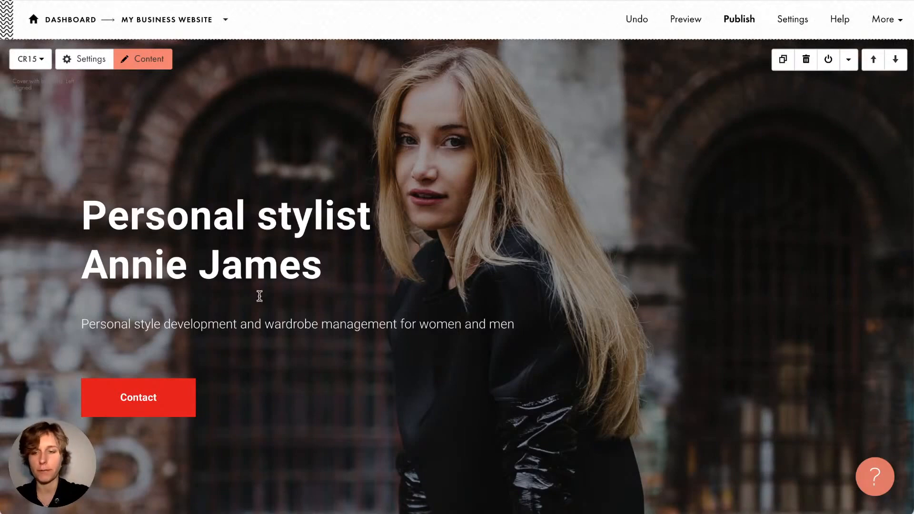
Break the cover subtitle onto a second line after 'wardrobe'
{"action": "triple_click", "coordinate": [196, 325]}
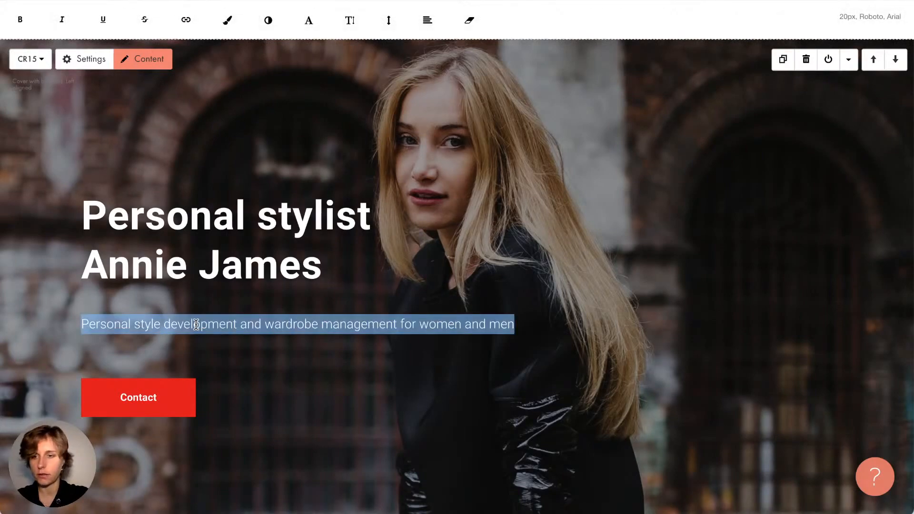
{"action": "left_click", "coordinate": [298, 315]}
{"action": "left_click", "coordinate": [322, 319]}
{"action": "key", "text": "Return"}
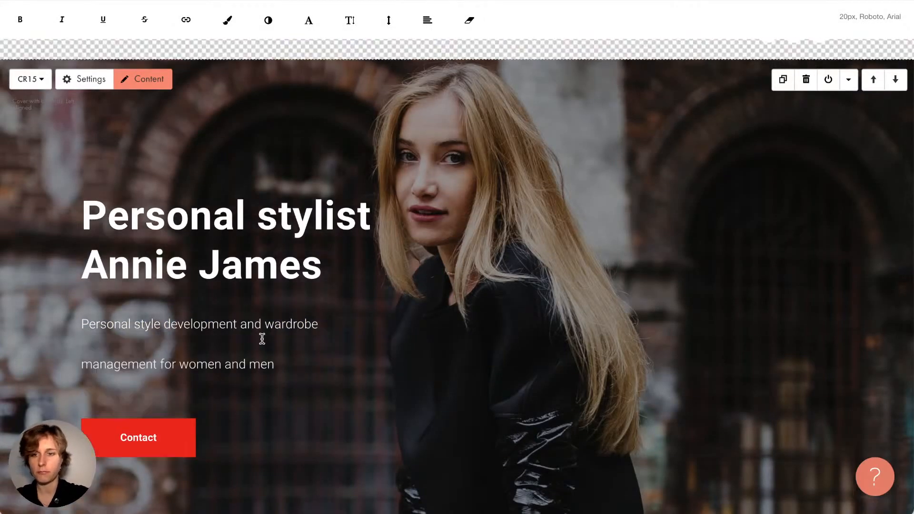
{"action": "key", "text": "Down"}
{"action": "key", "text": "Down"}
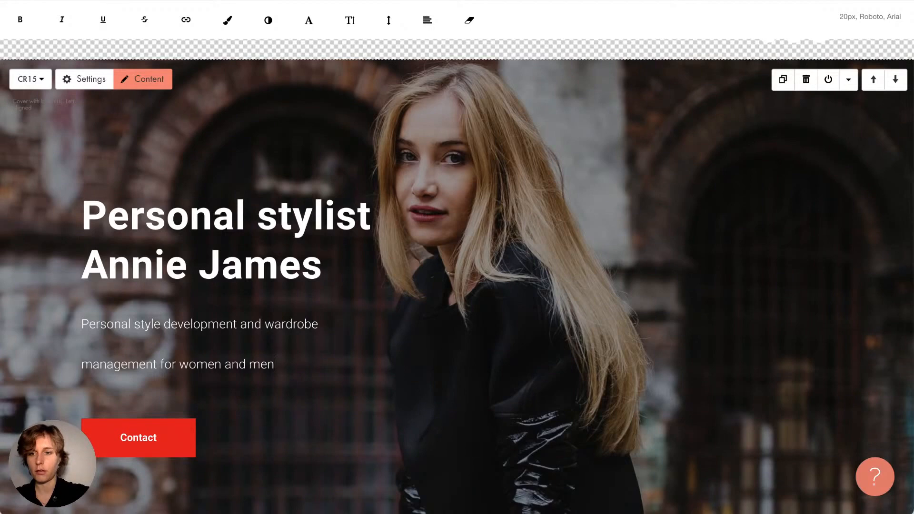
{"action": "left_click", "coordinate": [85, 358]}
{"action": "key", "text": "BackSpace"}
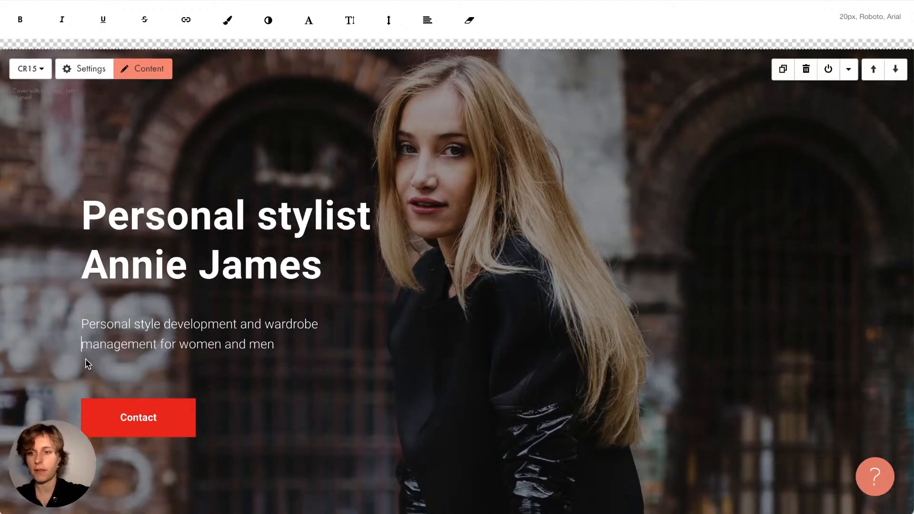
Set the two-line subtitle to 24px and save it
{"action": "left_click_drag", "start_coordinate": [267, 351], "coordinate": [62, 287]}
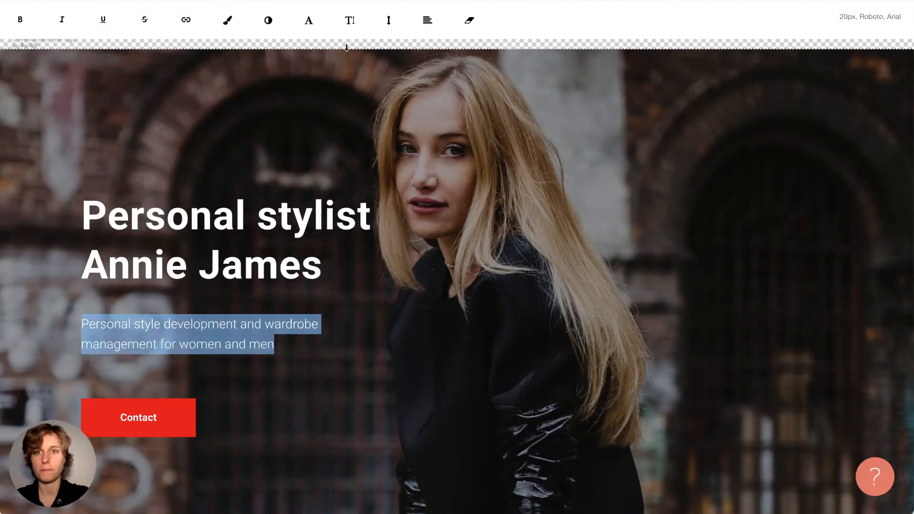
{"action": "left_click", "coordinate": [349, 22]}
{"action": "left_click", "coordinate": [347, 139]}
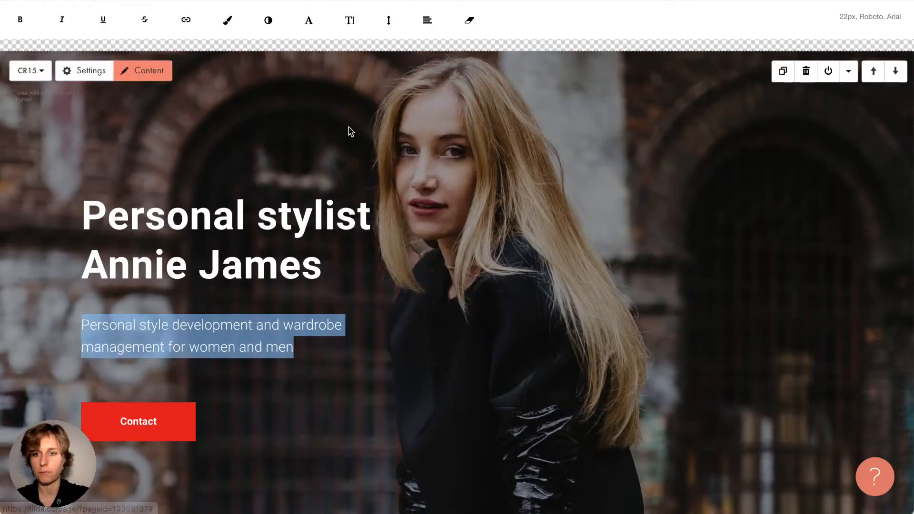
{"action": "left_click", "coordinate": [350, 21]}
{"action": "left_click", "coordinate": [355, 137]}
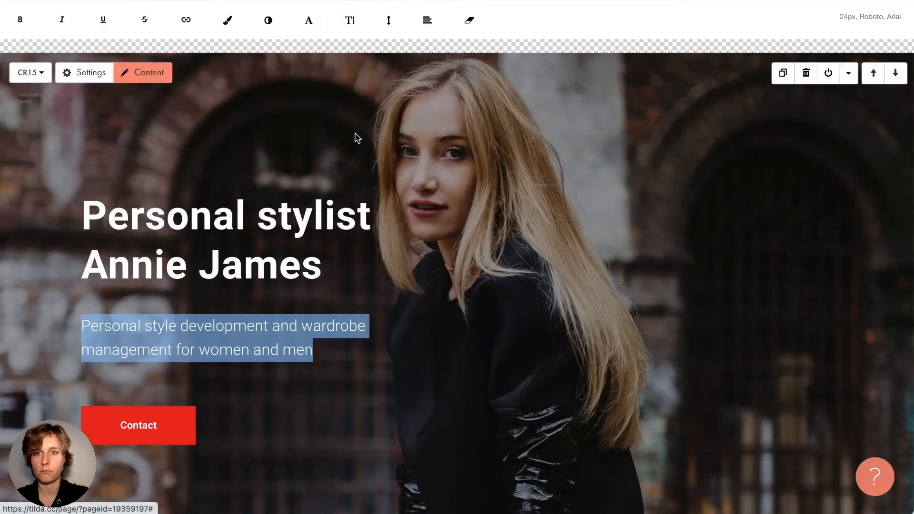
{"action": "left_click", "coordinate": [254, 328]}
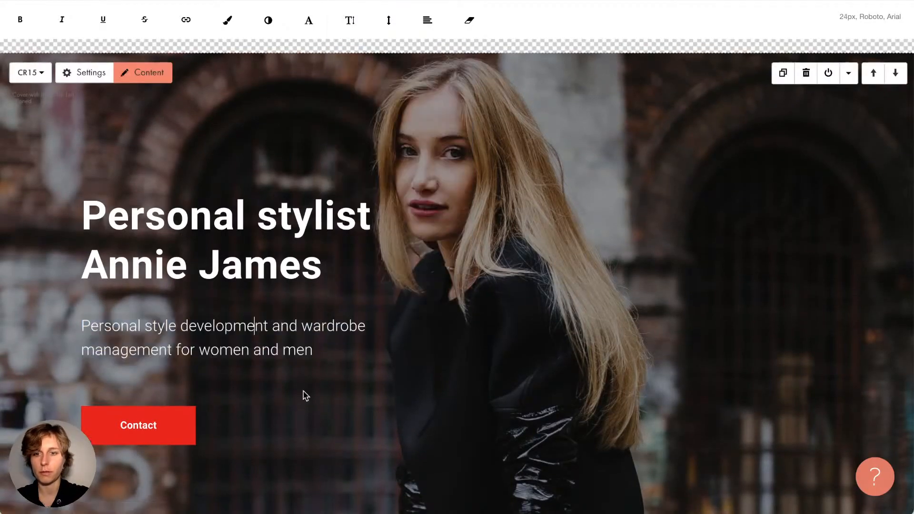
{"action": "left_click", "coordinate": [619, 346]}
{"action": "scroll", "coordinate": [619, 347], "scroll_direction": "down", "scroll_amount": 1}
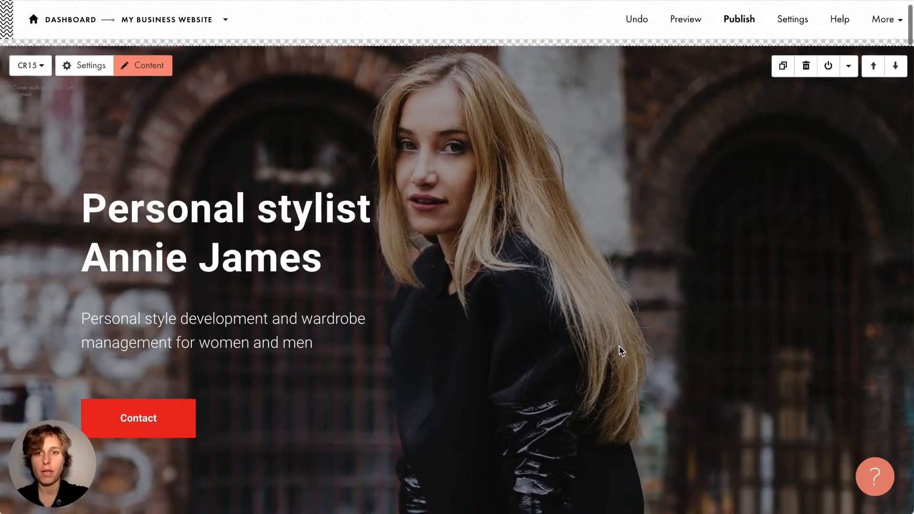
{"action": "scroll", "coordinate": [619, 347], "scroll_direction": "down", "scroll_amount": 1}
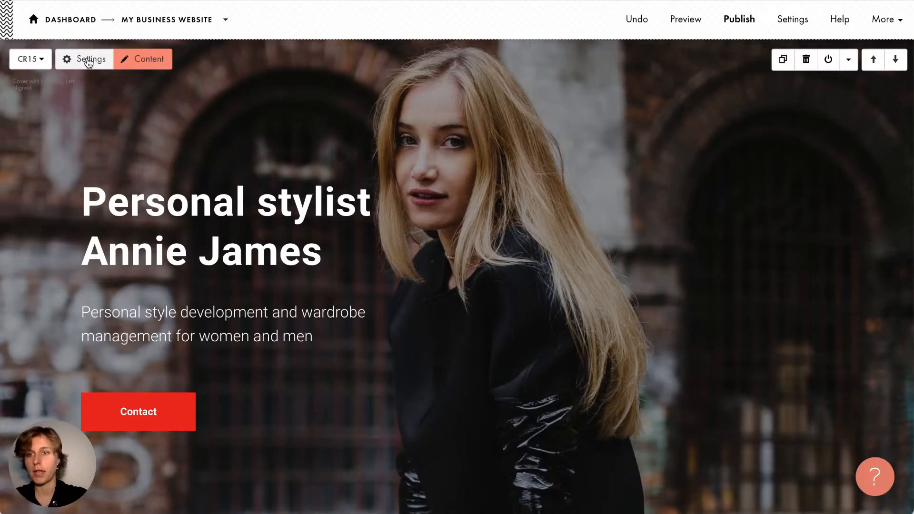
{"action": "left_click", "coordinate": [148, 59]}
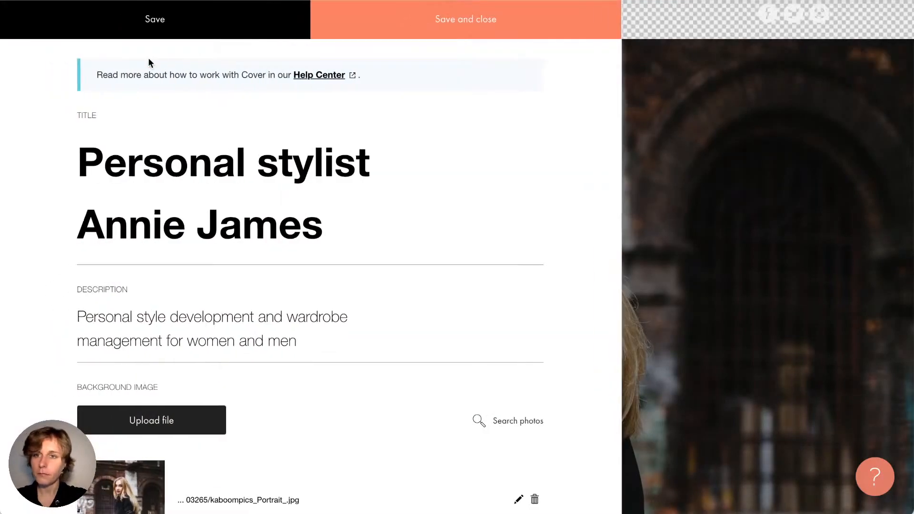
{"action": "left_click", "coordinate": [294, 186]}
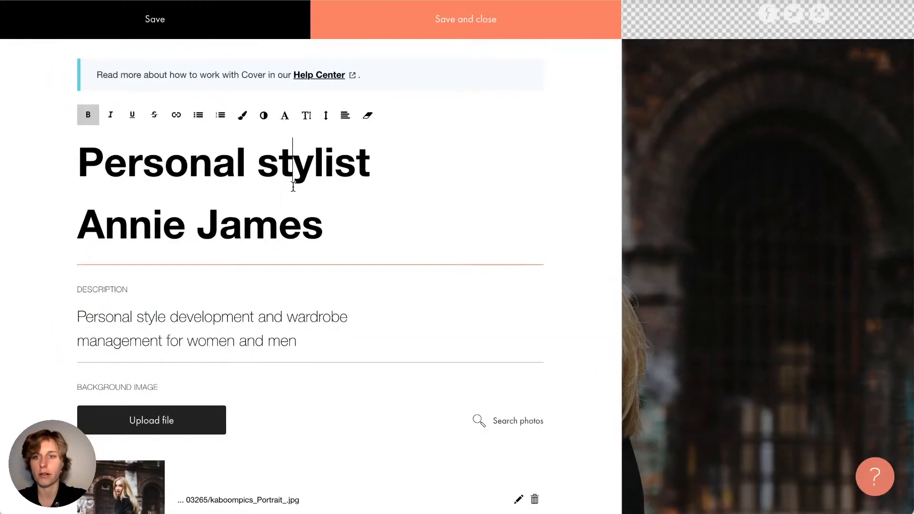
{"action": "left_click_drag", "start_coordinate": [336, 234], "coordinate": [103, 165]}
{"action": "left_click", "coordinate": [104, 165]}
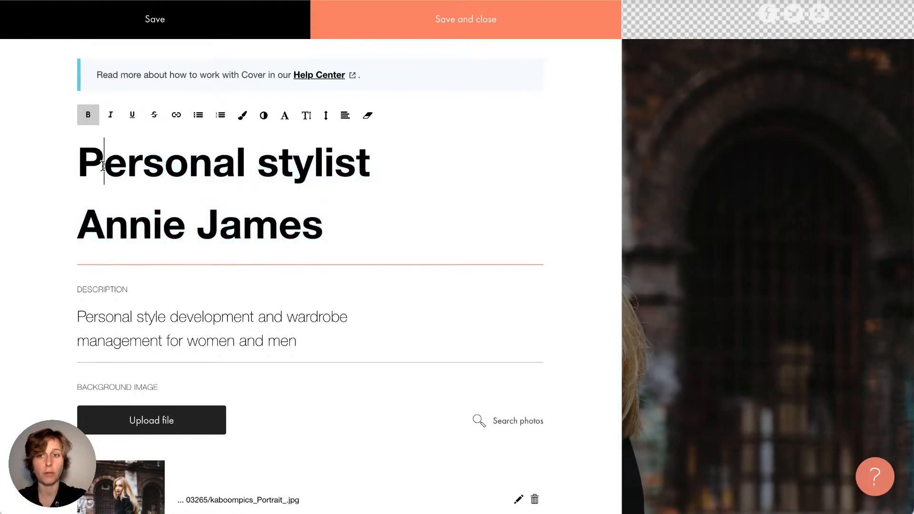
{"action": "left_click", "coordinate": [75, 165]}
{"action": "left_click_drag", "start_coordinate": [333, 229], "coordinate": [67, 136]}
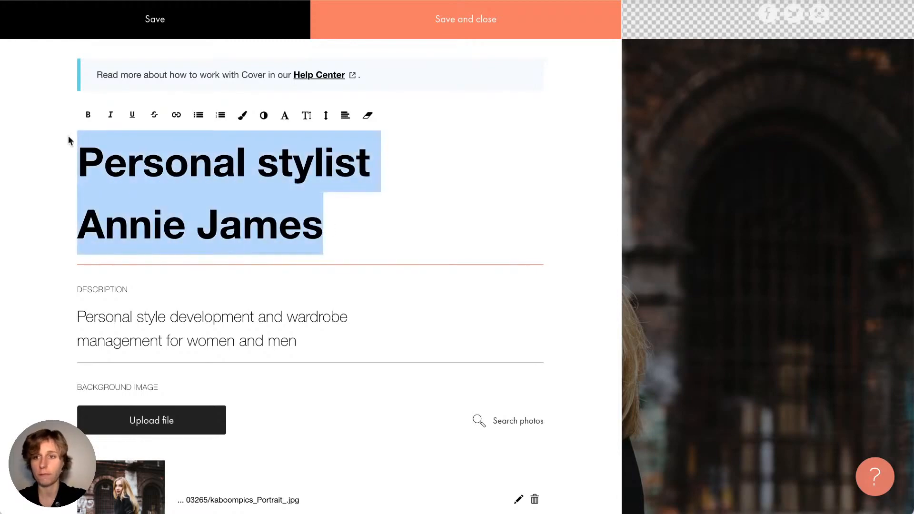
{"action": "left_click", "coordinate": [165, 168]}
{"action": "left_click", "coordinate": [328, 222]}
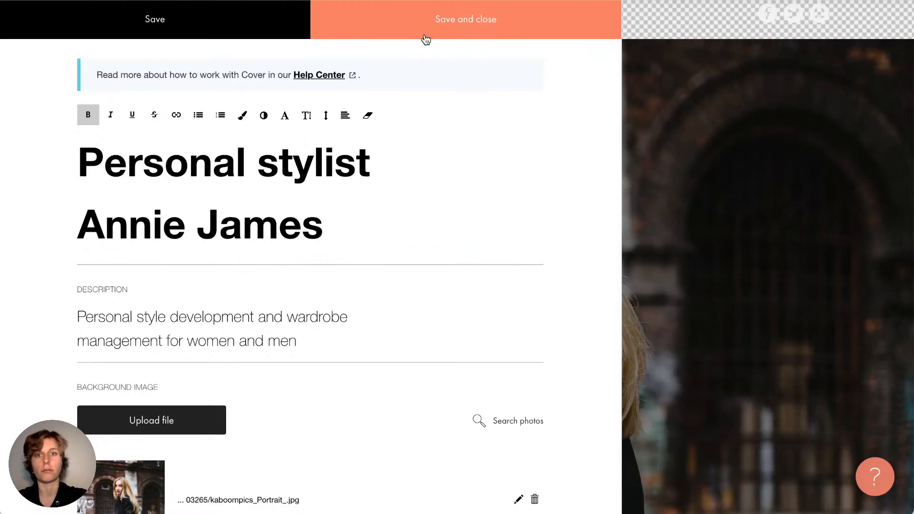
{"action": "scroll", "coordinate": [434, 212], "scroll_direction": "down", "scroll_amount": 7}
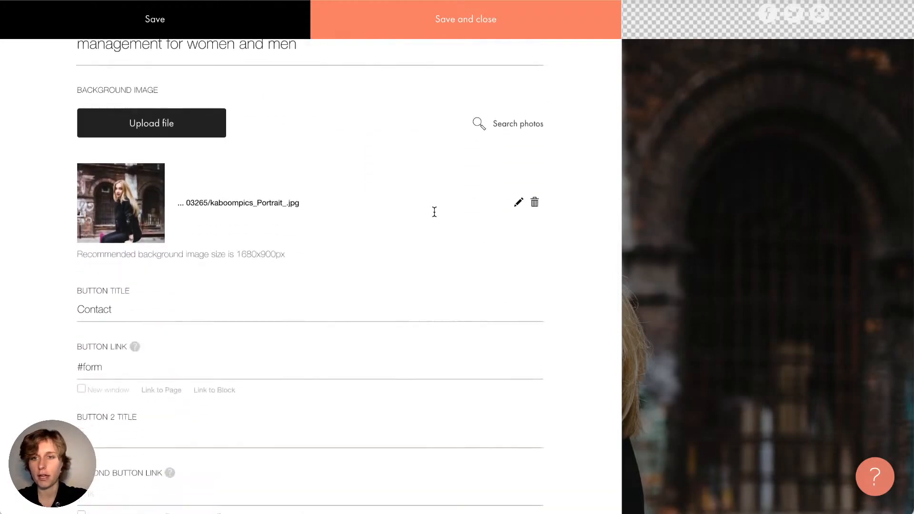
{"action": "scroll", "coordinate": [434, 213], "scroll_direction": "down", "scroll_amount": 1}
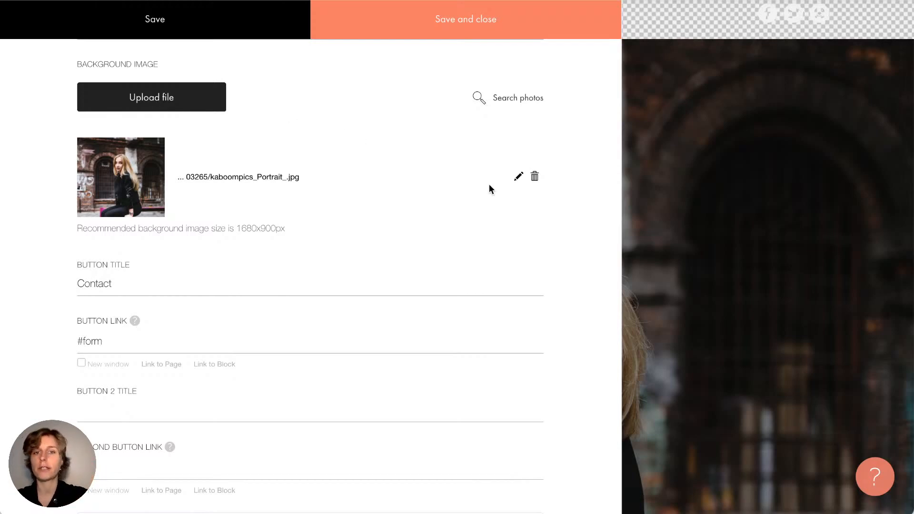
Open the Unsplash stock photo search for the cover's background image
{"action": "left_click", "coordinate": [528, 99]}
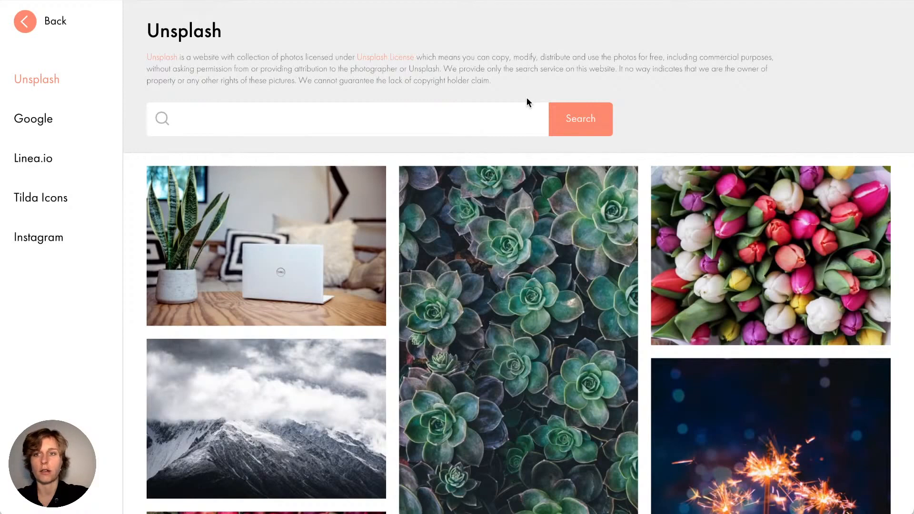
{"action": "double_click", "coordinate": [181, 27]}
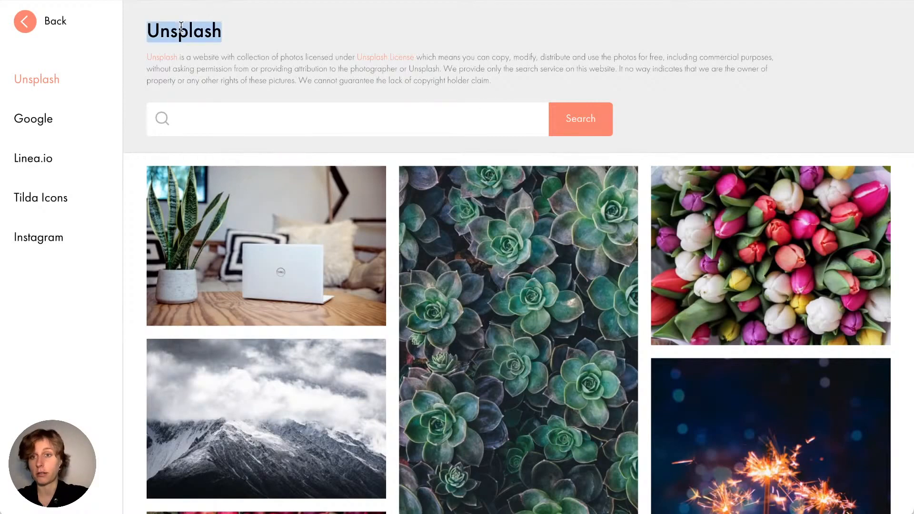
{"action": "left_click", "coordinate": [181, 27]}
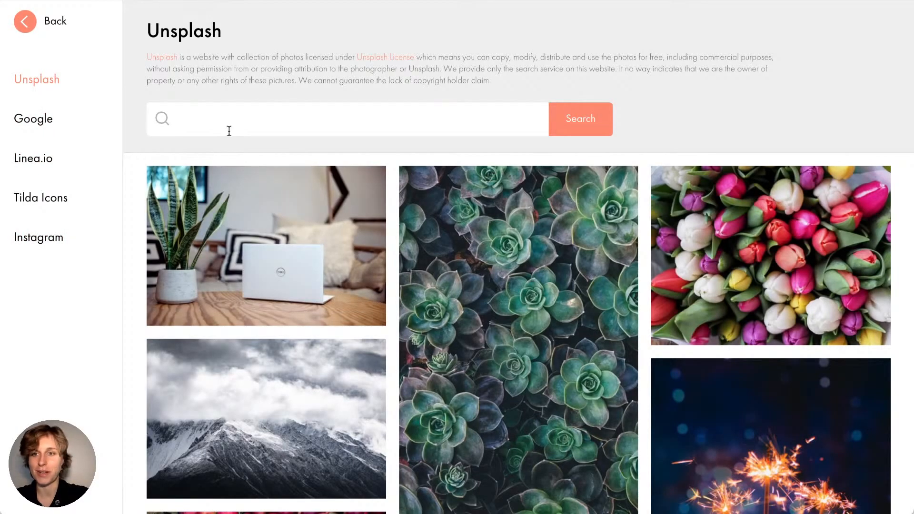
{"action": "left_click", "coordinate": [46, 125]}
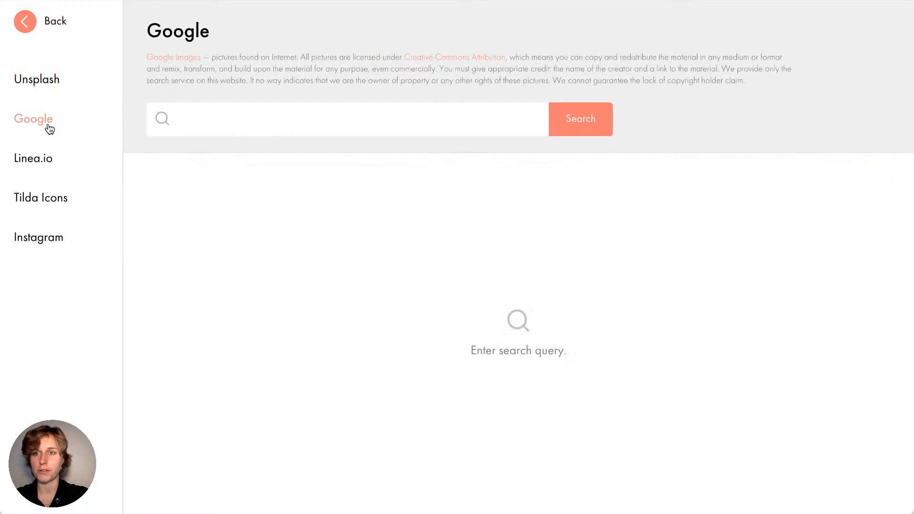
{"action": "left_click", "coordinate": [44, 160]}
{"action": "scroll", "coordinate": [184, 272], "scroll_direction": "down", "scroll_amount": 4}
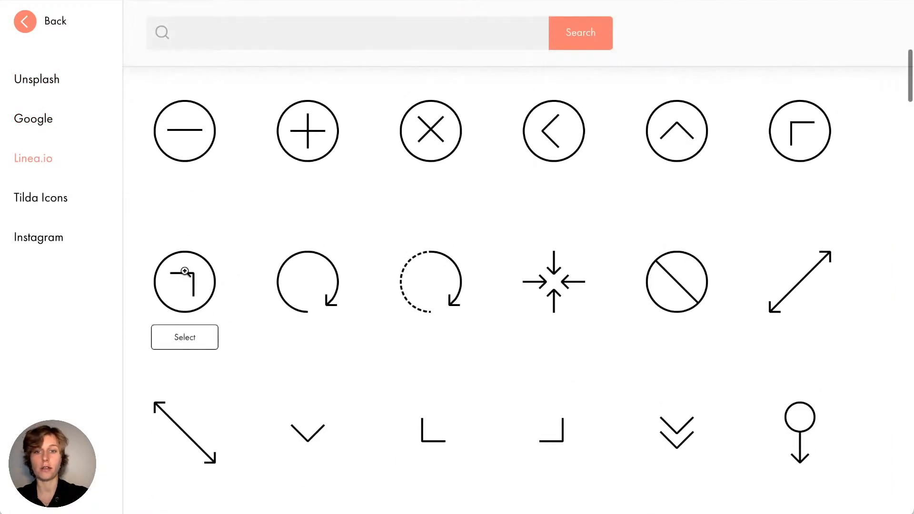
{"action": "scroll", "coordinate": [185, 271], "scroll_direction": "up", "scroll_amount": 5}
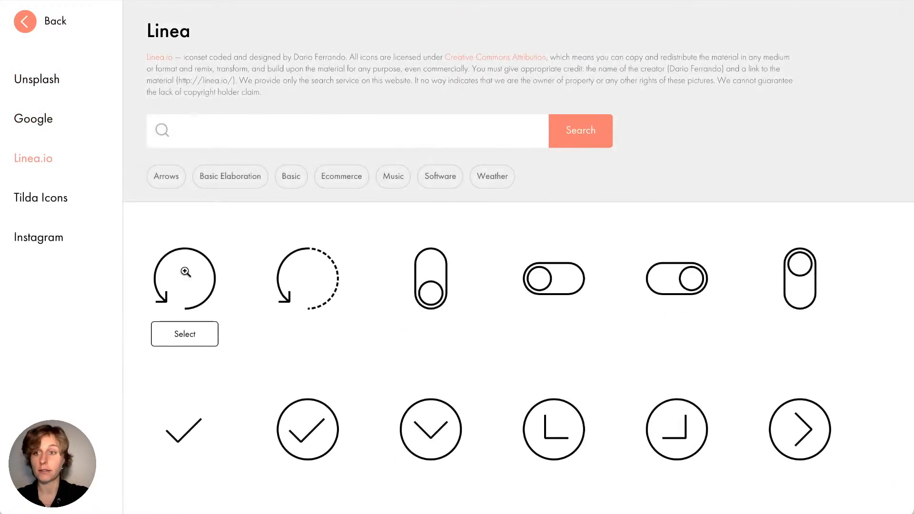
{"action": "left_click", "coordinate": [38, 200]}
{"action": "scroll", "coordinate": [333, 248], "scroll_direction": "down", "scroll_amount": 5}
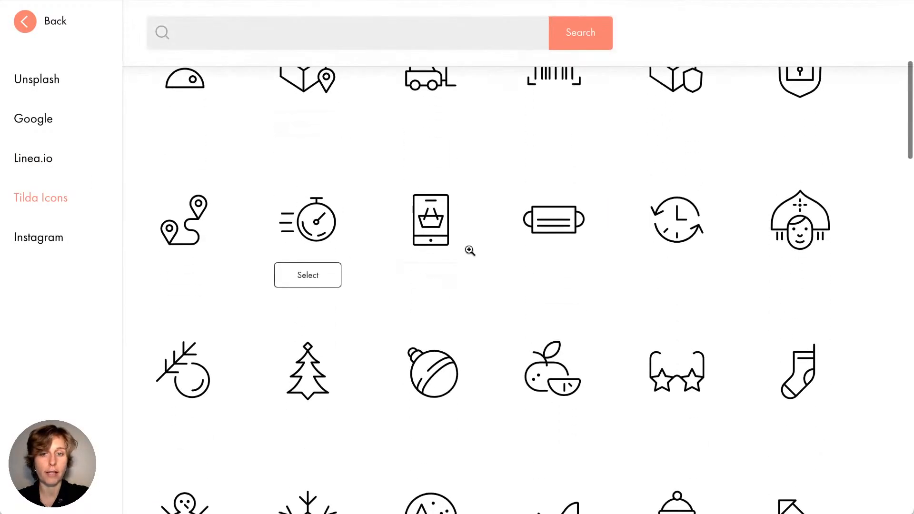
{"action": "scroll", "coordinate": [308, 420], "scroll_direction": "down", "scroll_amount": 6}
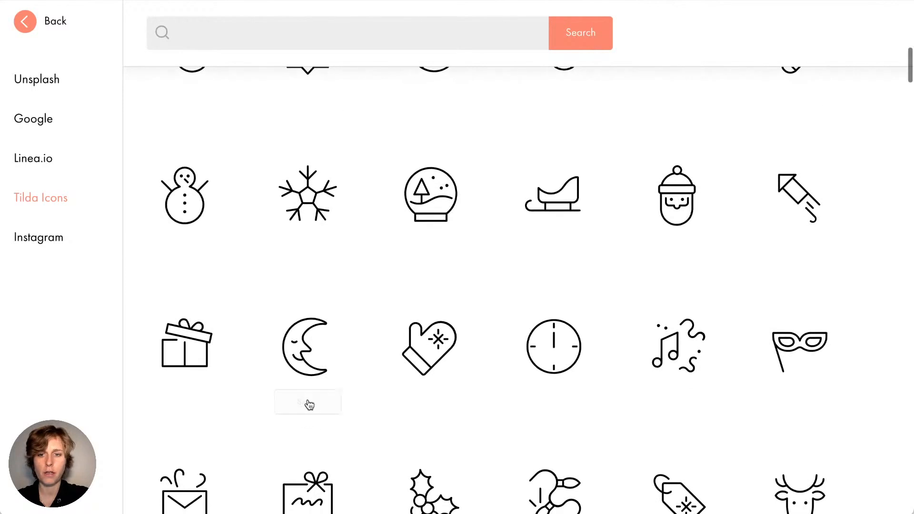
{"action": "left_click", "coordinate": [57, 237]}
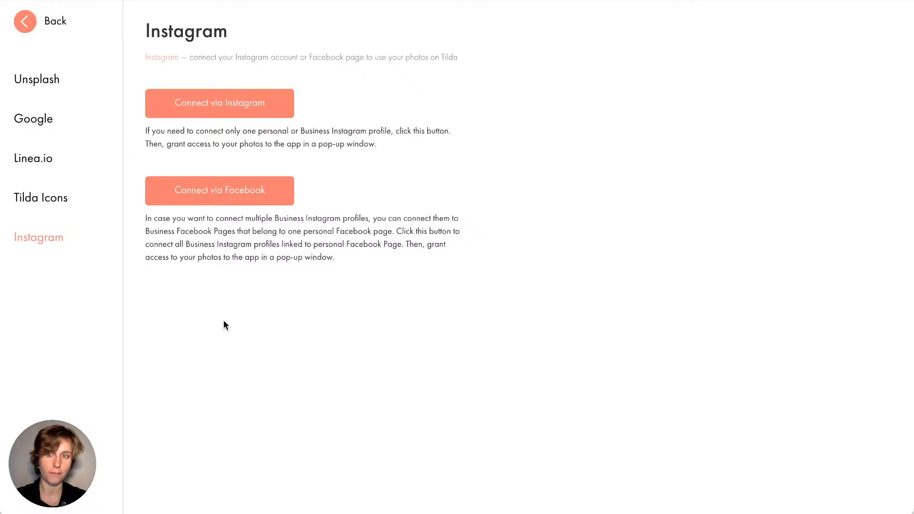
{"action": "left_click", "coordinate": [51, 82]}
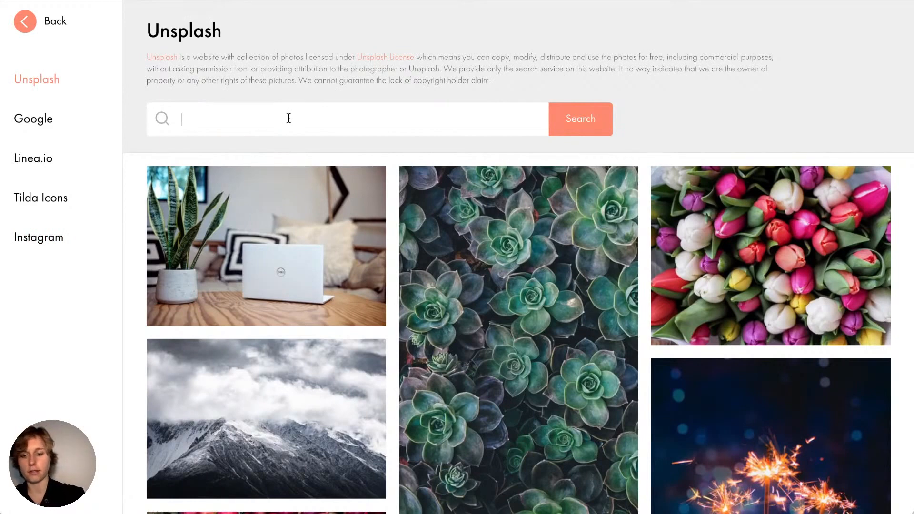
Search Unsplash for 'style' and use the white handbag photo as the cover background
{"action": "type", "text": "st"}
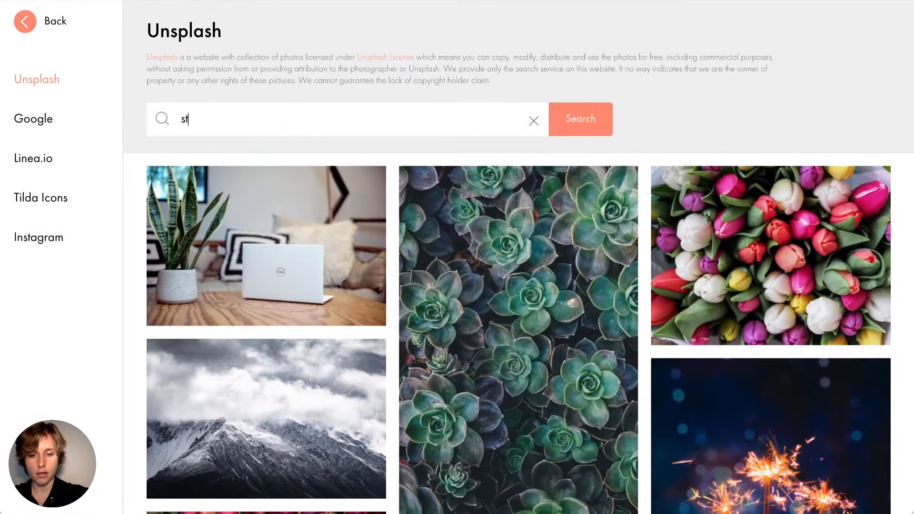
{"action": "type", "text": "yle"}
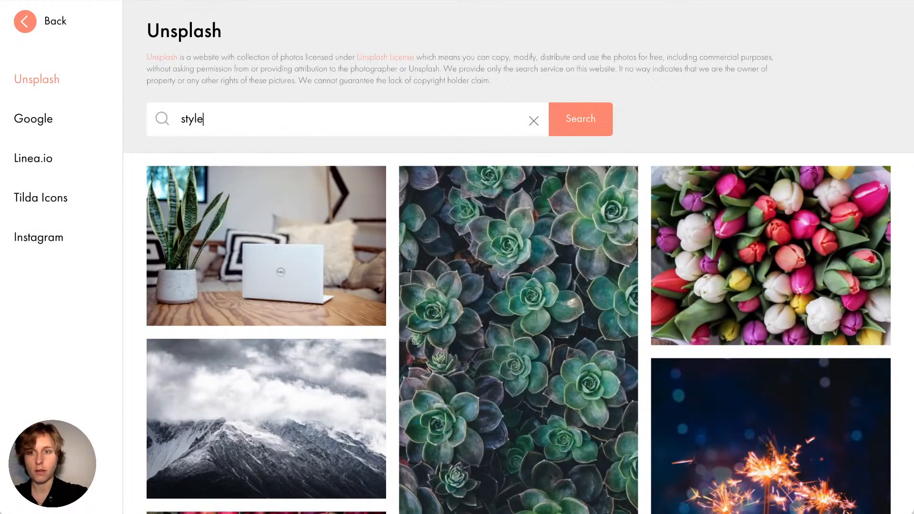
{"action": "key", "text": "Return"}
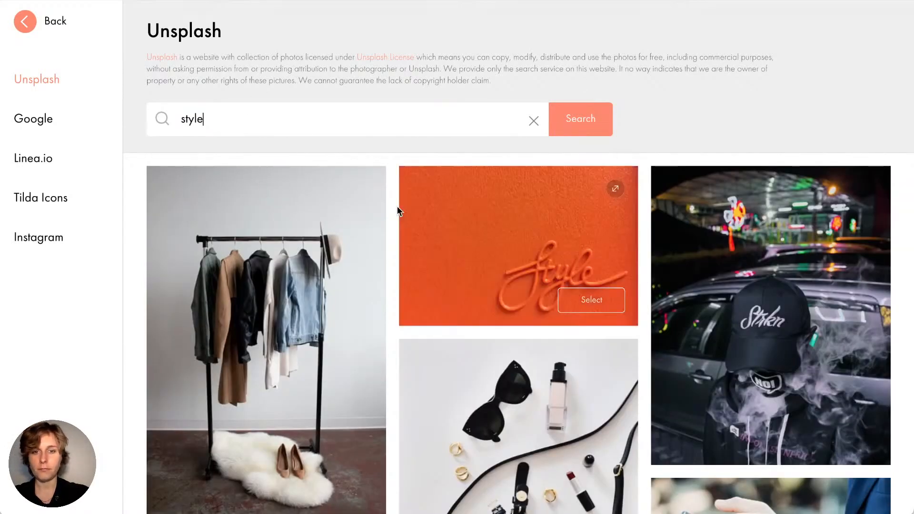
{"action": "scroll", "coordinate": [397, 207], "scroll_direction": "down", "scroll_amount": 10}
{"action": "scroll", "coordinate": [397, 206], "scroll_direction": "down", "scroll_amount": 20}
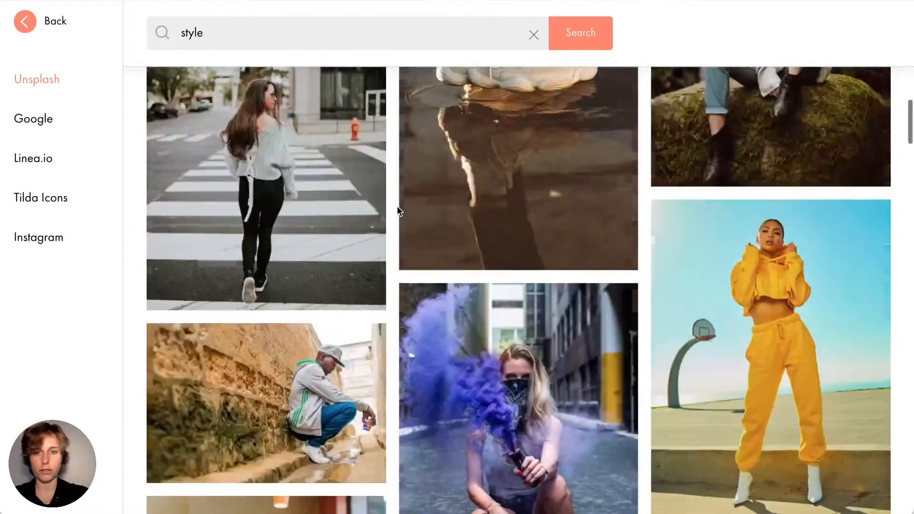
{"action": "scroll", "coordinate": [398, 207], "scroll_direction": "down", "scroll_amount": 15}
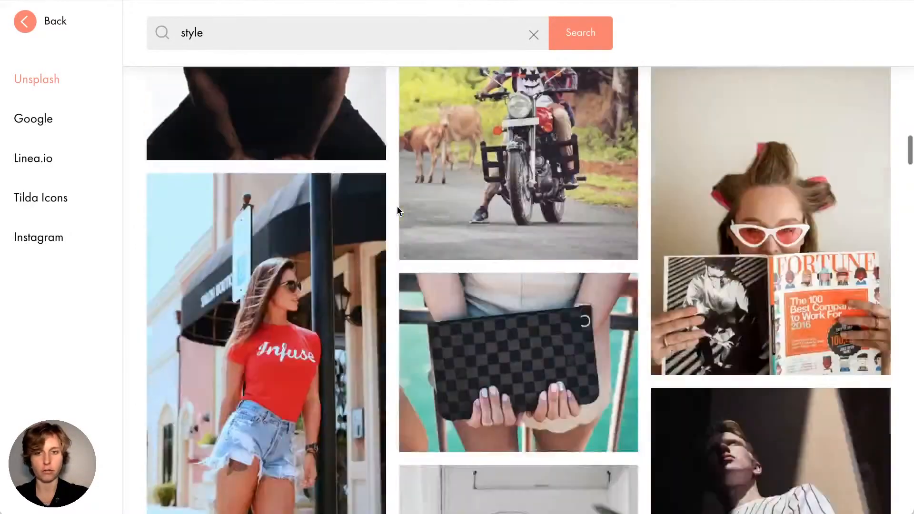
{"action": "scroll", "coordinate": [398, 211], "scroll_direction": "down", "scroll_amount": 15}
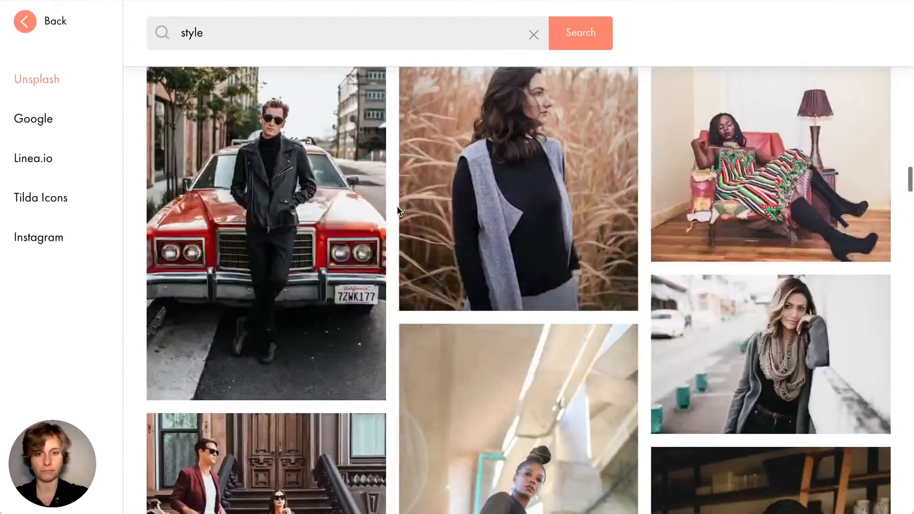
{"action": "scroll", "coordinate": [399, 210], "scroll_direction": "down", "scroll_amount": 8}
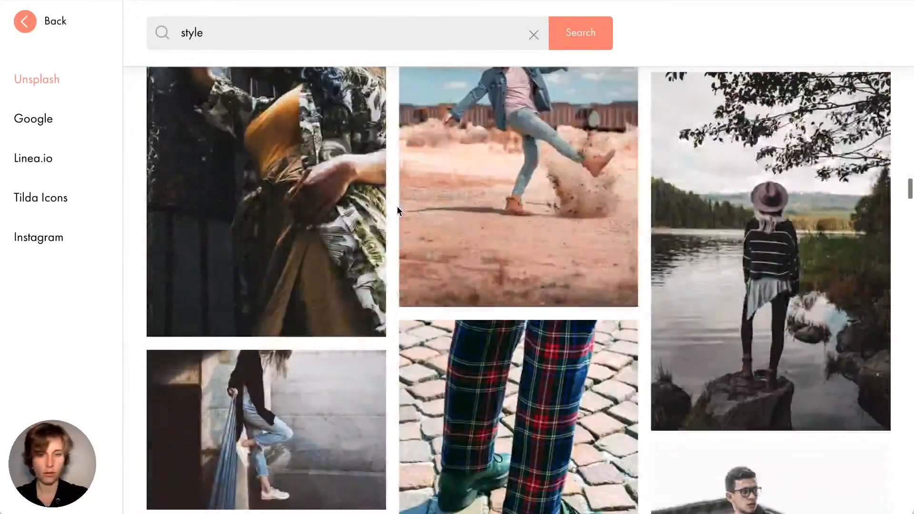
{"action": "scroll", "coordinate": [390, 262], "scroll_direction": "down", "scroll_amount": 10}
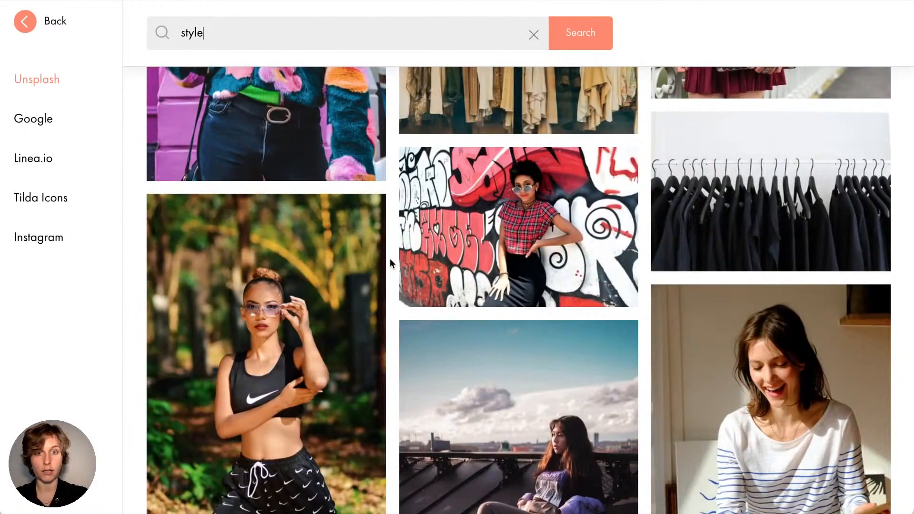
{"action": "scroll", "coordinate": [391, 262], "scroll_direction": "down", "scroll_amount": 10}
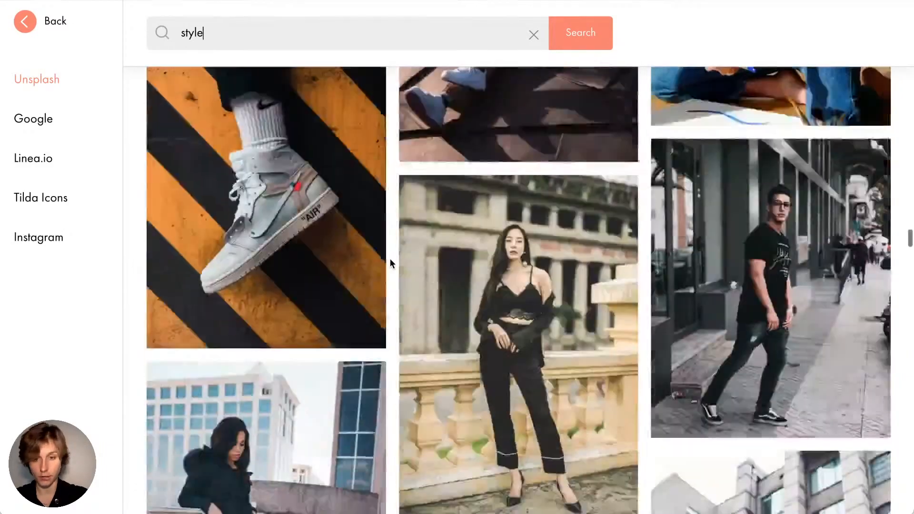
{"action": "scroll", "coordinate": [390, 262], "scroll_direction": "down", "scroll_amount": 10}
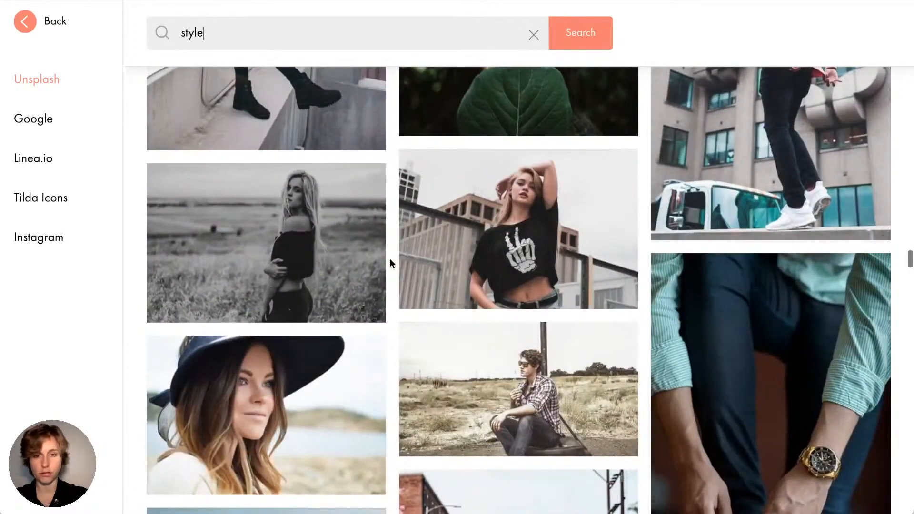
{"action": "scroll", "coordinate": [390, 262], "scroll_direction": "down", "scroll_amount": 8}
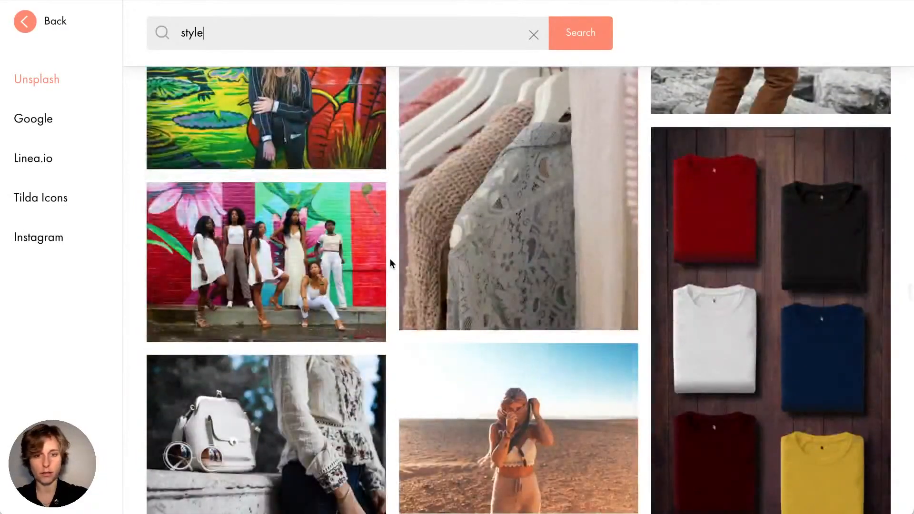
{"action": "scroll", "coordinate": [390, 262], "scroll_direction": "down", "scroll_amount": 4}
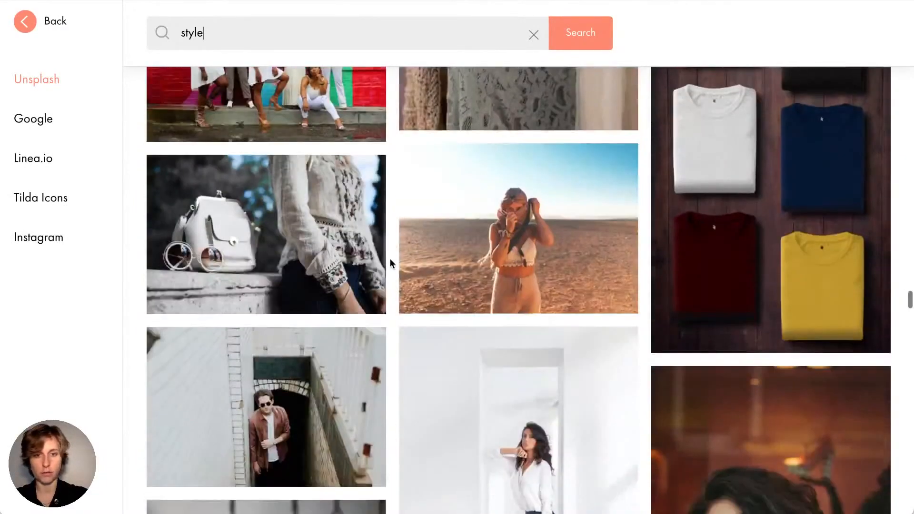
{"action": "left_click", "coordinate": [304, 215]}
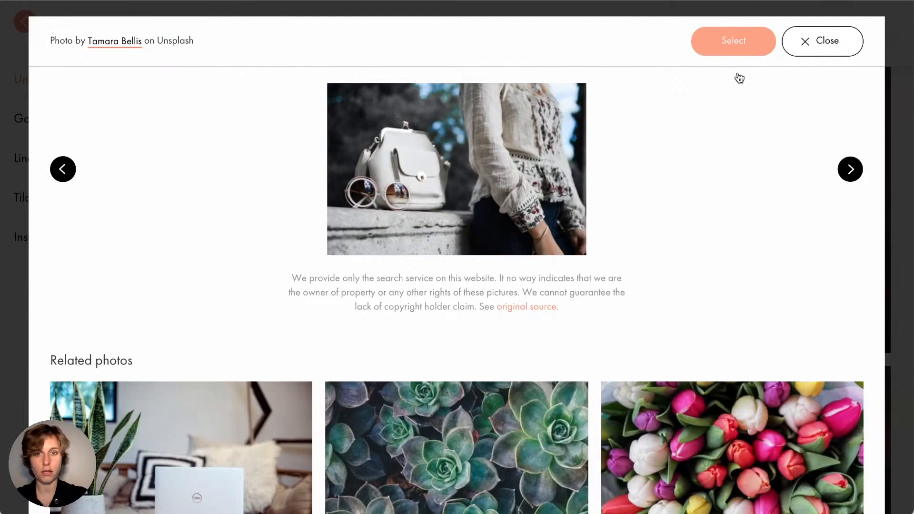
{"action": "left_click", "coordinate": [731, 43]}
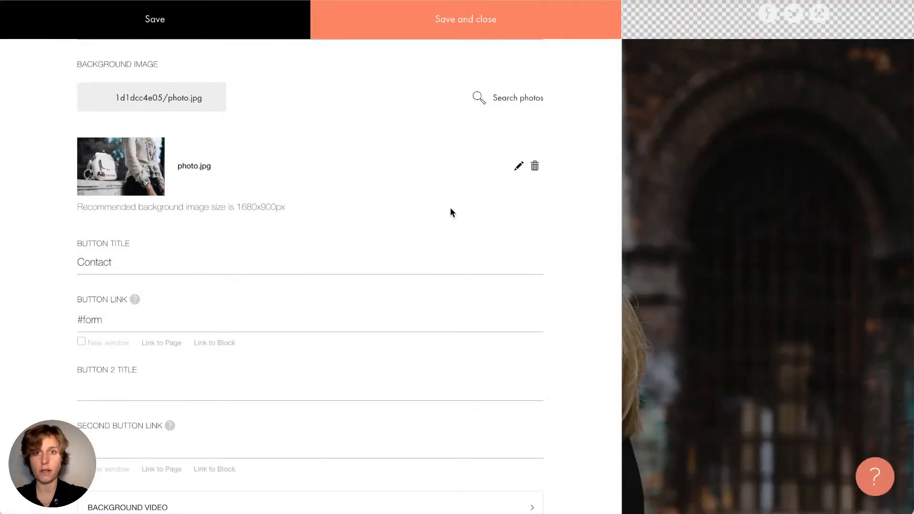
{"action": "left_click", "coordinate": [453, 27]}
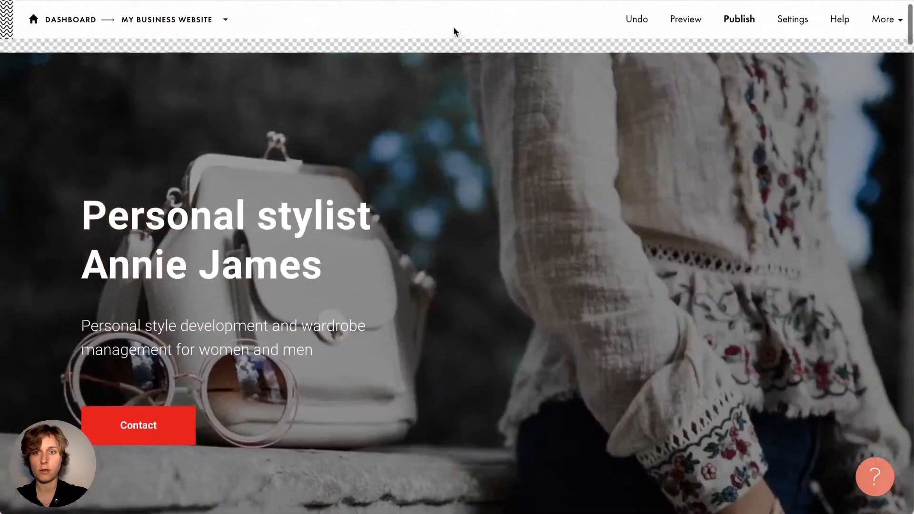
{"action": "scroll", "coordinate": [461, 209], "scroll_direction": "down", "scroll_amount": 5}
{"action": "scroll", "coordinate": [461, 209], "scroll_direction": "up", "scroll_amount": 4}
{"action": "scroll", "coordinate": [463, 213], "scroll_direction": "up", "scroll_amount": 2}
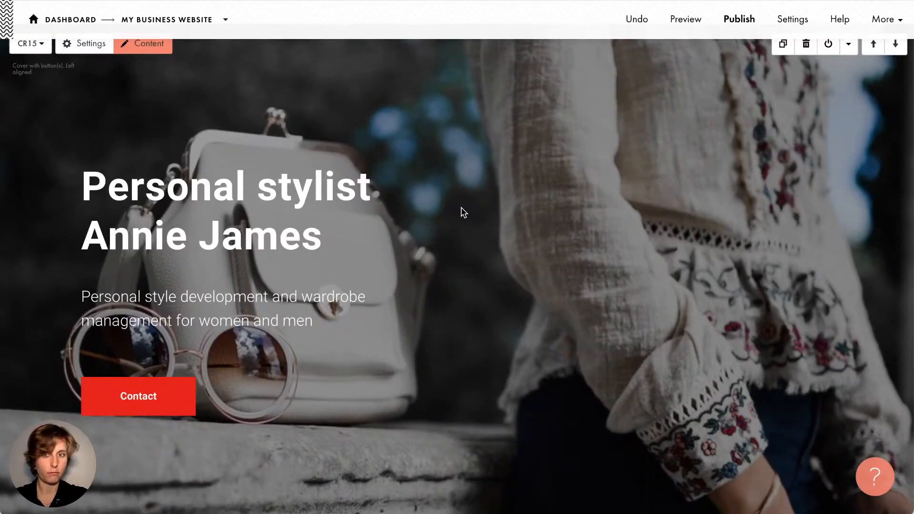
{"action": "scroll", "coordinate": [463, 212], "scroll_direction": "up", "scroll_amount": 1}
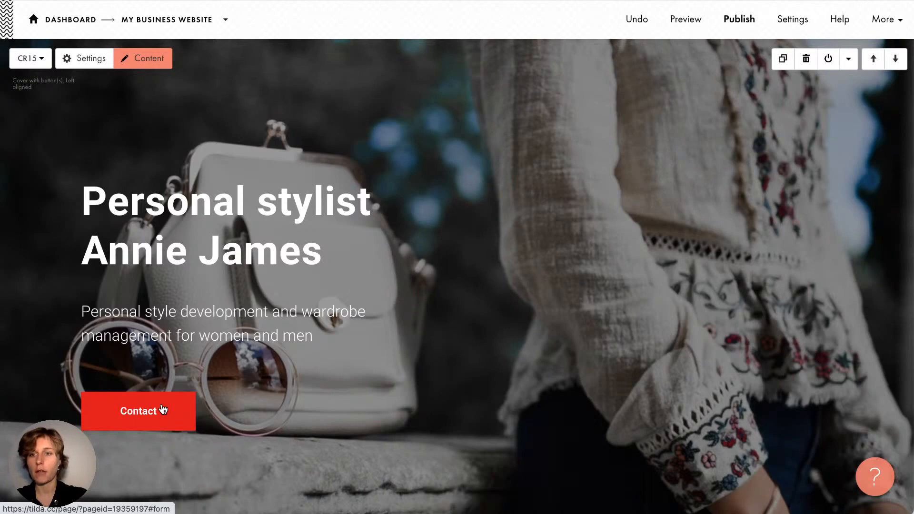
Set the cover's Contact button background to pale cyan #c7ffff
{"action": "left_click", "coordinate": [86, 60]}
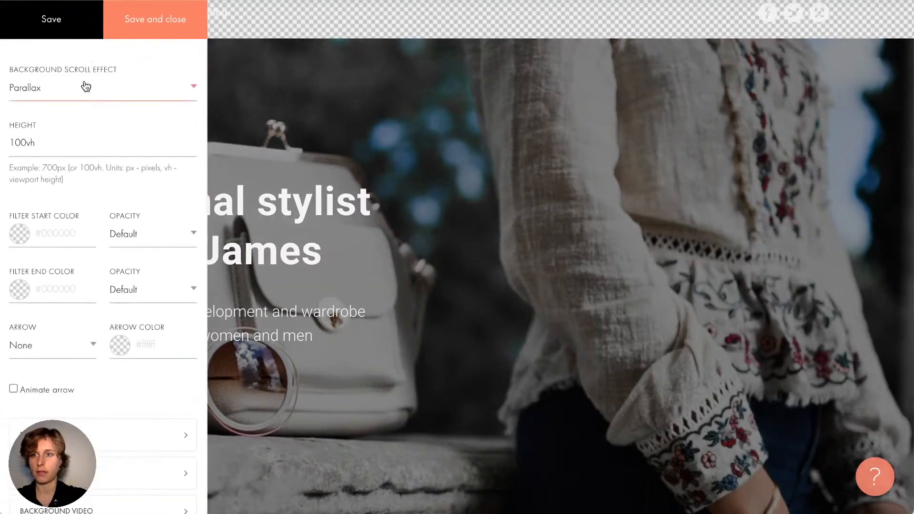
{"action": "scroll", "coordinate": [86, 87], "scroll_direction": "down", "scroll_amount": 1}
{"action": "scroll", "coordinate": [85, 87], "scroll_direction": "up", "scroll_amount": 1}
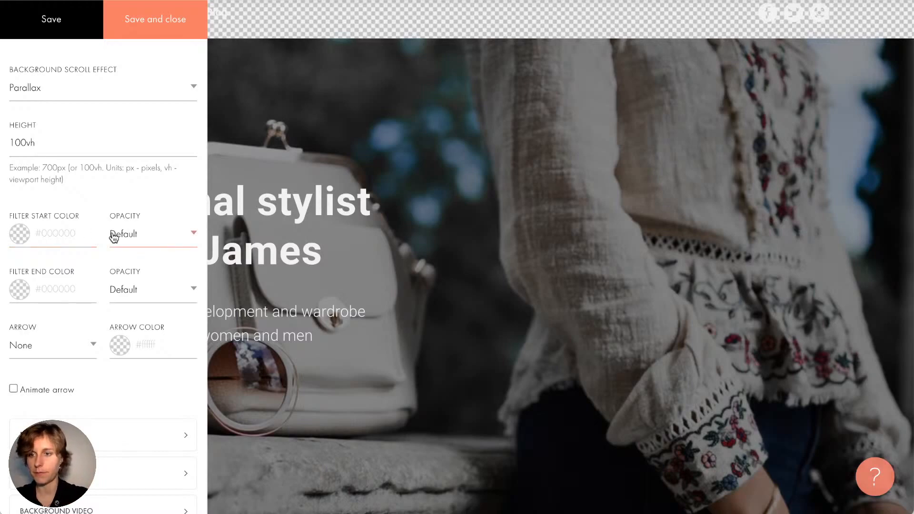
{"action": "scroll", "coordinate": [114, 238], "scroll_direction": "down", "scroll_amount": 5}
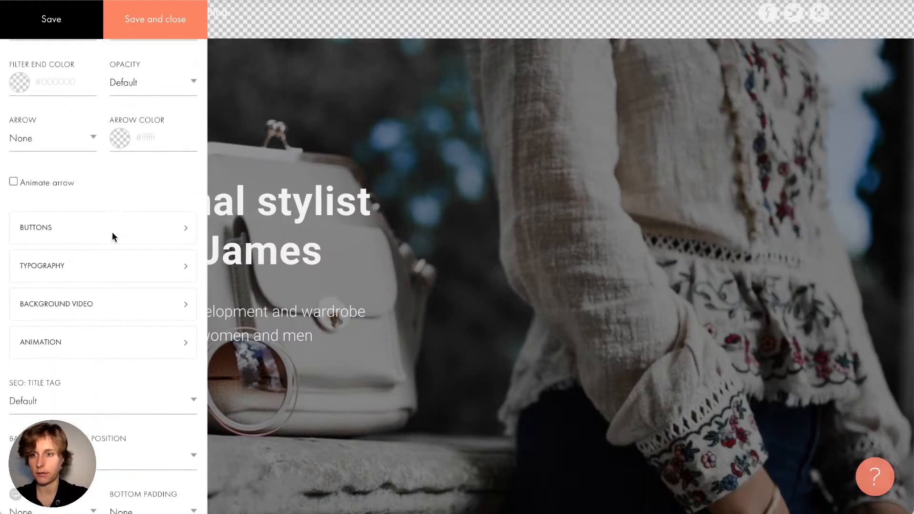
{"action": "left_click", "coordinate": [48, 205]}
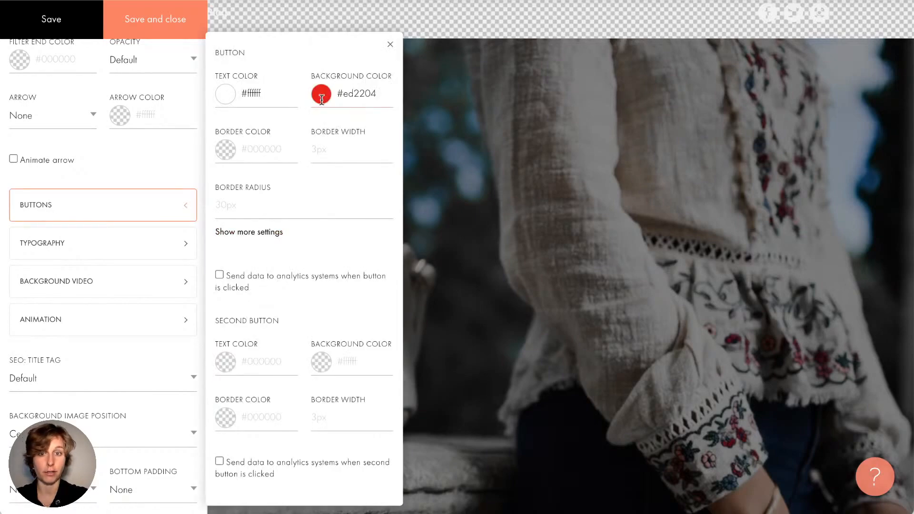
{"action": "left_click", "coordinate": [353, 101]}
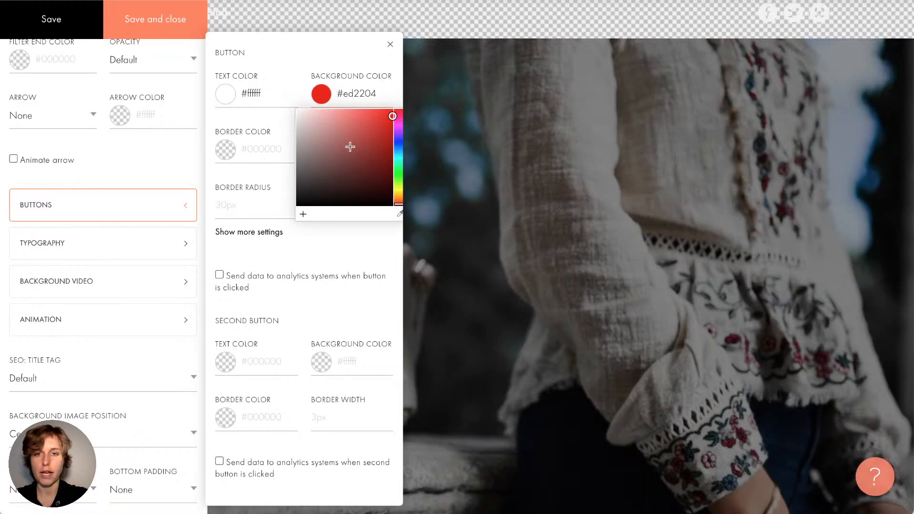
{"action": "left_click_drag", "start_coordinate": [395, 142], "coordinate": [397, 158]}
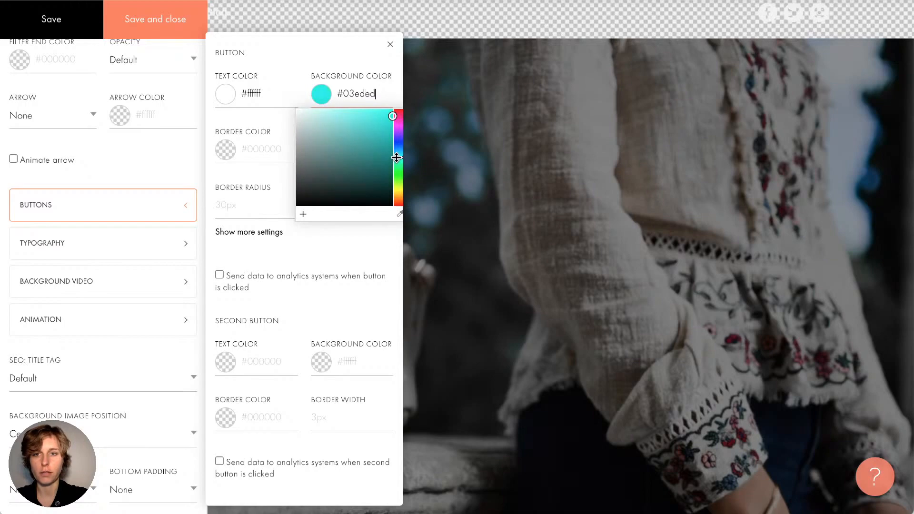
{"action": "left_click_drag", "start_coordinate": [318, 135], "coordinate": [317, 109]}
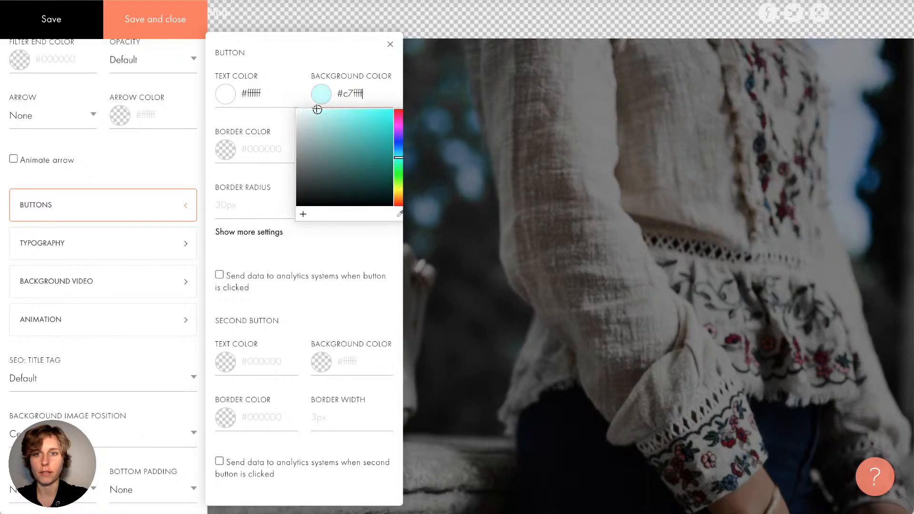
{"action": "left_click", "coordinate": [335, 67]}
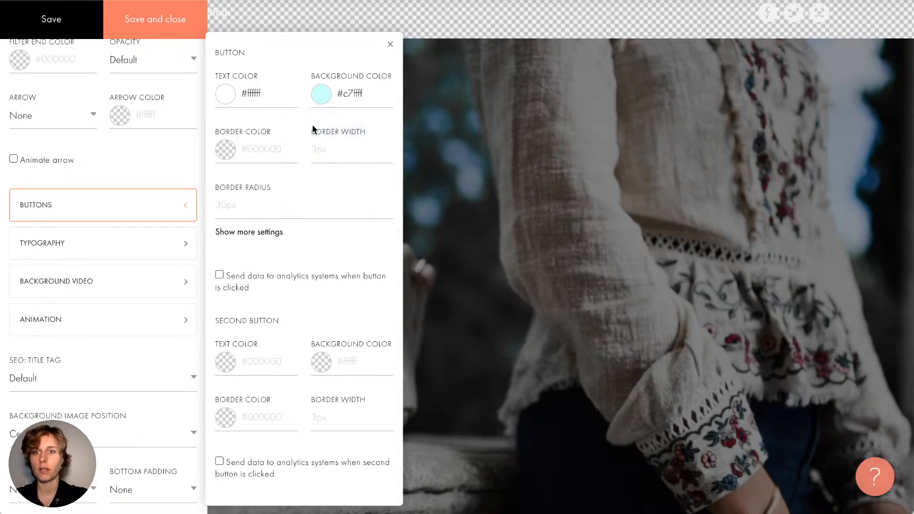
Give the button black #000000 text and a 30px border radius, then save
{"action": "left_click", "coordinate": [267, 96]}
{"action": "left_click_drag", "start_coordinate": [252, 136], "coordinate": [157, 254]}
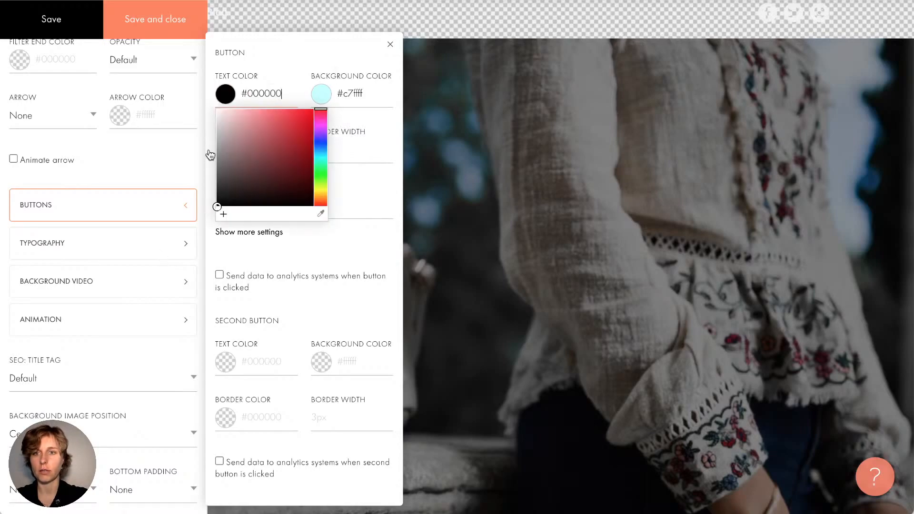
{"action": "left_click", "coordinate": [279, 66]}
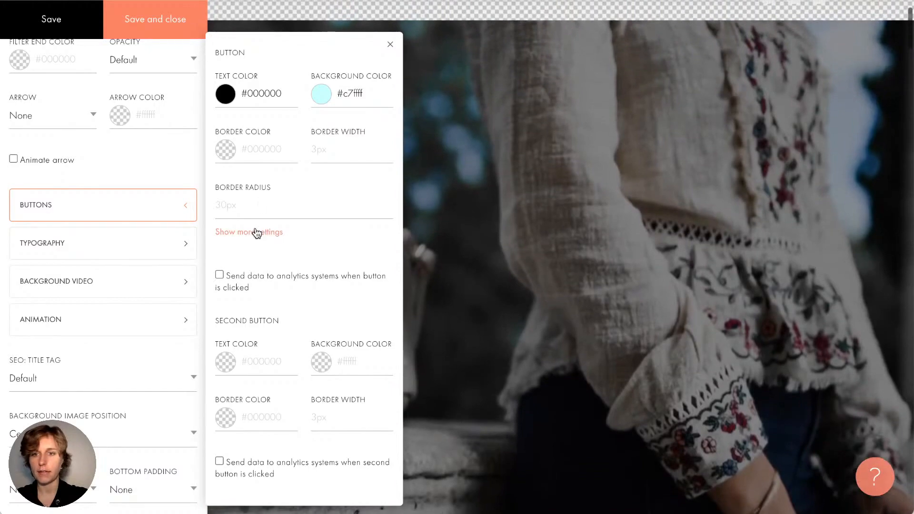
{"action": "left_click", "coordinate": [256, 232]}
{"action": "left_click", "coordinate": [264, 192]}
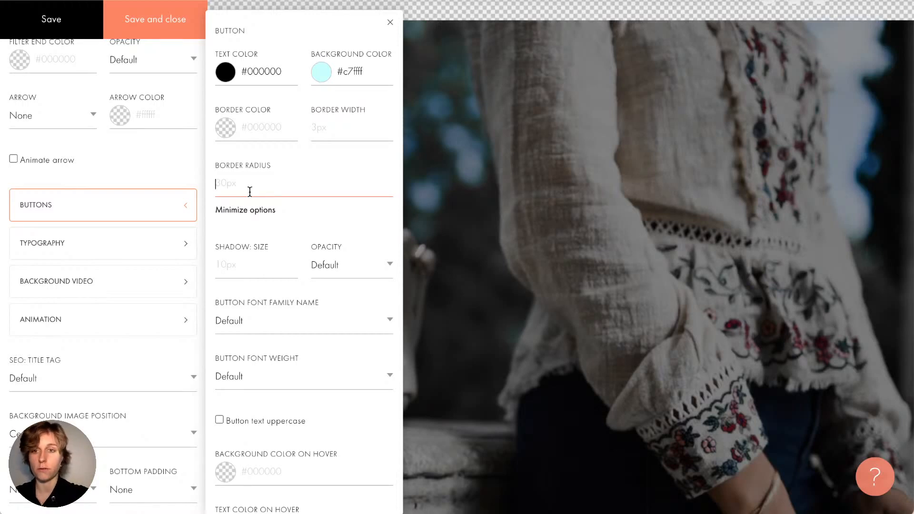
{"action": "type", "text": "30px"}
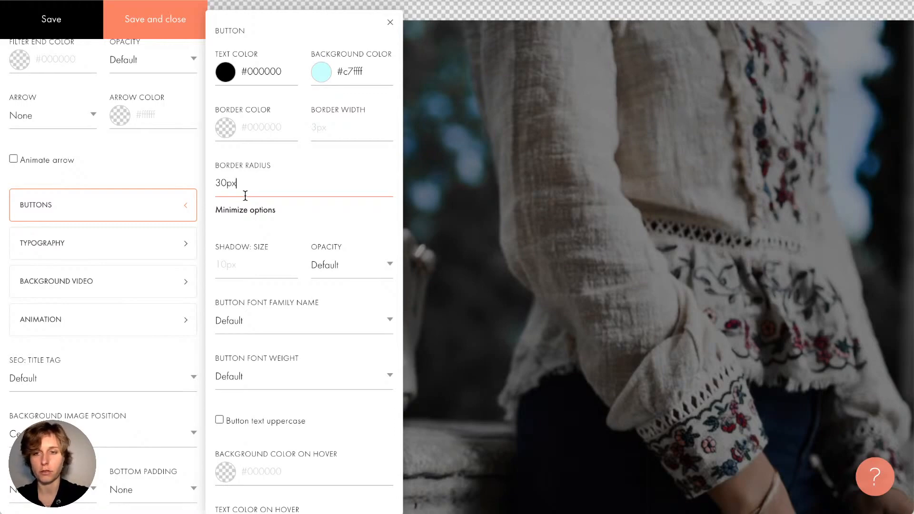
{"action": "left_click", "coordinate": [143, 20]}
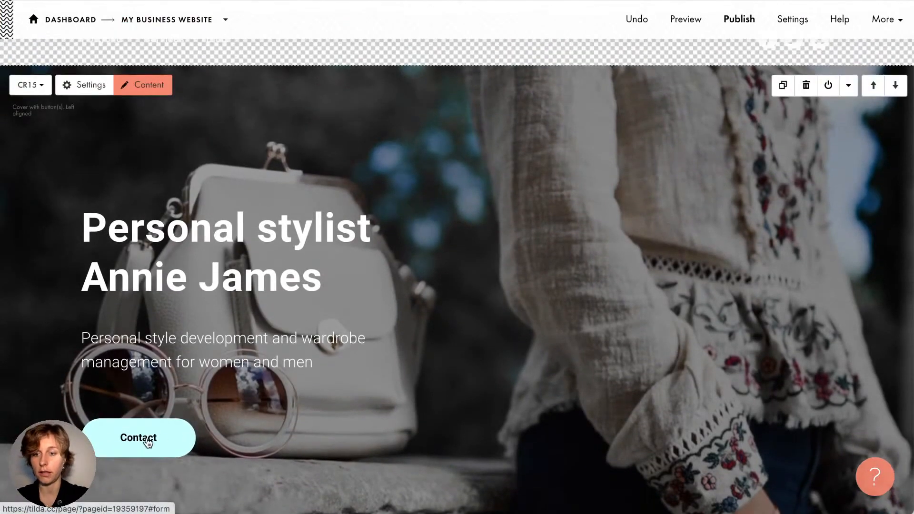
Reopen the cover block's settings showing Parallax, 100vh height and filter colour options
{"action": "scroll", "coordinate": [151, 442], "scroll_direction": "down", "scroll_amount": 1}
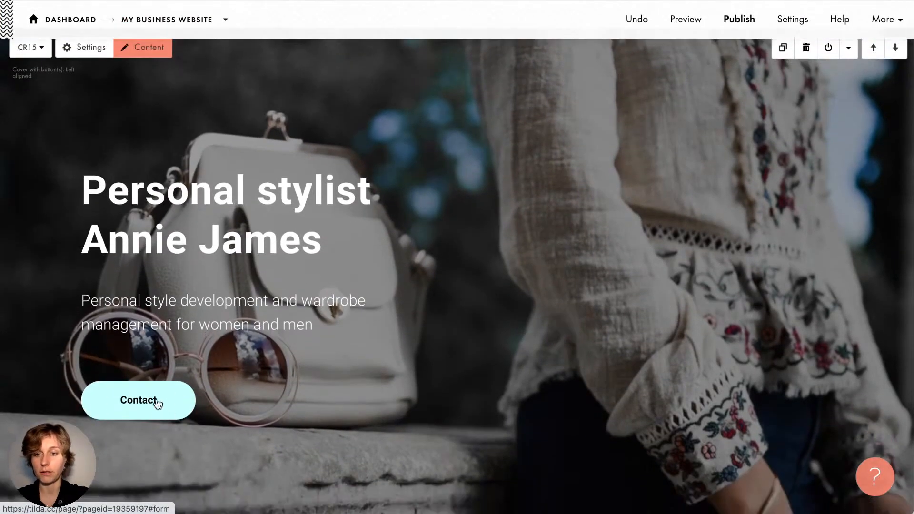
{"action": "scroll", "coordinate": [169, 419], "scroll_direction": "up", "scroll_amount": 1}
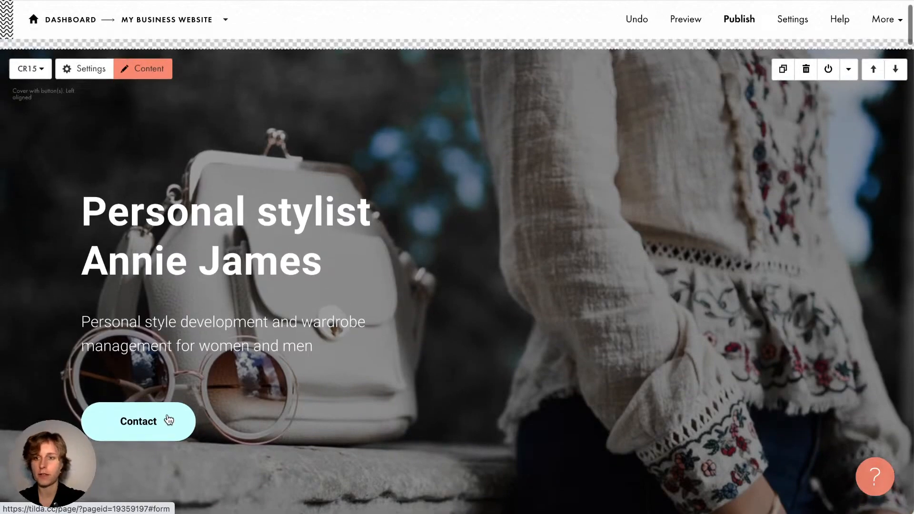
{"action": "scroll", "coordinate": [169, 419], "scroll_direction": "down", "scroll_amount": 1}
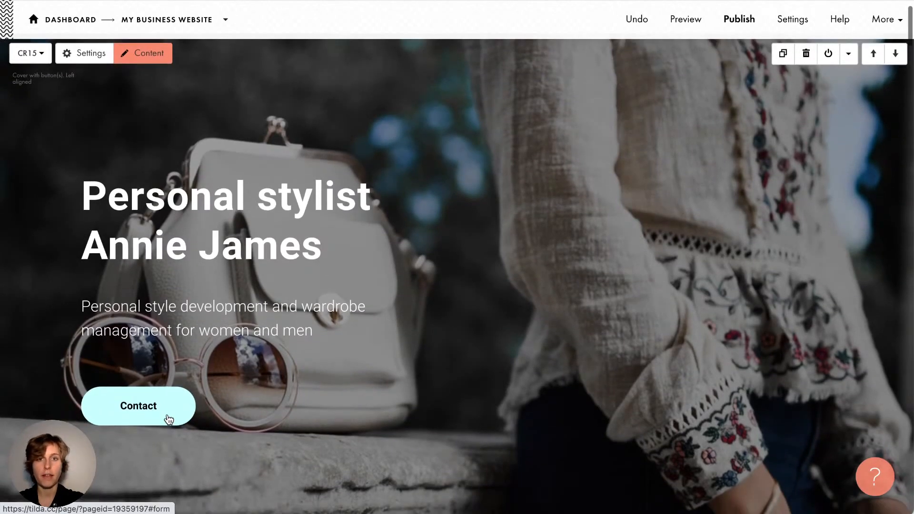
{"action": "scroll", "coordinate": [170, 419], "scroll_direction": "up", "scroll_amount": 1}
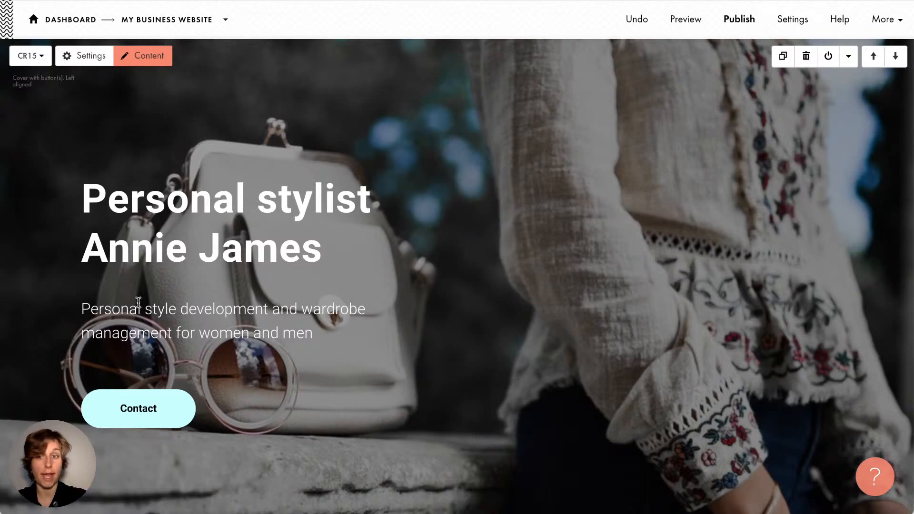
{"action": "left_click", "coordinate": [228, 257]}
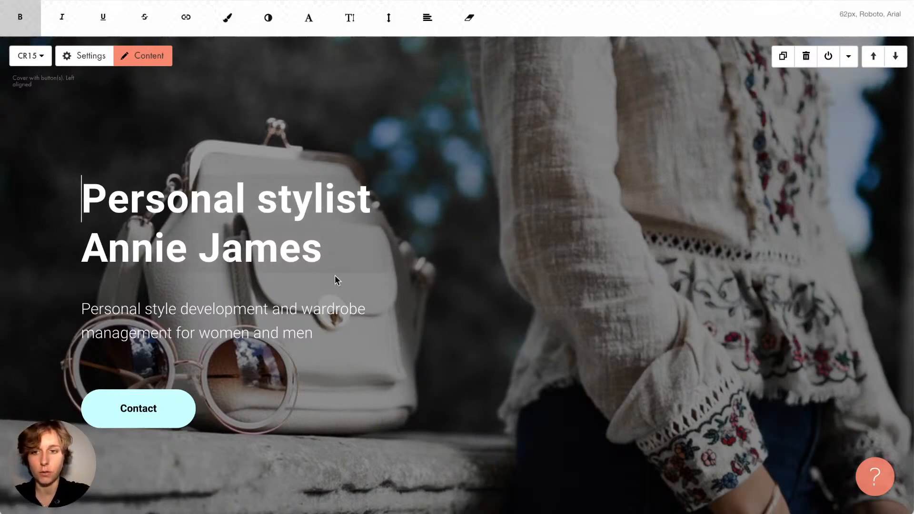
{"action": "left_click", "coordinate": [319, 141]}
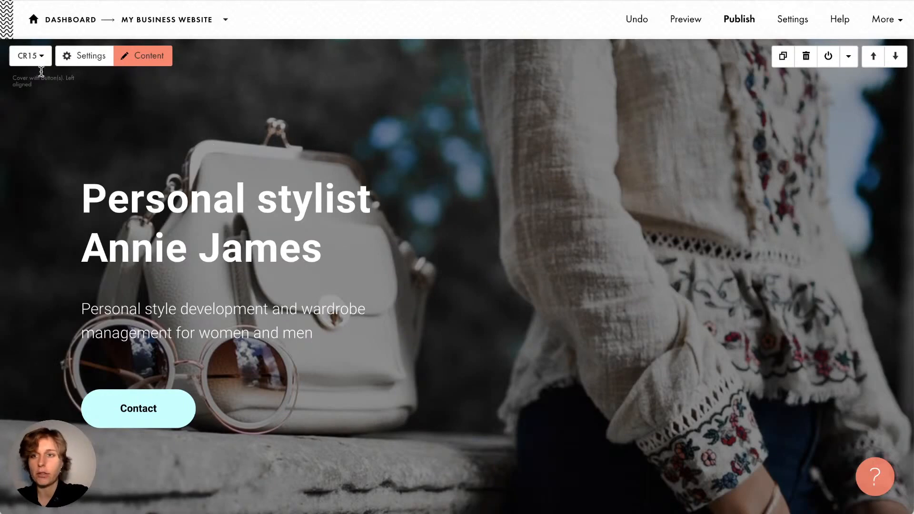
{"action": "left_click", "coordinate": [67, 61]}
{"action": "scroll", "coordinate": [133, 216], "scroll_direction": "down", "scroll_amount": 4}
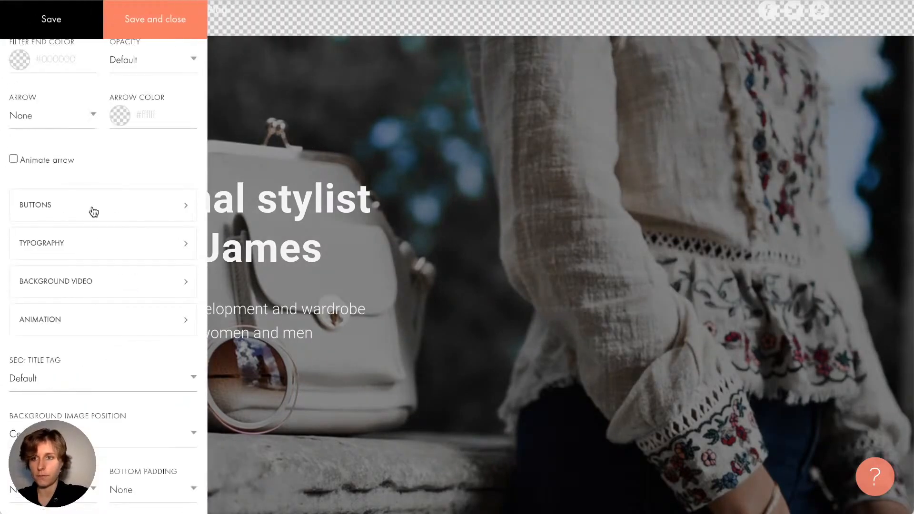
{"action": "scroll", "coordinate": [93, 212], "scroll_direction": "up", "scroll_amount": 4}
Set black filter start and end colours at 50% and 30% opacity, then save
{"action": "left_click", "coordinate": [42, 231]}
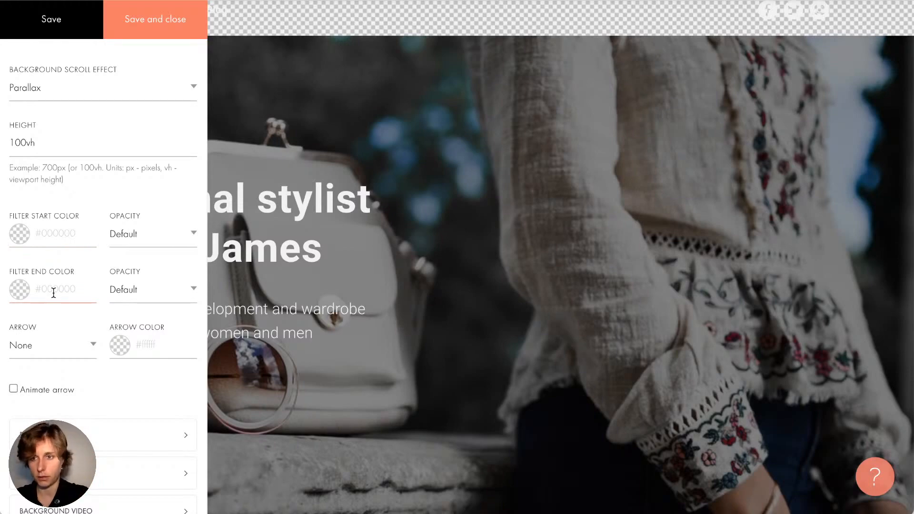
{"action": "left_click", "coordinate": [52, 238]}
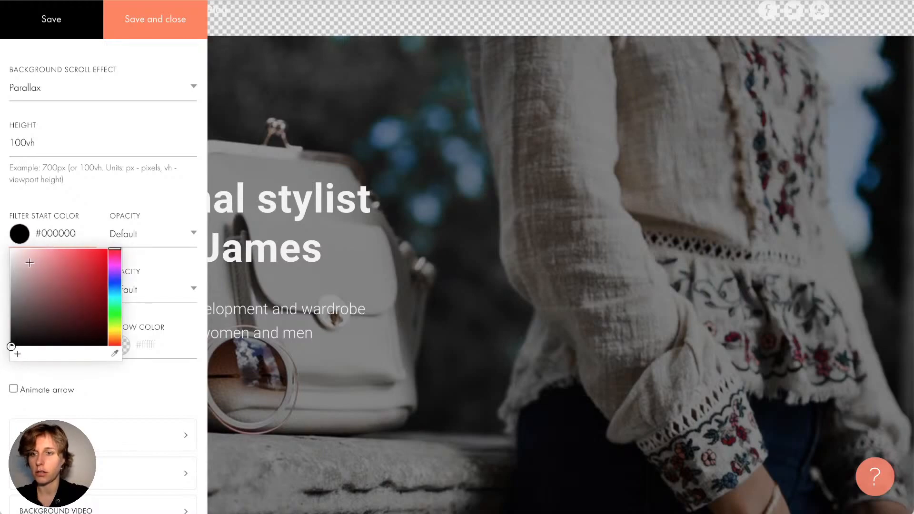
{"action": "left_click", "coordinate": [62, 196]}
{"action": "left_click", "coordinate": [43, 289]}
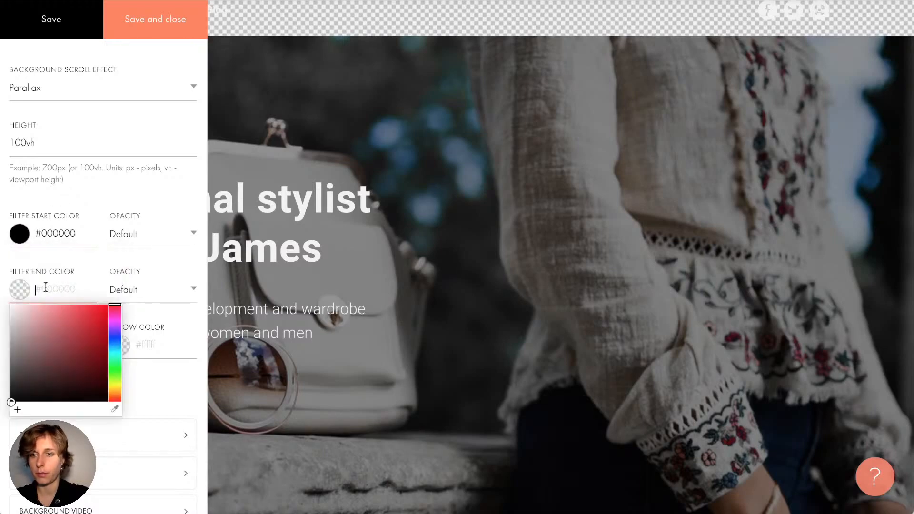
{"action": "left_click", "coordinate": [142, 235]}
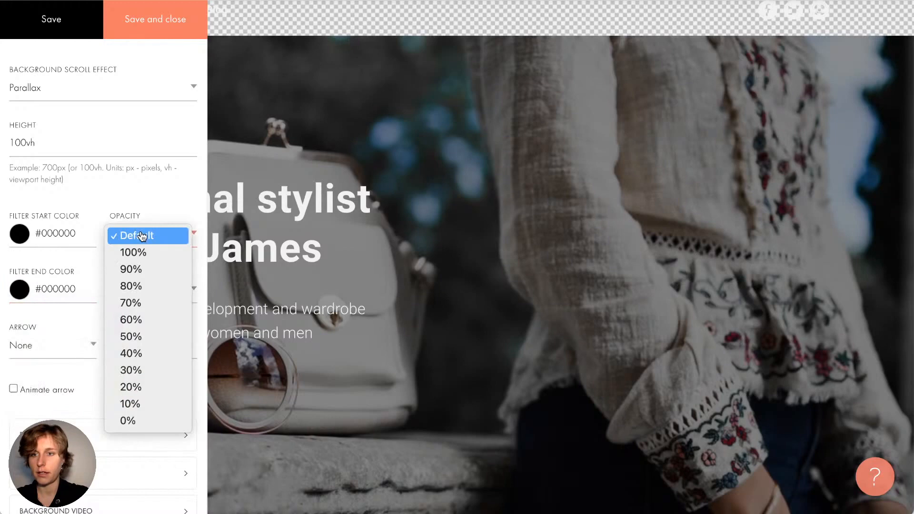
{"action": "left_click", "coordinate": [148, 336]}
{"action": "left_click", "coordinate": [138, 291]}
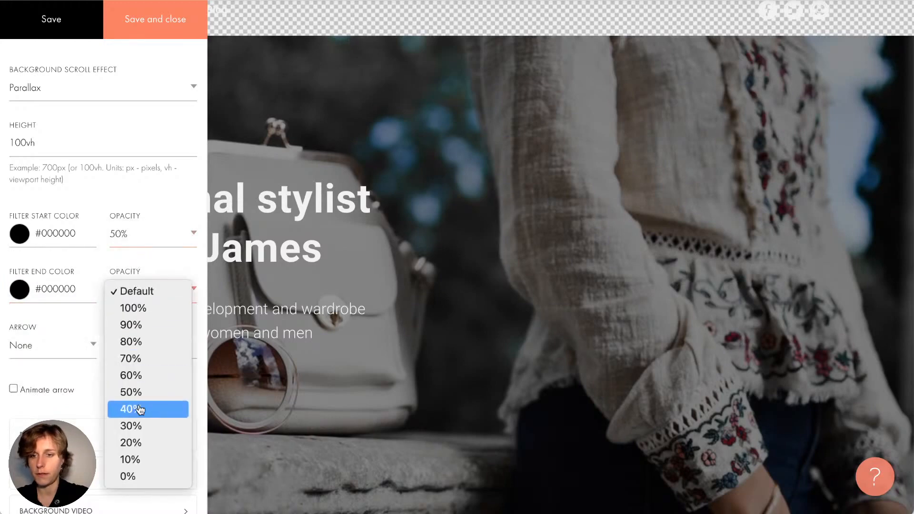
{"action": "left_click", "coordinate": [140, 426]}
{"action": "left_click", "coordinate": [135, 33]}
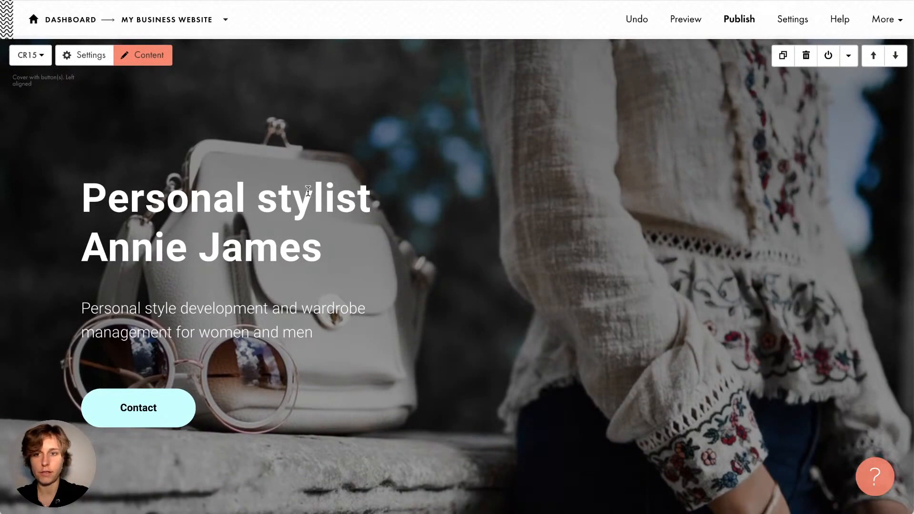
Raise the filter start opacity to 80% and save the cover settings
{"action": "left_click", "coordinate": [86, 55]}
{"action": "left_click", "coordinate": [153, 234]}
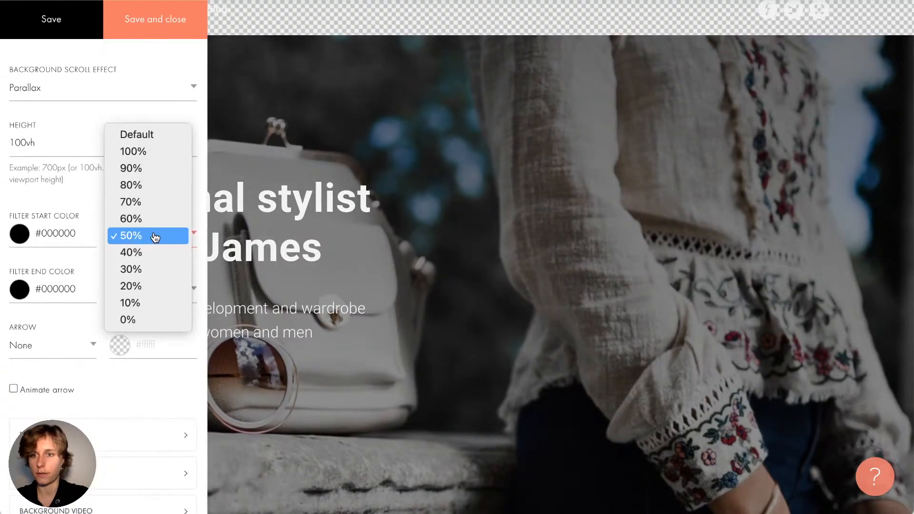
{"action": "left_click", "coordinate": [145, 187]}
{"action": "left_click", "coordinate": [150, 291]}
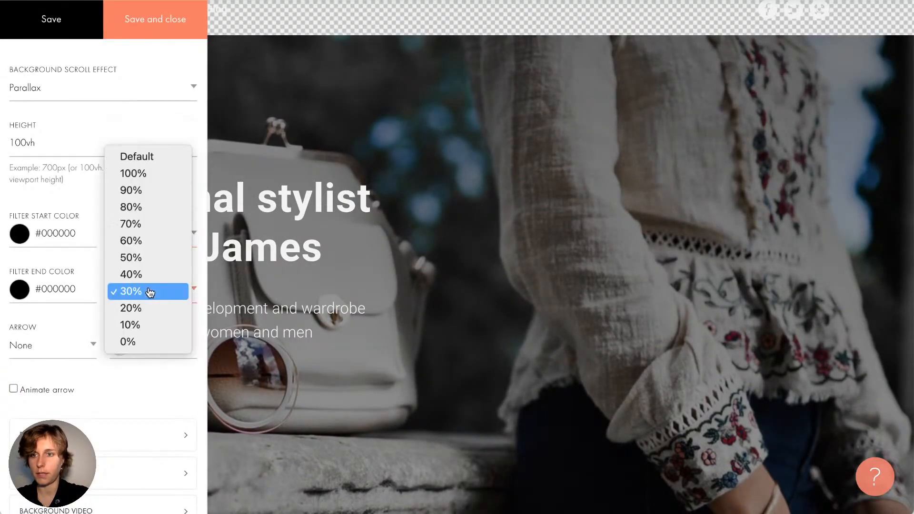
{"action": "left_click", "coordinate": [146, 240]}
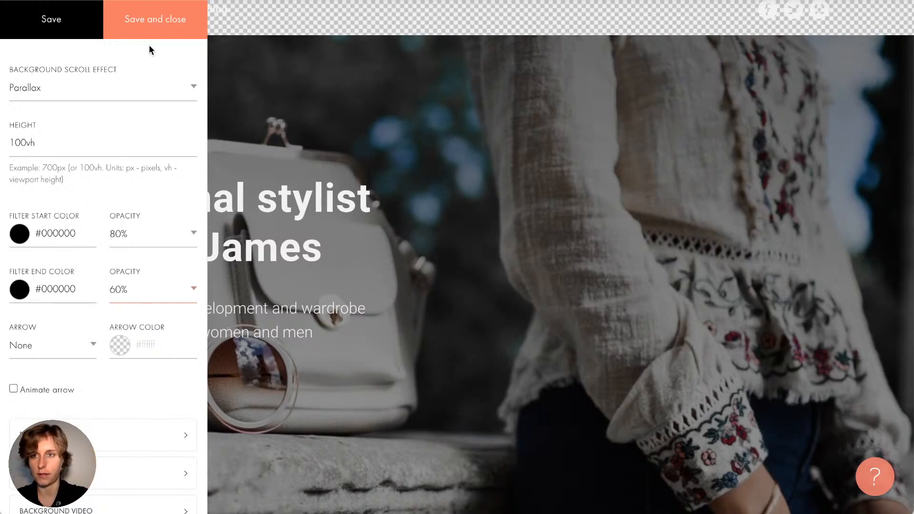
{"action": "left_click", "coordinate": [152, 16]}
{"action": "scroll", "coordinate": [191, 232], "scroll_direction": "down", "scroll_amount": 1}
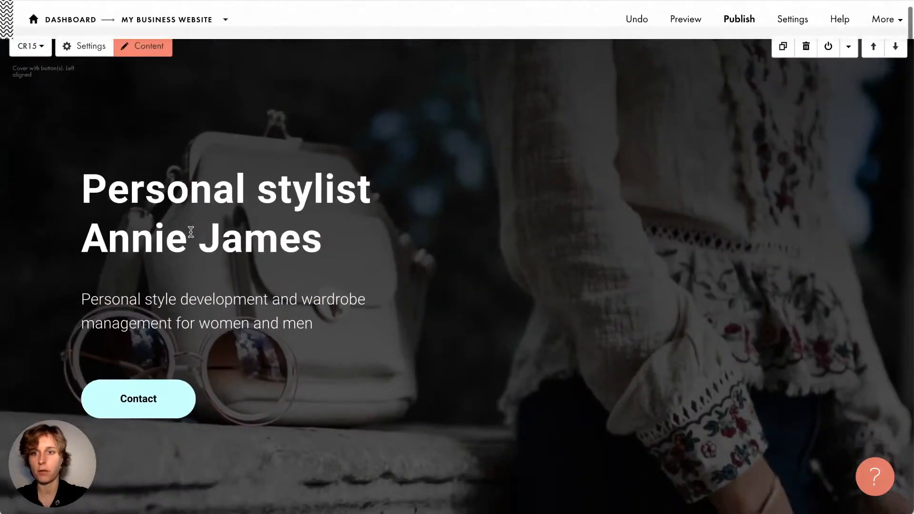
{"action": "scroll", "coordinate": [119, 110], "scroll_direction": "up", "scroll_amount": 1}
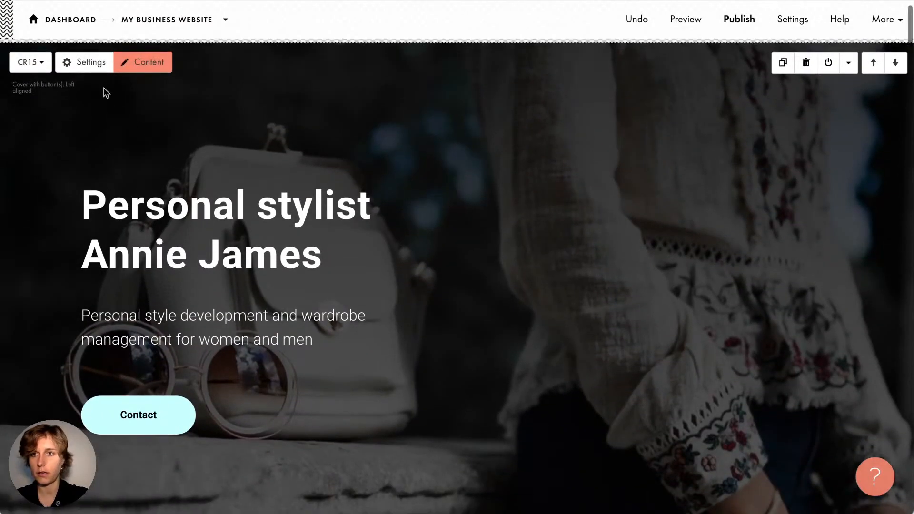
Set the filter start opacity to 60% and end opacity to 50%, then save
{"action": "left_click", "coordinate": [97, 63]}
{"action": "left_click", "coordinate": [133, 239]}
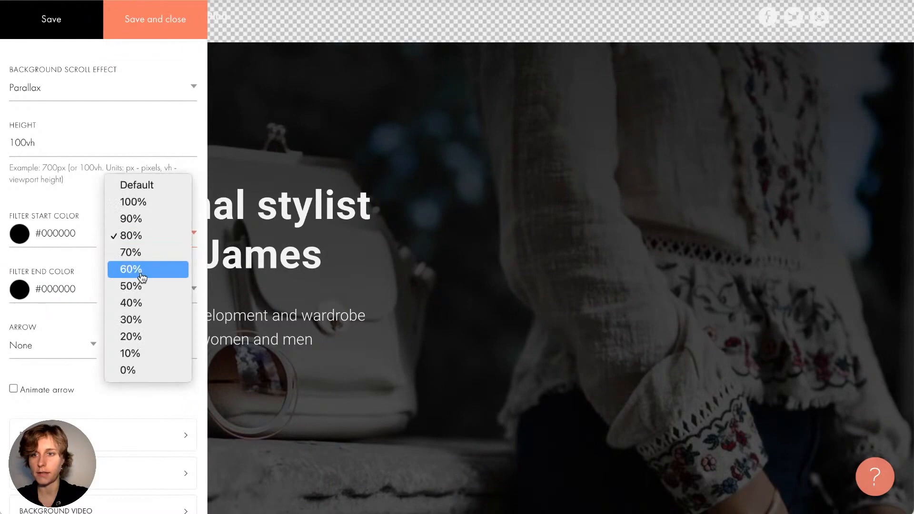
{"action": "left_click", "coordinate": [138, 274]}
{"action": "left_click", "coordinate": [123, 245]}
{"action": "left_click", "coordinate": [123, 250]}
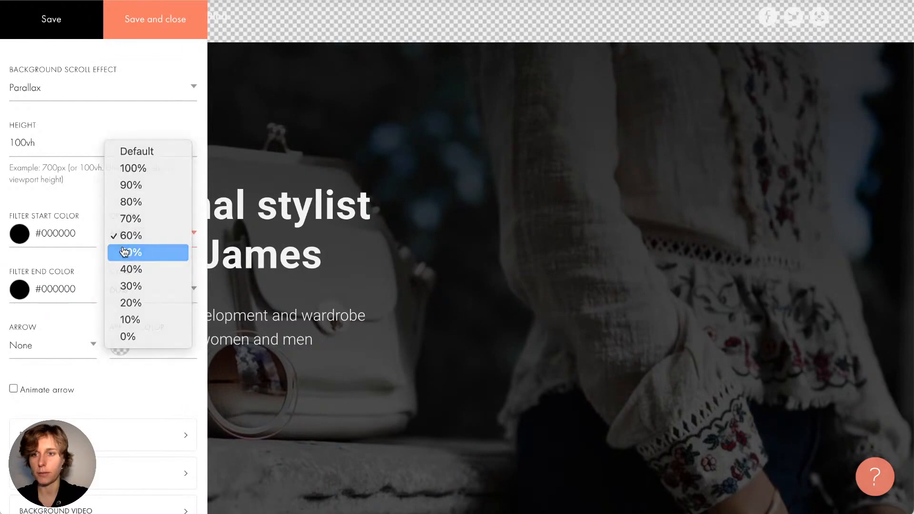
{"action": "left_click", "coordinate": [119, 282]}
{"action": "left_click", "coordinate": [120, 308]}
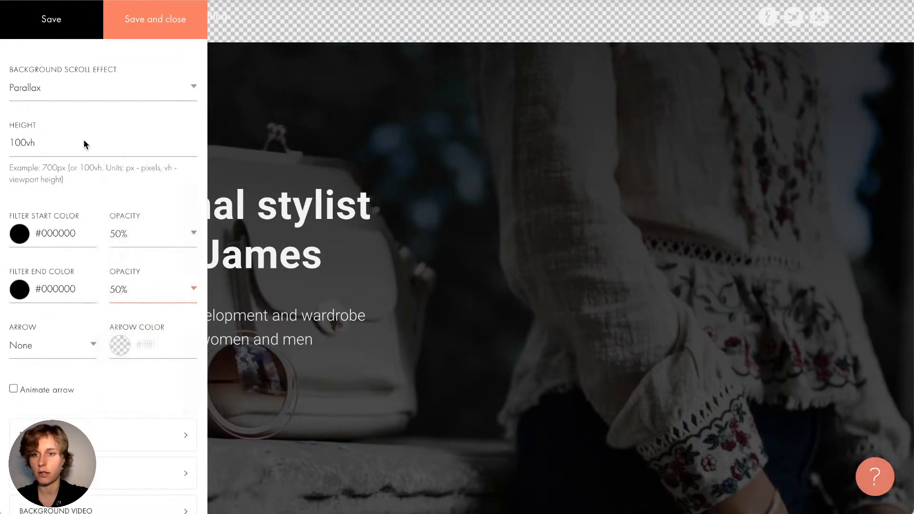
{"action": "left_click", "coordinate": [58, 28]}
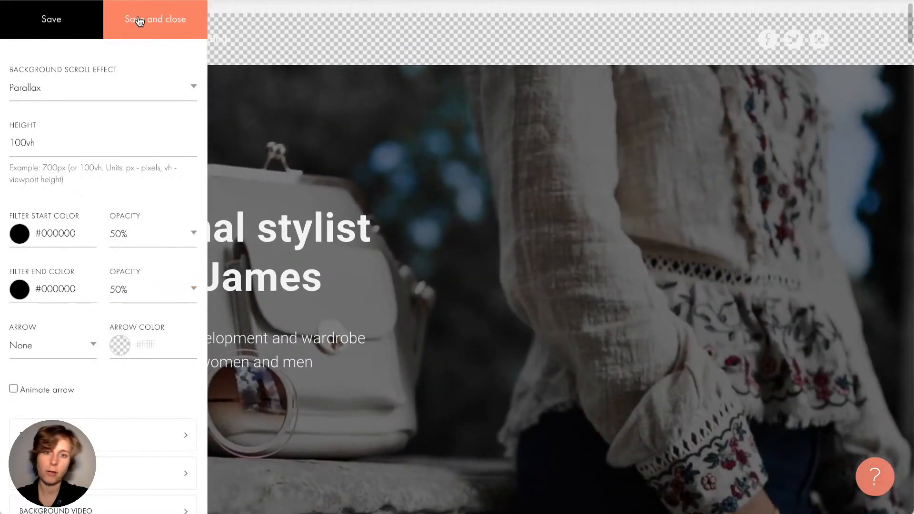
{"action": "left_click", "coordinate": [142, 238]}
{"action": "left_click", "coordinate": [134, 219]}
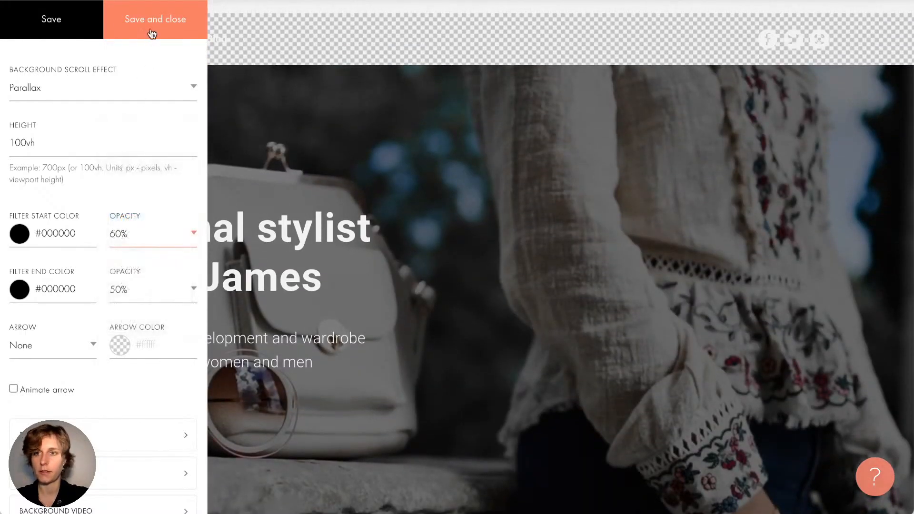
{"action": "left_click", "coordinate": [151, 27]}
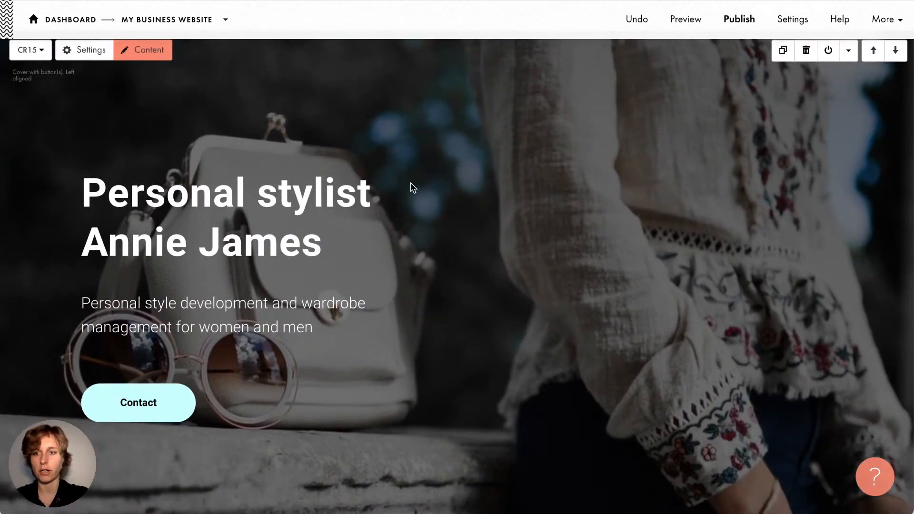
{"action": "scroll", "coordinate": [414, 189], "scroll_direction": "down", "scroll_amount": 3}
{"action": "scroll", "coordinate": [413, 189], "scroll_direction": "up", "scroll_amount": 3}
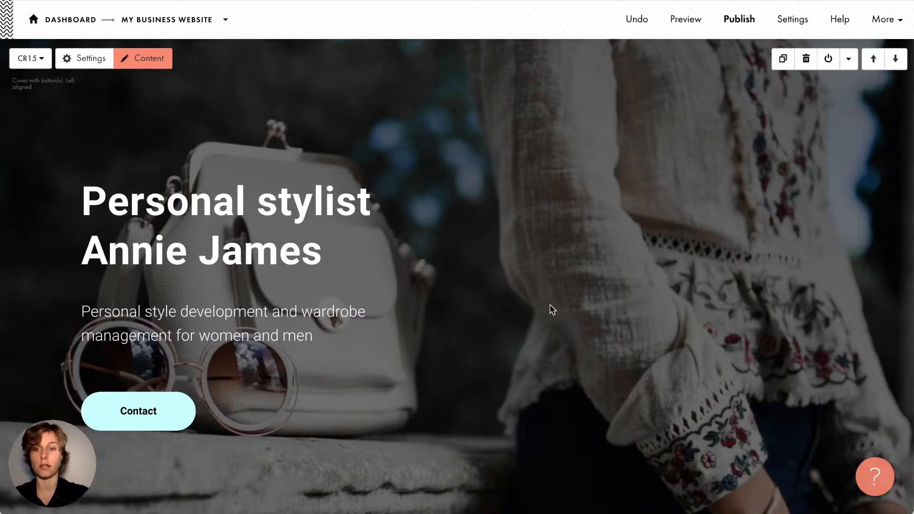
Set the filter end opacity to 60% and save the cover settings
{"action": "left_click", "coordinate": [89, 60]}
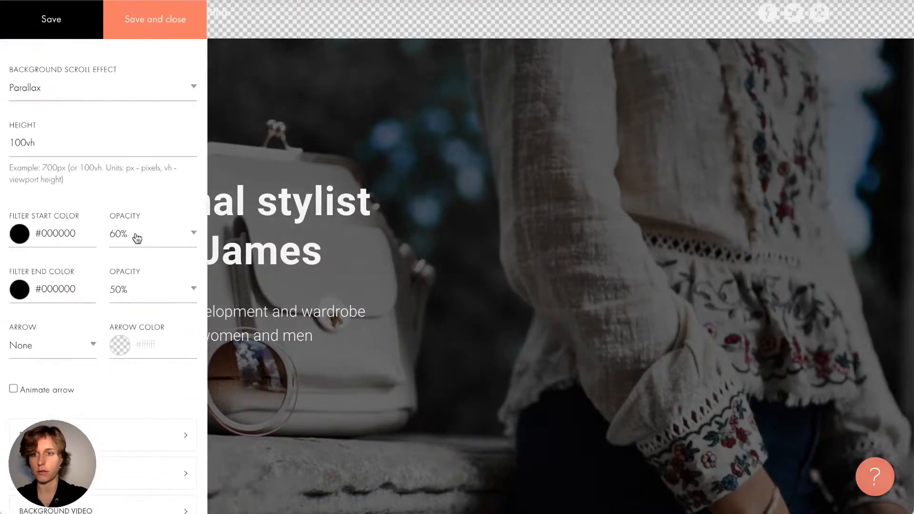
{"action": "left_click", "coordinate": [138, 289]}
{"action": "left_click", "coordinate": [142, 274]}
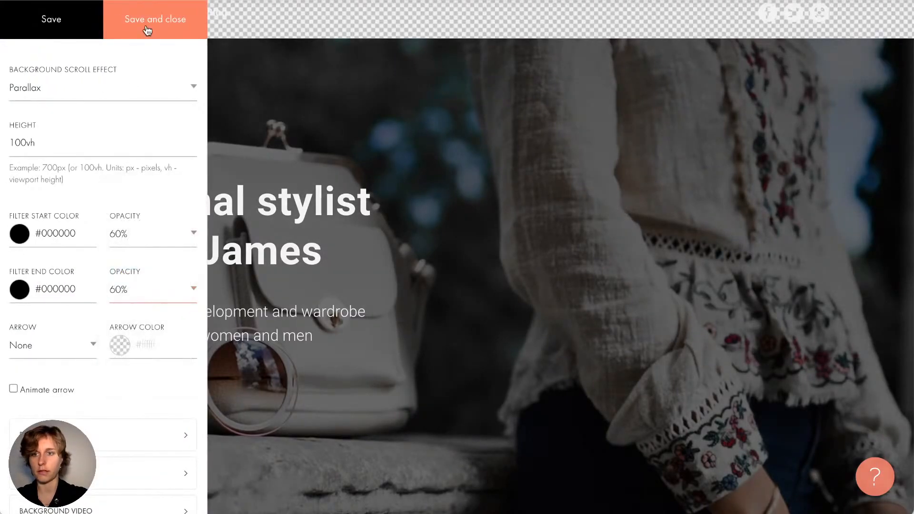
{"action": "left_click", "coordinate": [147, 30]}
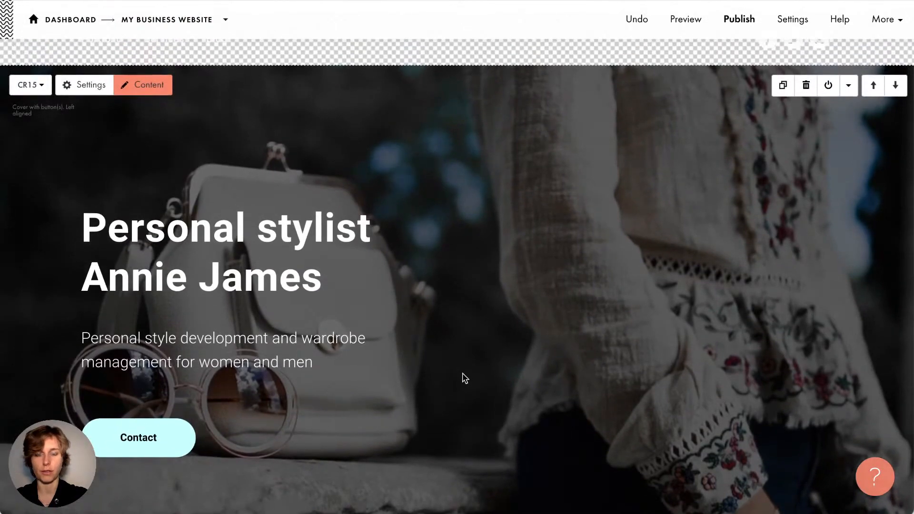
{"action": "scroll", "coordinate": [466, 378], "scroll_direction": "down", "scroll_amount": 1}
{"action": "scroll", "coordinate": [466, 378], "scroll_direction": "down", "scroll_amount": 1}
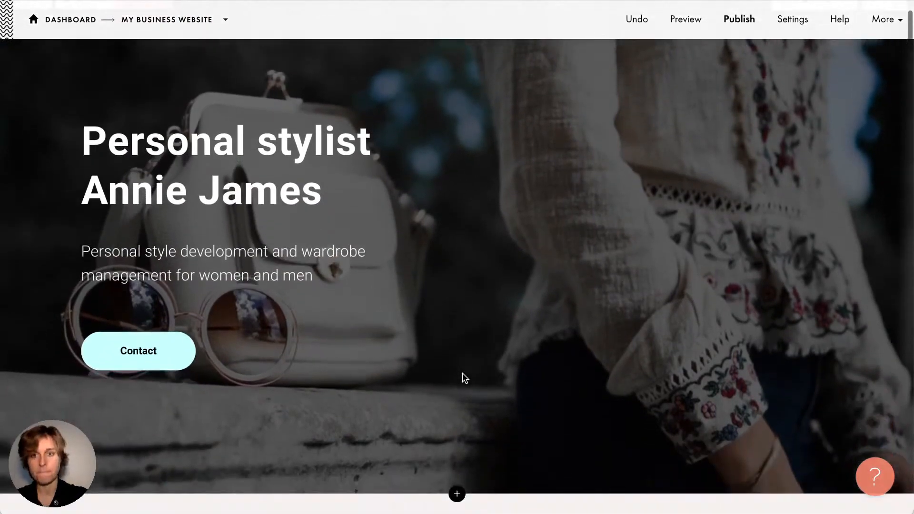
{"action": "scroll", "coordinate": [466, 379], "scroll_direction": "up", "scroll_amount": 1}
{"action": "scroll", "coordinate": [465, 378], "scroll_direction": "up", "scroll_amount": 1}
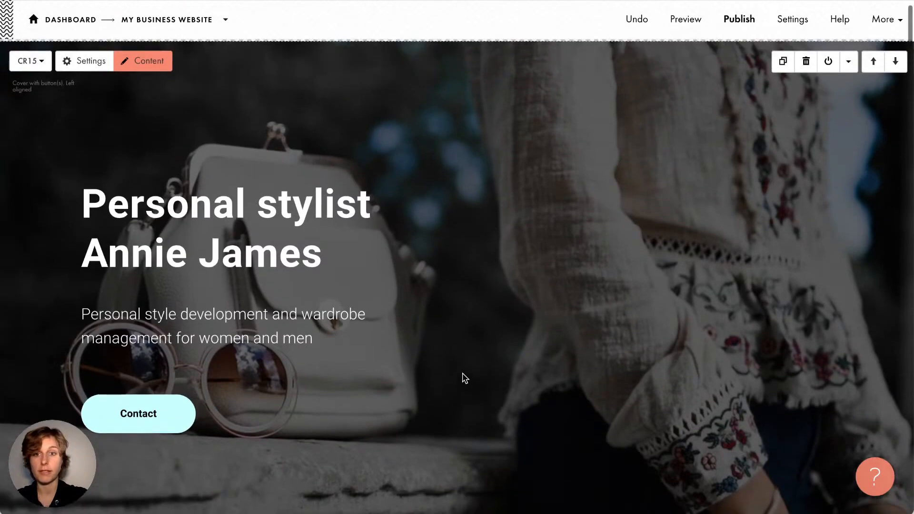
{"action": "scroll", "coordinate": [466, 379], "scroll_direction": "down", "scroll_amount": 1}
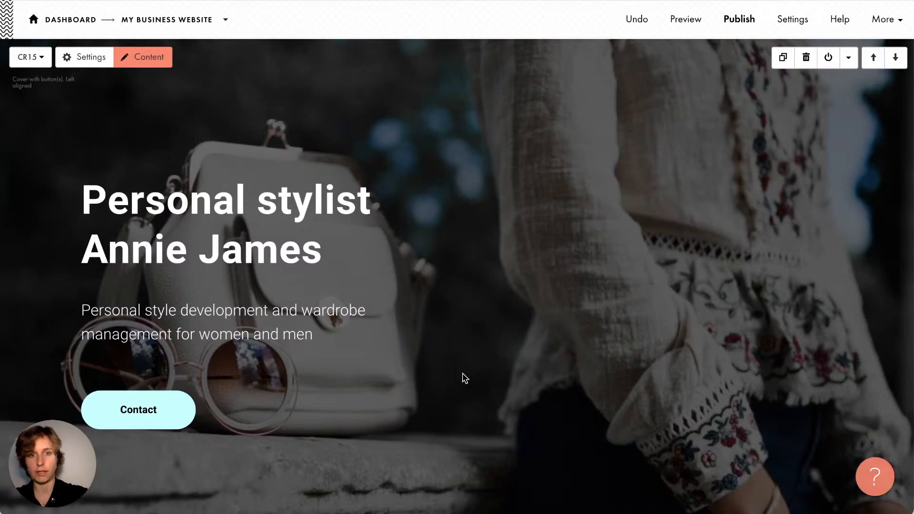
{"action": "scroll", "coordinate": [465, 378], "scroll_direction": "down", "scroll_amount": 10}
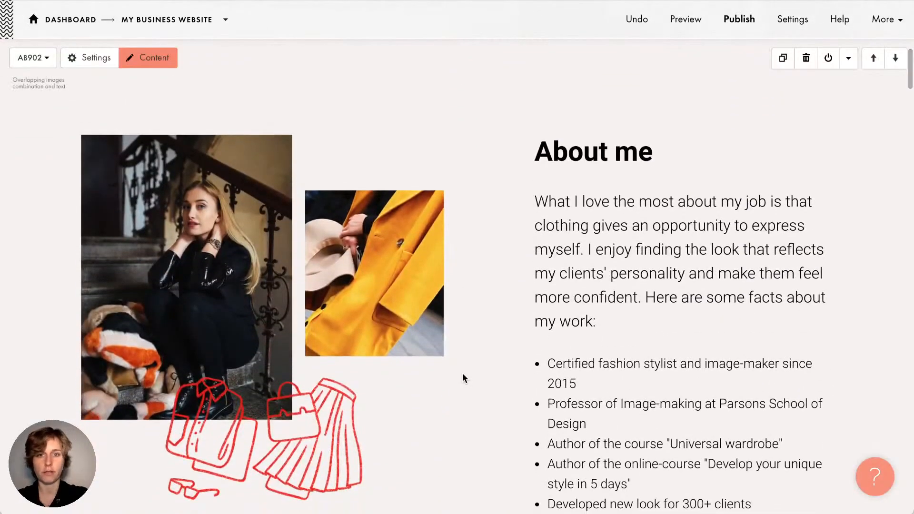
{"action": "scroll", "coordinate": [455, 299], "scroll_direction": "down", "scroll_amount": 3}
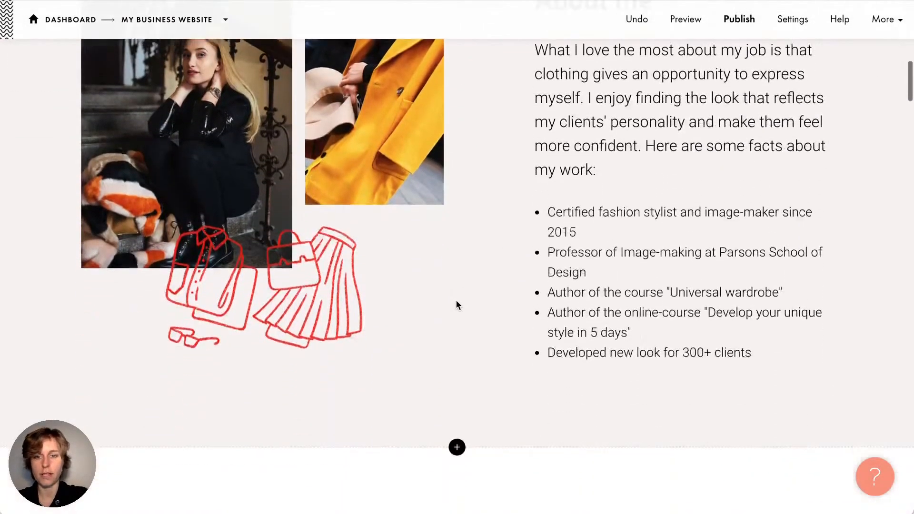
{"action": "scroll", "coordinate": [456, 299], "scroll_direction": "down", "scroll_amount": 6}
{"action": "scroll", "coordinate": [456, 299], "scroll_direction": "up", "scroll_amount": 1}
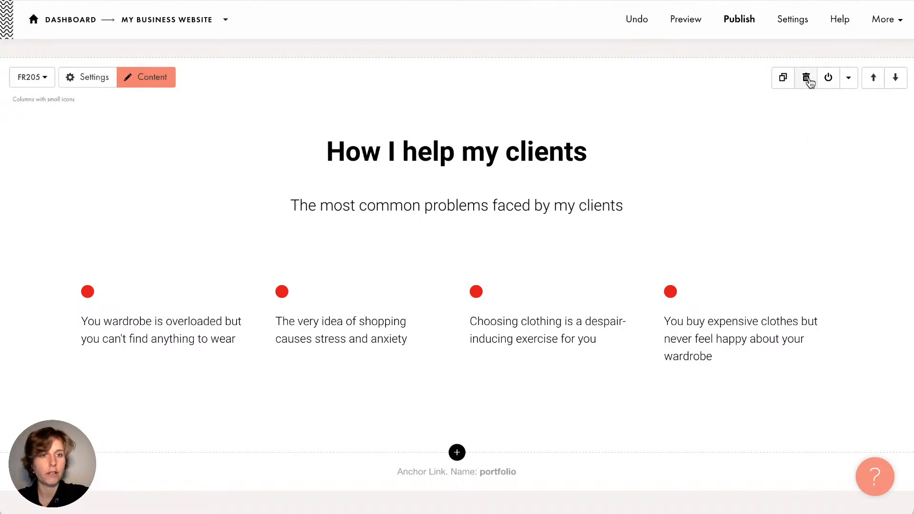
{"action": "left_click", "coordinate": [778, 82]}
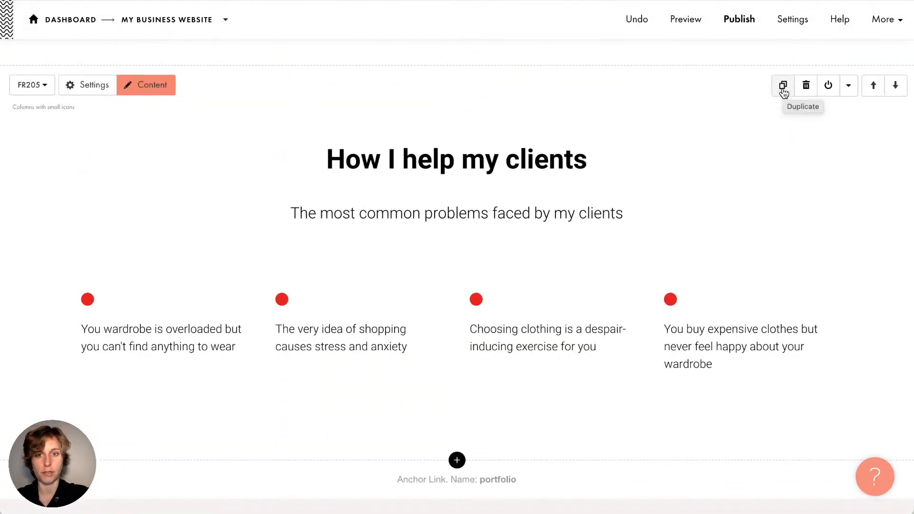
{"action": "left_click", "coordinate": [808, 90]}
{"action": "key", "text": "ctrl+z"}
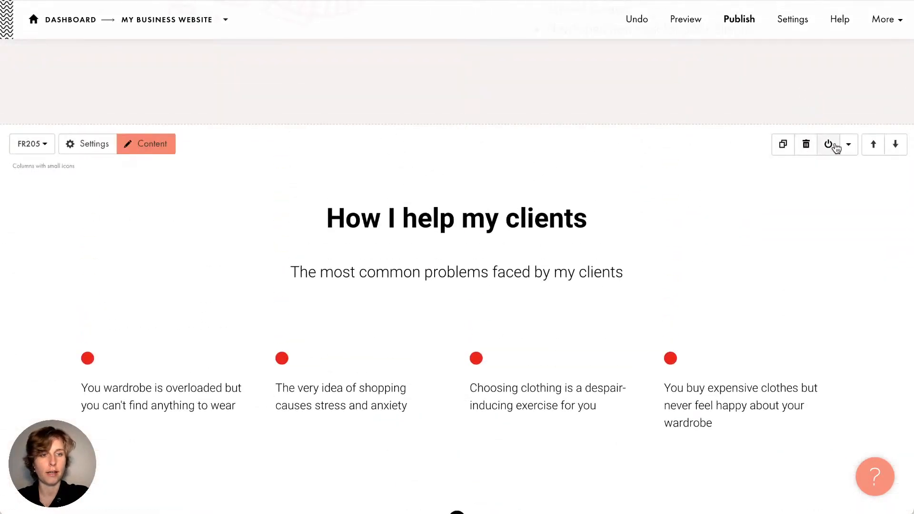
{"action": "scroll", "coordinate": [828, 151], "scroll_direction": "down", "scroll_amount": 2}
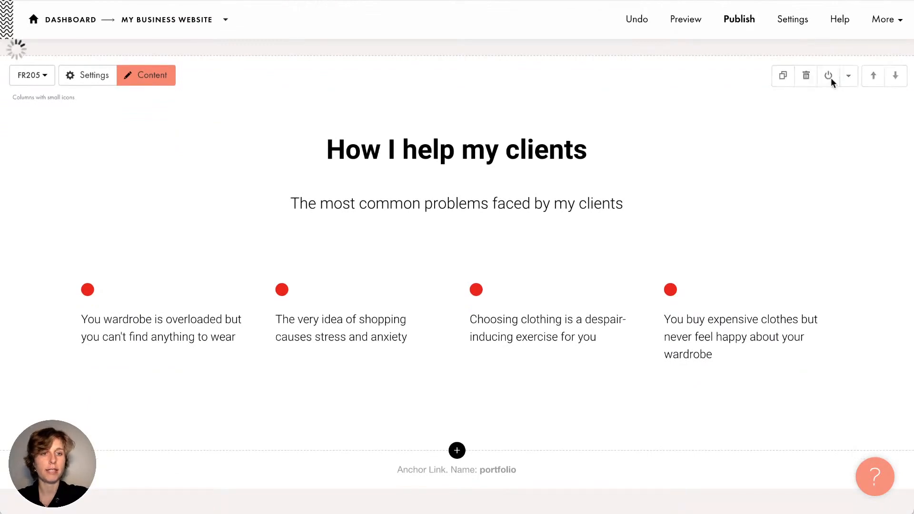
{"action": "left_click", "coordinate": [829, 76]}
{"action": "scroll", "coordinate": [831, 82], "scroll_direction": "up", "scroll_amount": 5}
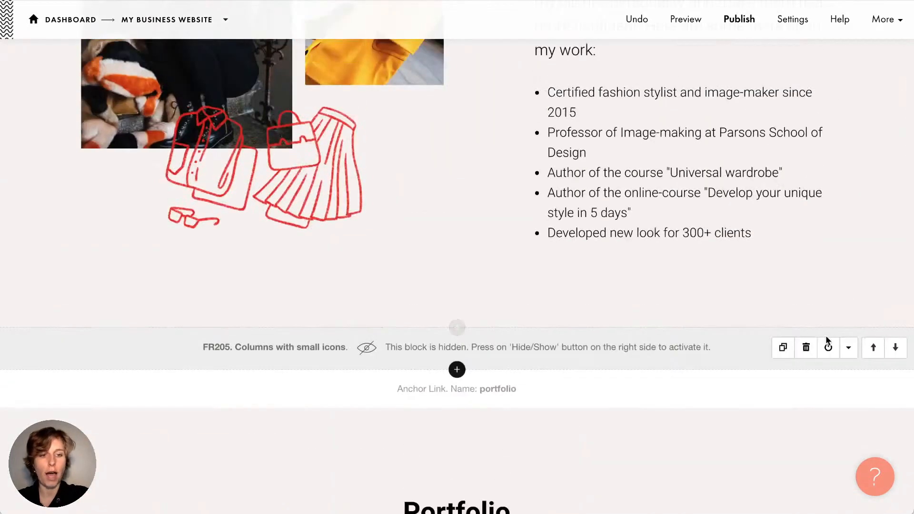
{"action": "left_click", "coordinate": [829, 353]}
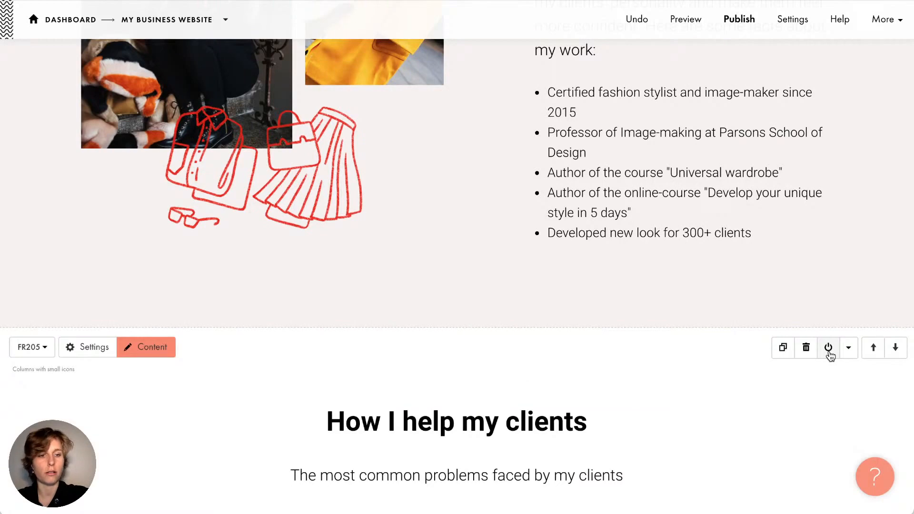
{"action": "left_click", "coordinate": [829, 353]}
{"action": "scroll", "coordinate": [830, 355], "scroll_direction": "down", "scroll_amount": 2}
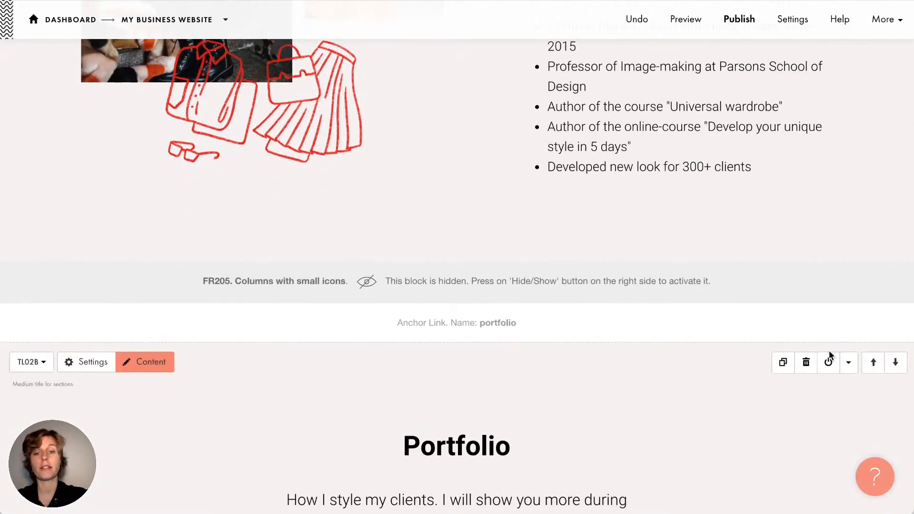
{"action": "mouse_move", "coordinate": [829, 282]}
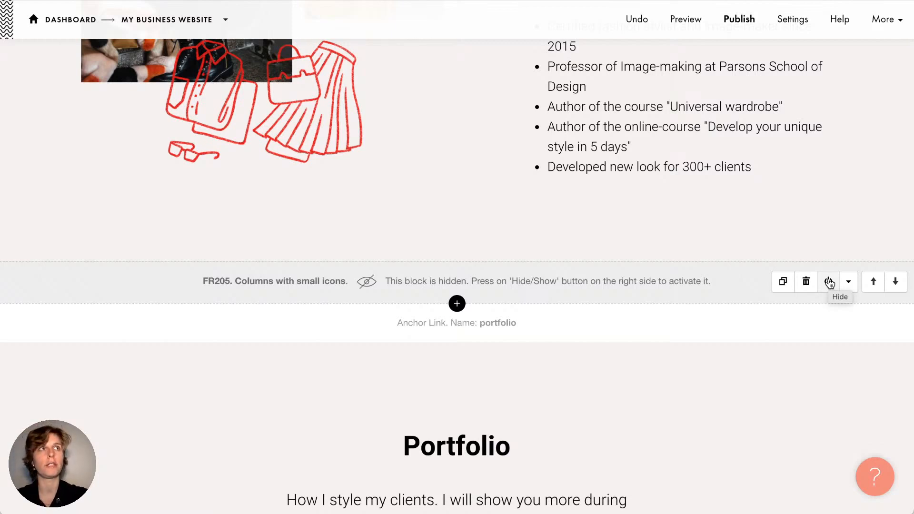
Make the How I help my clients block visible again on the page
{"action": "left_click", "coordinate": [830, 283]}
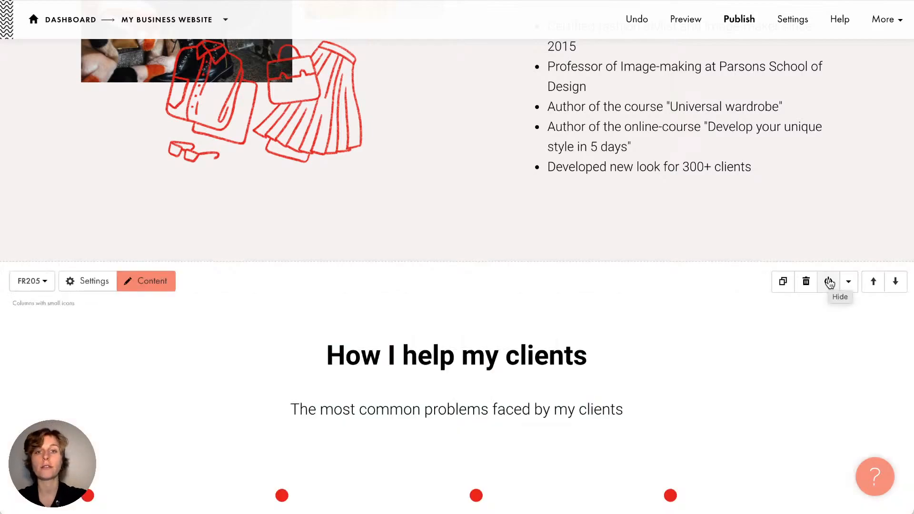
{"action": "scroll", "coordinate": [815, 366], "scroll_direction": "down", "scroll_amount": 1}
{"action": "scroll", "coordinate": [814, 362], "scroll_direction": "down", "scroll_amount": 3}
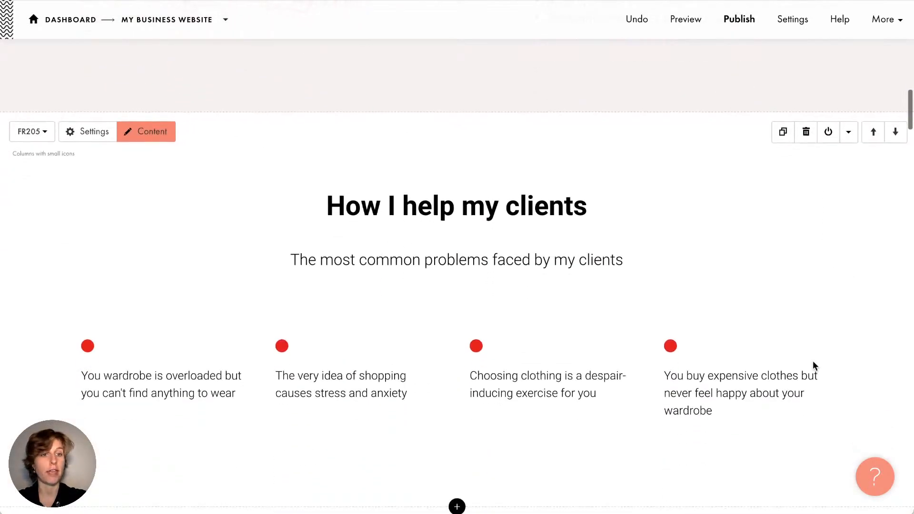
{"action": "scroll", "coordinate": [813, 366], "scroll_direction": "up", "scroll_amount": 1}
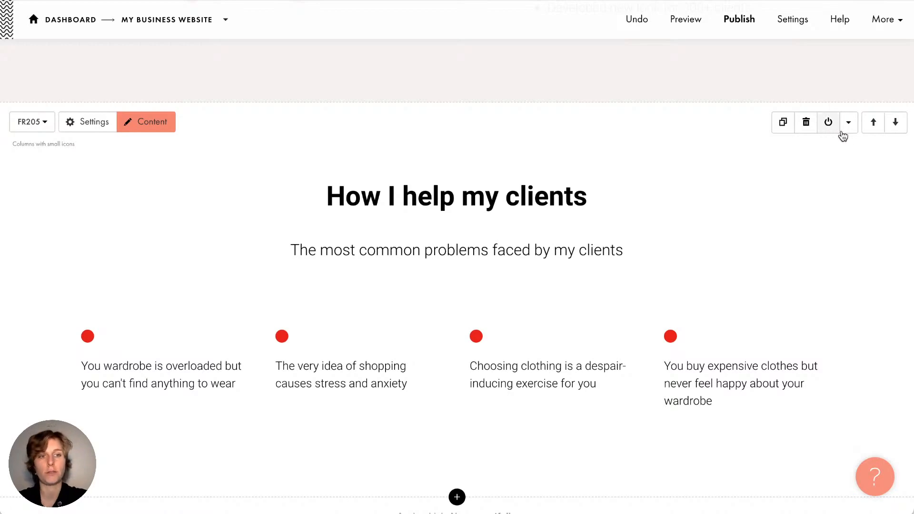
Move the block up then back down and show its Cut/Copy/Paste/Select menu
{"action": "left_click", "coordinate": [875, 128]}
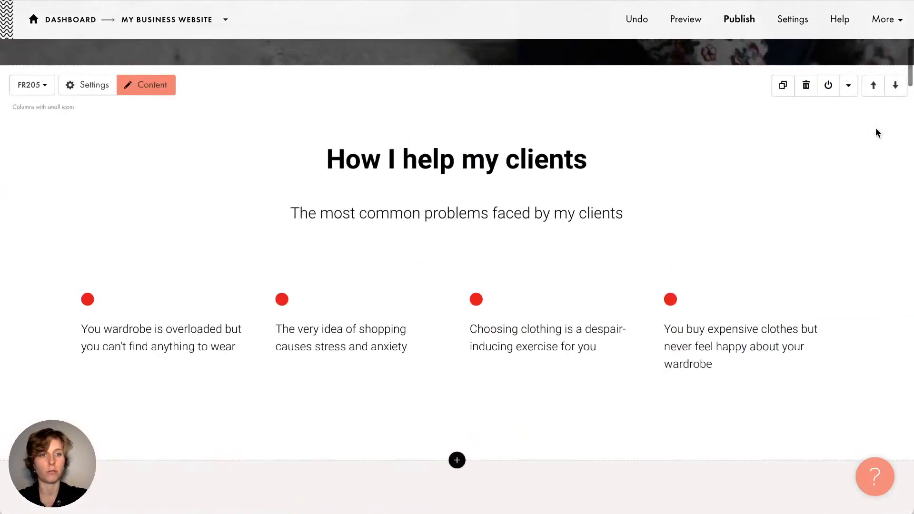
{"action": "left_click", "coordinate": [896, 87]}
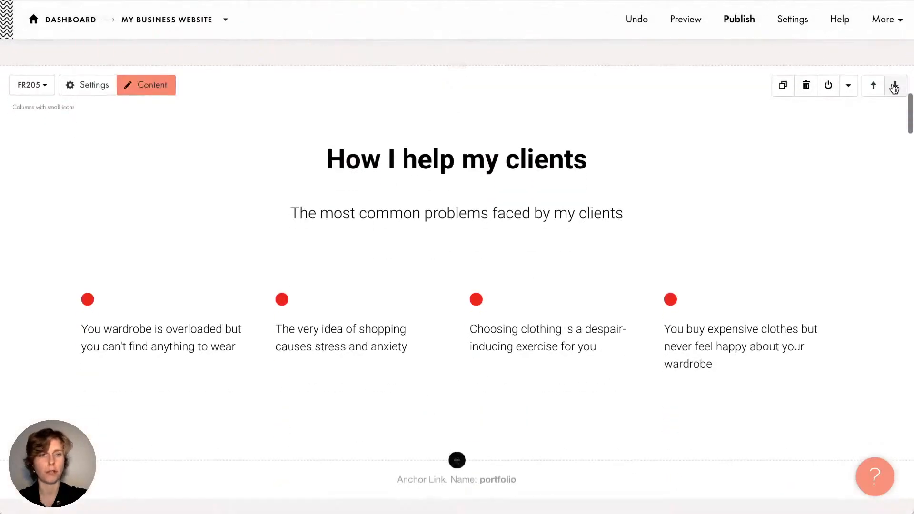
{"action": "left_click", "coordinate": [850, 87]}
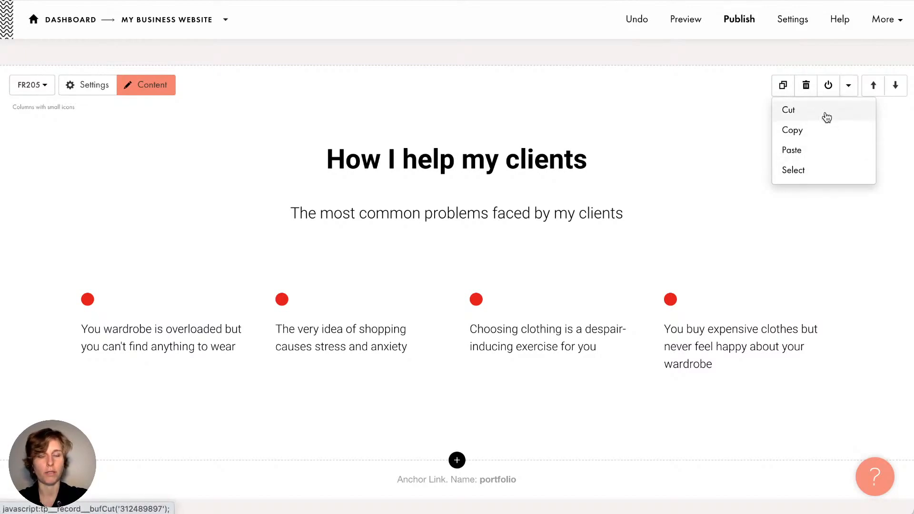
Delete the How I help my clients block with its four problem items, then exit block select mode
{"action": "left_click", "coordinate": [820, 170]}
{"action": "scroll", "coordinate": [239, 270], "scroll_direction": "down", "scroll_amount": 4}
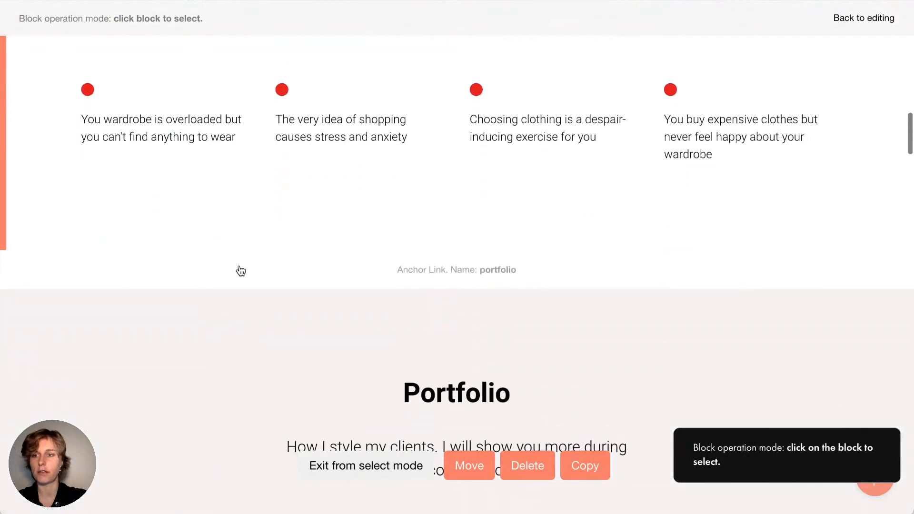
{"action": "scroll", "coordinate": [38, 353], "scroll_direction": "down", "scroll_amount": 6}
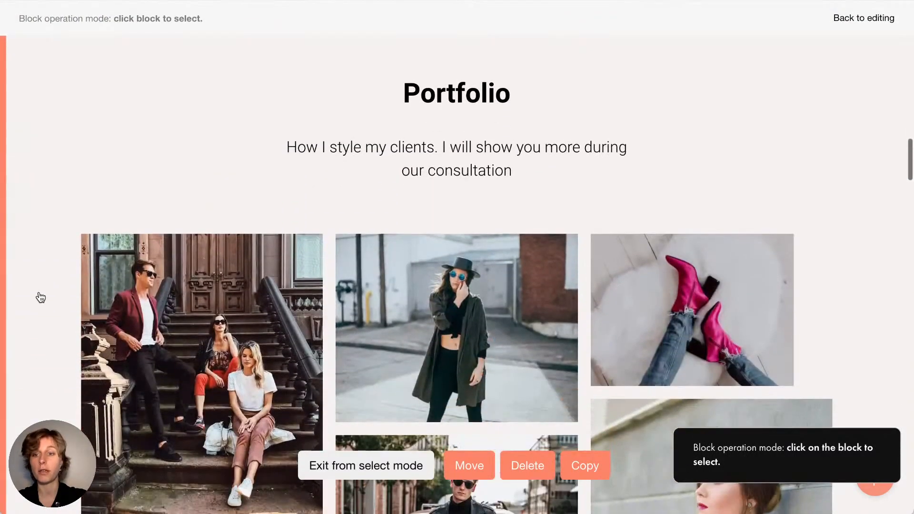
{"action": "scroll", "coordinate": [41, 298], "scroll_direction": "down", "scroll_amount": 12}
{"action": "scroll", "coordinate": [39, 298], "scroll_direction": "up", "scroll_amount": 15}
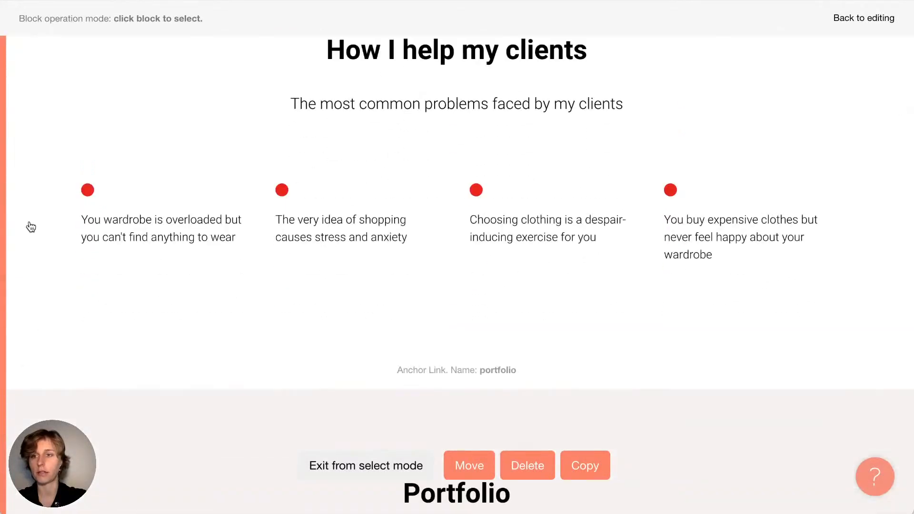
{"action": "scroll", "coordinate": [28, 227], "scroll_direction": "up", "scroll_amount": 1}
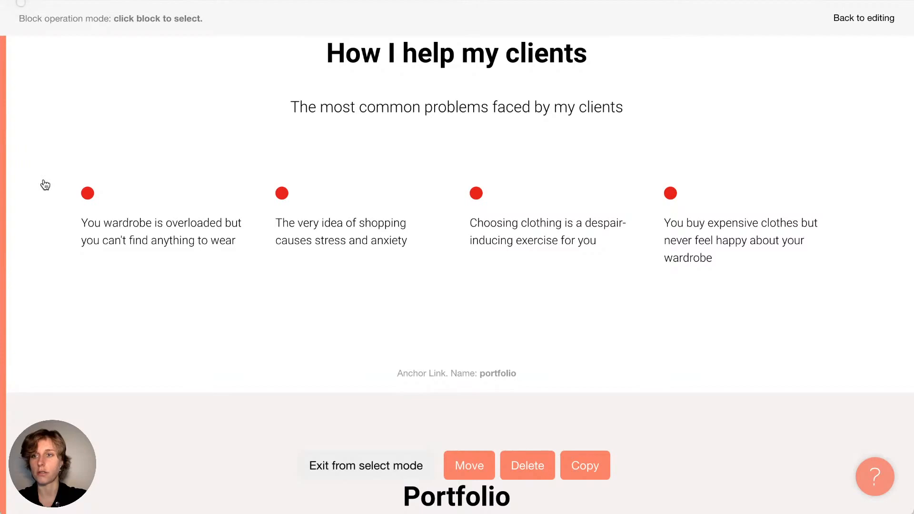
{"action": "scroll", "coordinate": [258, 151], "scroll_direction": "up", "scroll_amount": 1}
{"action": "scroll", "coordinate": [258, 151], "scroll_direction": "up", "scroll_amount": 5}
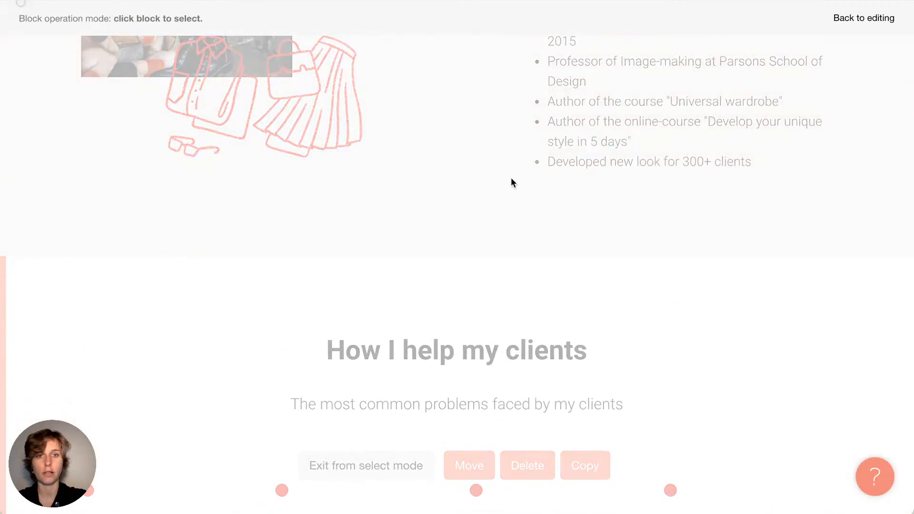
{"action": "scroll", "coordinate": [511, 178], "scroll_direction": "down", "scroll_amount": 5}
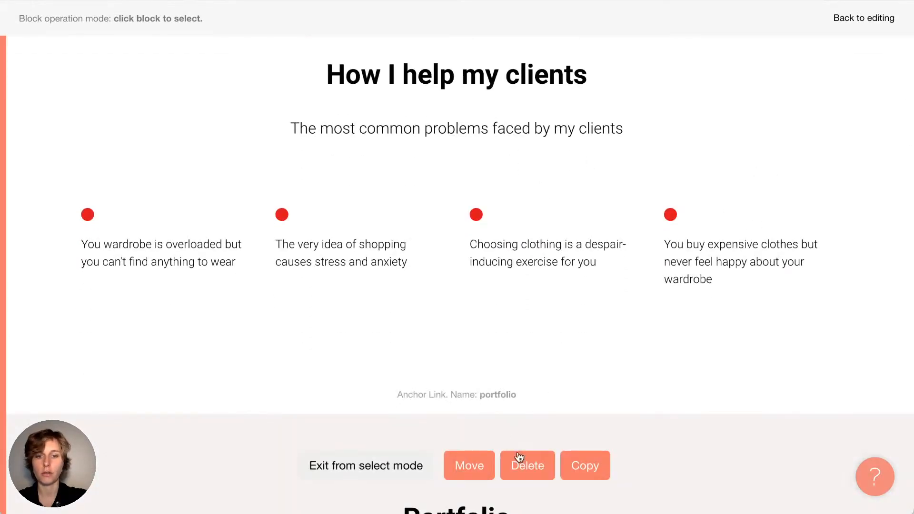
{"action": "left_click", "coordinate": [527, 464]}
{"action": "scroll", "coordinate": [525, 456], "scroll_direction": "down", "scroll_amount": 10}
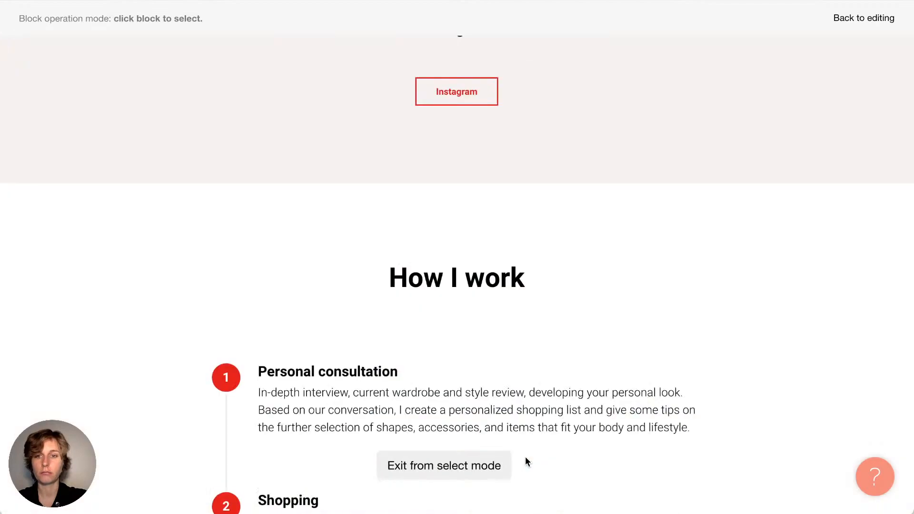
{"action": "left_click", "coordinate": [858, 18]}
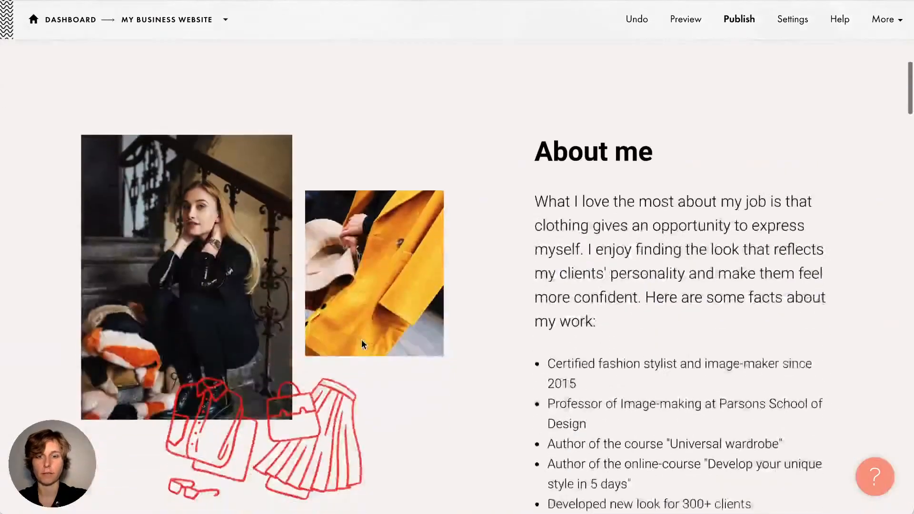
Open the Block Library from the + button between the handbag cover and About me
{"action": "scroll", "coordinate": [362, 340], "scroll_direction": "down", "scroll_amount": 8}
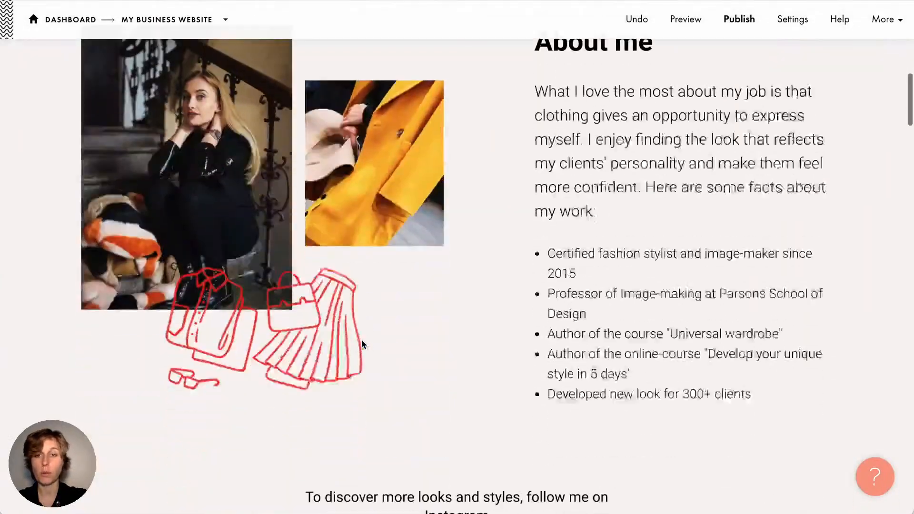
{"action": "scroll", "coordinate": [362, 340], "scroll_direction": "down", "scroll_amount": 6}
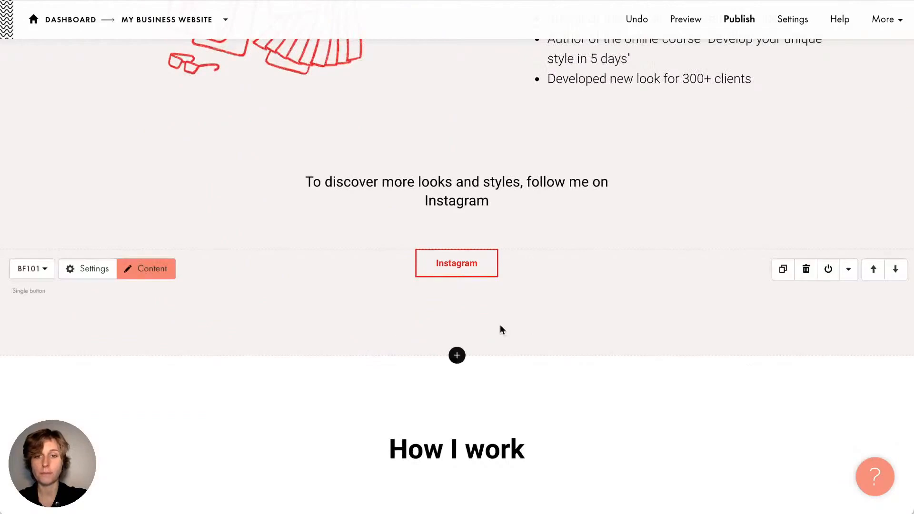
{"action": "scroll", "coordinate": [489, 142], "scroll_direction": "up", "scroll_amount": 10}
{"action": "scroll", "coordinate": [490, 122], "scroll_direction": "up", "scroll_amount": 3}
{"action": "mouse_move", "coordinate": [467, 202]}
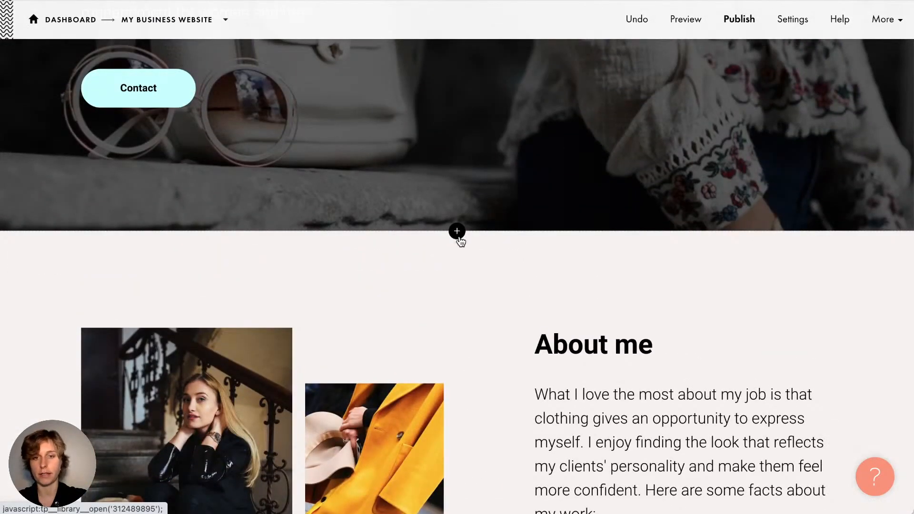
{"action": "scroll", "coordinate": [459, 241], "scroll_direction": "down", "scroll_amount": 10}
{"action": "mouse_move", "coordinate": [457, 372]}
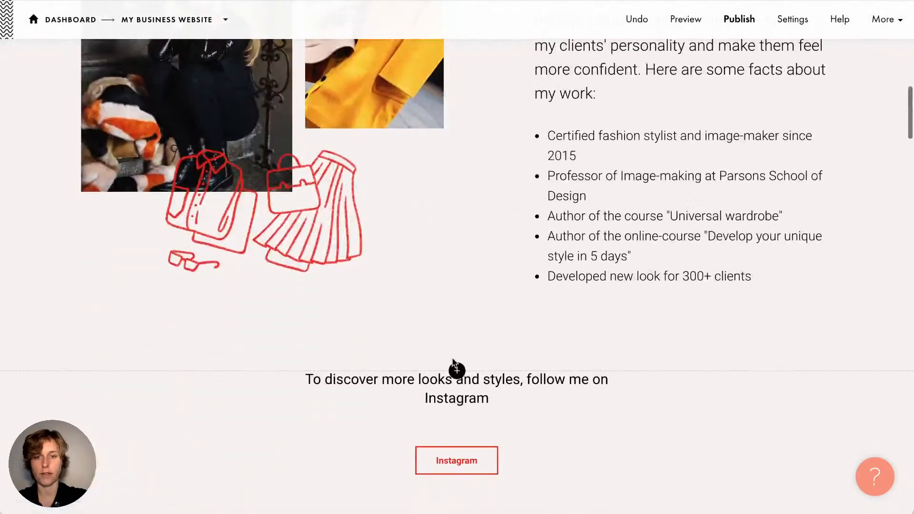
{"action": "scroll", "coordinate": [455, 368], "scroll_direction": "down", "scroll_amount": 3}
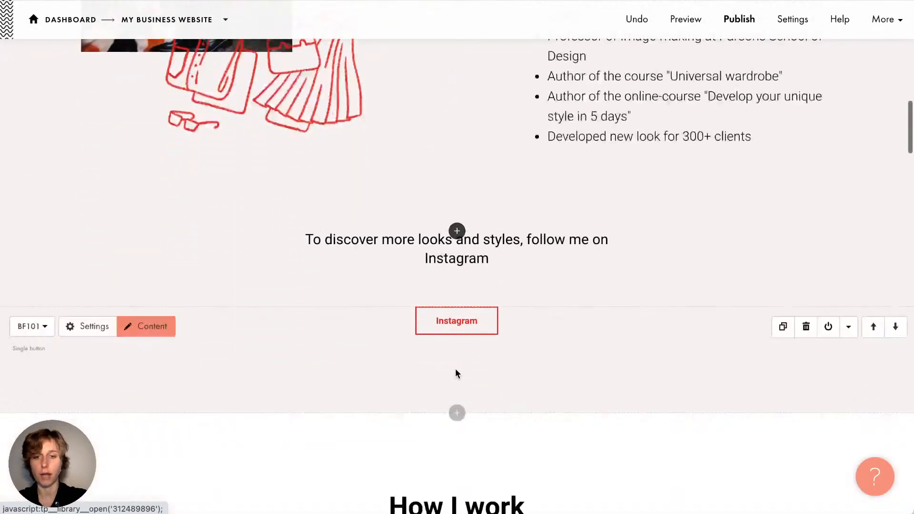
{"action": "scroll", "coordinate": [455, 368], "scroll_direction": "up", "scroll_amount": 12}
{"action": "left_click", "coordinate": [456, 293]}
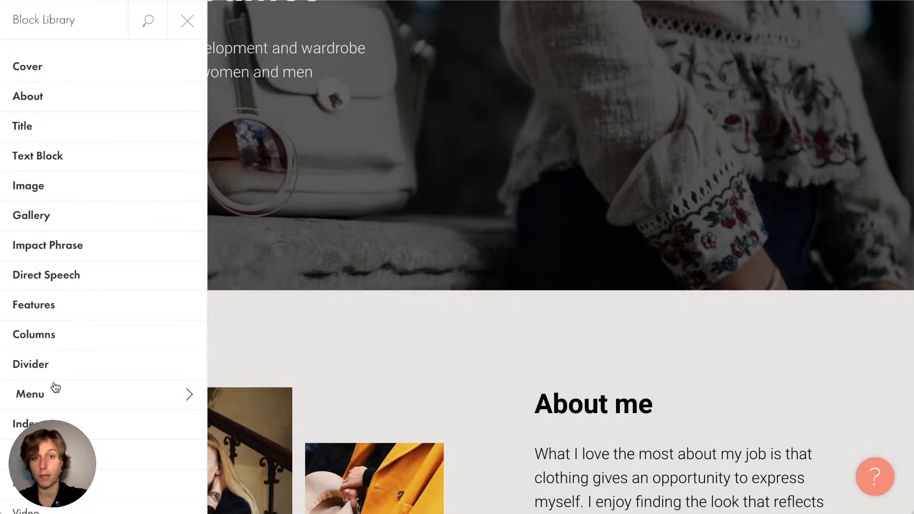
Browse the Cover and Title block templates
{"action": "left_click", "coordinate": [57, 80]}
{"action": "scroll", "coordinate": [307, 142], "scroll_direction": "down", "scroll_amount": 10}
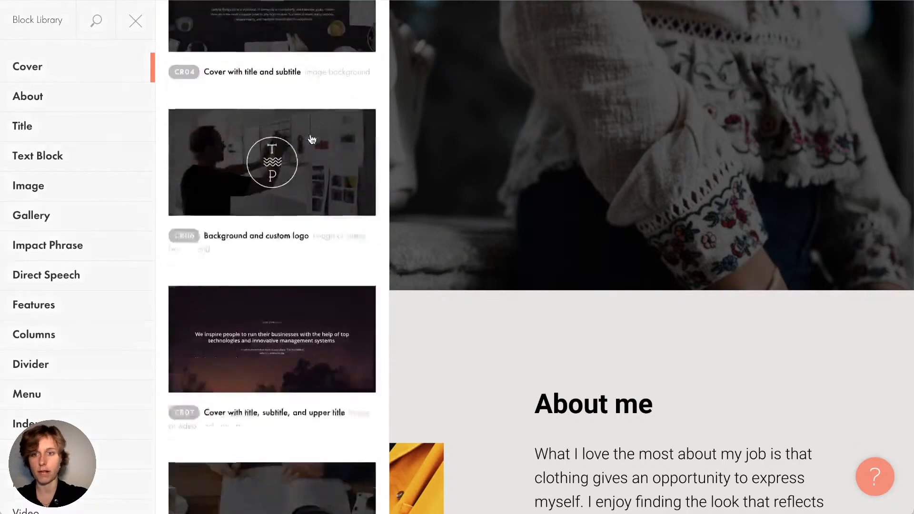
{"action": "scroll", "coordinate": [312, 139], "scroll_direction": "up", "scroll_amount": 10}
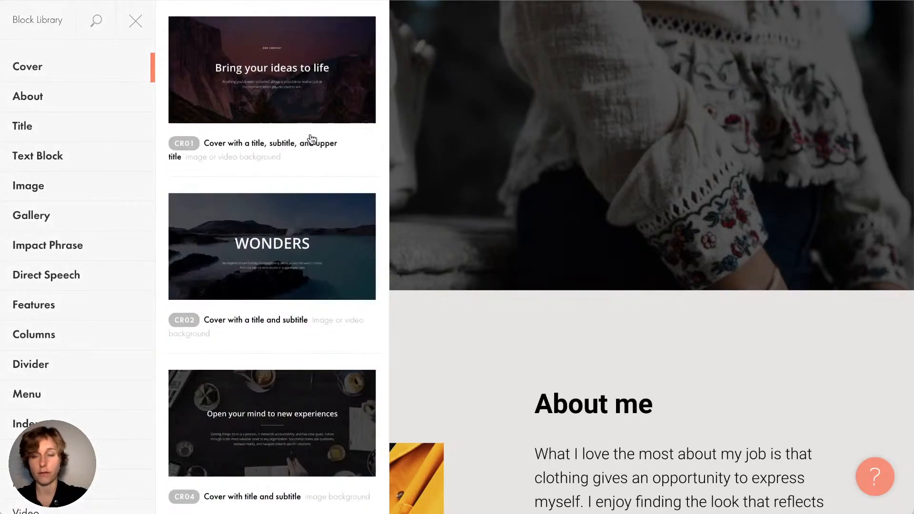
{"action": "left_click", "coordinate": [38, 133]}
{"action": "scroll", "coordinate": [256, 240], "scroll_direction": "down", "scroll_amount": 5}
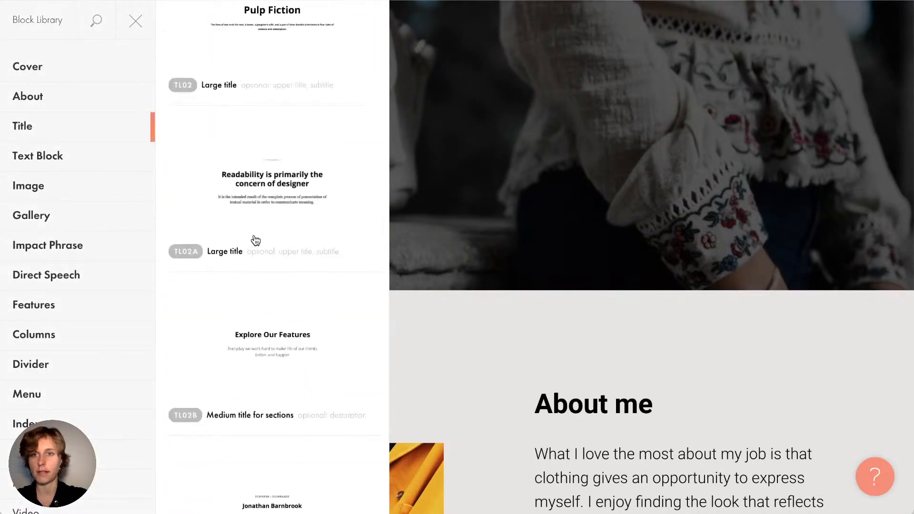
{"action": "scroll", "coordinate": [256, 239], "scroll_direction": "down", "scroll_amount": 15}
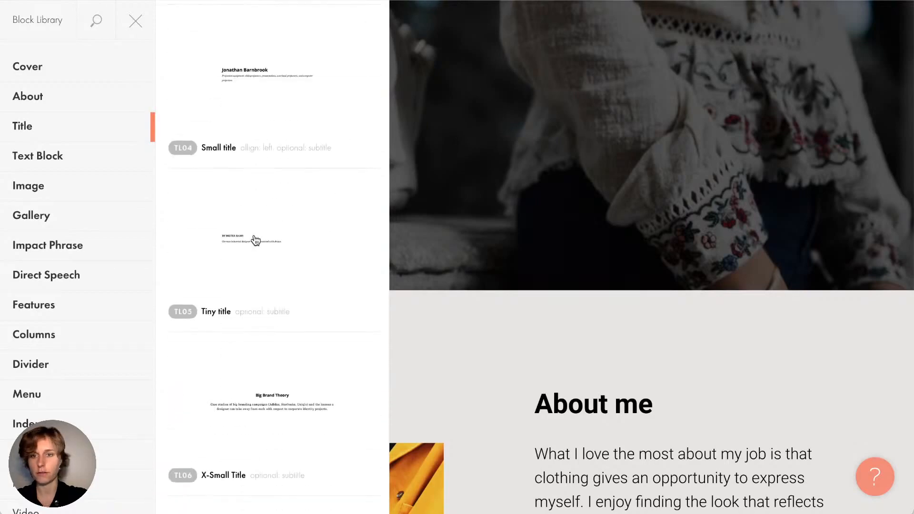
{"action": "scroll", "coordinate": [256, 240], "scroll_direction": "up", "scroll_amount": 5}
Scroll through the Text Block templates
{"action": "left_click", "coordinate": [77, 157]}
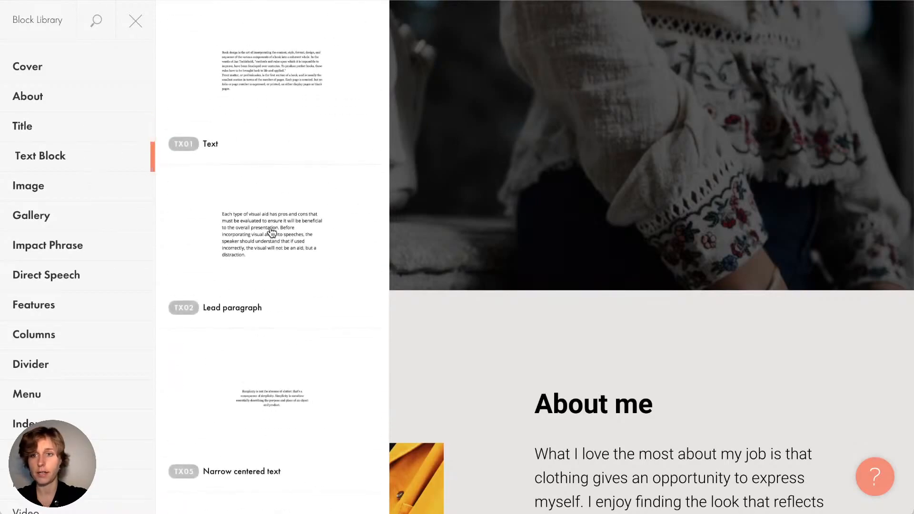
{"action": "scroll", "coordinate": [271, 232], "scroll_direction": "down", "scroll_amount": 10}
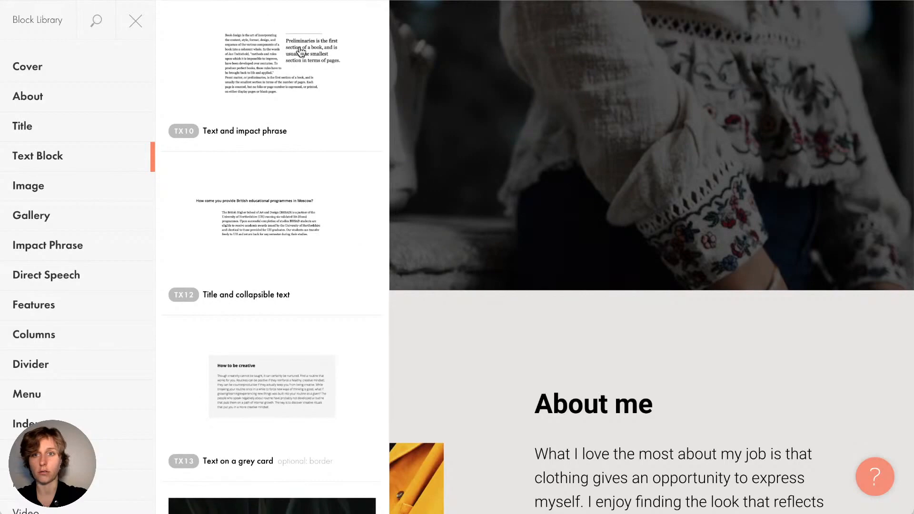
{"action": "scroll", "coordinate": [312, 296], "scroll_direction": "down", "scroll_amount": 8}
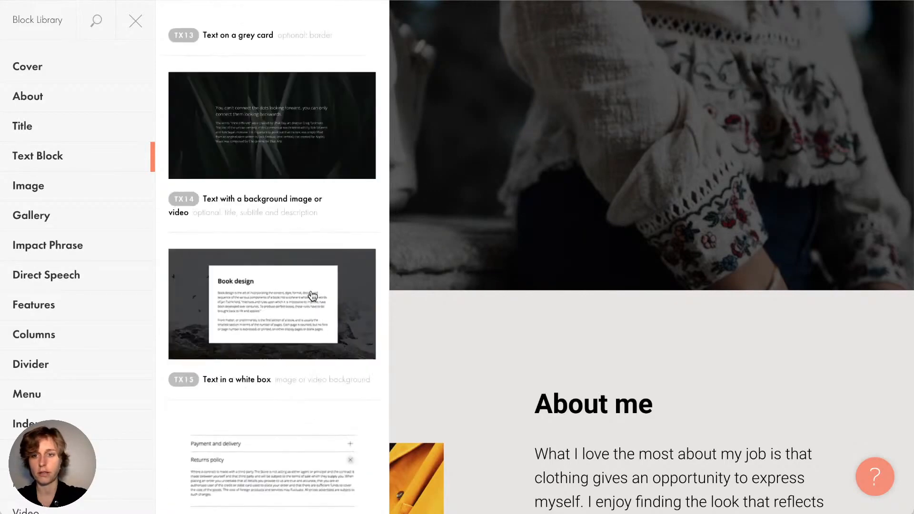
{"action": "scroll", "coordinate": [313, 296], "scroll_direction": "down", "scroll_amount": 6}
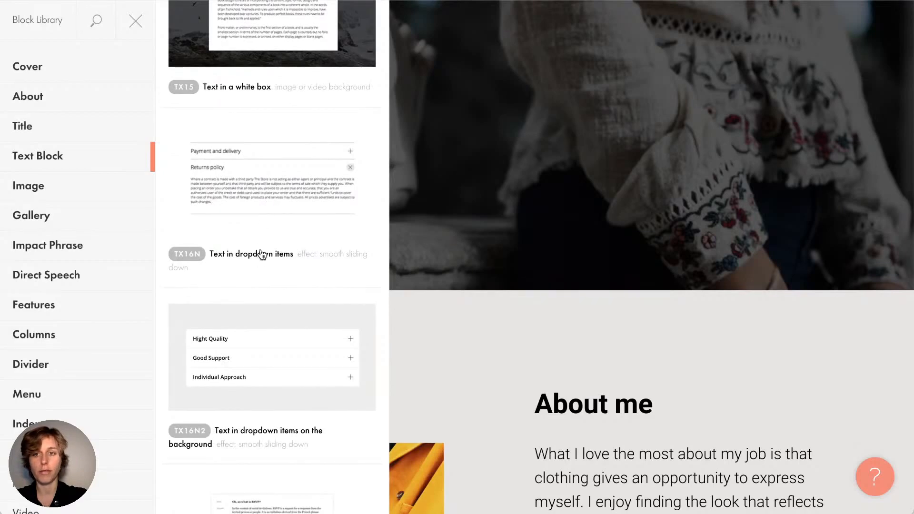
{"action": "scroll", "coordinate": [248, 213], "scroll_direction": "down", "scroll_amount": 1}
{"action": "scroll", "coordinate": [248, 215], "scroll_direction": "down", "scroll_amount": 1}
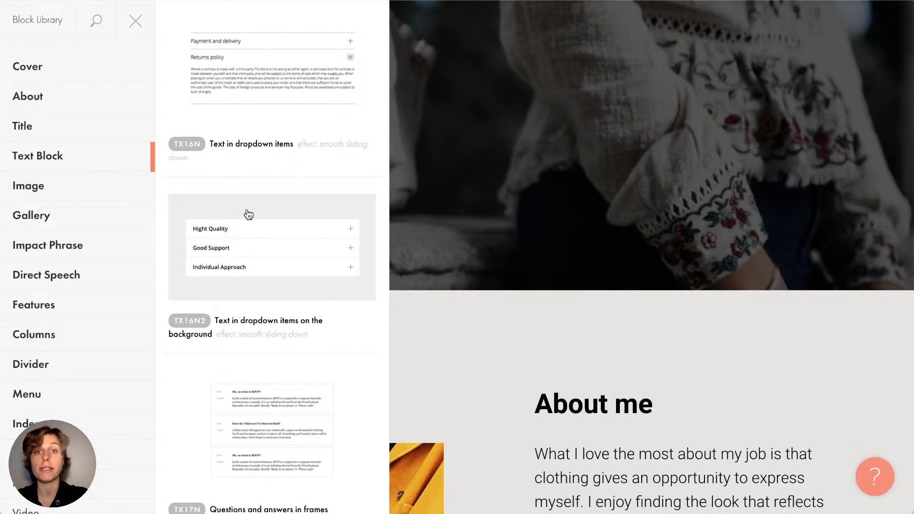
Browse the Image templates, then the Gallery layouts such as GL07, GL08N and GL09
{"action": "left_click", "coordinate": [61, 186]}
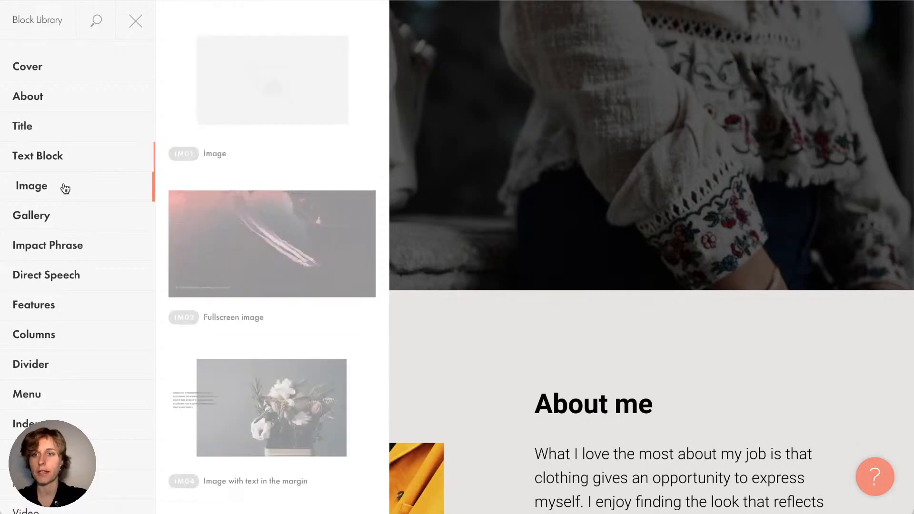
{"action": "scroll", "coordinate": [259, 207], "scroll_direction": "down", "scroll_amount": 15}
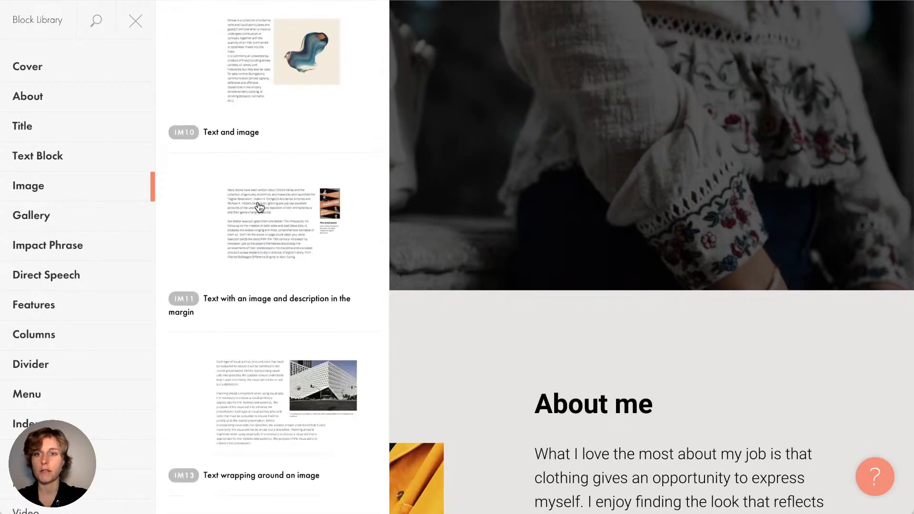
{"action": "scroll", "coordinate": [259, 208], "scroll_direction": "up", "scroll_amount": 1}
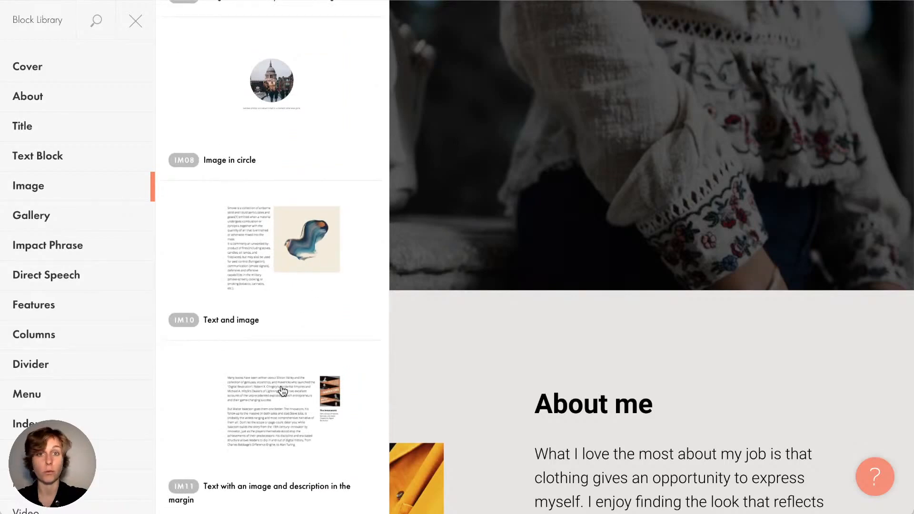
{"action": "left_click", "coordinate": [72, 224]}
{"action": "scroll", "coordinate": [257, 222], "scroll_direction": "down", "scroll_amount": 5}
{"action": "scroll", "coordinate": [257, 223], "scroll_direction": "down", "scroll_amount": 15}
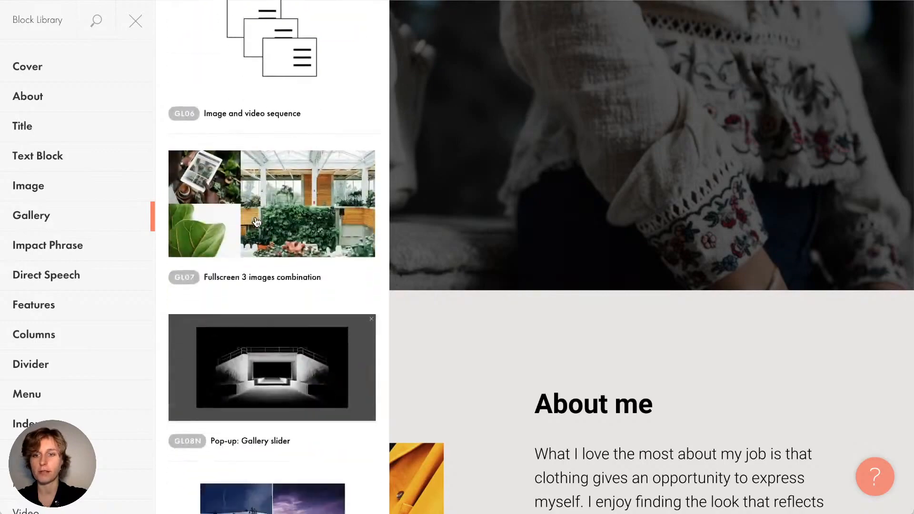
{"action": "scroll", "coordinate": [251, 319], "scroll_direction": "up", "scroll_amount": 5}
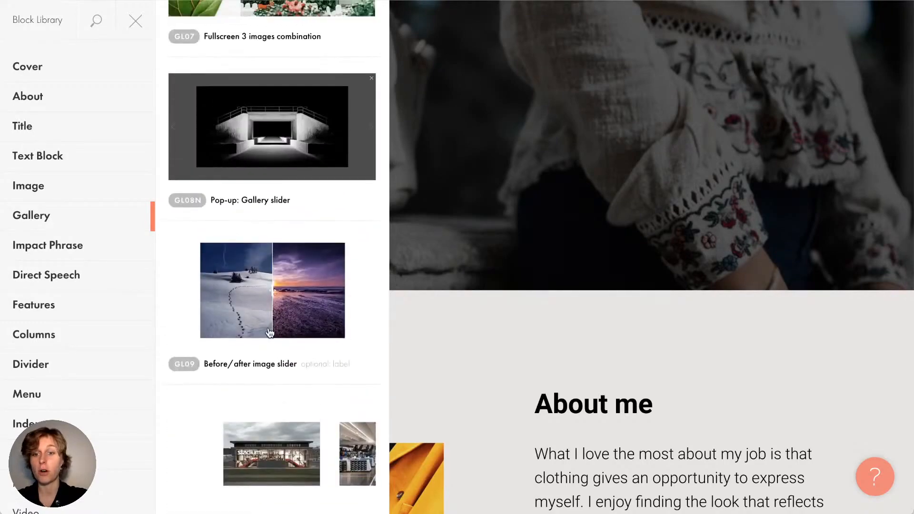
Add the GL09 Before/after image slider and drag its divider between the snowy hill and sunset photos
{"action": "left_click", "coordinate": [300, 303]}
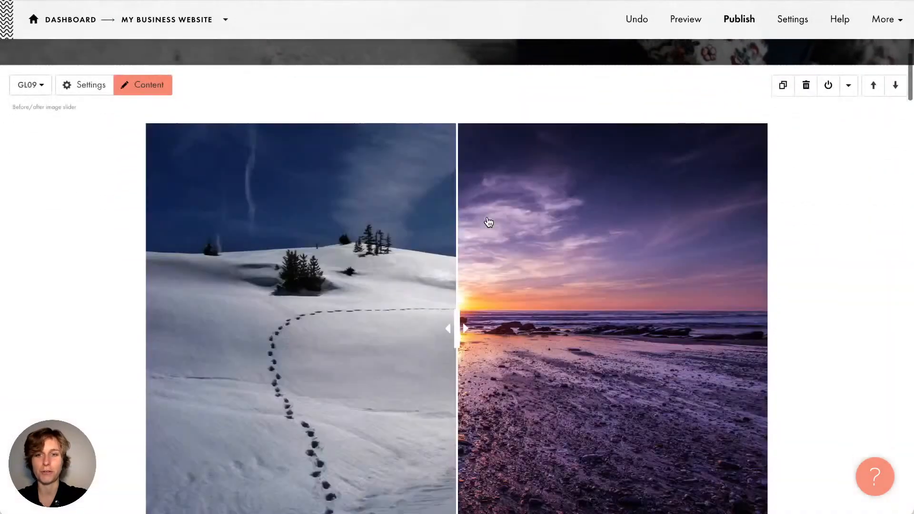
{"action": "scroll", "coordinate": [487, 218], "scroll_direction": "down", "scroll_amount": 1}
{"action": "scroll", "coordinate": [487, 218], "scroll_direction": "up", "scroll_amount": 1}
{"action": "scroll", "coordinate": [489, 223], "scroll_direction": "down", "scroll_amount": 1}
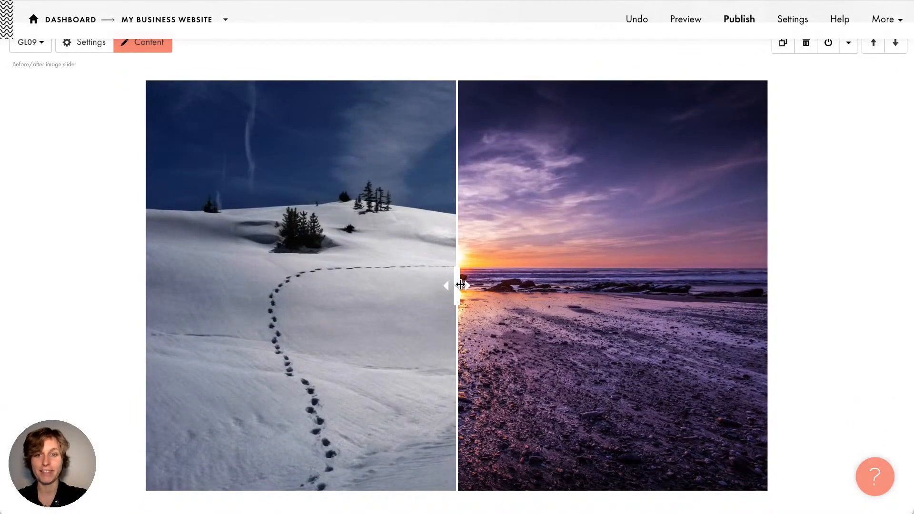
{"action": "left_click_drag", "start_coordinate": [461, 285], "coordinate": [453, 425]}
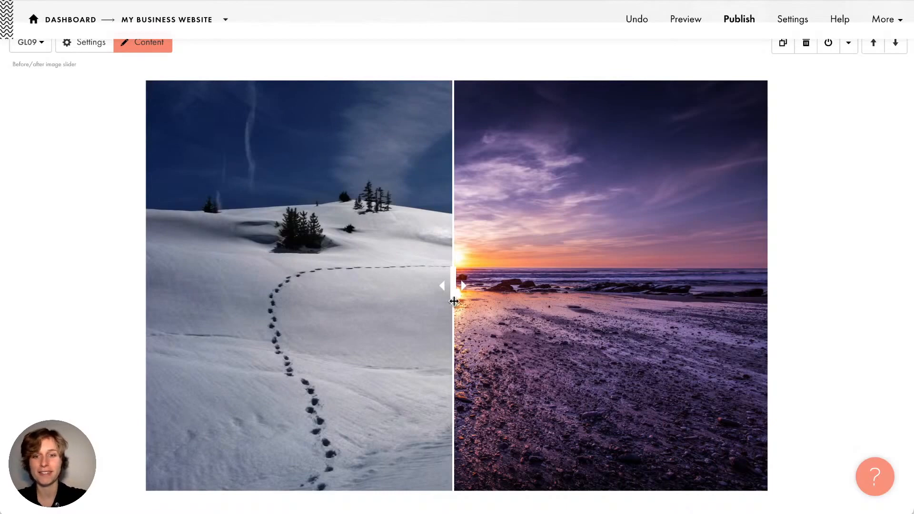
{"action": "scroll", "coordinate": [453, 288], "scroll_direction": "up", "scroll_amount": 1}
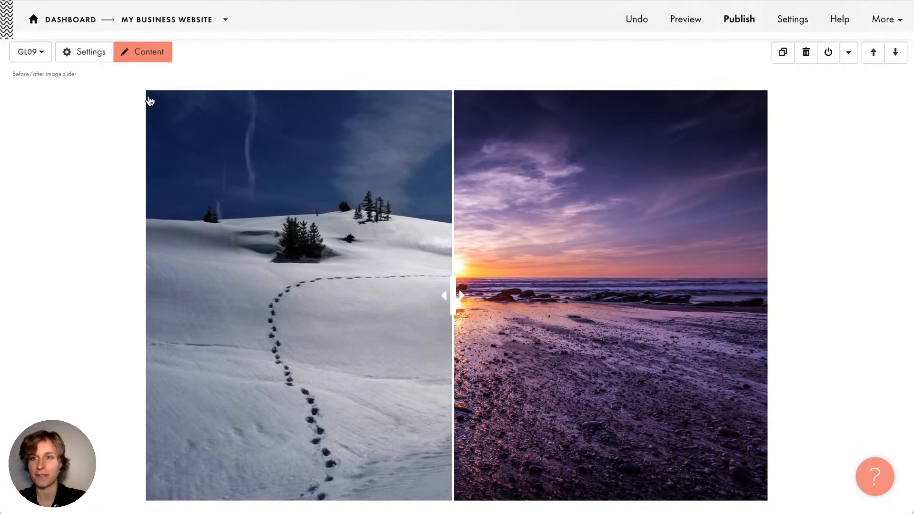
Delete the GL09 before/after slider block and reopen the Block Library
{"action": "left_click", "coordinate": [807, 53]}
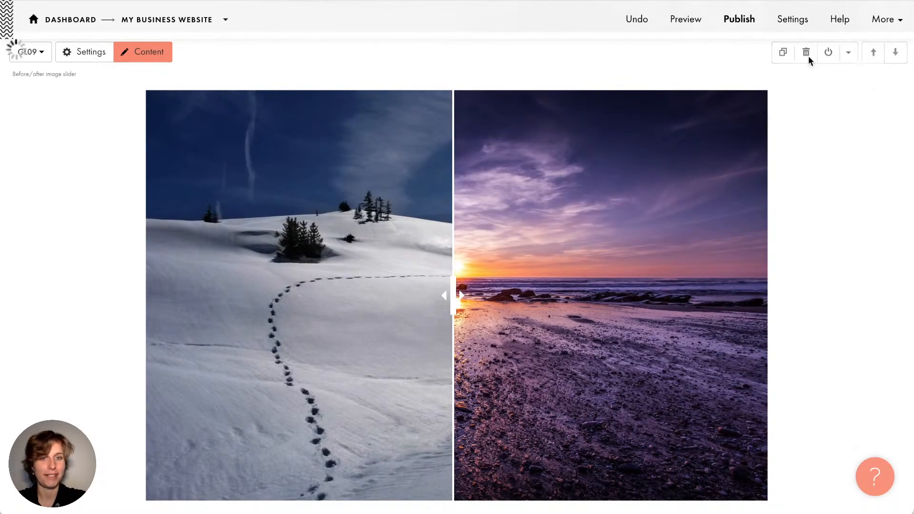
{"action": "scroll", "coordinate": [347, 224], "scroll_direction": "up", "scroll_amount": 4}
{"action": "left_click", "coordinate": [457, 188]}
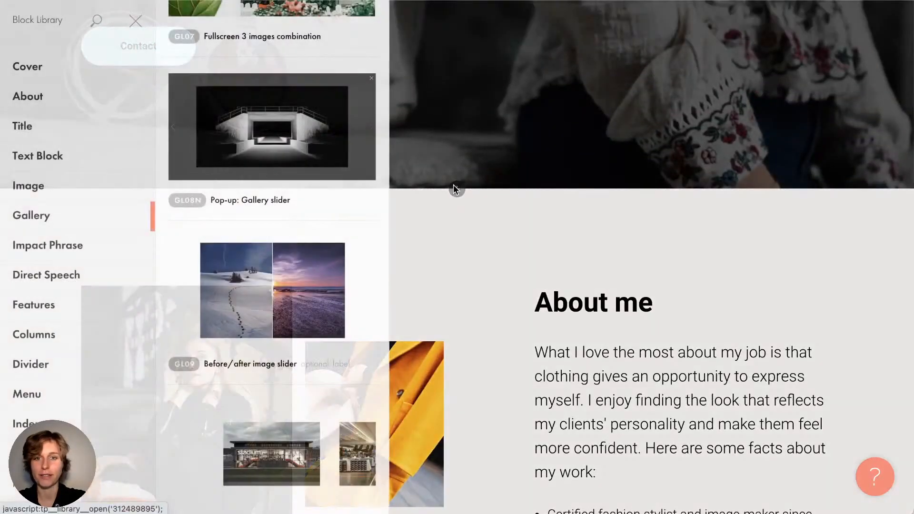
{"action": "scroll", "coordinate": [138, 248], "scroll_direction": "down", "scroll_amount": 5}
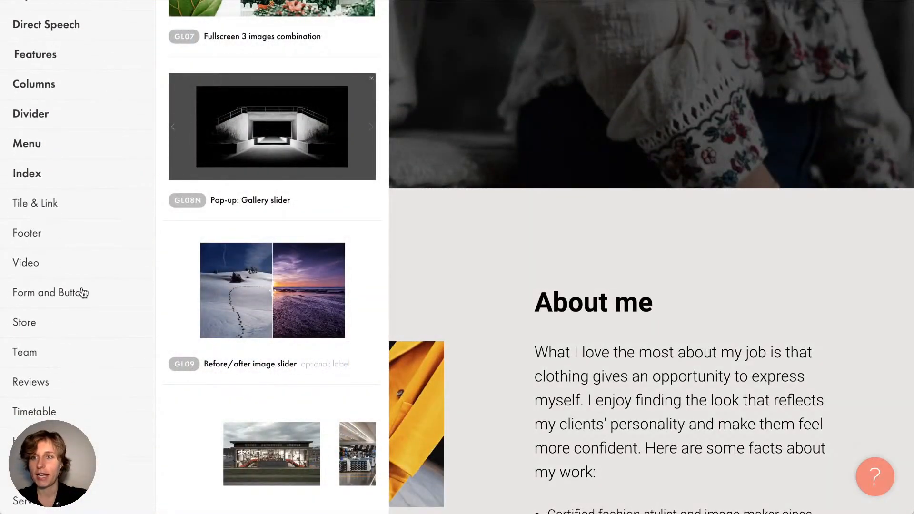
{"action": "scroll", "coordinate": [187, 216], "scroll_direction": "down", "scroll_amount": 7}
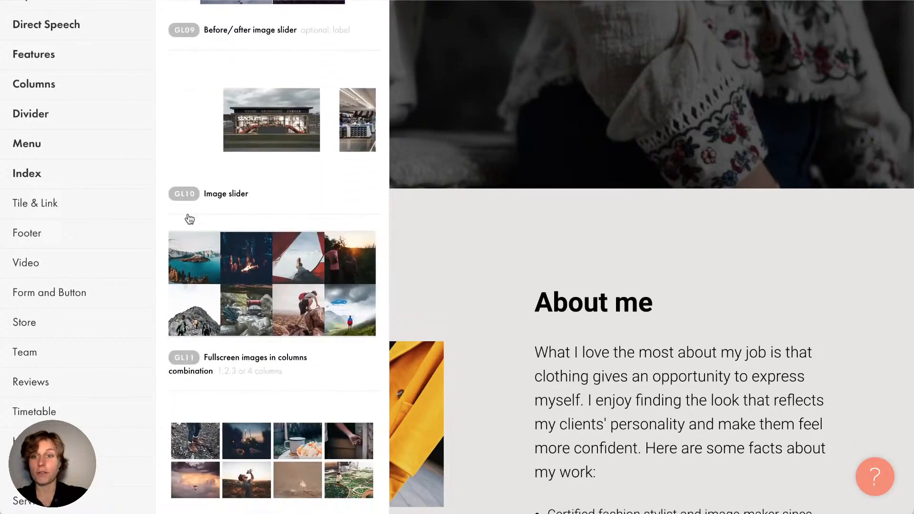
Browse the Tile & Link, Footer, Video and Store block categories
{"action": "left_click", "coordinate": [101, 217]}
{"action": "left_click", "coordinate": [102, 236]}
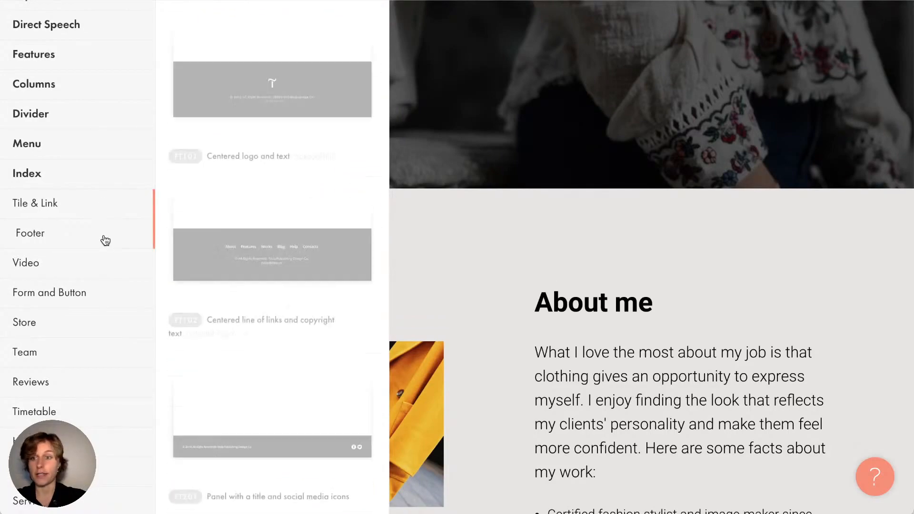
{"action": "scroll", "coordinate": [300, 306], "scroll_direction": "down", "scroll_amount": 8}
{"action": "scroll", "coordinate": [300, 309], "scroll_direction": "down", "scroll_amount": 6}
{"action": "left_click", "coordinate": [78, 272]}
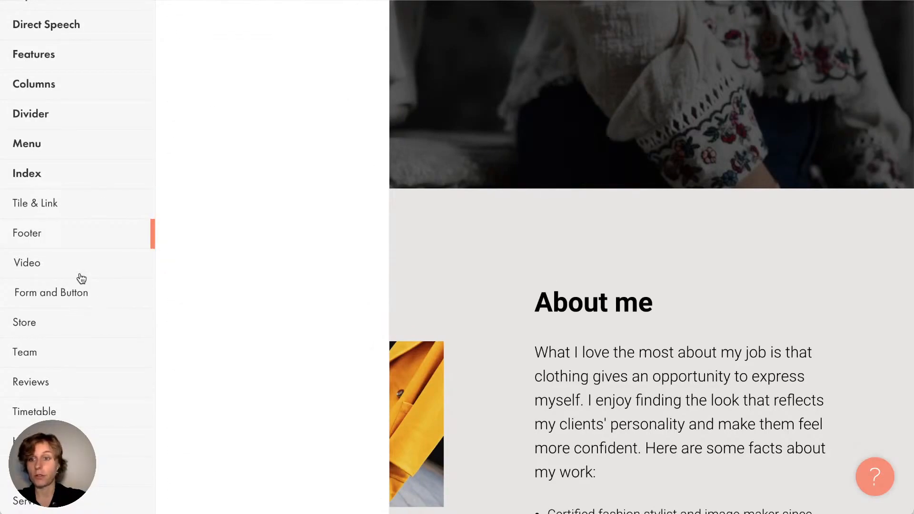
{"action": "scroll", "coordinate": [269, 333], "scroll_direction": "down", "scroll_amount": 8}
{"action": "scroll", "coordinate": [269, 333], "scroll_direction": "down", "scroll_amount": 5}
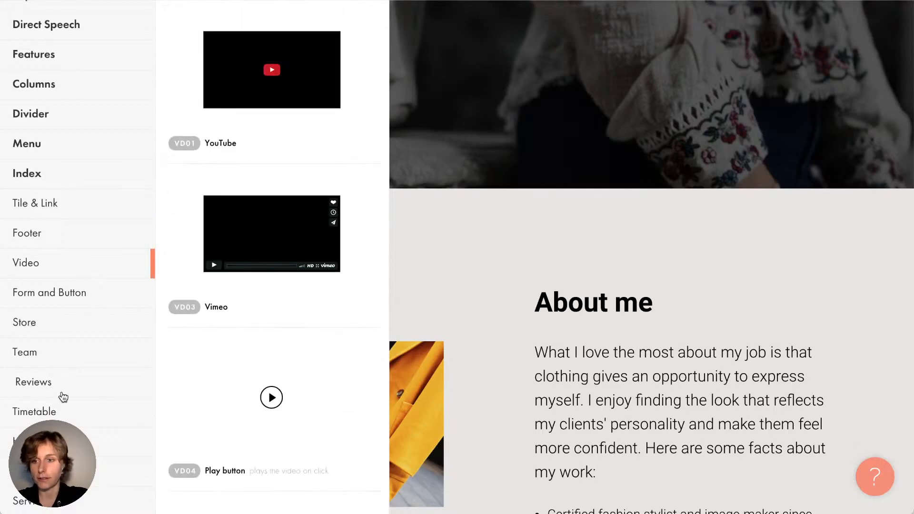
{"action": "left_click", "coordinate": [60, 323]}
{"action": "scroll", "coordinate": [62, 327], "scroll_direction": "down", "scroll_amount": 4}
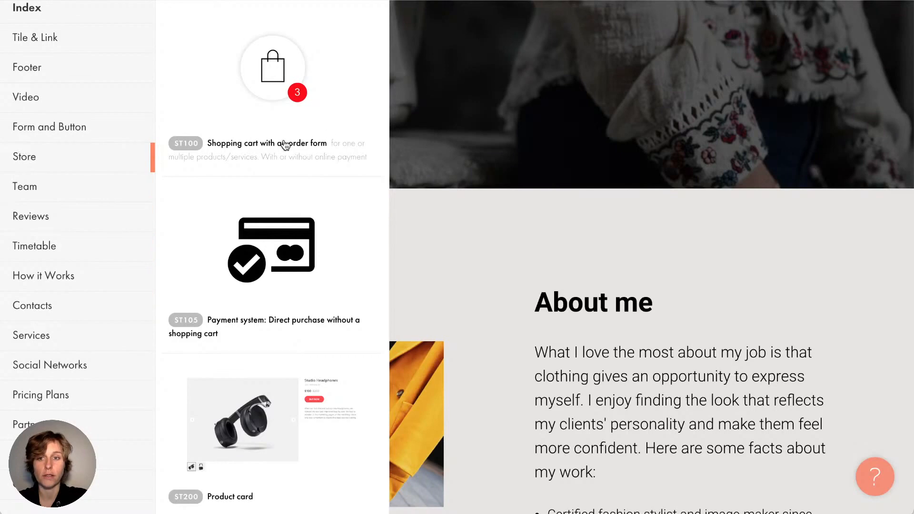
{"action": "scroll", "coordinate": [276, 271], "scroll_direction": "down", "scroll_amount": 6}
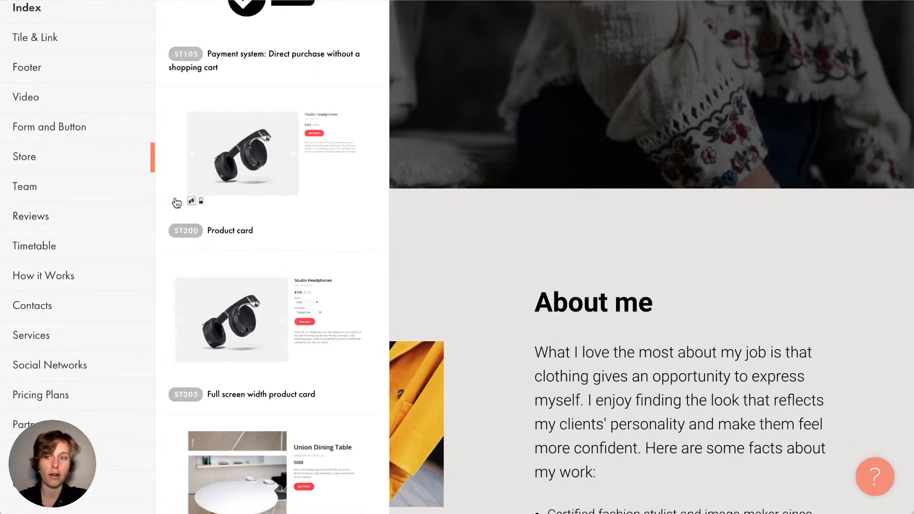
{"action": "scroll", "coordinate": [33, 224], "scroll_direction": "down", "scroll_amount": 2}
Scroll through the Other category's blocks, such as T123 Embed HTML code and T173 Anchor link
{"action": "left_click", "coordinate": [77, 405]}
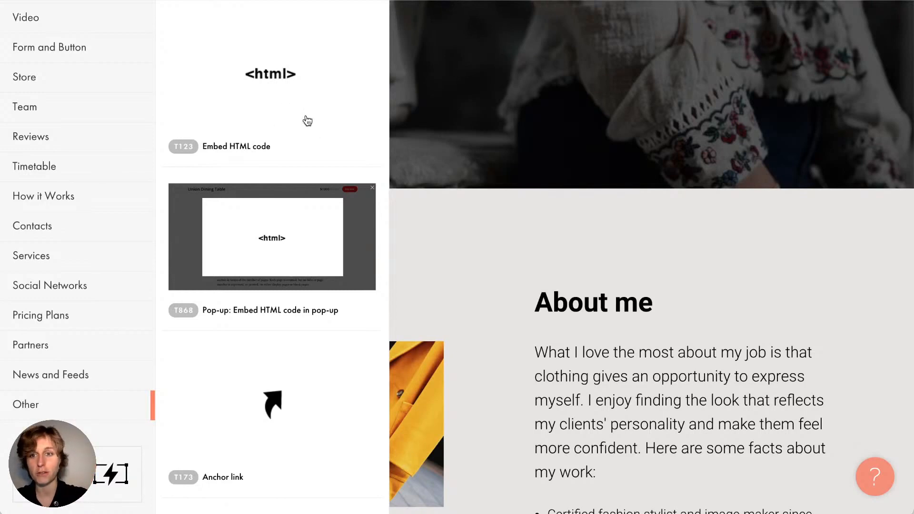
{"action": "scroll", "coordinate": [257, 301], "scroll_direction": "down", "scroll_amount": 10}
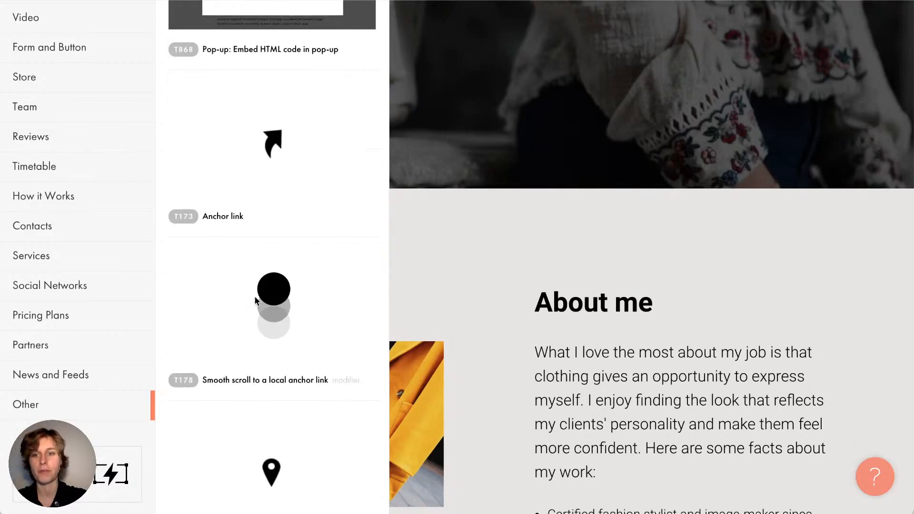
{"action": "scroll", "coordinate": [257, 303], "scroll_direction": "up", "scroll_amount": 2}
{"action": "scroll", "coordinate": [256, 303], "scroll_direction": "down", "scroll_amount": 1}
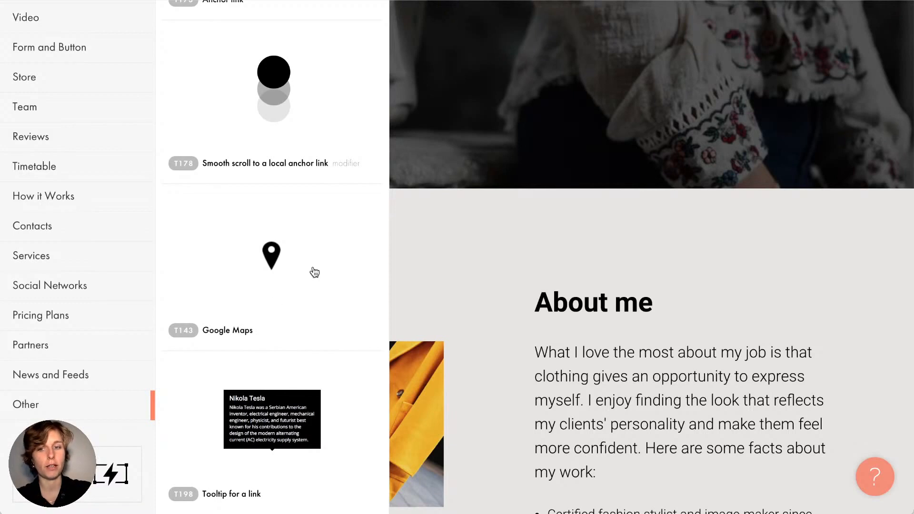
{"action": "scroll", "coordinate": [315, 273], "scroll_direction": "down", "scroll_amount": 1}
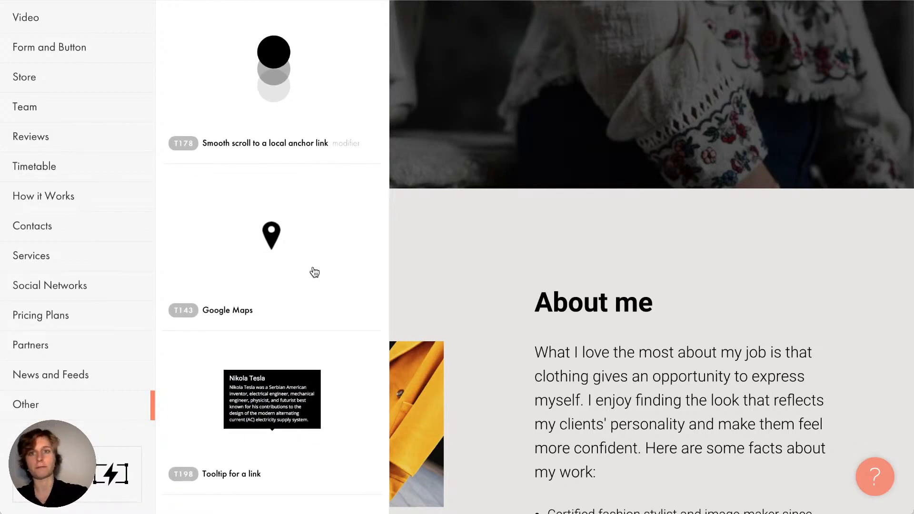
{"action": "scroll", "coordinate": [315, 272], "scroll_direction": "down", "scroll_amount": 1}
{"action": "scroll", "coordinate": [315, 272], "scroll_direction": "up", "scroll_amount": 1}
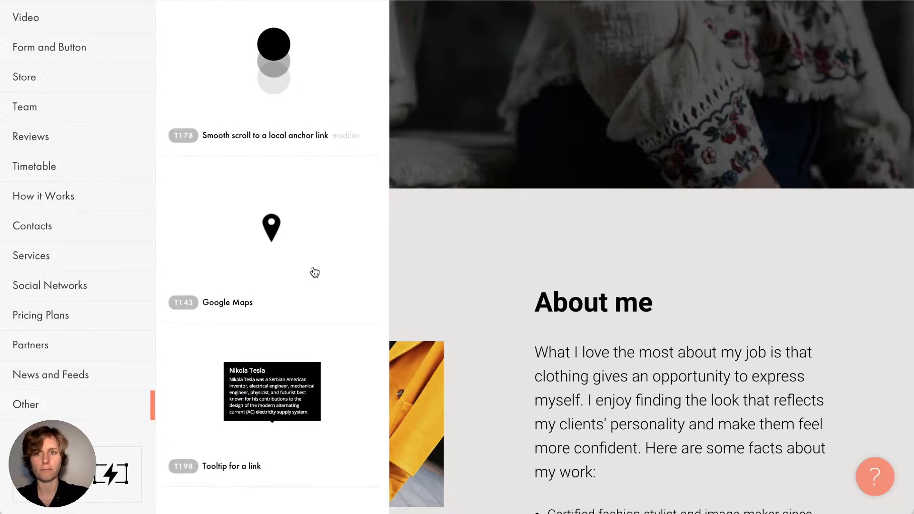
{"action": "scroll", "coordinate": [315, 273], "scroll_direction": "down", "scroll_amount": 10}
{"action": "scroll", "coordinate": [313, 272], "scroll_direction": "up", "scroll_amount": 5}
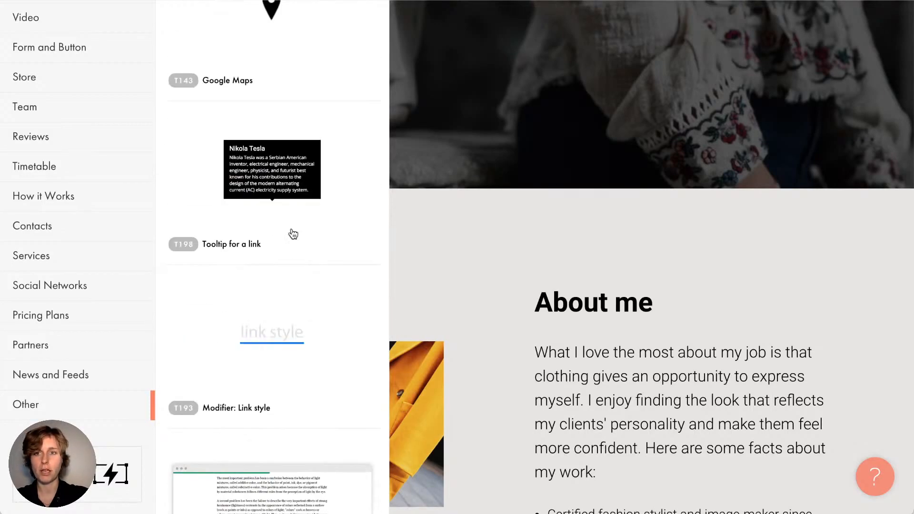
{"action": "scroll", "coordinate": [276, 209], "scroll_direction": "down", "scroll_amount": 1}
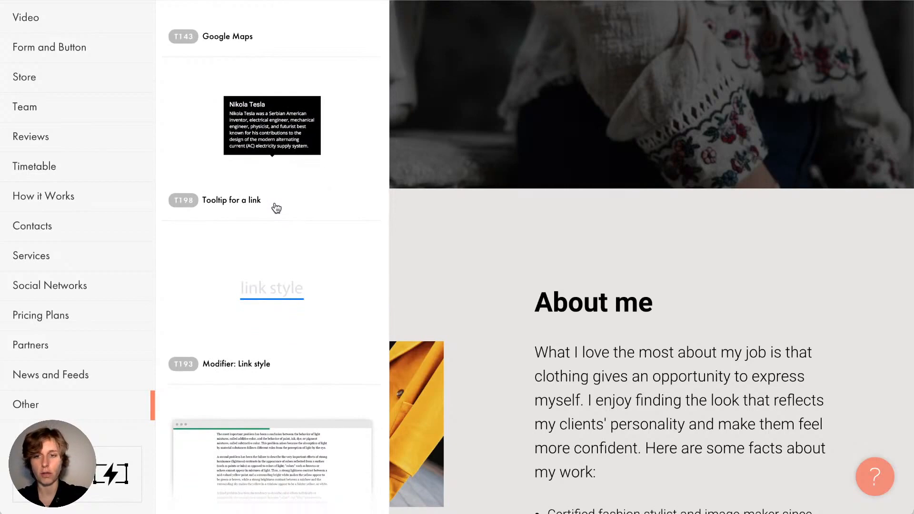
{"action": "scroll", "coordinate": [276, 208], "scroll_direction": "down", "scroll_amount": 8}
{"action": "scroll", "coordinate": [277, 208], "scroll_direction": "down", "scroll_amount": 1}
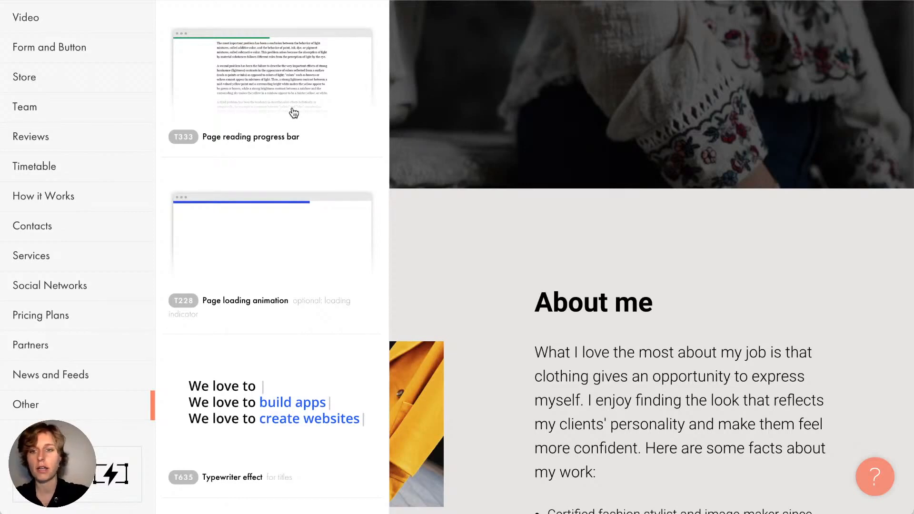
{"action": "scroll", "coordinate": [294, 113], "scroll_direction": "down", "scroll_amount": 7}
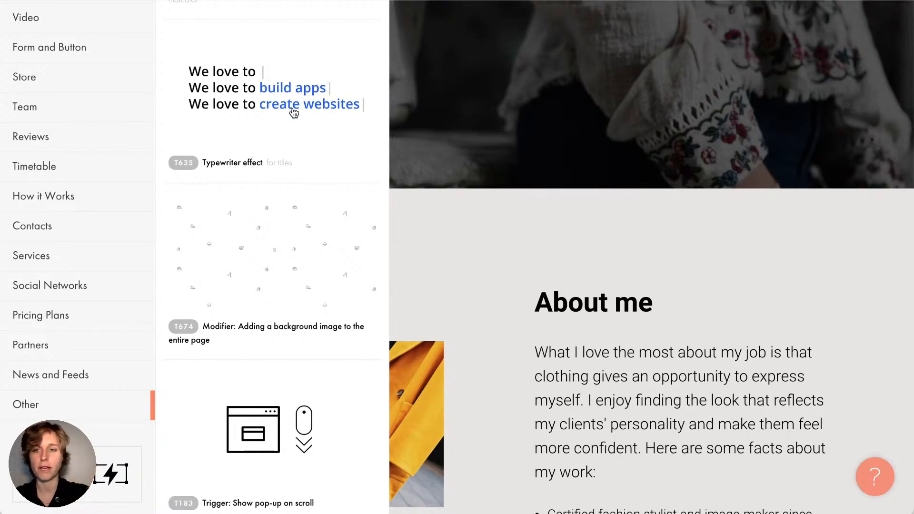
{"action": "scroll", "coordinate": [293, 112], "scroll_direction": "down", "scroll_amount": 15}
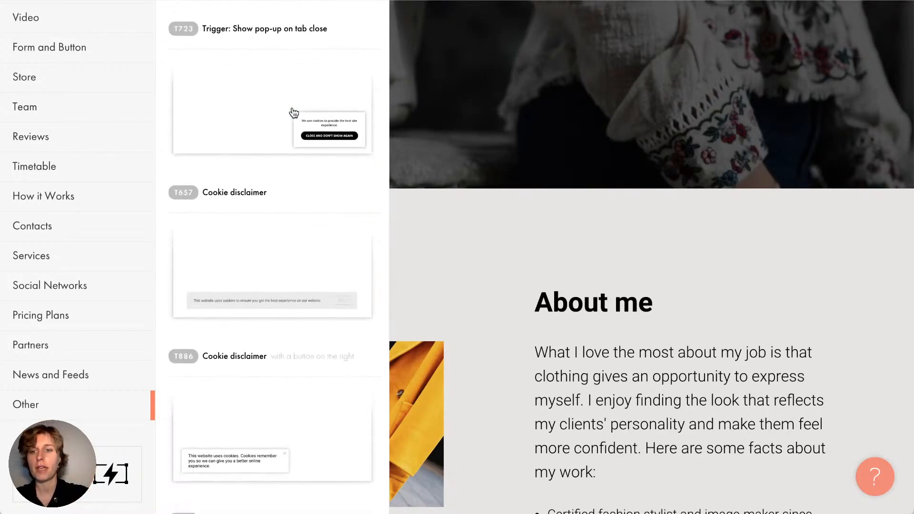
{"action": "scroll", "coordinate": [294, 112], "scroll_direction": "down", "scroll_amount": 20}
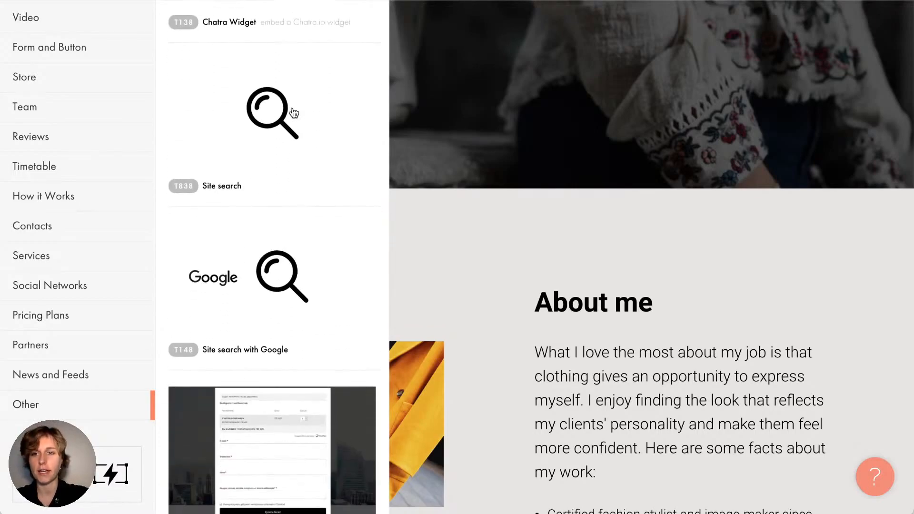
{"action": "scroll", "coordinate": [294, 112], "scroll_direction": "down", "scroll_amount": 20}
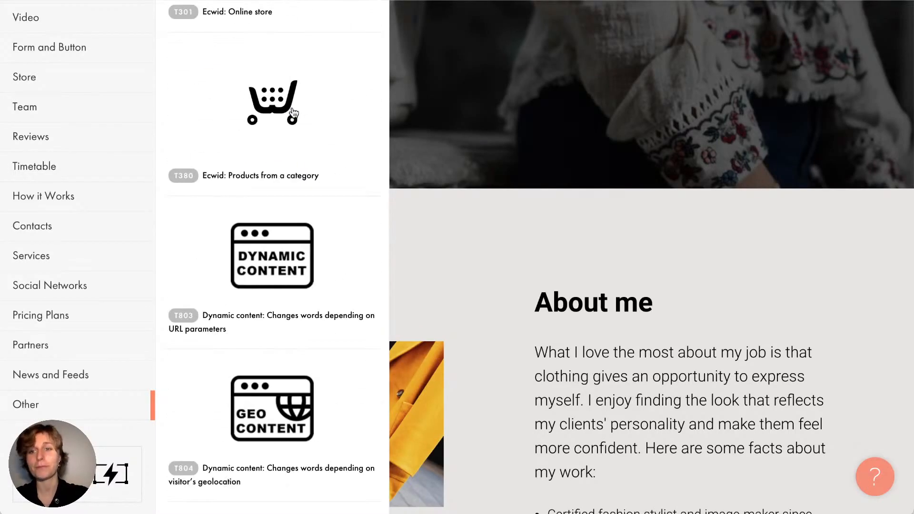
{"action": "scroll", "coordinate": [294, 112], "scroll_direction": "down", "scroll_amount": 1}
{"action": "scroll", "coordinate": [294, 112], "scroll_direction": "up", "scroll_amount": 20}
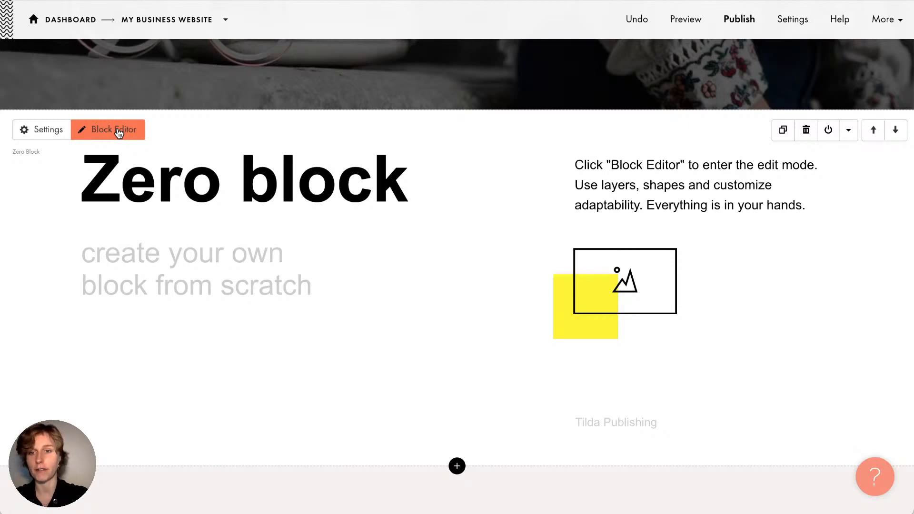
Open the new Zero Block in the Block Editor
{"action": "left_click", "coordinate": [117, 130]}
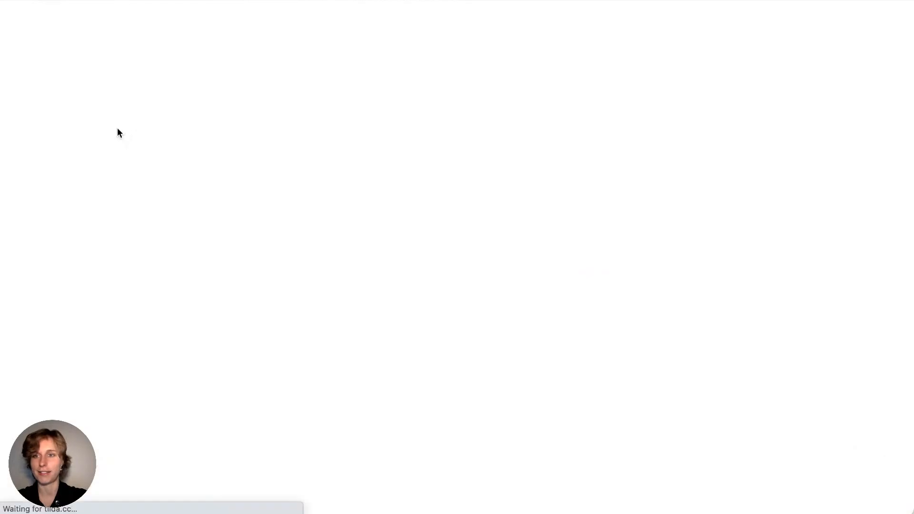
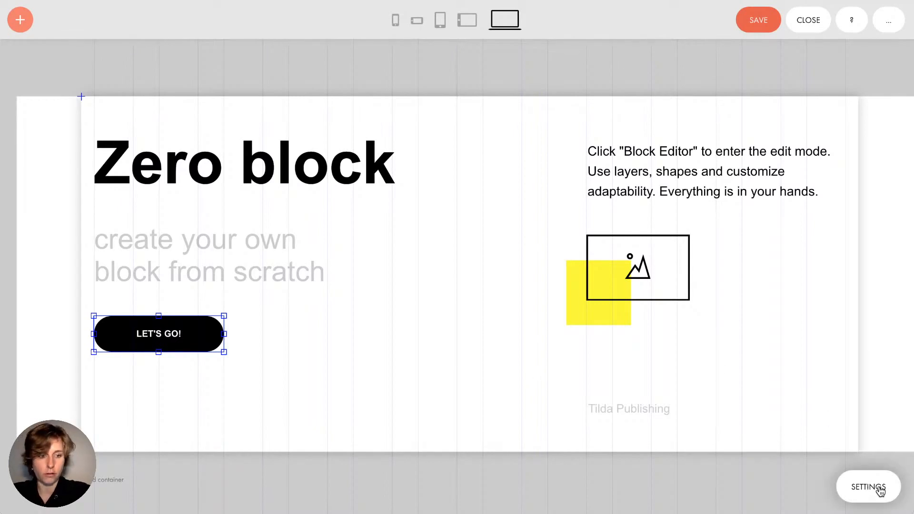
Replace the black button's caption LET'S GO! with CONTACT US in its settings
{"action": "left_click", "coordinate": [880, 491]}
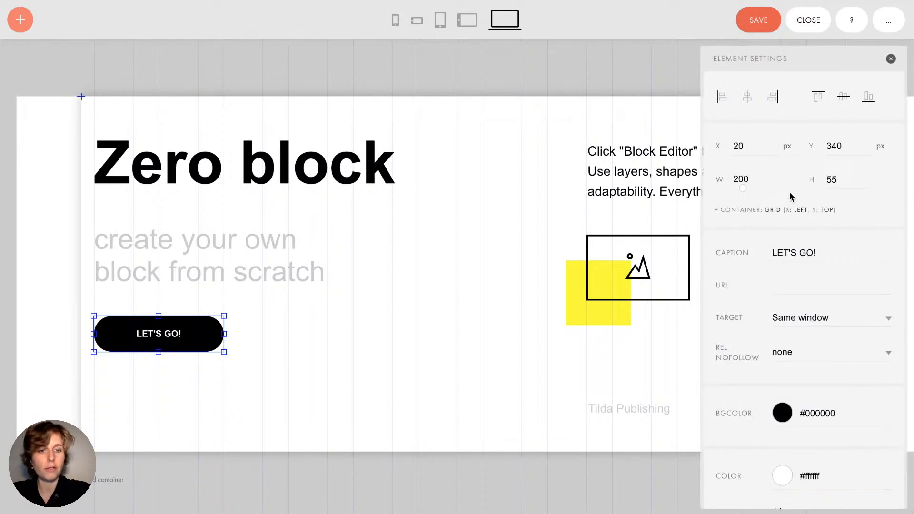
{"action": "scroll", "coordinate": [791, 197], "scroll_direction": "down", "scroll_amount": 12}
{"action": "scroll", "coordinate": [789, 198], "scroll_direction": "up", "scroll_amount": 12}
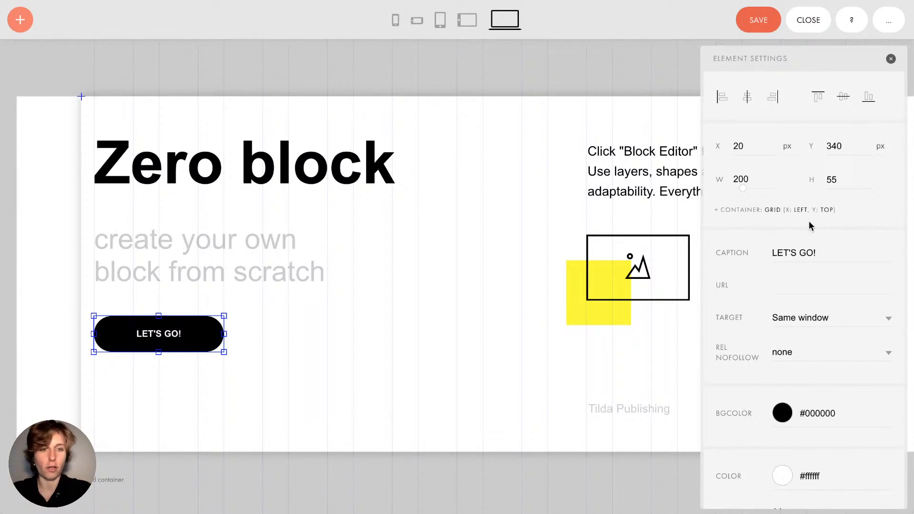
{"action": "triple_click", "coordinate": [810, 251]}
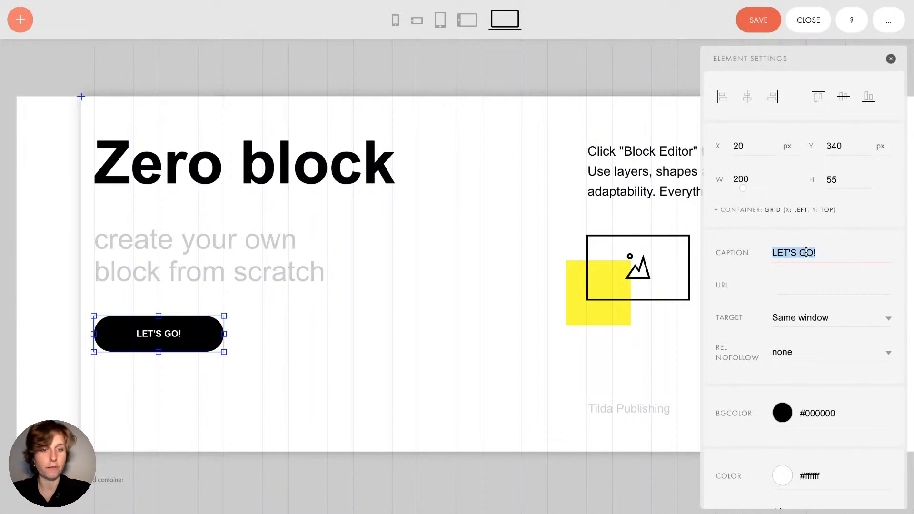
{"action": "left_click", "coordinate": [806, 252]}
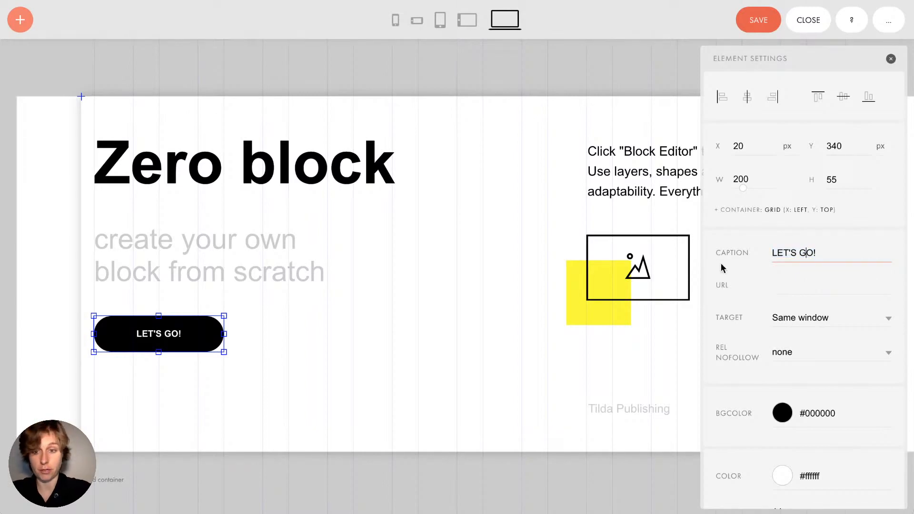
{"action": "triple_click", "coordinate": [786, 259]}
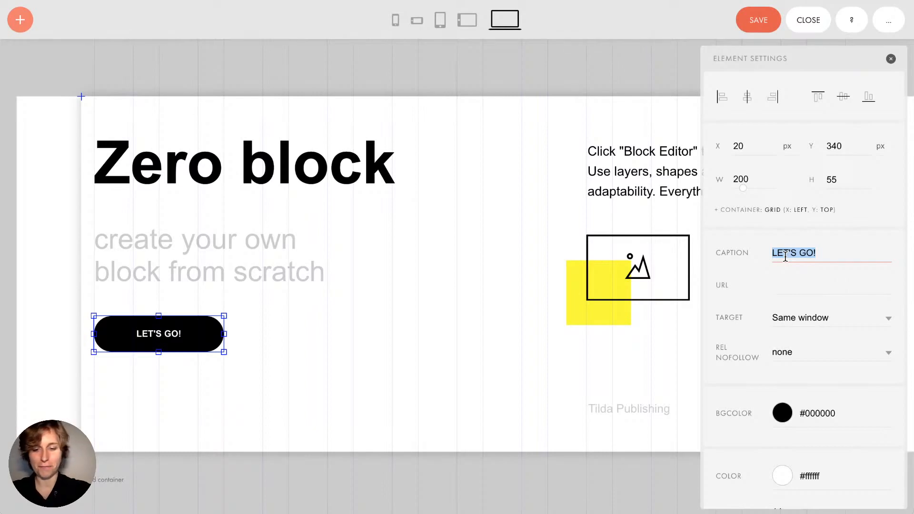
{"action": "type", "text": "C"}
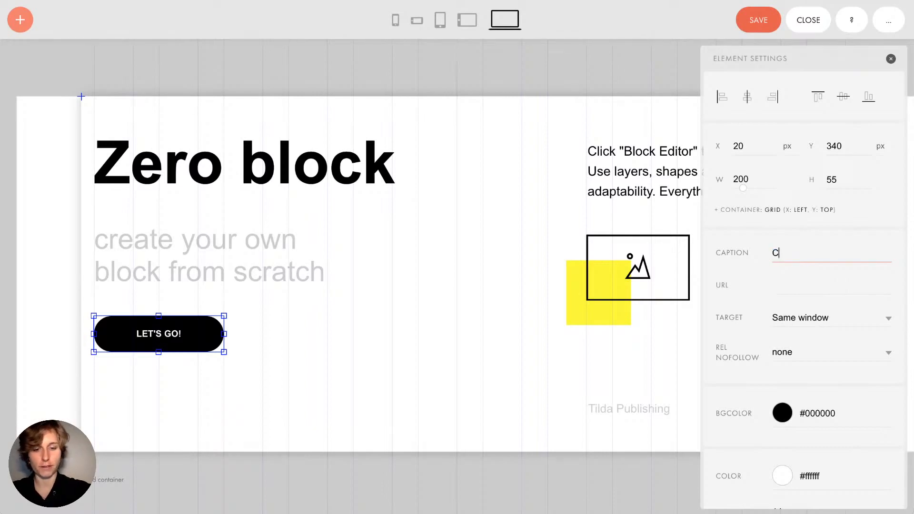
{"action": "type", "text": "lONTACT US"}
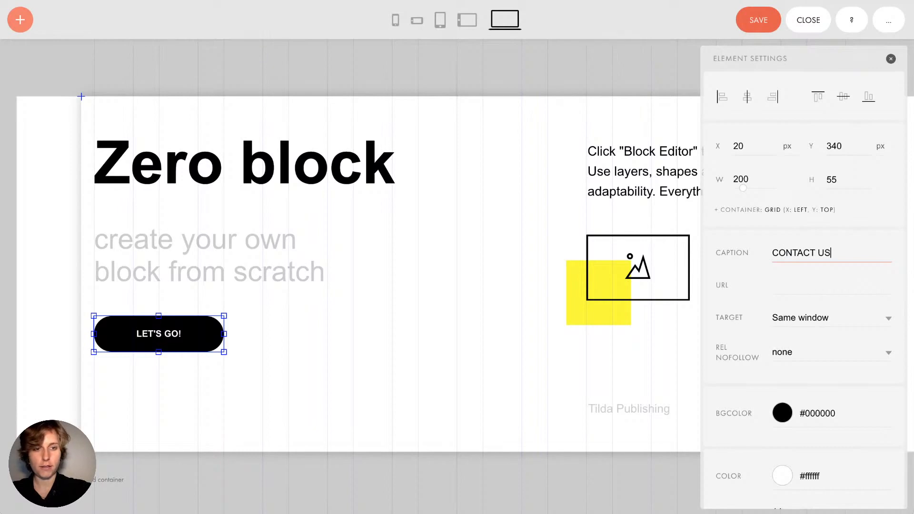
{"action": "key", "text": "Return"}
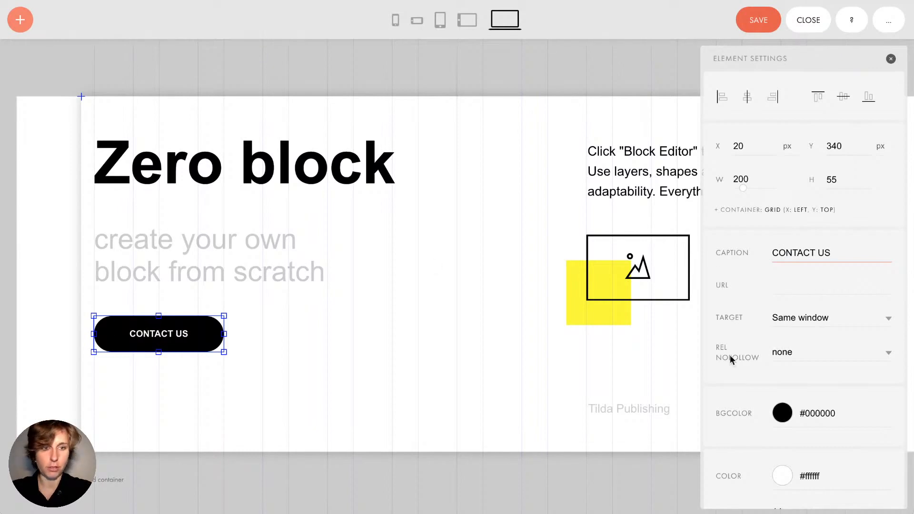
Link the button to tilda.cc, opening in a new window
{"action": "left_click", "coordinate": [786, 288]}
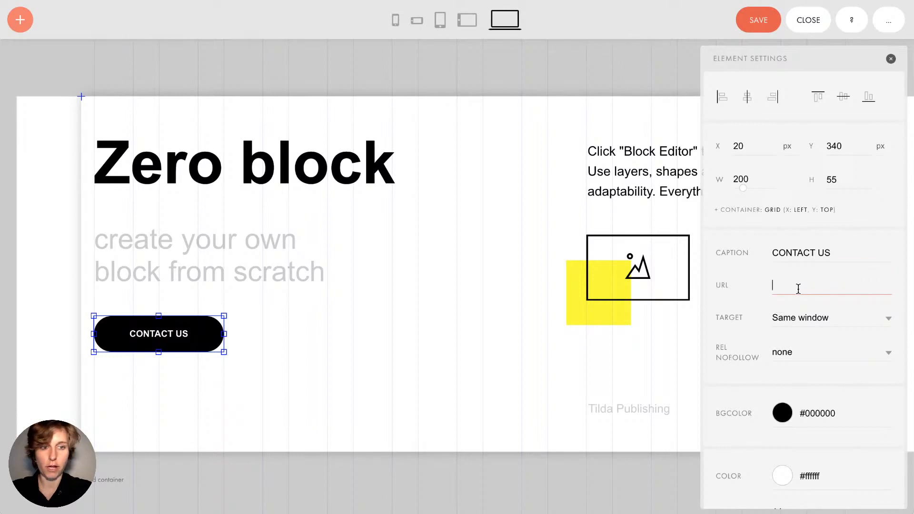
{"action": "type", "text": "tild"}
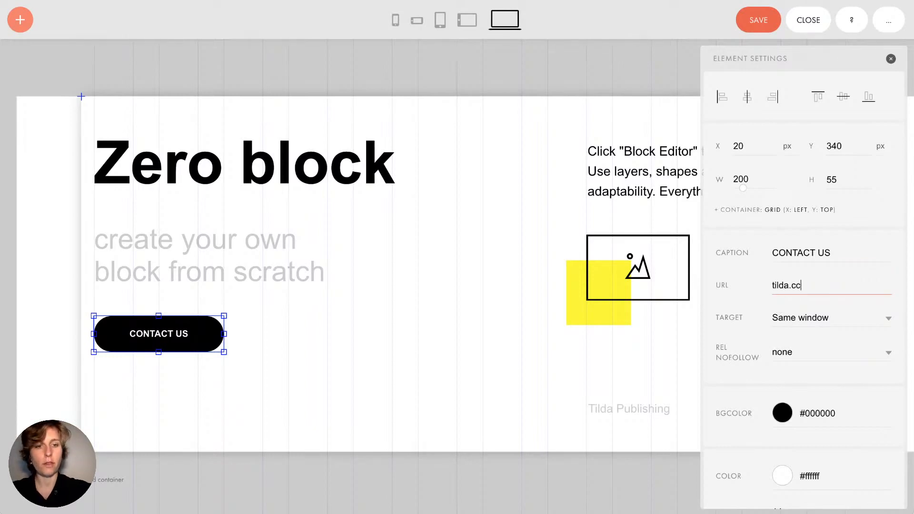
{"action": "type", "text": "a.cc"}
{"action": "scroll", "coordinate": [807, 290], "scroll_direction": "down", "scroll_amount": 1}
{"action": "left_click", "coordinate": [805, 296]}
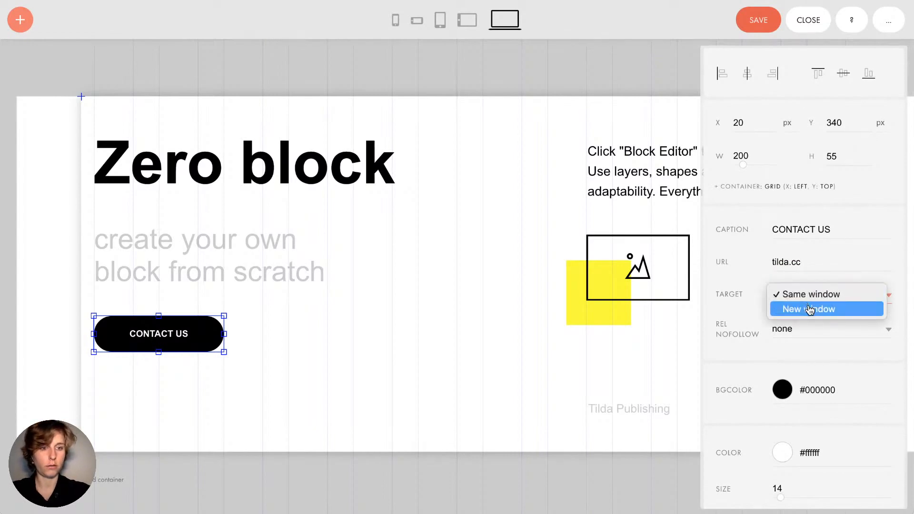
{"action": "left_click", "coordinate": [823, 321]}
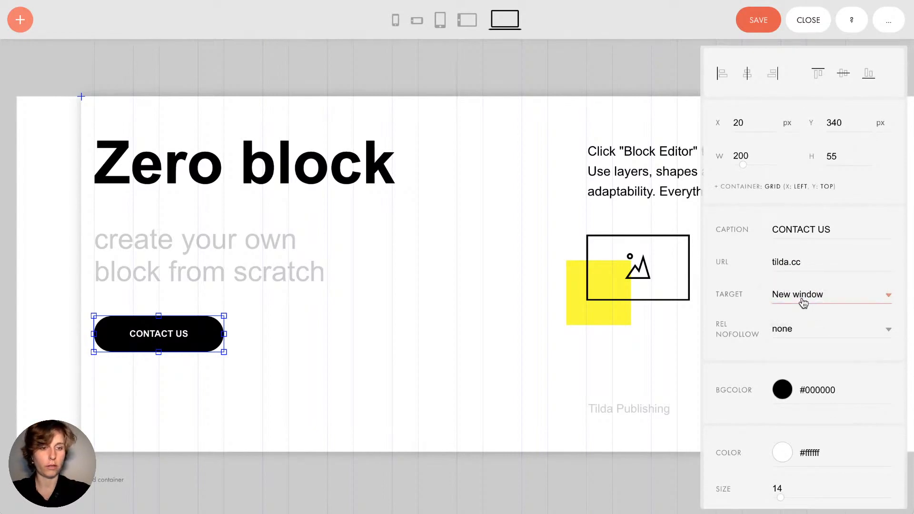
Try a dark red background, keep it black, and try larger button text sizes
{"action": "scroll", "coordinate": [804, 303], "scroll_direction": "down", "scroll_amount": 5}
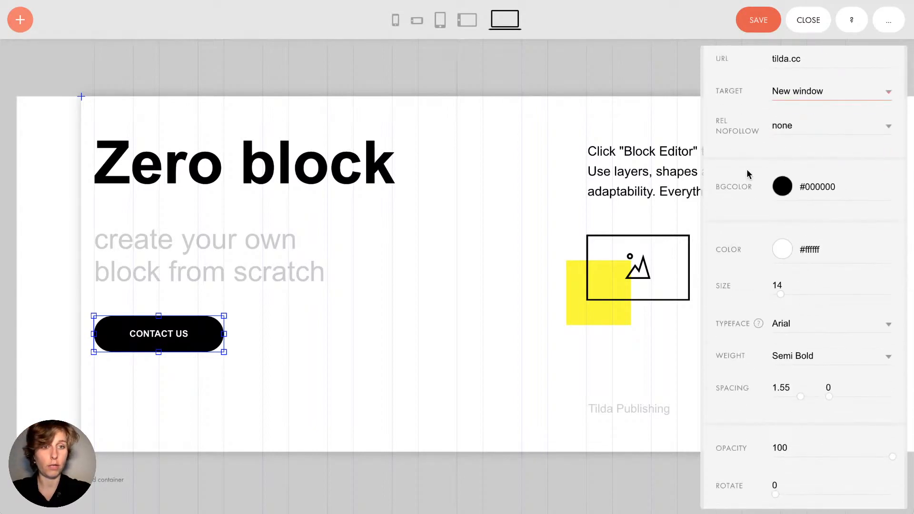
{"action": "scroll", "coordinate": [749, 173], "scroll_direction": "down", "scroll_amount": 1}
{"action": "left_click", "coordinate": [831, 142]}
{"action": "mouse_move", "coordinate": [817, 177]}
{"action": "left_mouse_down"}
{"action": "mouse_move", "coordinate": [727, 161]}
{"action": "mouse_move", "coordinate": [845, 174]}
{"action": "mouse_move", "coordinate": [863, 196]}
{"action": "mouse_move", "coordinate": [858, 207]}
{"action": "mouse_move", "coordinate": [817, 187]}
{"action": "mouse_move", "coordinate": [798, 198]}
{"action": "mouse_move", "coordinate": [824, 202]}
{"action": "mouse_move", "coordinate": [814, 193]}
{"action": "mouse_move", "coordinate": [733, 347]}
{"action": "left_mouse_up"}
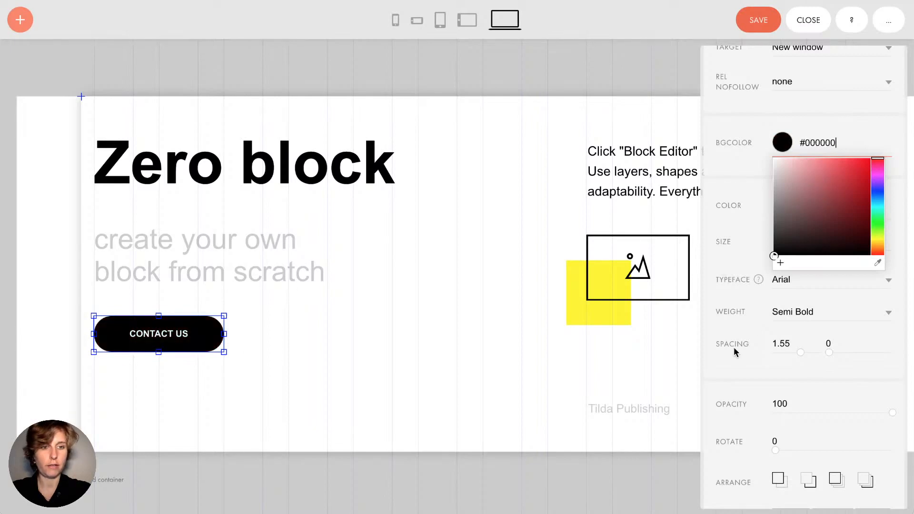
{"action": "left_click", "coordinate": [719, 227]}
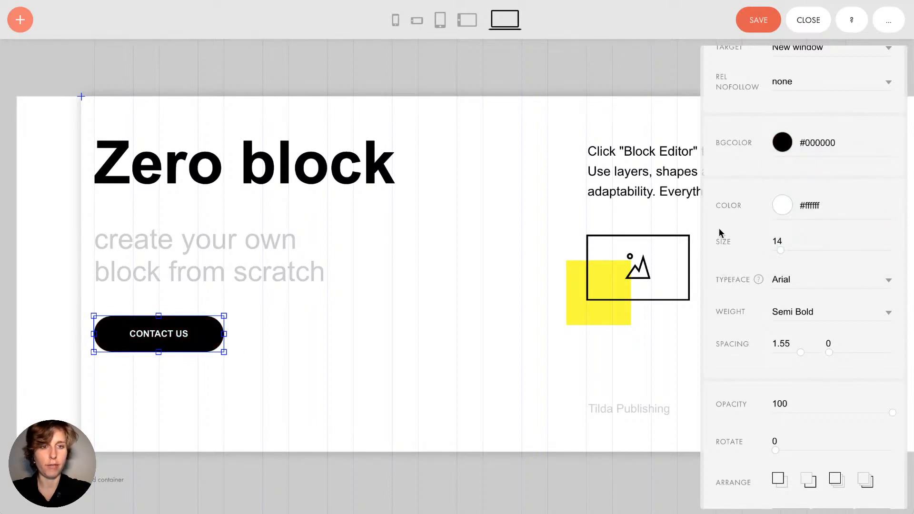
{"action": "scroll", "coordinate": [719, 232], "scroll_direction": "down", "scroll_amount": 2}
{"action": "mouse_move", "coordinate": [781, 146]}
{"action": "left_mouse_down"}
{"action": "mouse_move", "coordinate": [800, 148]}
{"action": "mouse_move", "coordinate": [784, 158]}
{"action": "left_mouse_up"}
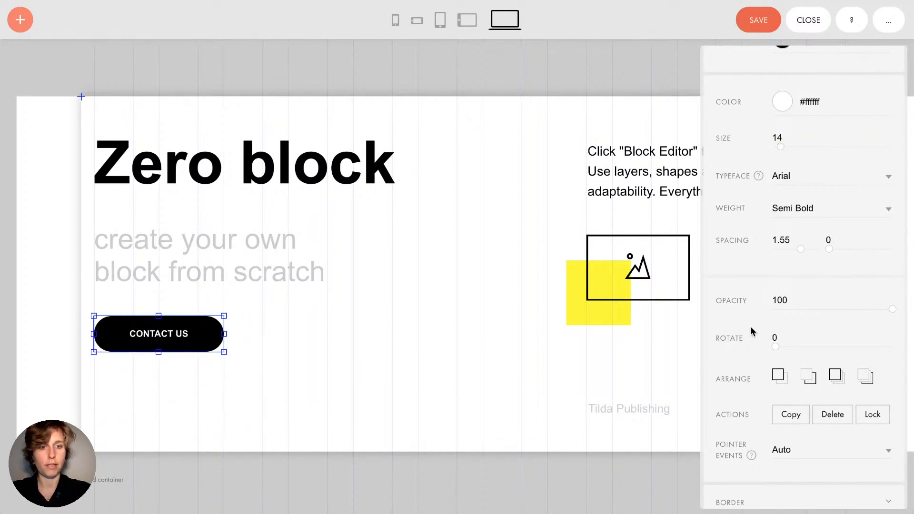
Look over the button's border and shadow options, then close its settings
{"action": "scroll", "coordinate": [750, 327], "scroll_direction": "down", "scroll_amount": 5}
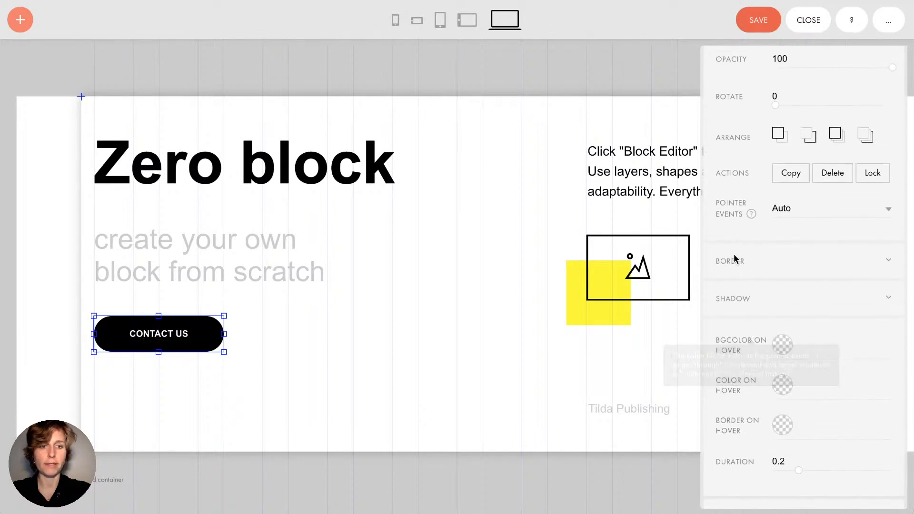
{"action": "left_click", "coordinate": [734, 268]}
{"action": "scroll", "coordinate": [733, 270], "scroll_direction": "down", "scroll_amount": 6}
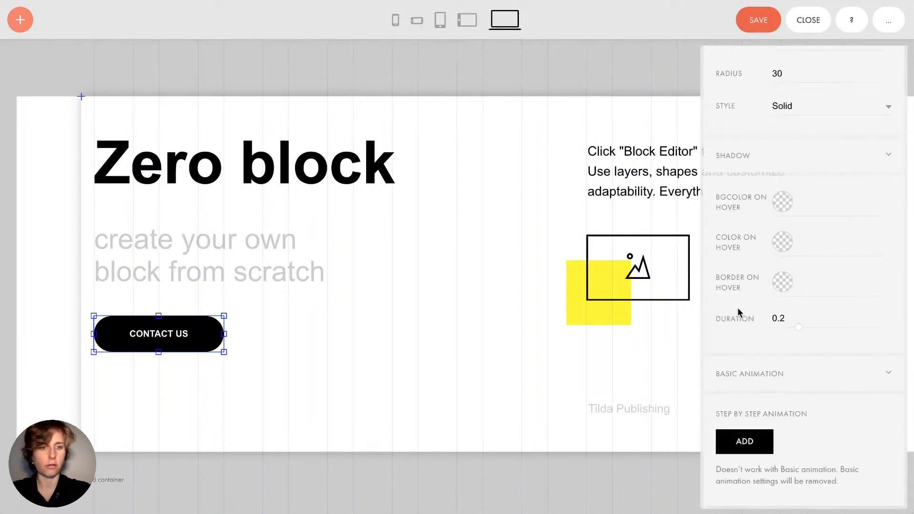
{"action": "left_click", "coordinate": [734, 158]}
{"action": "scroll", "coordinate": [707, 157], "scroll_direction": "up", "scroll_amount": 10}
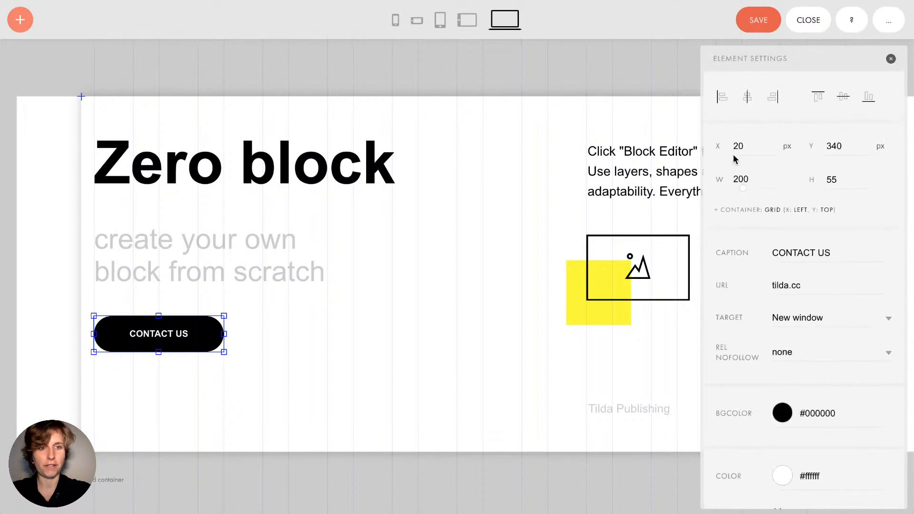
{"action": "left_click", "coordinate": [889, 58]}
{"action": "left_click", "coordinate": [473, 238]}
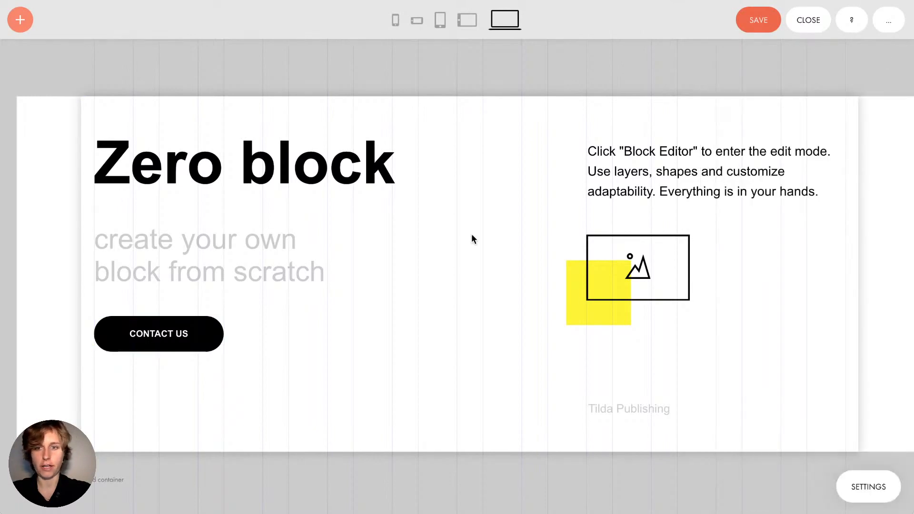
Add a yellow shape beside the heading and stretch it into a wide rectangle
{"action": "left_click", "coordinate": [20, 20]}
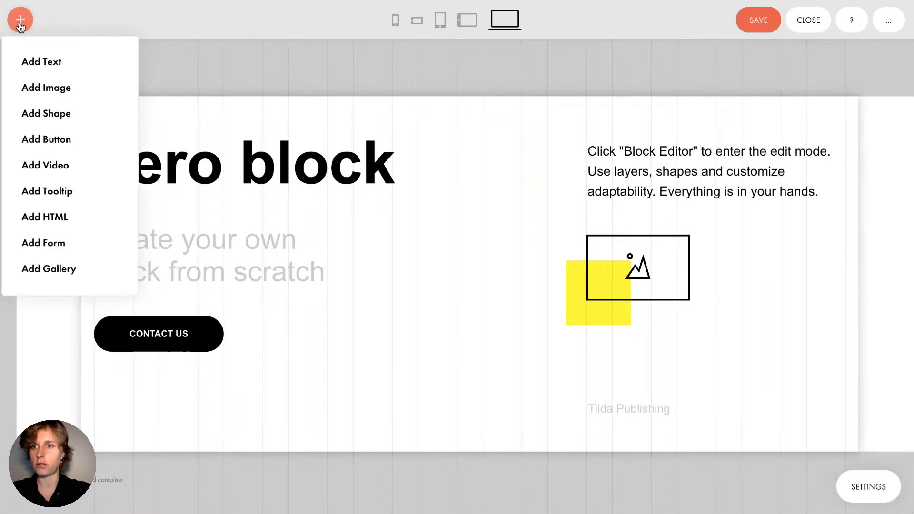
{"action": "left_click", "coordinate": [48, 112]}
{"action": "left_click_drag", "start_coordinate": [135, 141], "coordinate": [317, 293]}
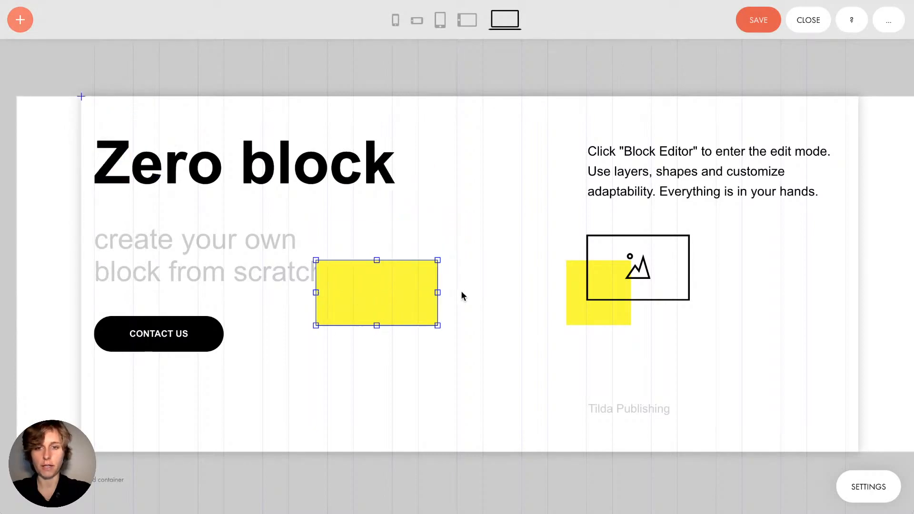
{"action": "left_click_drag", "start_coordinate": [438, 293], "coordinate": [505, 293]}
{"action": "left_click_drag", "start_coordinate": [411, 260], "coordinate": [424, 227]}
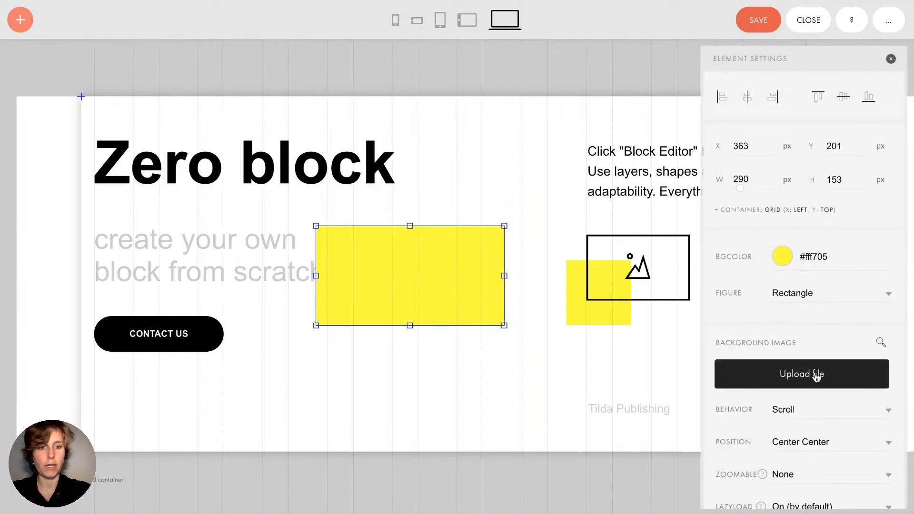
{"action": "scroll", "coordinate": [790, 219], "scroll_direction": "down", "scroll_amount": 1}
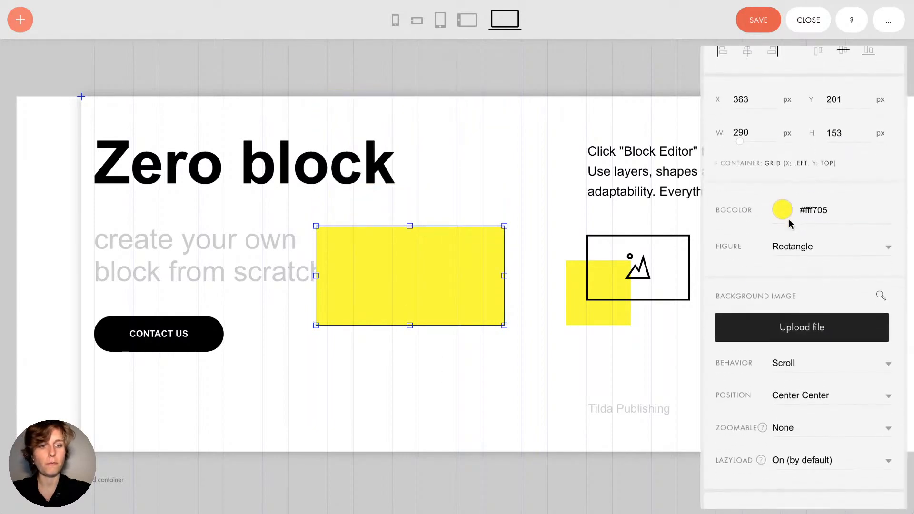
{"action": "scroll", "coordinate": [789, 219], "scroll_direction": "down", "scroll_amount": 2}
Try circle, line and oval figures for the shape, then return it to a rectangle
{"action": "left_click", "coordinate": [793, 157]}
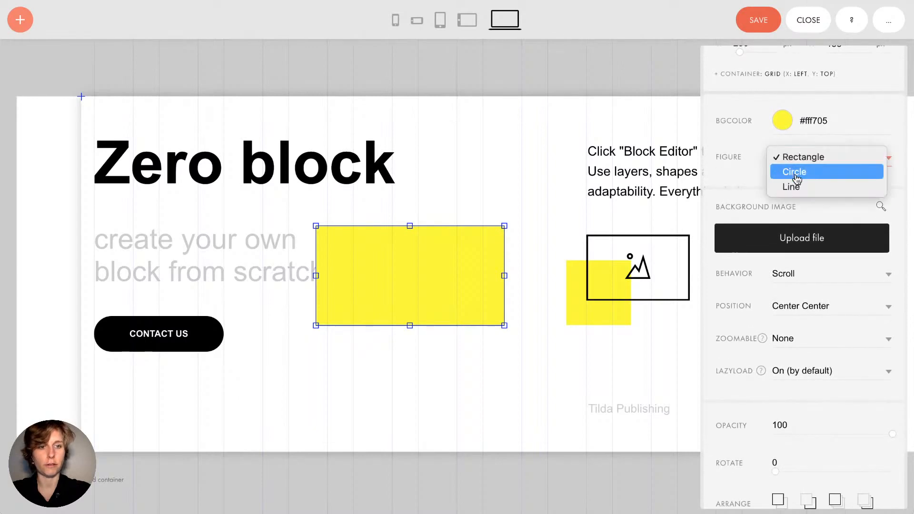
{"action": "left_click", "coordinate": [797, 174]}
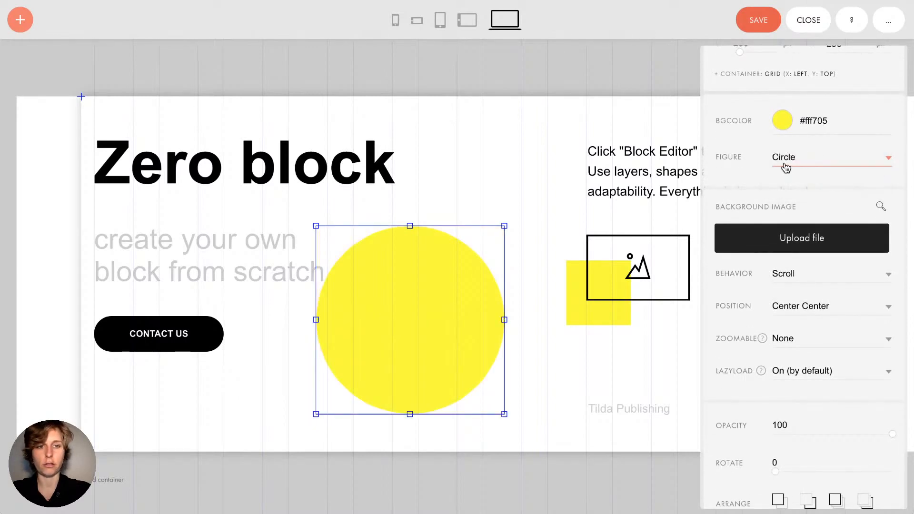
{"action": "left_click", "coordinate": [786, 168]}
{"action": "left_click", "coordinate": [787, 171]}
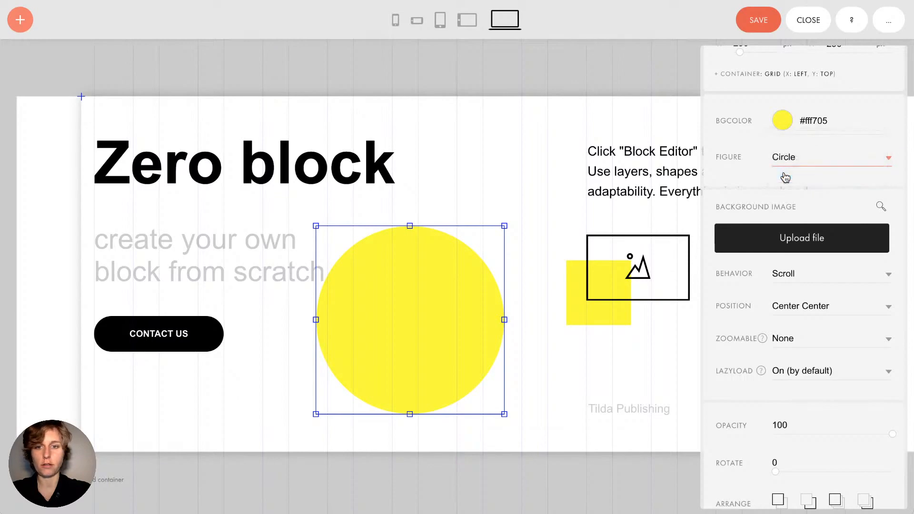
{"action": "left_click", "coordinate": [788, 162]}
{"action": "left_click", "coordinate": [795, 142]}
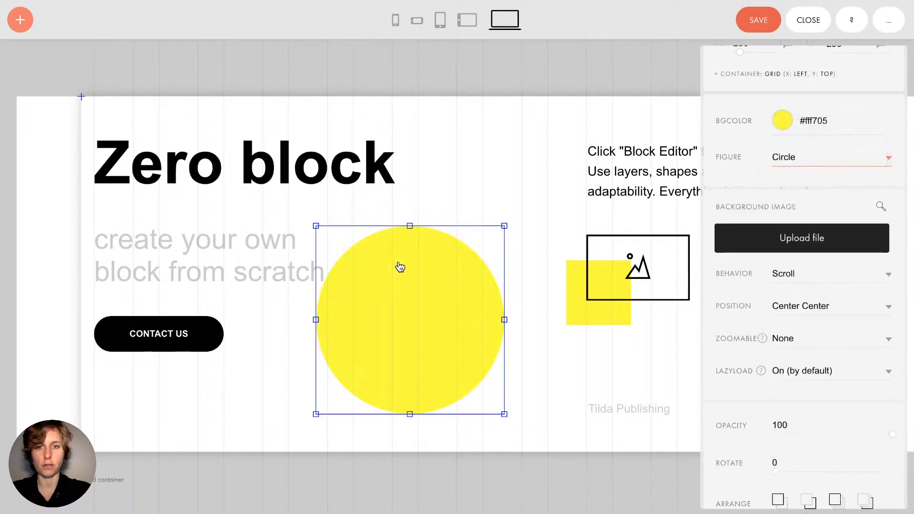
{"action": "left_click_drag", "start_coordinate": [410, 228], "coordinate": [414, 302]}
{"action": "left_click", "coordinate": [788, 156]}
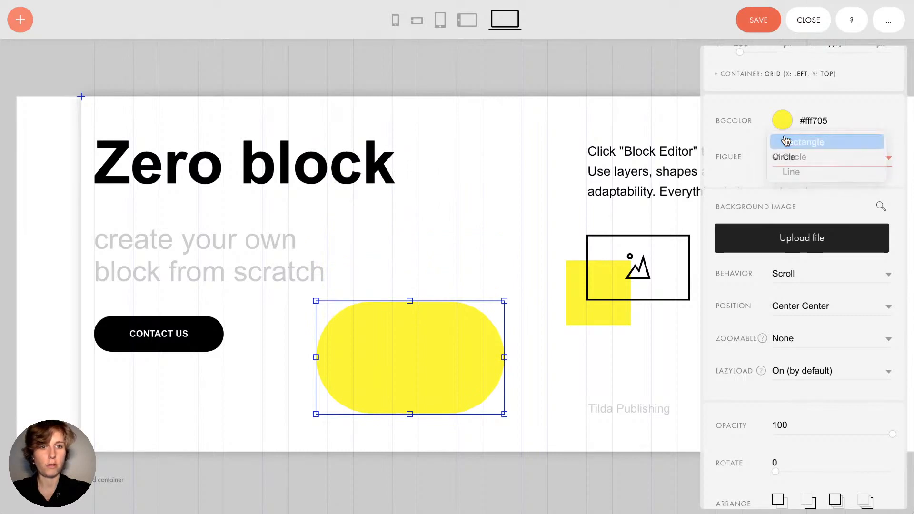
{"action": "left_click", "coordinate": [780, 141]}
Enlarge the yellow rectangle toward the top-left, making it narrower and taller
{"action": "left_click_drag", "start_coordinate": [316, 301], "coordinate": [81, 96]}
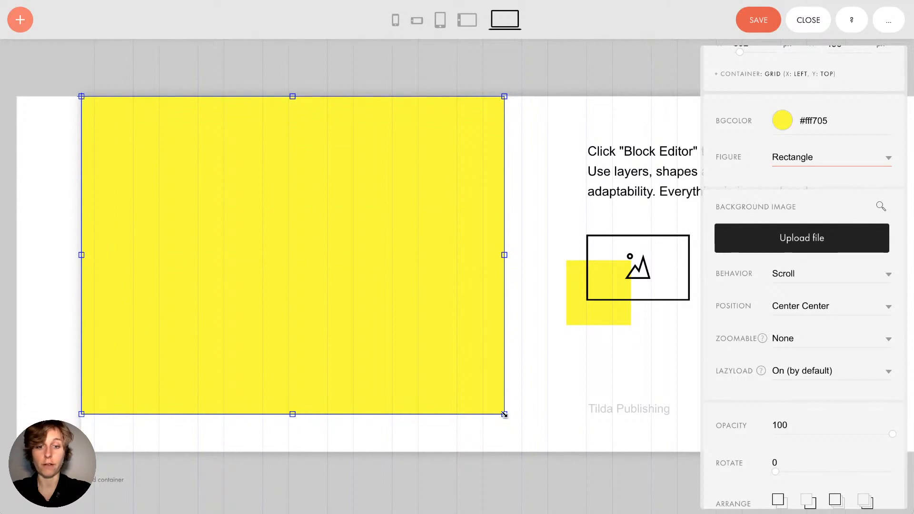
{"action": "left_click_drag", "start_coordinate": [505, 414], "coordinate": [483, 453]}
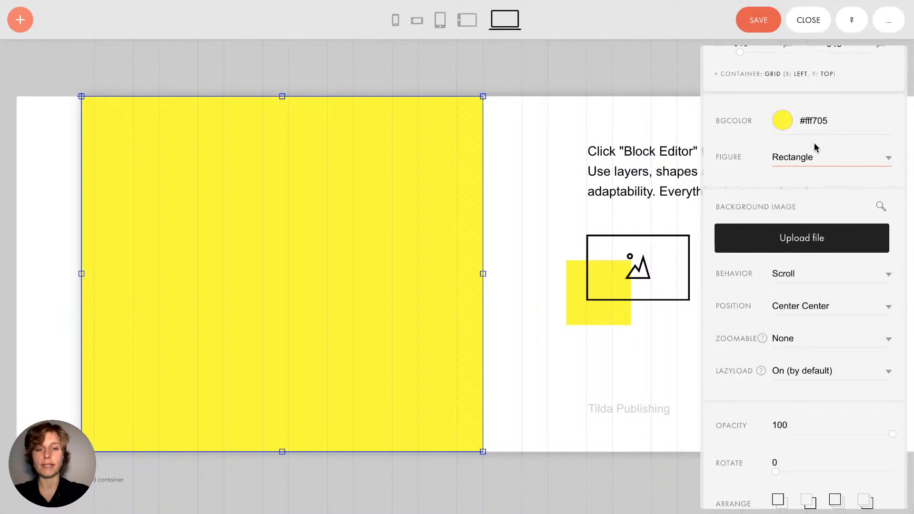
{"action": "scroll", "coordinate": [859, 86], "scroll_direction": "up", "scroll_amount": 3}
Move the yellow shape layer to the bottom of the Layers list
{"action": "left_click", "coordinate": [890, 61]}
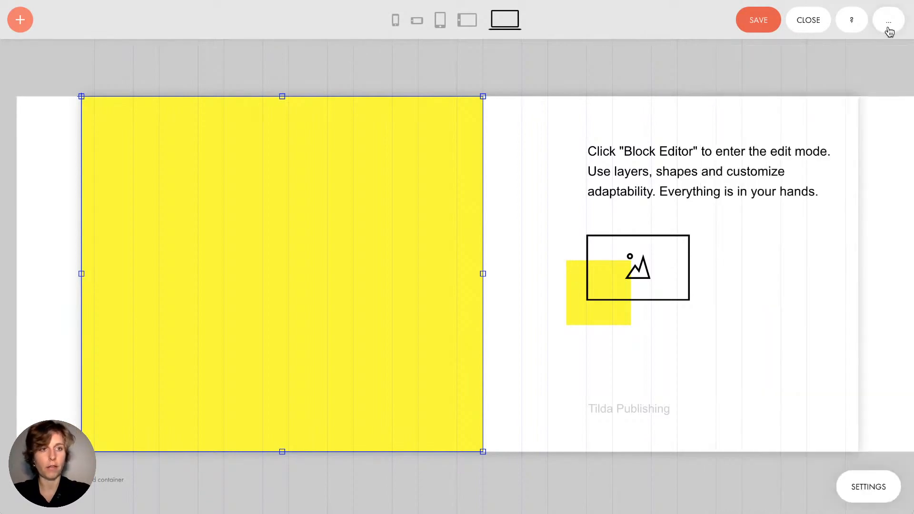
{"action": "left_click", "coordinate": [889, 21]}
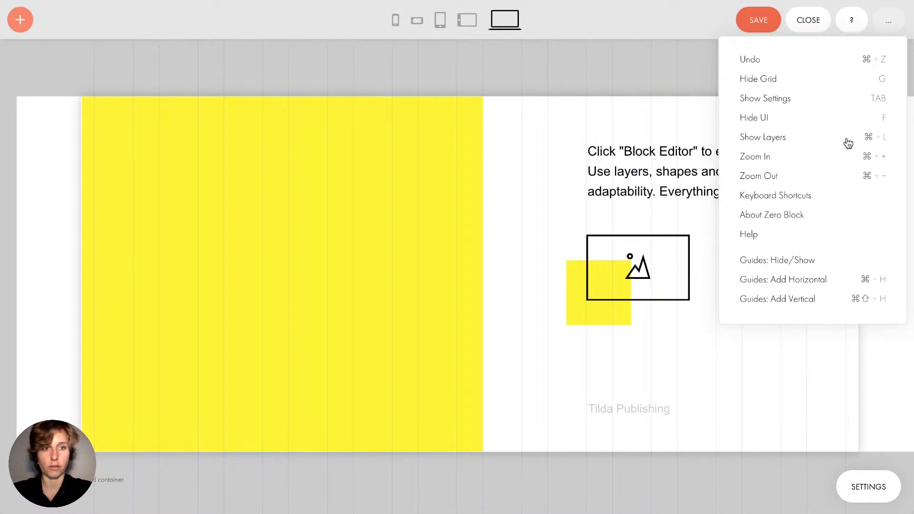
{"action": "left_click", "coordinate": [771, 143]}
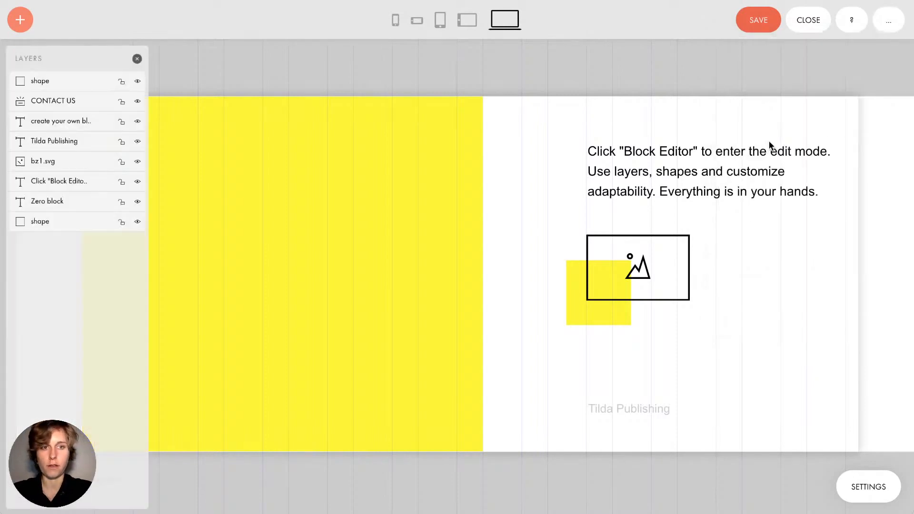
{"action": "left_click", "coordinate": [66, 87]}
{"action": "left_click_drag", "start_coordinate": [87, 106], "coordinate": [68, 241]}
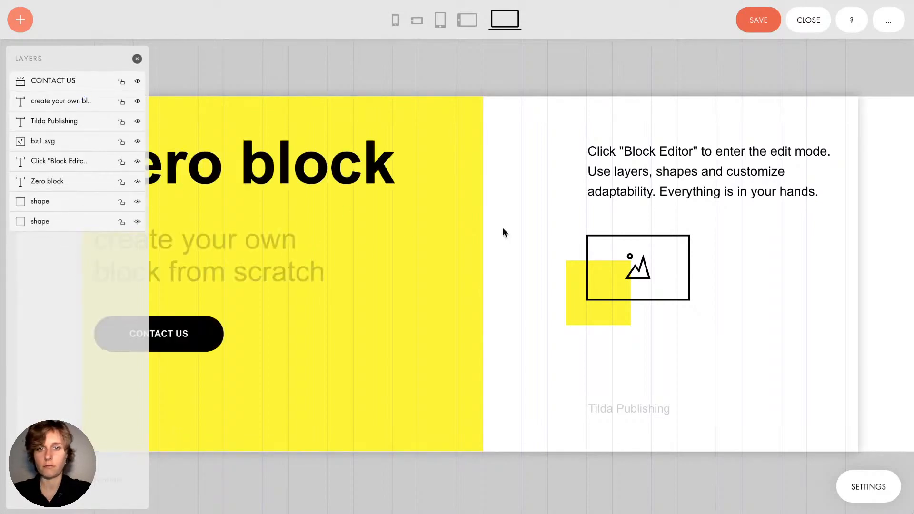
{"action": "left_click", "coordinate": [137, 59]}
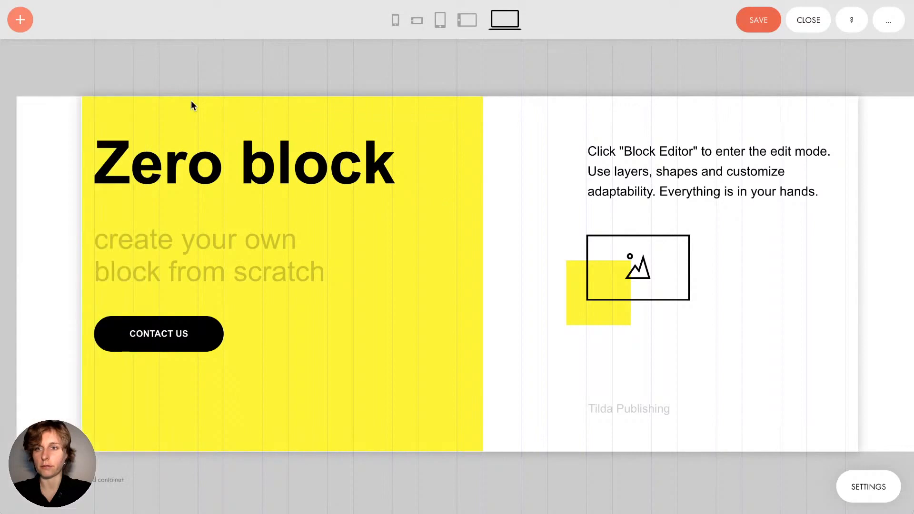
Raise the yellow shape's top edge slightly and narrow the heading's text box
{"action": "left_click", "coordinate": [194, 102]}
{"action": "left_click_drag", "start_coordinate": [282, 96], "coordinate": [282, 94]}
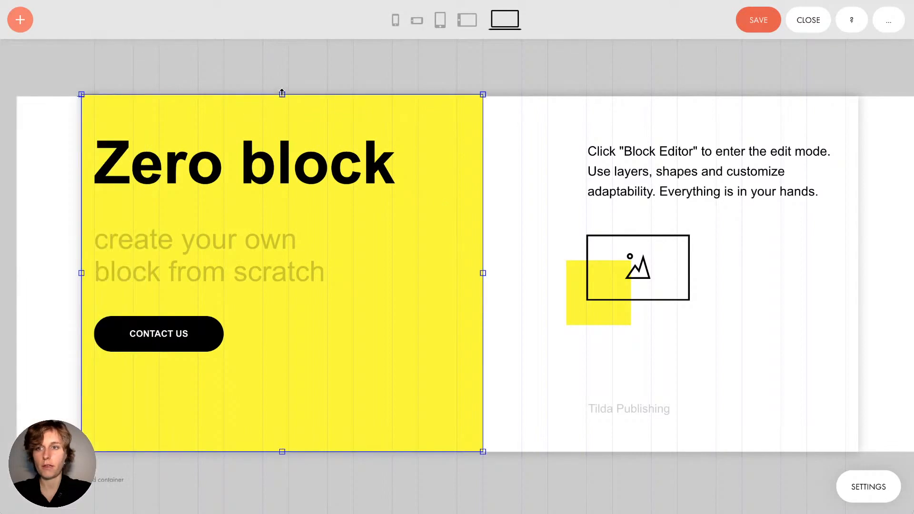
{"action": "left_click", "coordinate": [510, 149]}
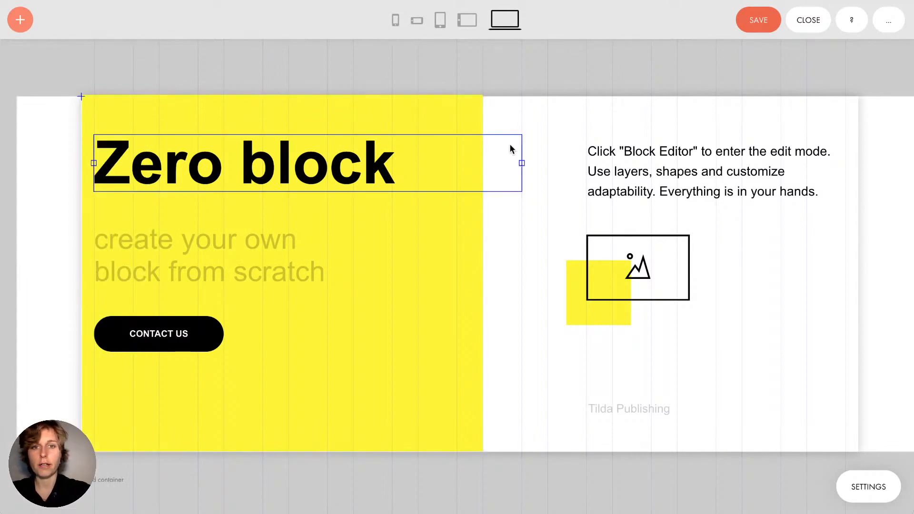
{"action": "left_click", "coordinate": [496, 252]}
{"action": "left_click", "coordinate": [342, 141]}
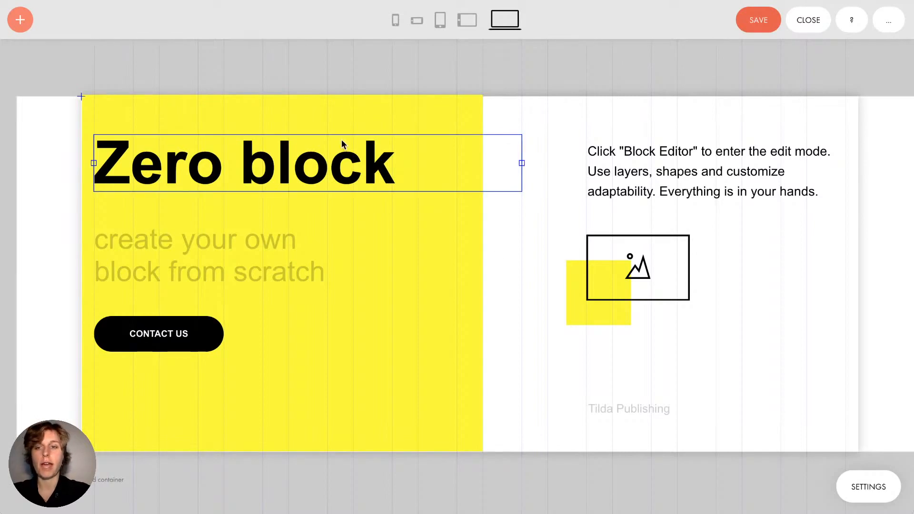
{"action": "left_click_drag", "start_coordinate": [522, 163], "coordinate": [419, 163]}
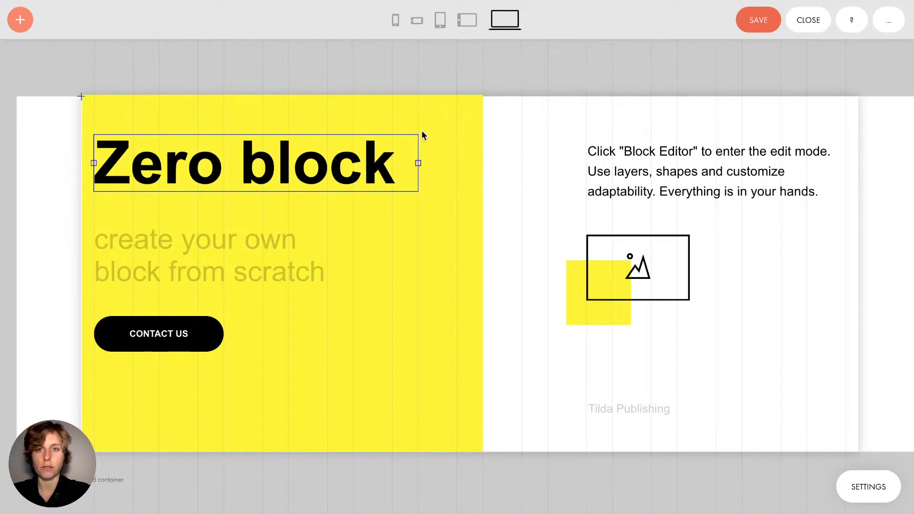
Switch to the tablet layout and widen the yellow artboard
{"action": "left_click", "coordinate": [440, 22]}
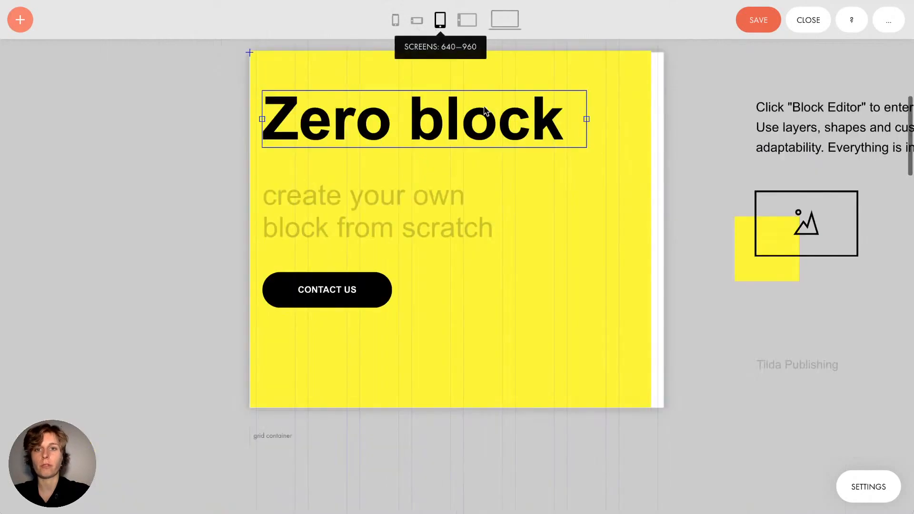
{"action": "left_click", "coordinate": [721, 197]}
{"action": "left_click", "coordinate": [604, 242]}
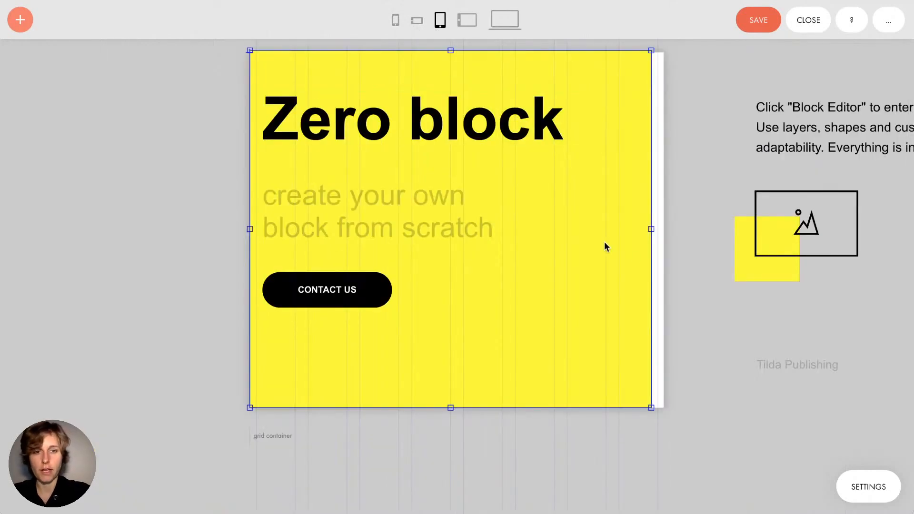
{"action": "scroll", "coordinate": [653, 228], "scroll_direction": "right", "scroll_amount": 5}
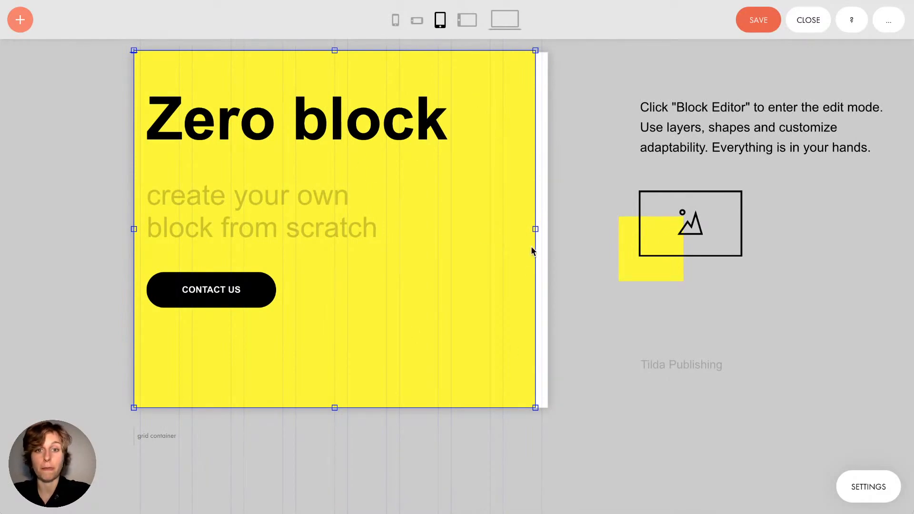
{"action": "left_click_drag", "start_coordinate": [536, 228], "coordinate": [549, 247]}
{"action": "scroll", "coordinate": [549, 248], "scroll_direction": "left", "scroll_amount": 1}
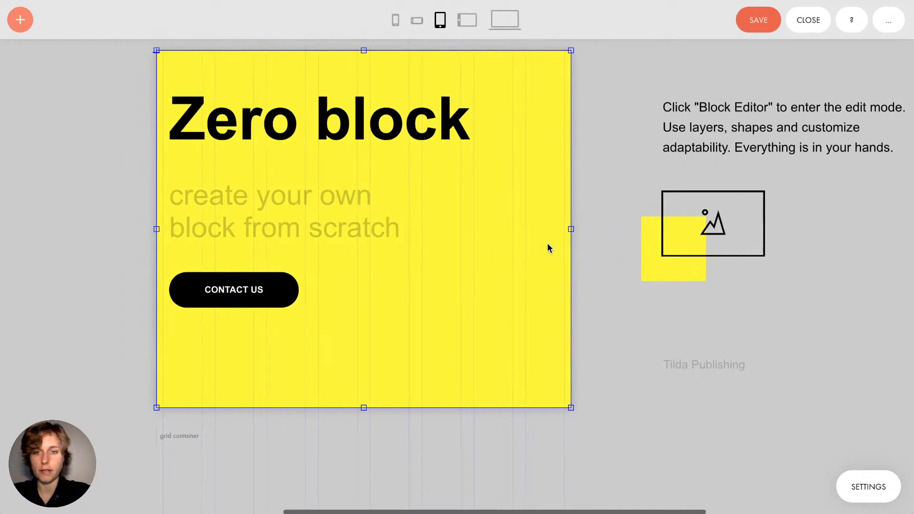
{"action": "left_click_drag", "start_coordinate": [624, 95], "coordinate": [757, 405]}
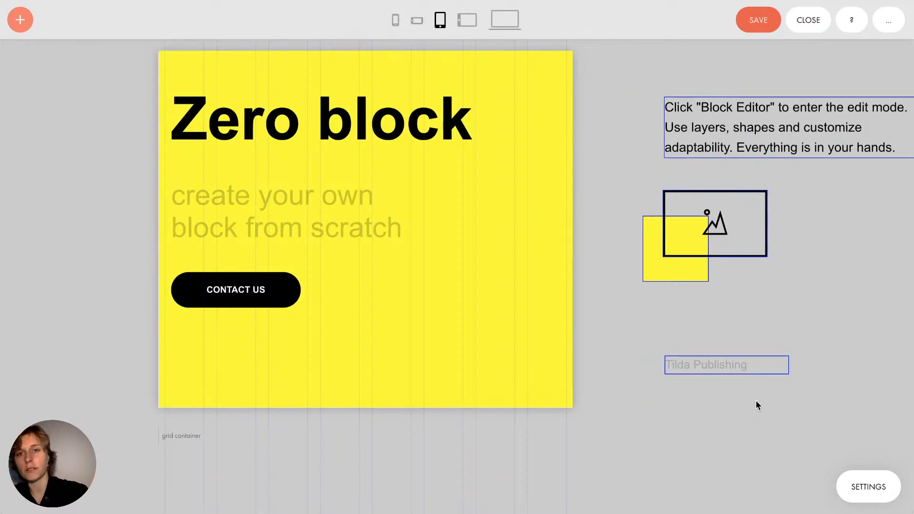
{"action": "left_click", "coordinate": [611, 311]}
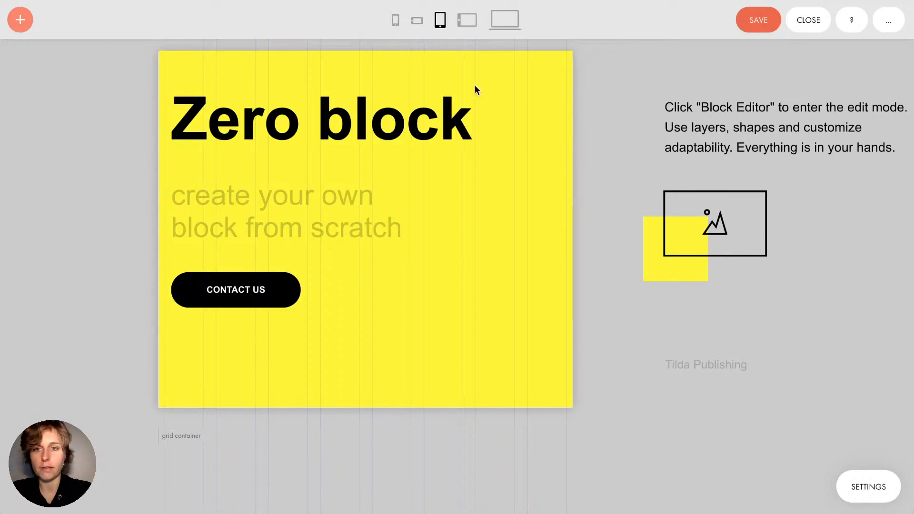
Lower the CONTACT US button, shrink the subtitle, and enlarge and left-align the heading
{"action": "left_click_drag", "start_coordinate": [266, 309], "coordinate": [242, 361]}
{"action": "left_click_drag", "start_coordinate": [262, 202], "coordinate": [256, 226]}
{"action": "key", "text": "minus"}
{"action": "key", "text": "minus"}
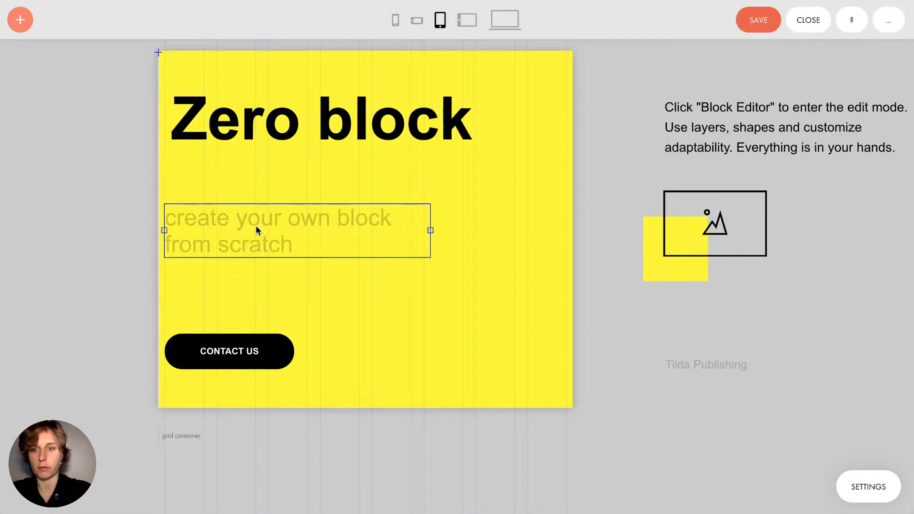
{"action": "left_click", "coordinate": [278, 122]}
{"action": "key", "text": "plus"}
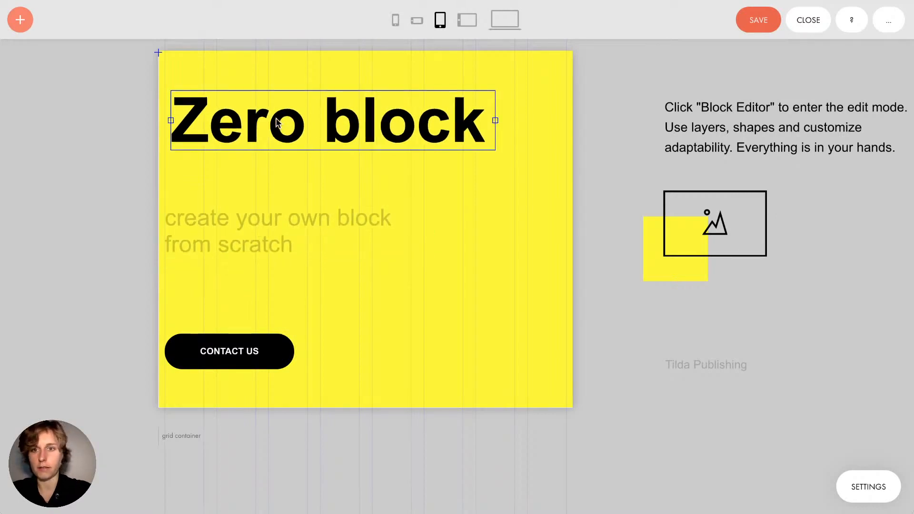
{"action": "left_click_drag", "start_coordinate": [279, 122], "coordinate": [261, 118]}
Move the smaller description paragraph under the subtitle as two lines inside the yellow block
{"action": "left_click_drag", "start_coordinate": [715, 140], "coordinate": [387, 293]}
{"action": "key", "text": "minus"}
{"action": "key", "text": "minus"}
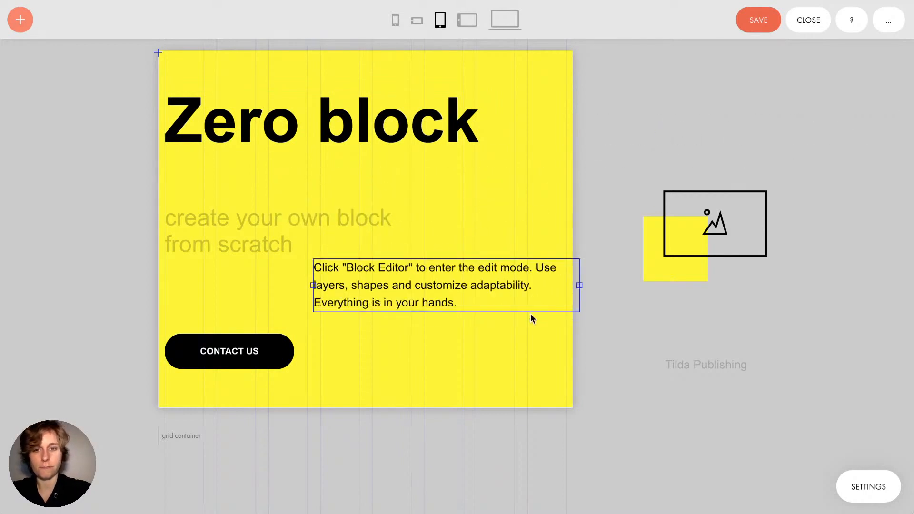
{"action": "left_click_drag", "start_coordinate": [581, 272], "coordinate": [470, 279]}
{"action": "left_click_drag", "start_coordinate": [245, 233], "coordinate": [247, 193]}
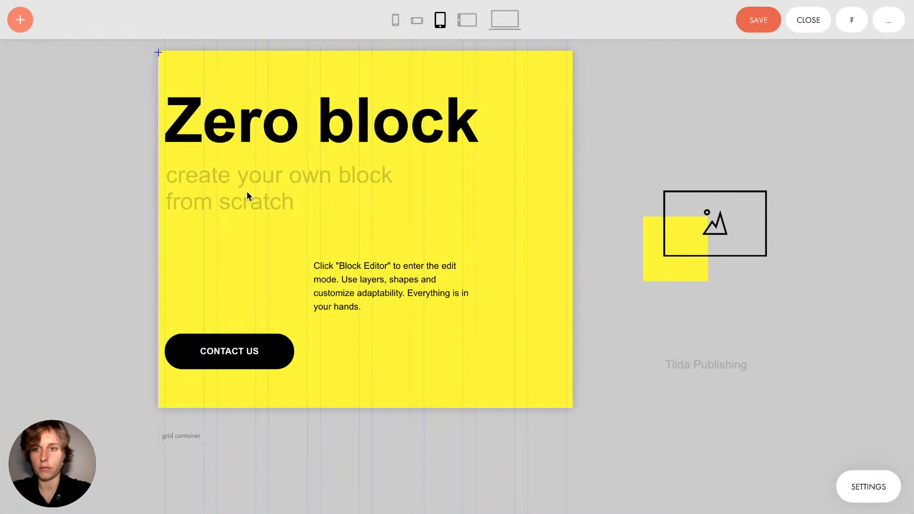
{"action": "left_click_drag", "start_coordinate": [351, 290], "coordinate": [204, 271]}
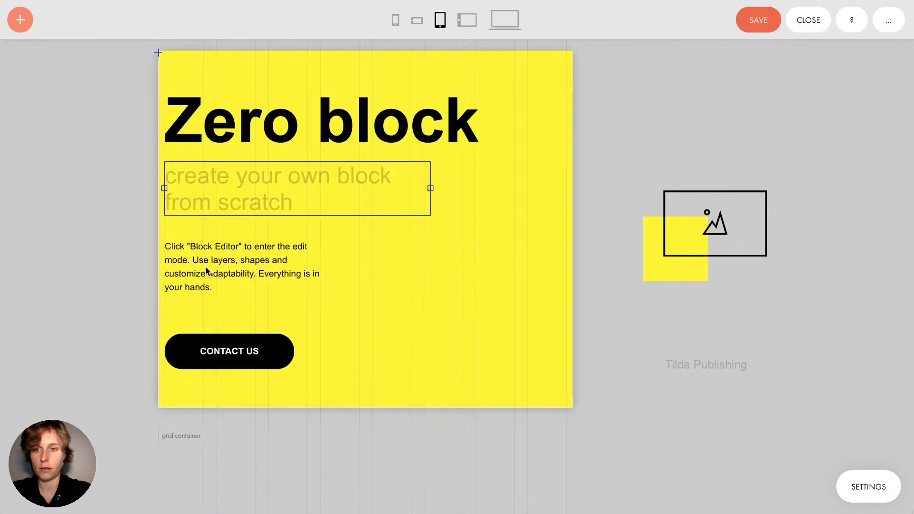
{"action": "left_click", "coordinate": [306, 270]}
{"action": "left_click_drag", "start_coordinate": [320, 266], "coordinate": [419, 264]}
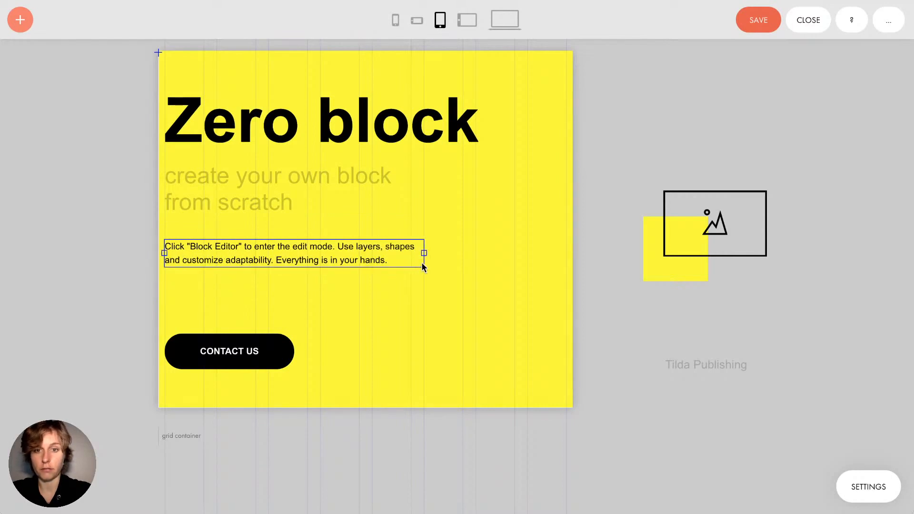
Place Tilda Publishing in the yellow block's lower right and raise the CONTACT US button
{"action": "left_click", "coordinate": [459, 270]}
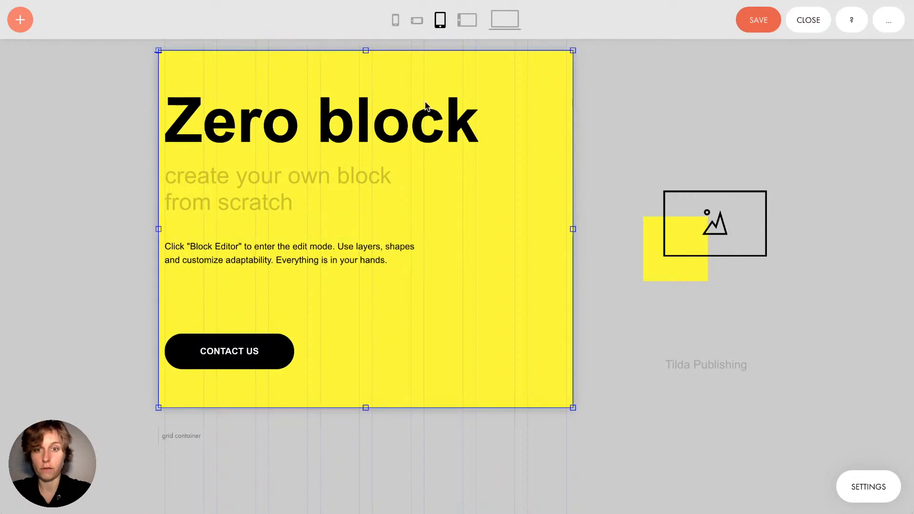
{"action": "left_click", "coordinate": [669, 291]}
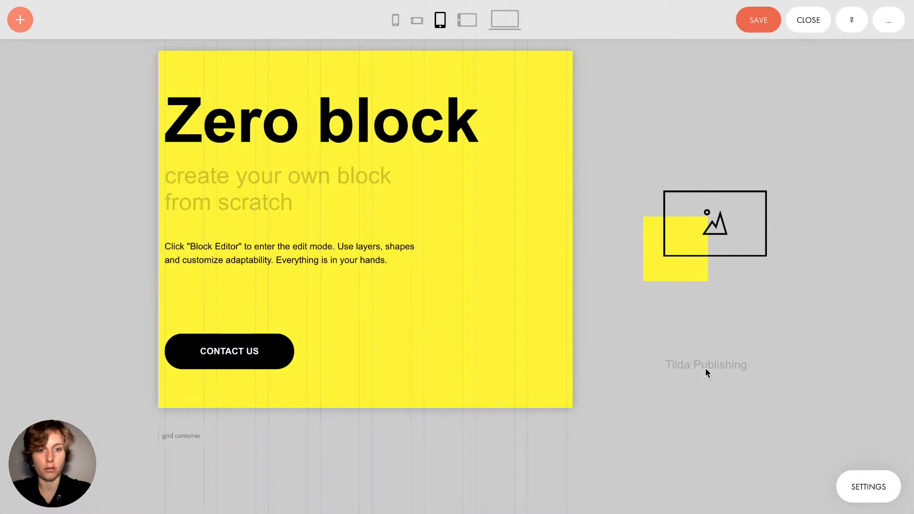
{"action": "left_click_drag", "start_coordinate": [706, 368], "coordinate": [528, 386]}
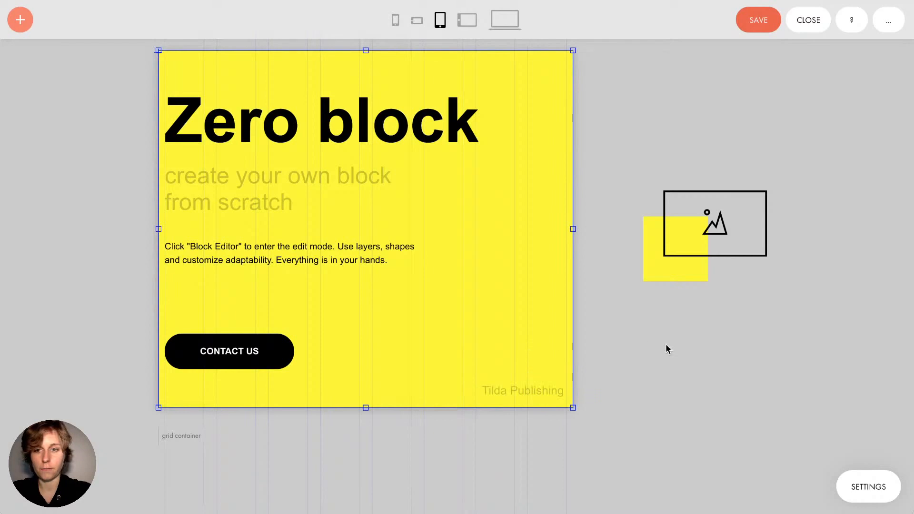
{"action": "left_click", "coordinate": [263, 359]}
{"action": "left_click_drag", "start_coordinate": [263, 359], "coordinate": [263, 339]}
{"action": "left_click", "coordinate": [465, 281]}
{"action": "left_click", "coordinate": [615, 355]}
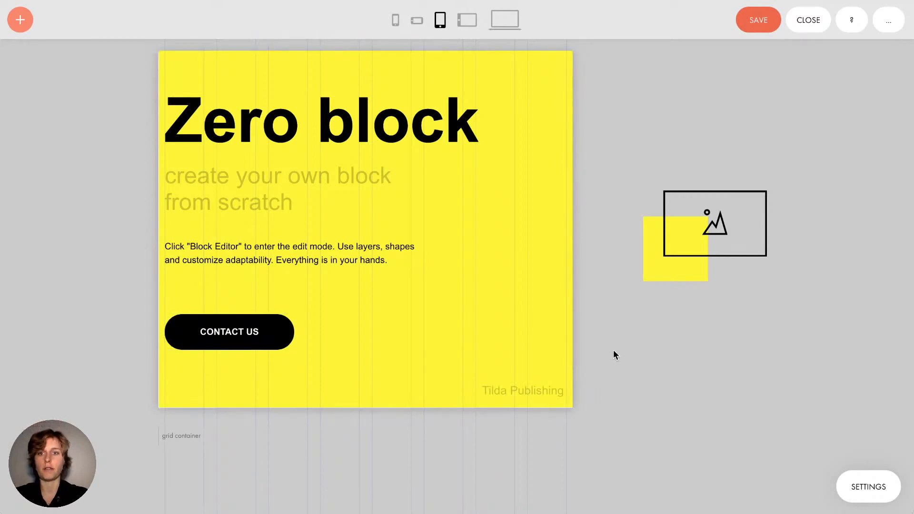
Compare desktop and tablet layouts, save and close the Zero Block, then reopen its editor
{"action": "left_click", "coordinate": [500, 18]}
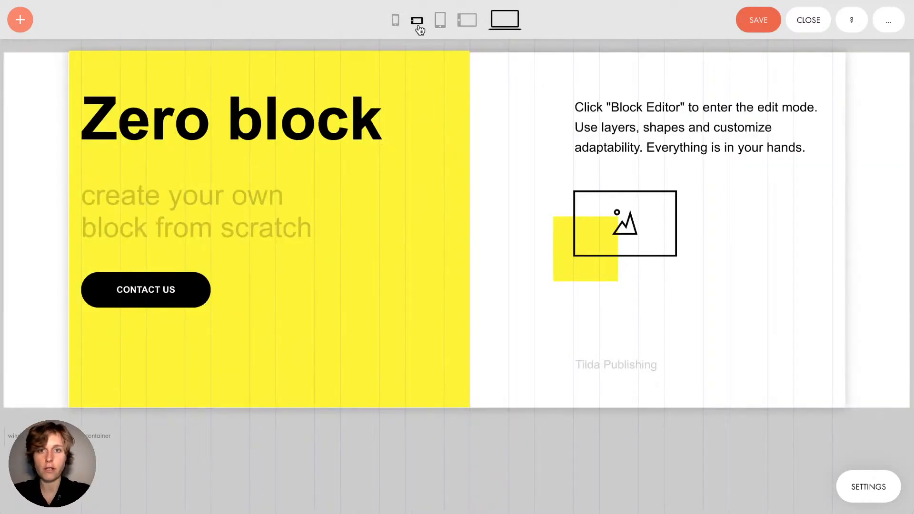
{"action": "left_click", "coordinate": [439, 23]}
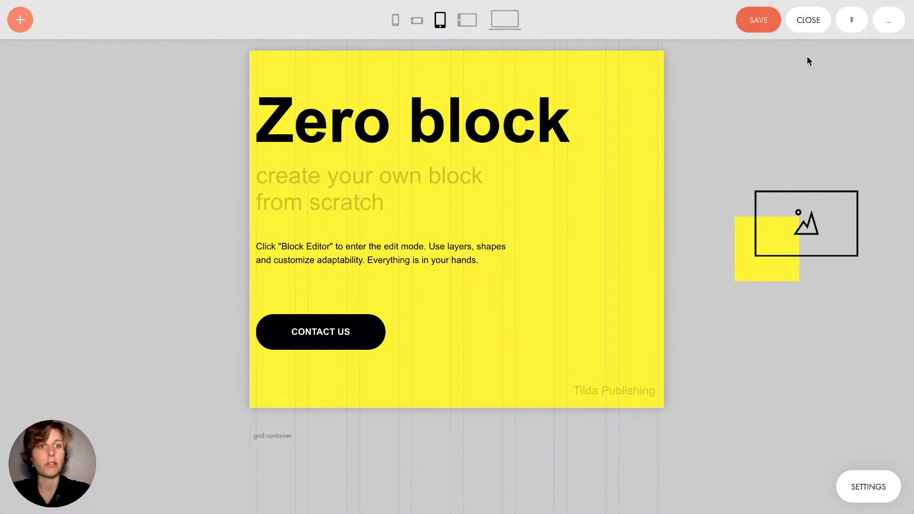
{"action": "left_click", "coordinate": [755, 26]}
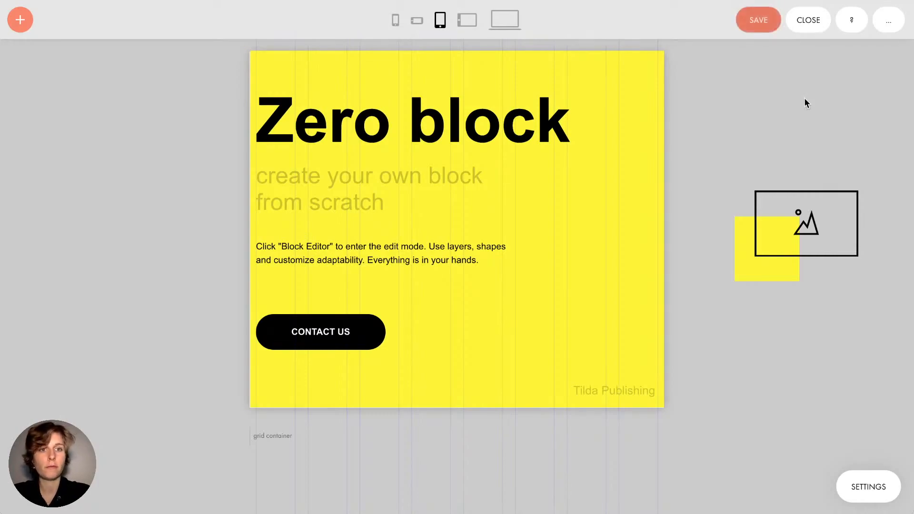
{"action": "left_click", "coordinate": [809, 20]}
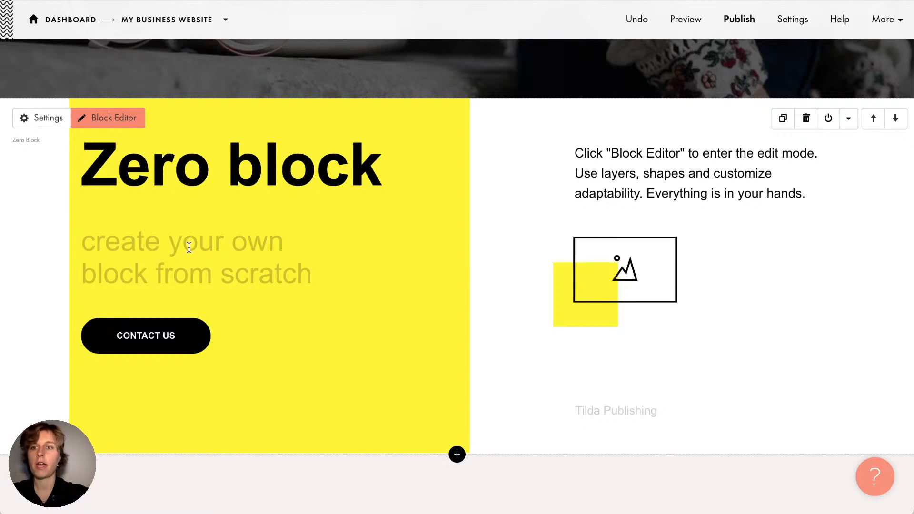
{"action": "left_click", "coordinate": [98, 119]}
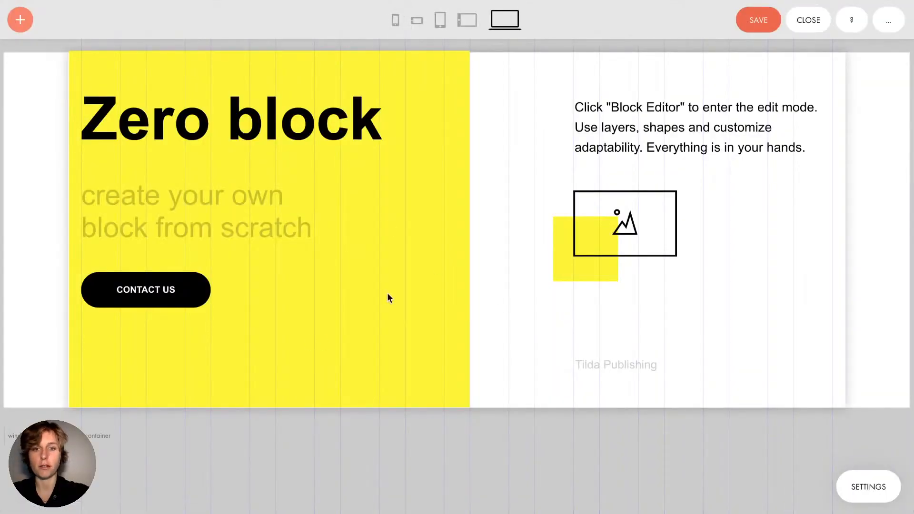
Open the CONTACT US button's element settings
{"action": "left_click", "coordinate": [172, 303]}
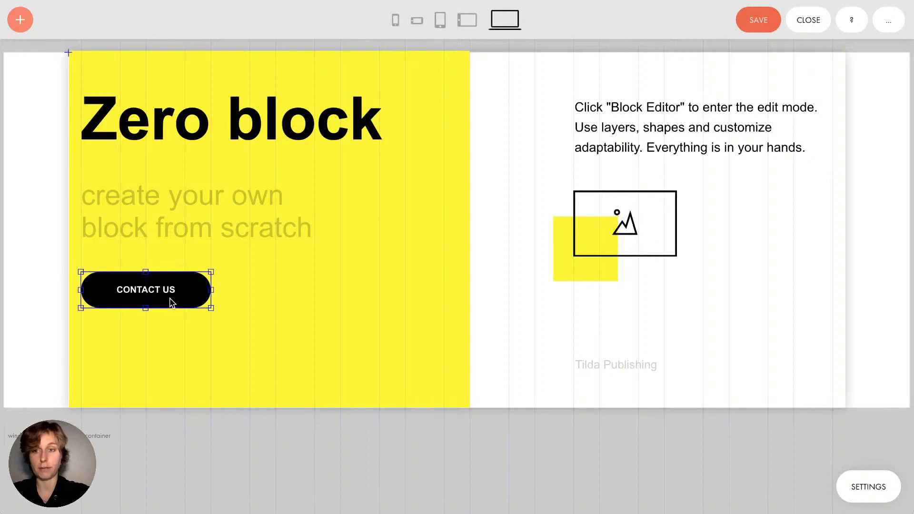
{"action": "left_click", "coordinate": [870, 482]}
{"action": "scroll", "coordinate": [804, 338], "scroll_direction": "down", "scroll_amount": 10}
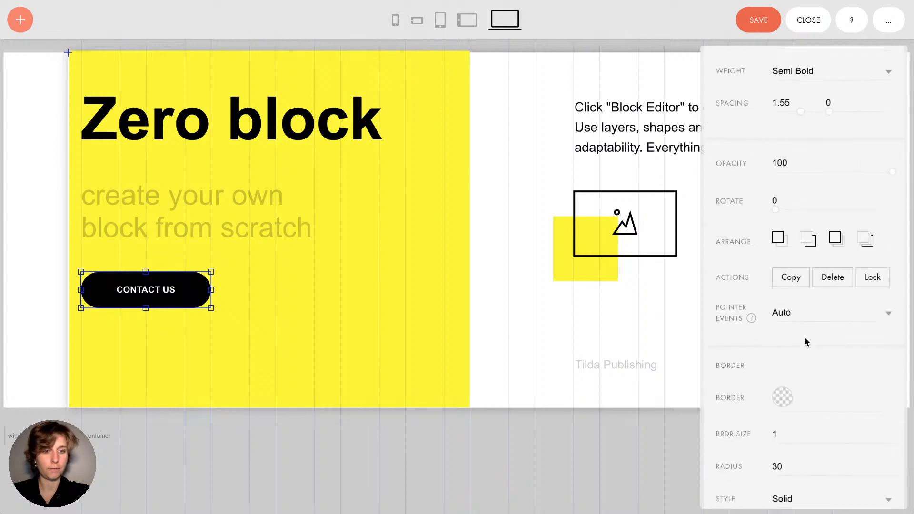
{"action": "scroll", "coordinate": [805, 342], "scroll_direction": "down", "scroll_amount": 8}
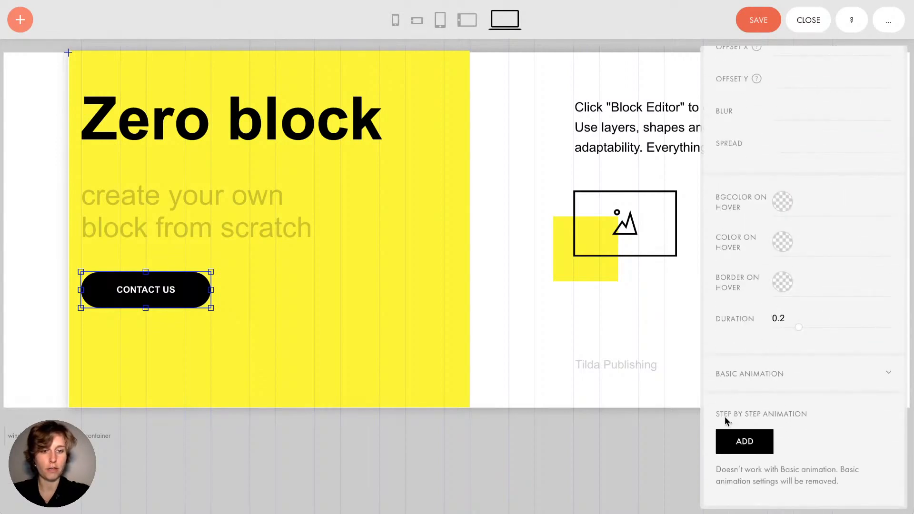
Add a step-by-step animation to the button triggered on Scroll
{"action": "left_click", "coordinate": [745, 442]}
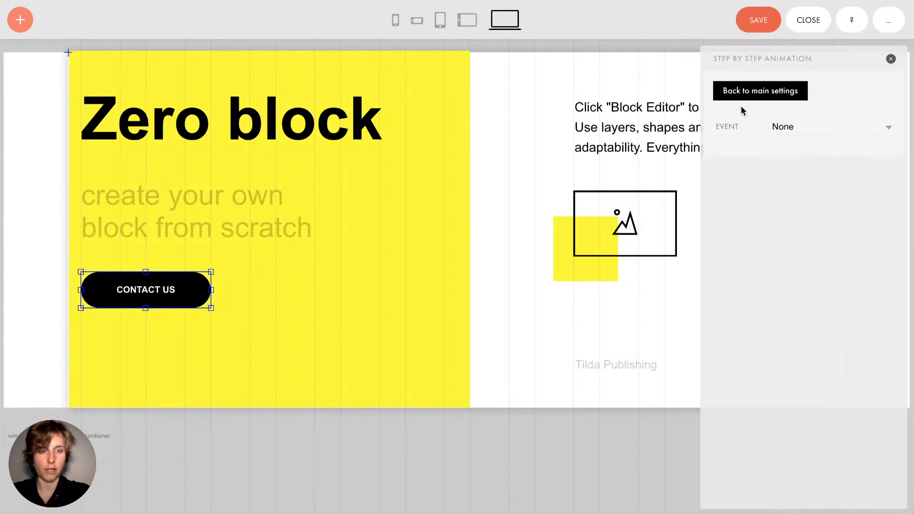
{"action": "left_click", "coordinate": [805, 130]}
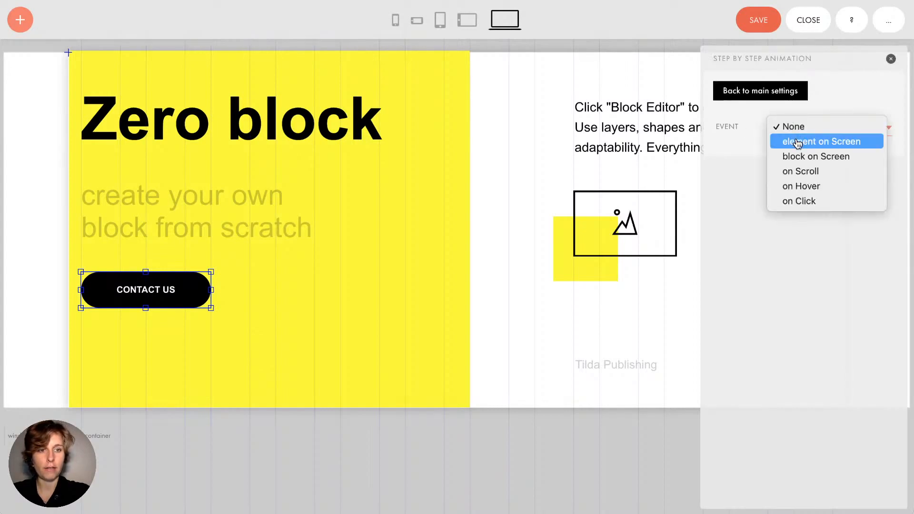
{"action": "left_click", "coordinate": [812, 172]}
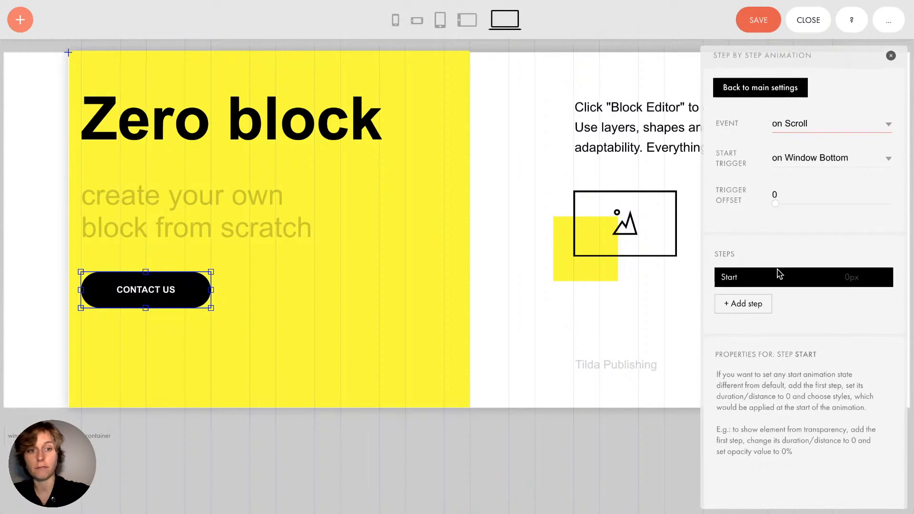
{"action": "scroll", "coordinate": [778, 270], "scroll_direction": "down", "scroll_amount": 2}
{"action": "scroll", "coordinate": [777, 271], "scroll_direction": "up", "scroll_amount": 2}
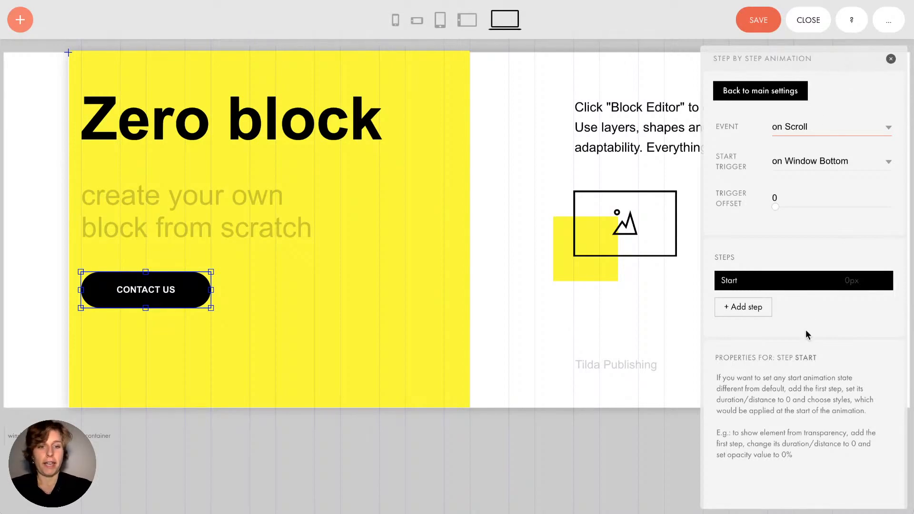
{"action": "scroll", "coordinate": [808, 334], "scroll_direction": "down", "scroll_amount": 3}
{"action": "scroll", "coordinate": [809, 334], "scroll_direction": "up", "scroll_amount": 3}
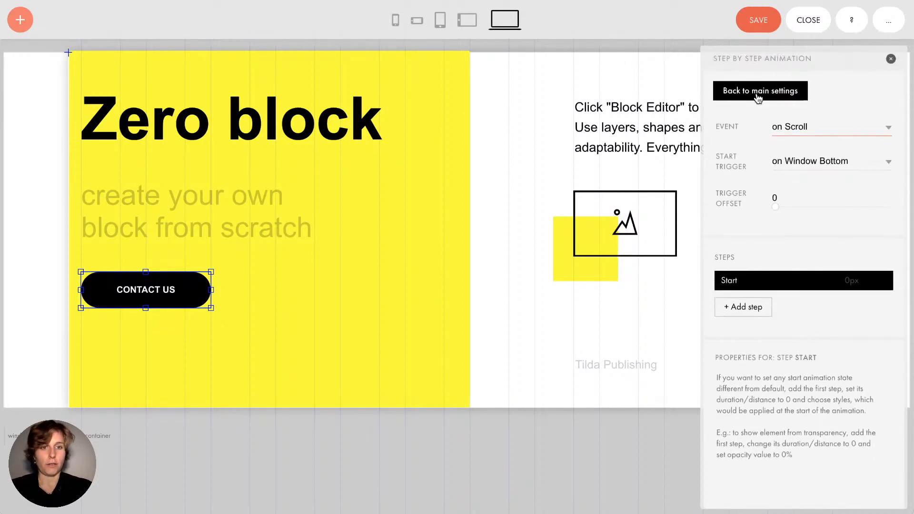
{"action": "left_click", "coordinate": [759, 73]}
{"action": "scroll", "coordinate": [774, 222], "scroll_direction": "down", "scroll_amount": 10}
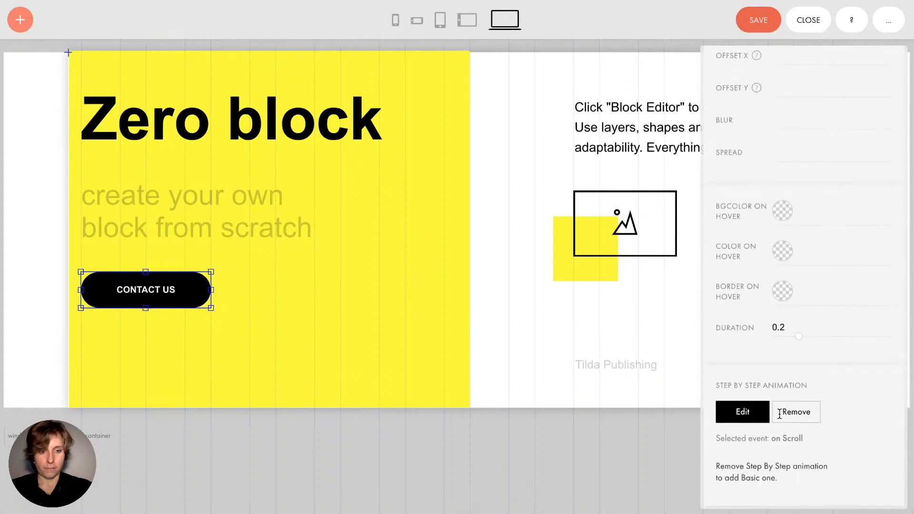
Switch on the button animation for mobile in tablet view, then save and close the block
{"action": "left_click", "coordinate": [441, 19]}
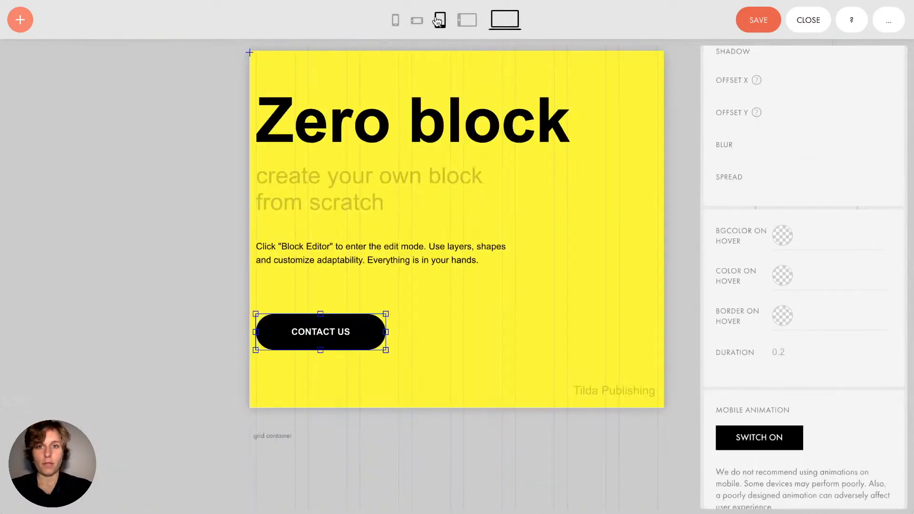
{"action": "scroll", "coordinate": [793, 328], "scroll_direction": "down", "scroll_amount": 1}
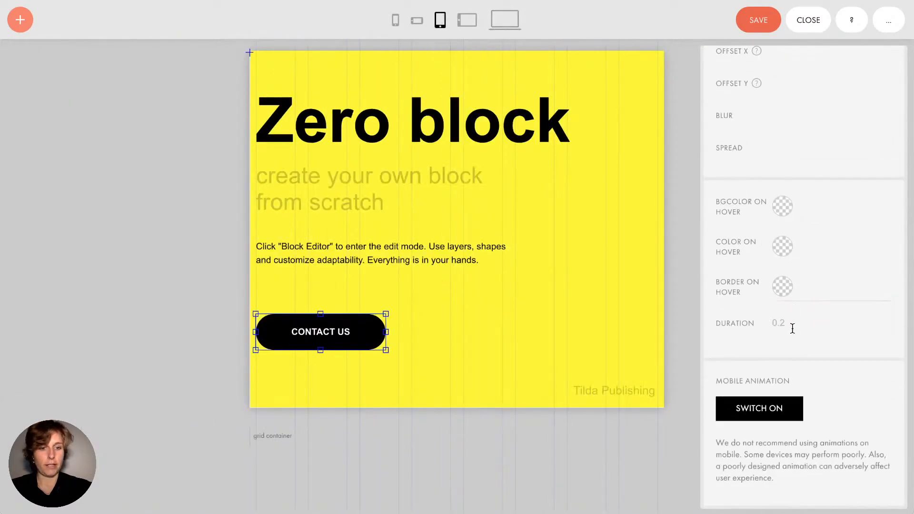
{"action": "left_click", "coordinate": [758, 409]}
{"action": "scroll", "coordinate": [760, 410], "scroll_direction": "down", "scroll_amount": 2}
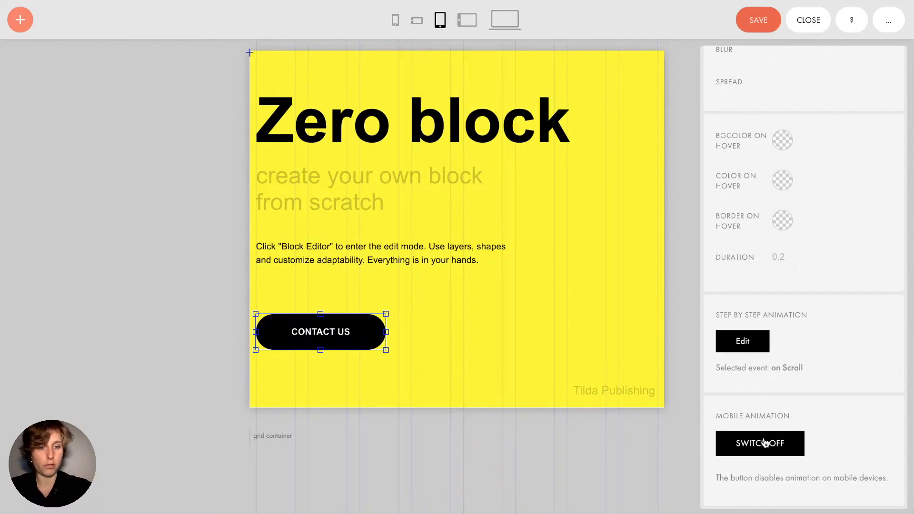
{"action": "left_click", "coordinate": [754, 27]}
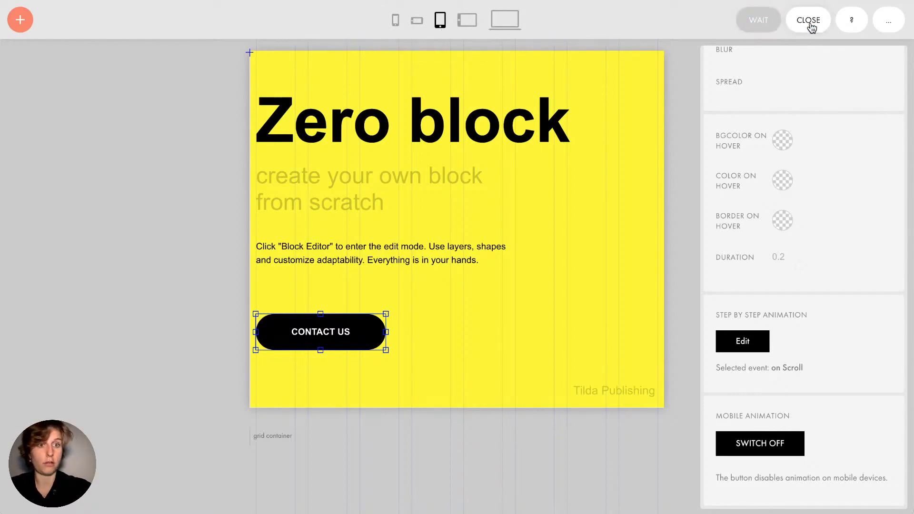
{"action": "left_click", "coordinate": [811, 24]}
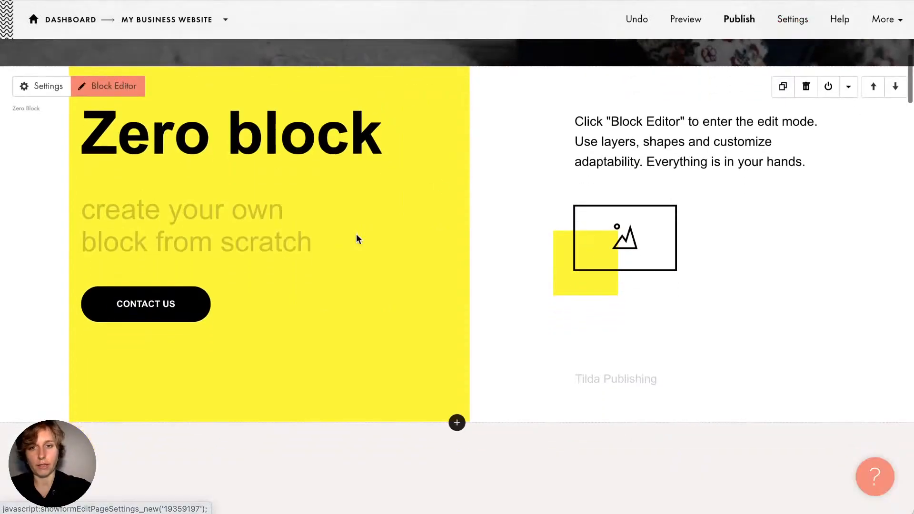
Bring up the Personal stylist cover block's animation settings
{"action": "scroll", "coordinate": [357, 236], "scroll_direction": "up", "scroll_amount": 7}
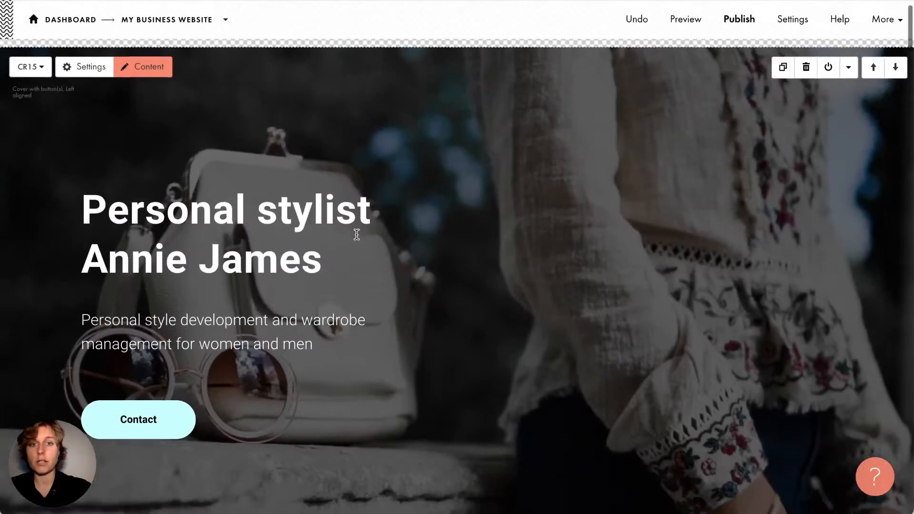
{"action": "scroll", "coordinate": [356, 233], "scroll_direction": "down", "scroll_amount": 1}
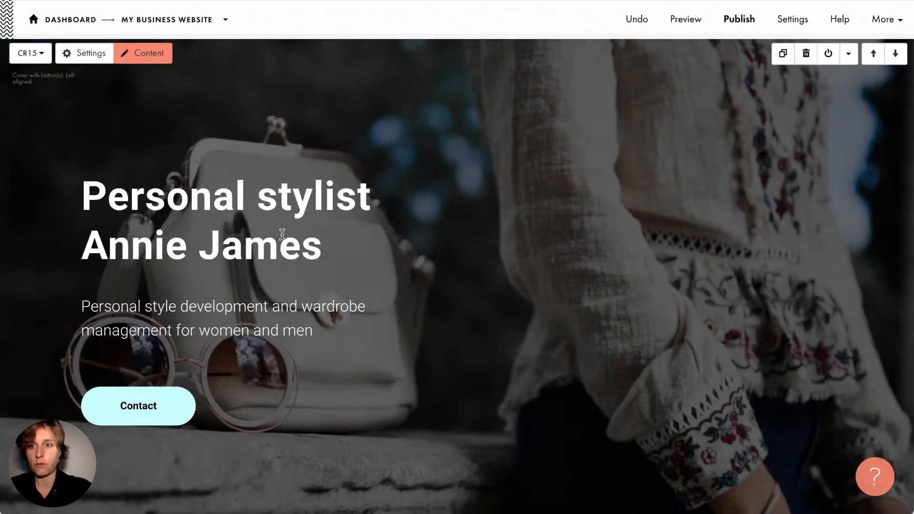
{"action": "left_click", "coordinate": [91, 55]}
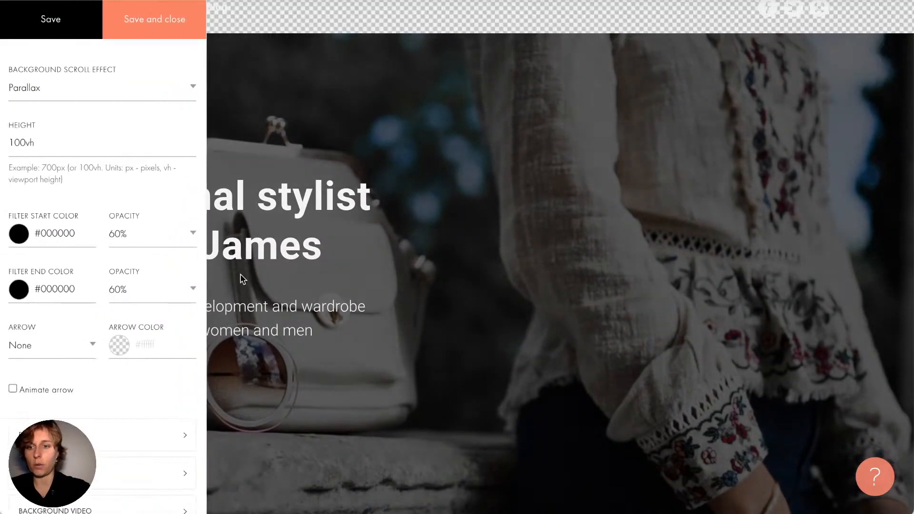
{"action": "left_click", "coordinate": [243, 279]}
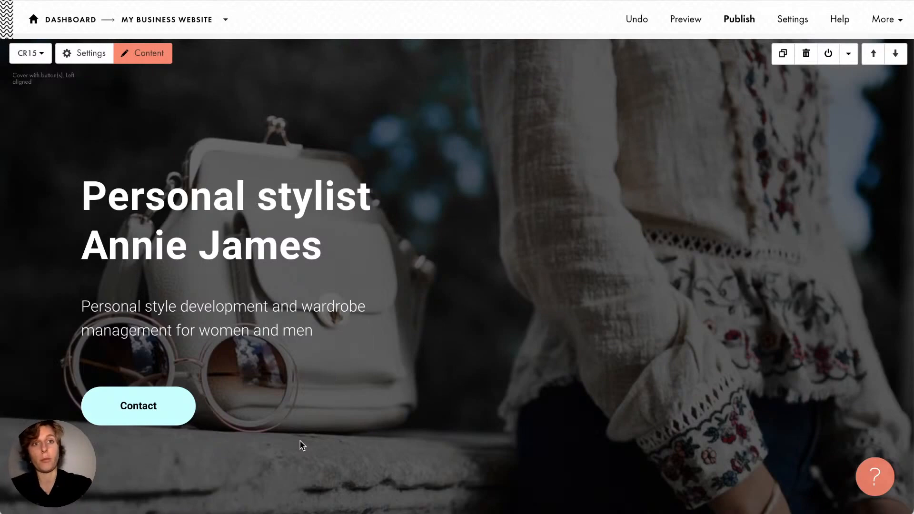
{"action": "left_click", "coordinate": [94, 55]}
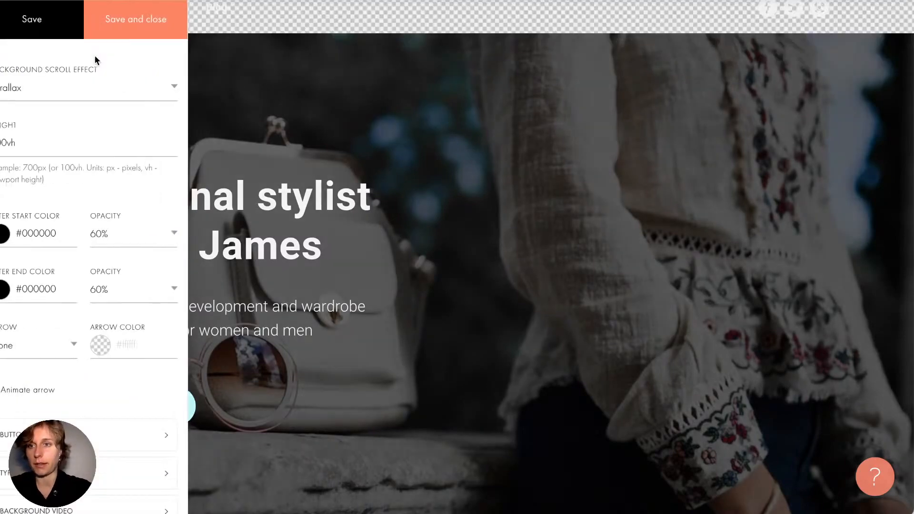
{"action": "scroll", "coordinate": [172, 345], "scroll_direction": "down", "scroll_amount": 7}
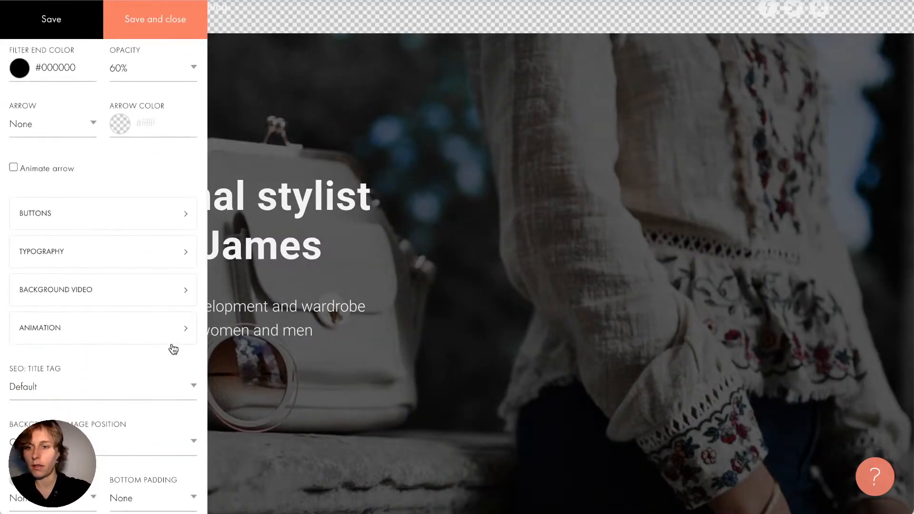
{"action": "left_click", "coordinate": [62, 219]}
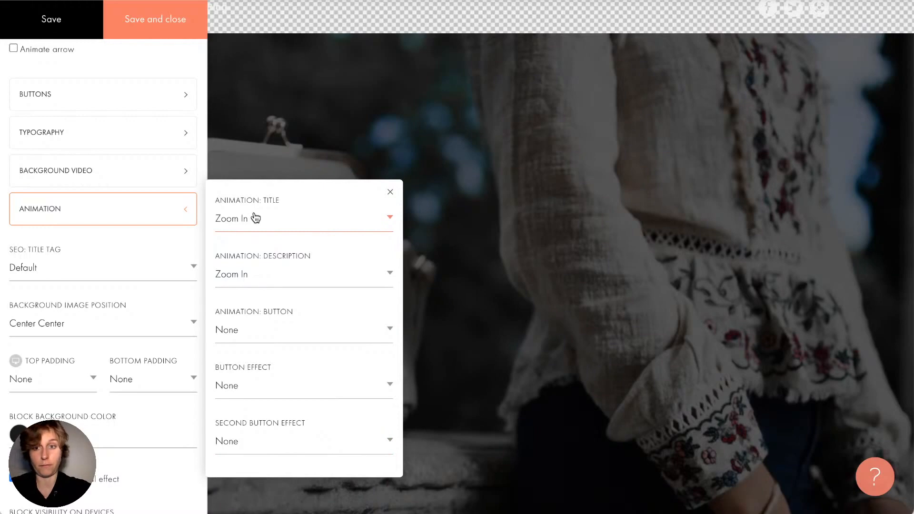
Set the button to Fade In Right, the title and description to Fade In, and save
{"action": "left_click", "coordinate": [255, 333]}
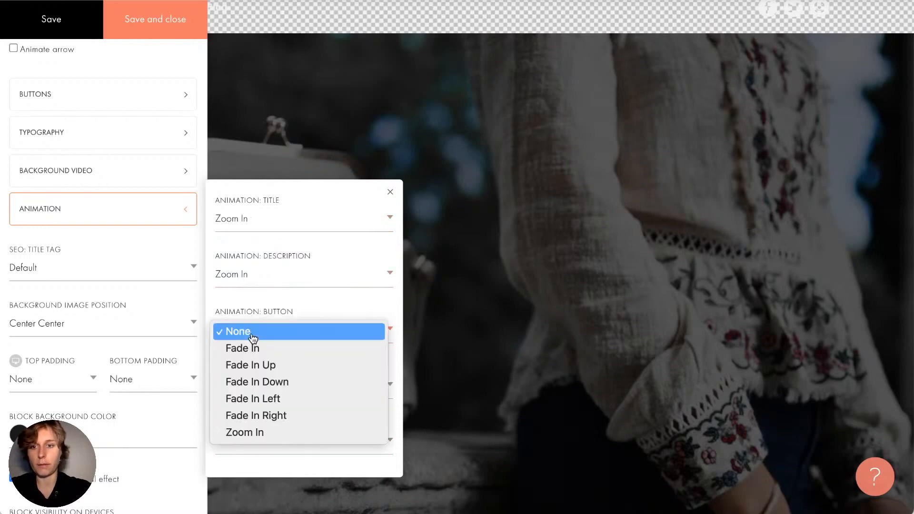
{"action": "left_click", "coordinate": [316, 422]}
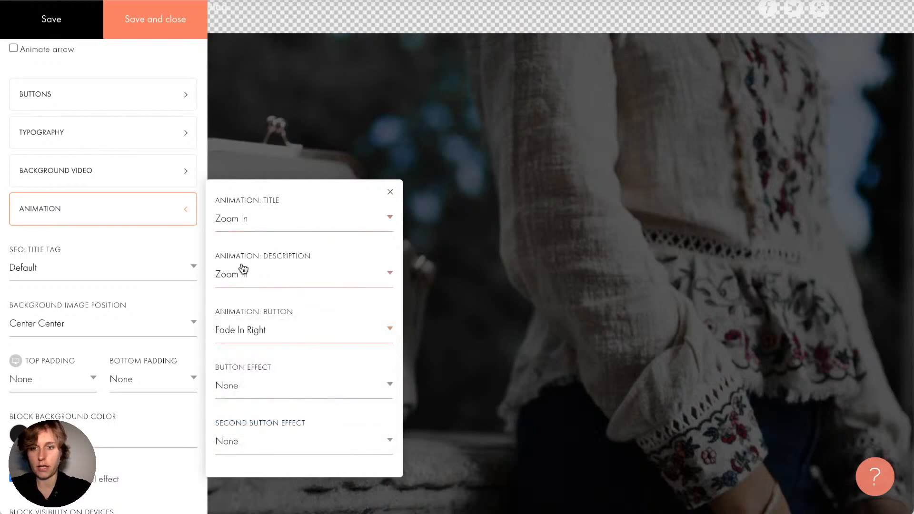
{"action": "left_click", "coordinate": [263, 219]}
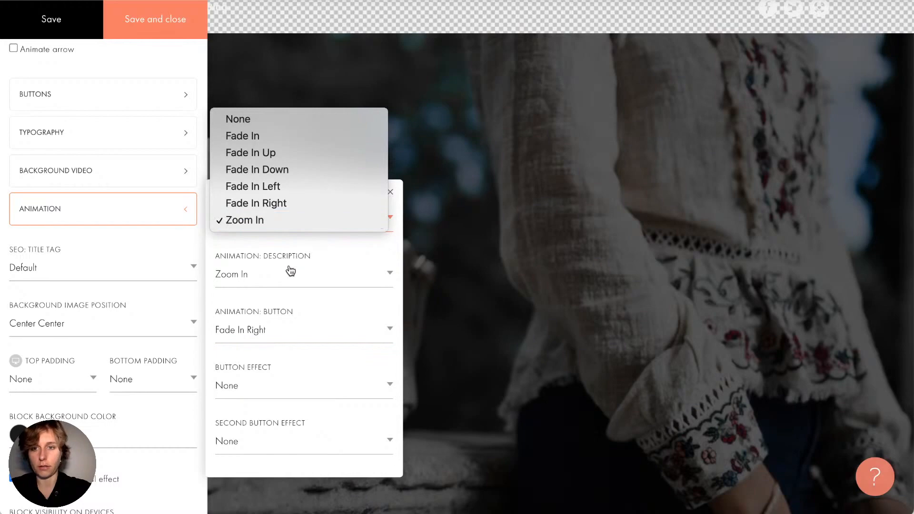
{"action": "left_click", "coordinate": [275, 138]}
{"action": "left_click", "coordinate": [267, 274]}
{"action": "left_click", "coordinate": [252, 190]}
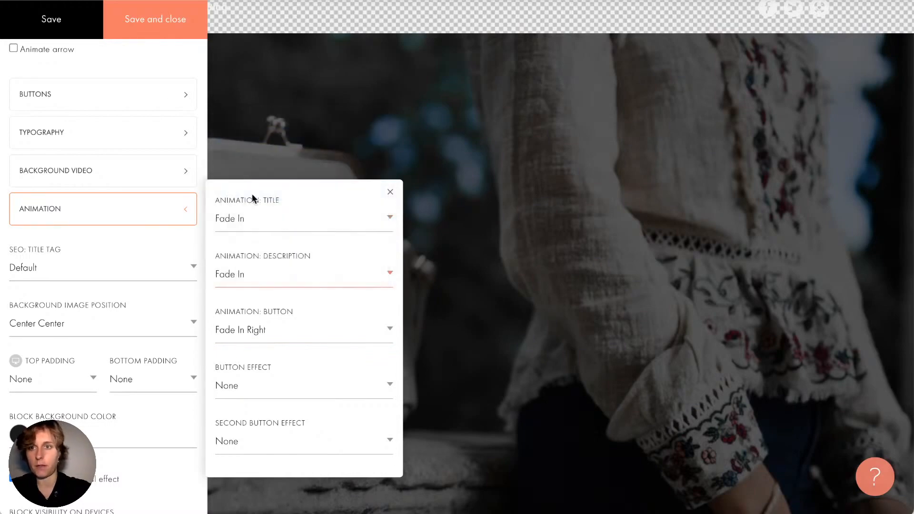
{"action": "left_click", "coordinate": [152, 25]}
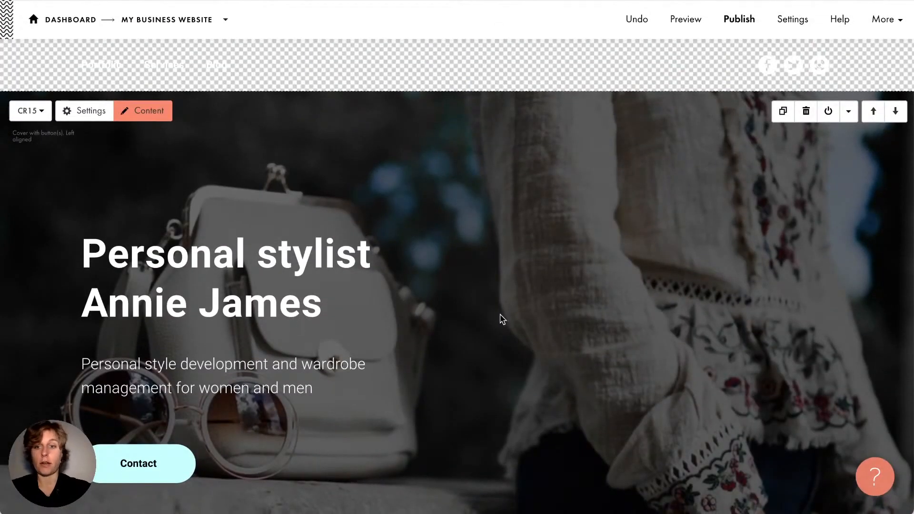
{"action": "scroll", "coordinate": [503, 320], "scroll_direction": "down", "scroll_amount": 1}
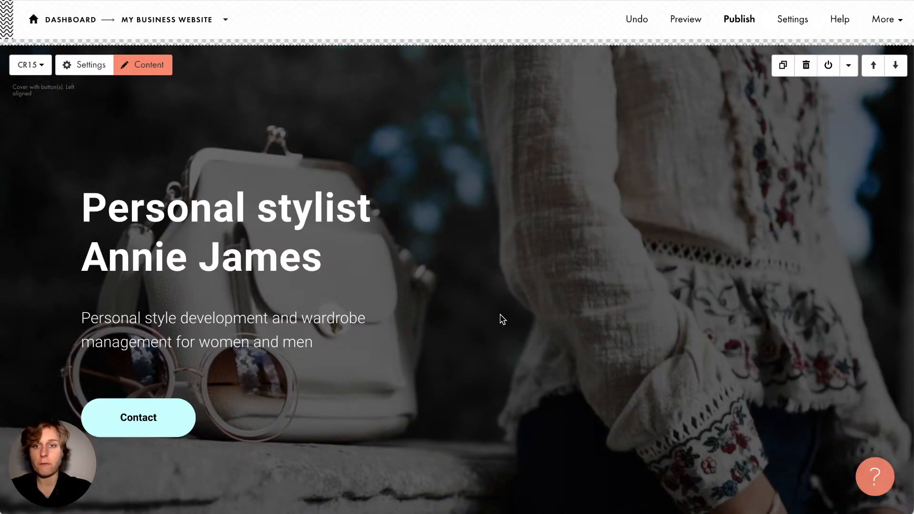
{"action": "scroll", "coordinate": [503, 319], "scroll_direction": "down", "scroll_amount": 1}
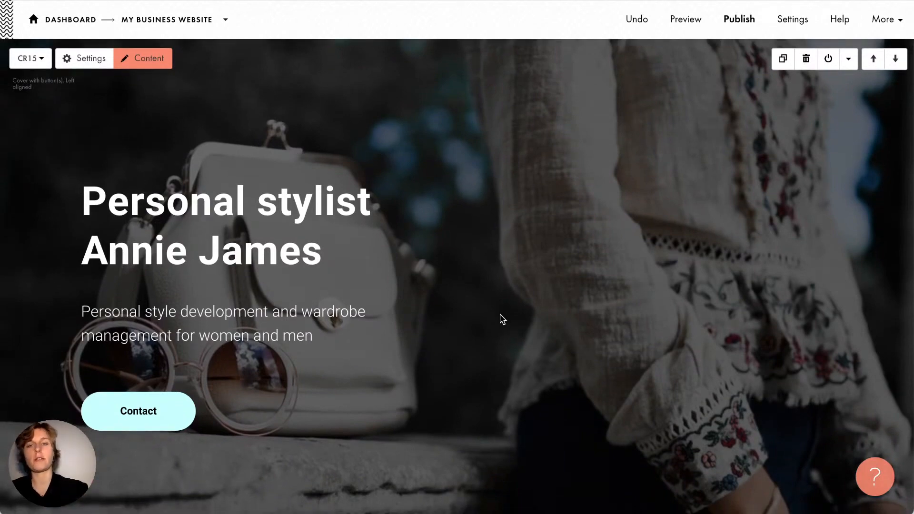
Preview the Personal stylist page and reload it to watch the animations play
{"action": "left_click", "coordinate": [692, 35]}
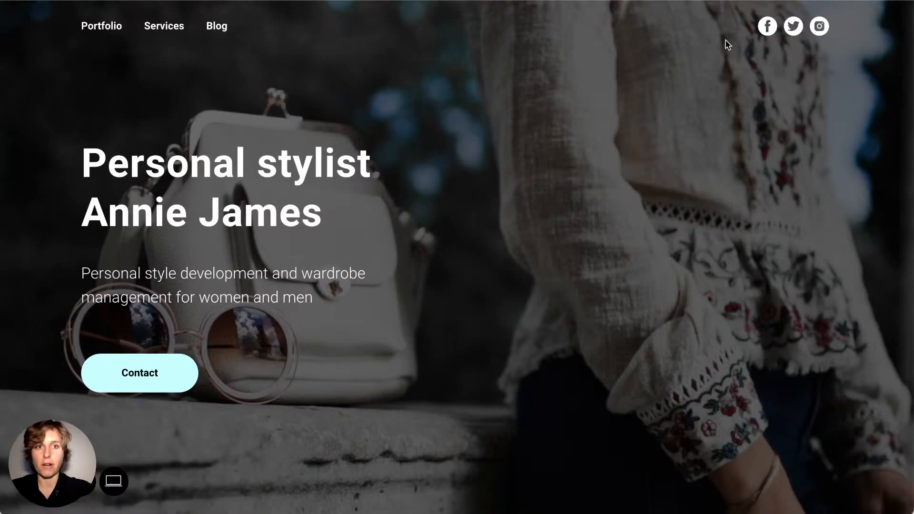
{"action": "scroll", "coordinate": [445, 279], "scroll_direction": "down", "scroll_amount": 5}
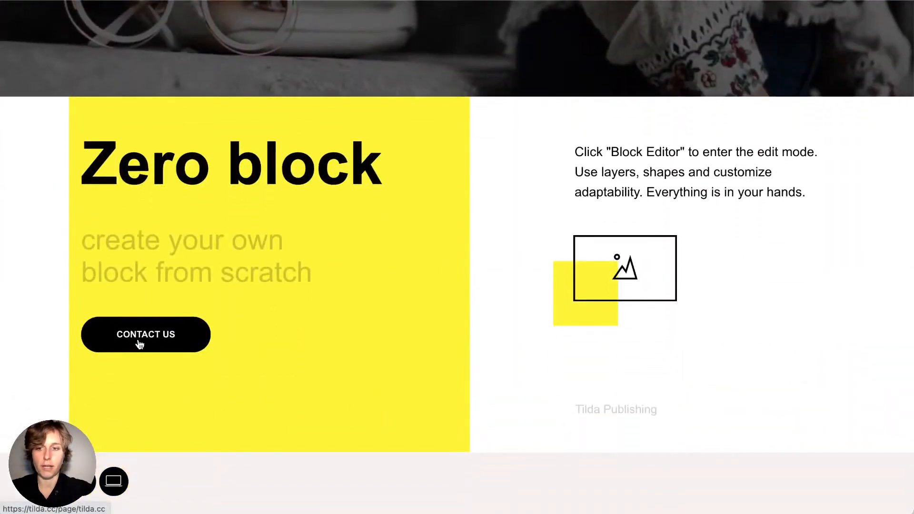
{"action": "scroll", "coordinate": [556, 256], "scroll_direction": "up", "scroll_amount": 5}
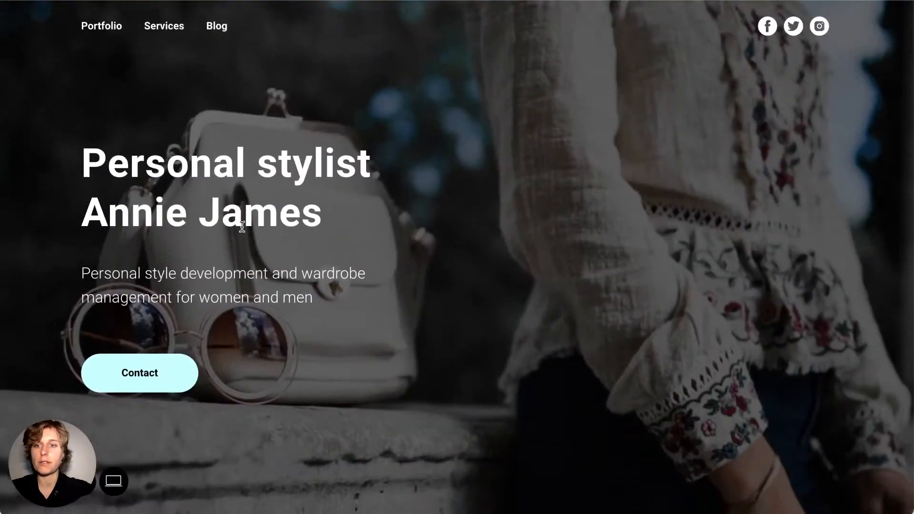
{"action": "left_click", "coordinate": [61, 0]}
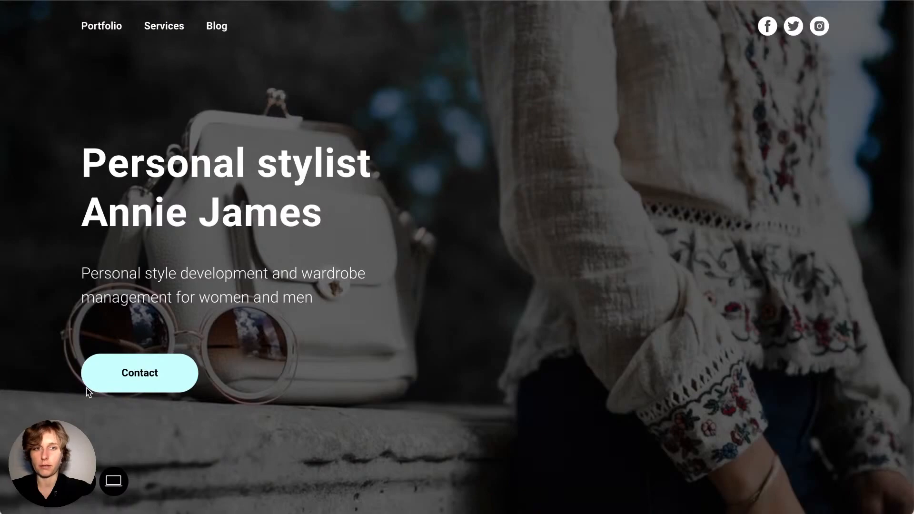
{"action": "scroll", "coordinate": [313, 234], "scroll_direction": "down", "scroll_amount": 10}
{"action": "scroll", "coordinate": [313, 236], "scroll_direction": "up", "scroll_amount": 5}
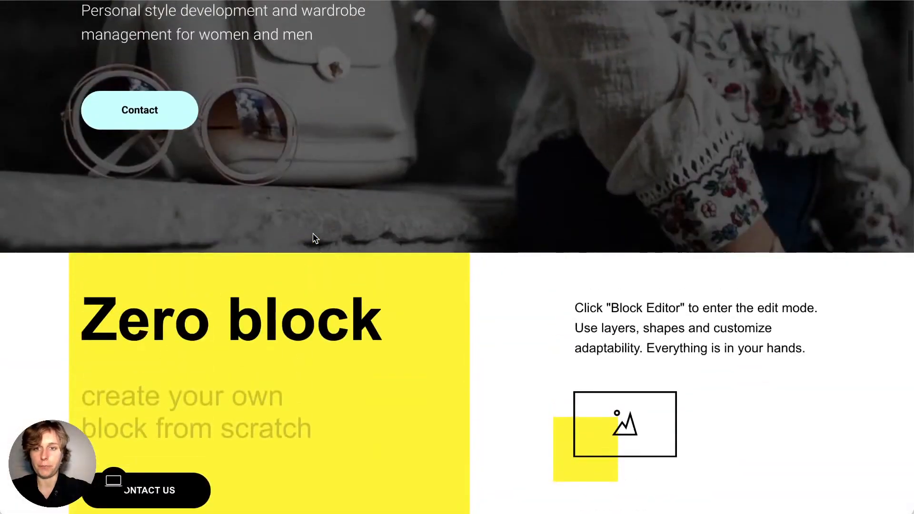
{"action": "scroll", "coordinate": [313, 237], "scroll_direction": "down", "scroll_amount": 8}
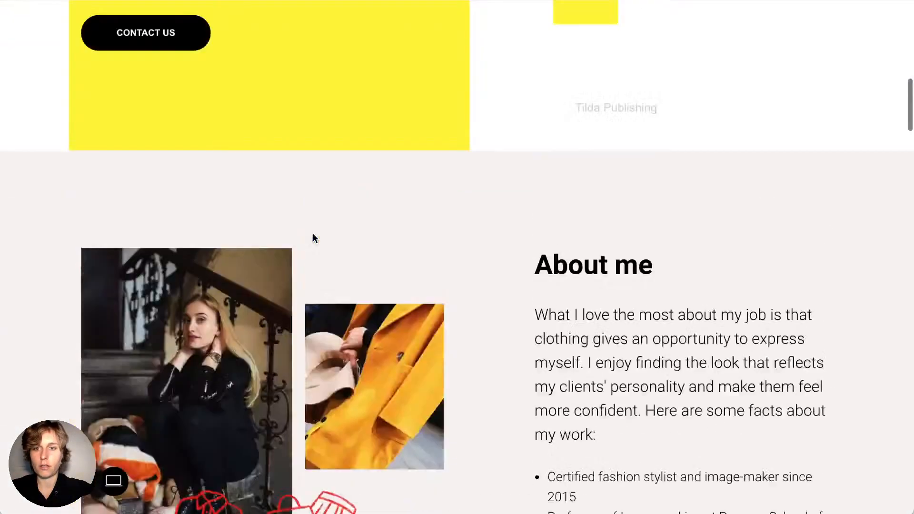
{"action": "scroll", "coordinate": [313, 237], "scroll_direction": "up", "scroll_amount": 15}
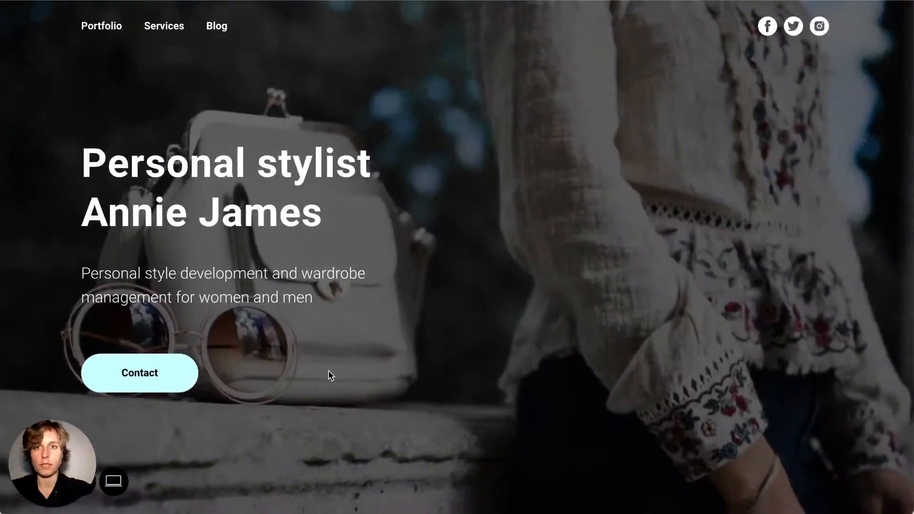
View the preview at 640px, 480px, 1024px and MAX widths, then go back to the editor
{"action": "mouse_move", "coordinate": [115, 481]}
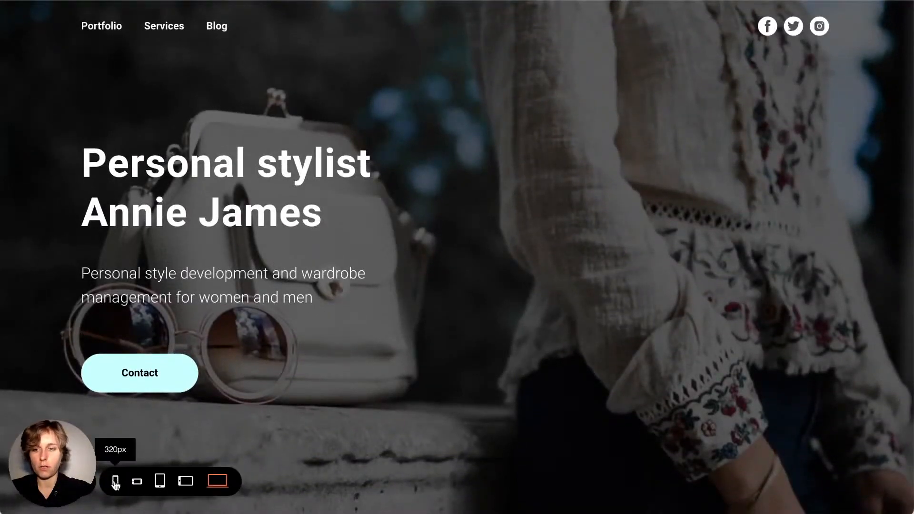
{"action": "left_click", "coordinate": [160, 481]}
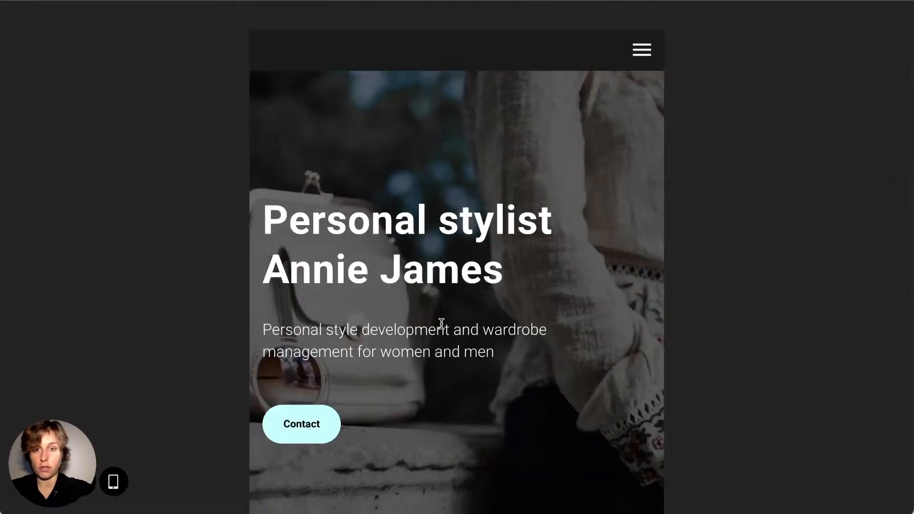
{"action": "scroll", "coordinate": [363, 270], "scroll_direction": "down", "scroll_amount": 10}
{"action": "scroll", "coordinate": [364, 270], "scroll_direction": "down", "scroll_amount": 5}
{"action": "scroll", "coordinate": [363, 270], "scroll_direction": "up", "scroll_amount": 15}
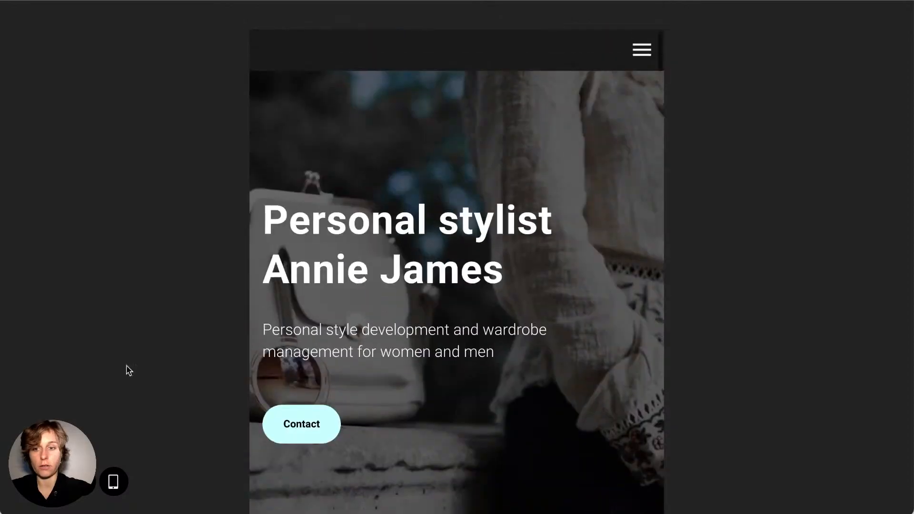
{"action": "left_click", "coordinate": [136, 481]}
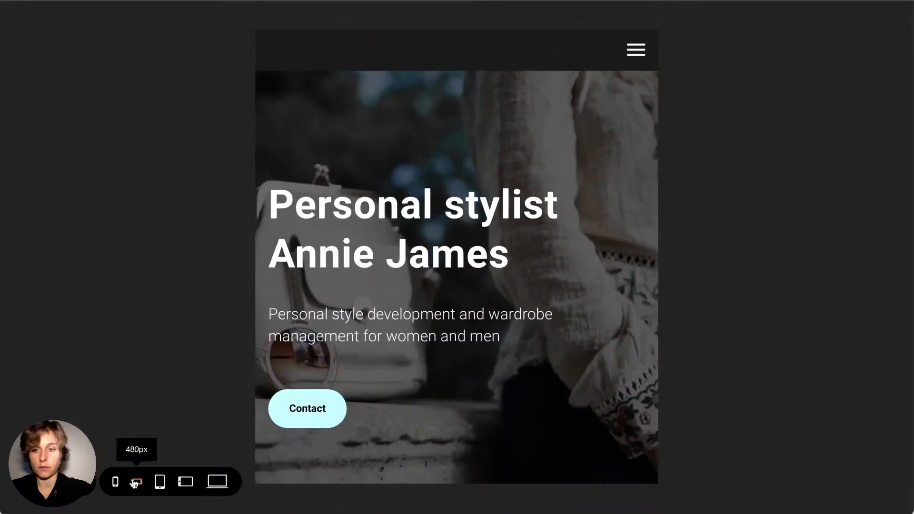
{"action": "left_click", "coordinate": [180, 483]}
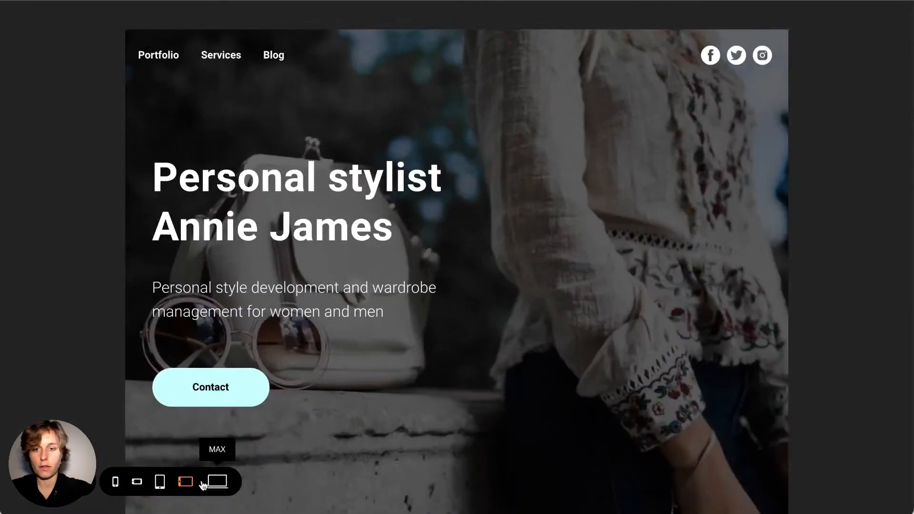
{"action": "left_click", "coordinate": [217, 483]}
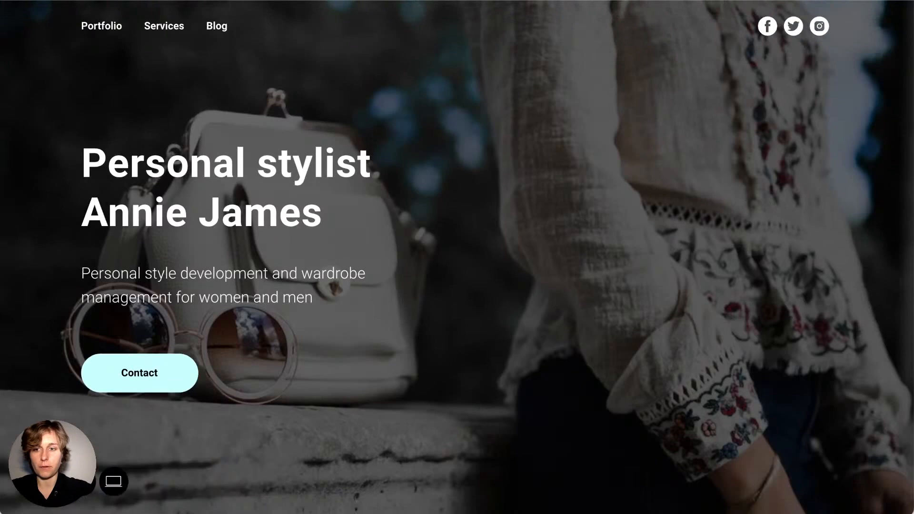
{"action": "left_click", "coordinate": [81, 481]}
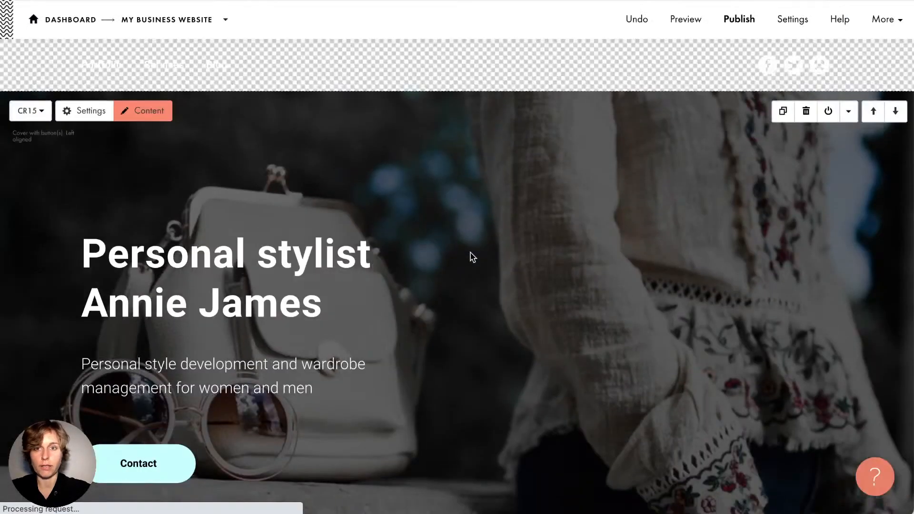
Attempt publishing three times, then follow the verify-email link into the account Profile email field
{"action": "scroll", "coordinate": [473, 257], "scroll_direction": "down", "scroll_amount": 1}
{"action": "scroll", "coordinate": [473, 258], "scroll_direction": "down", "scroll_amount": 1}
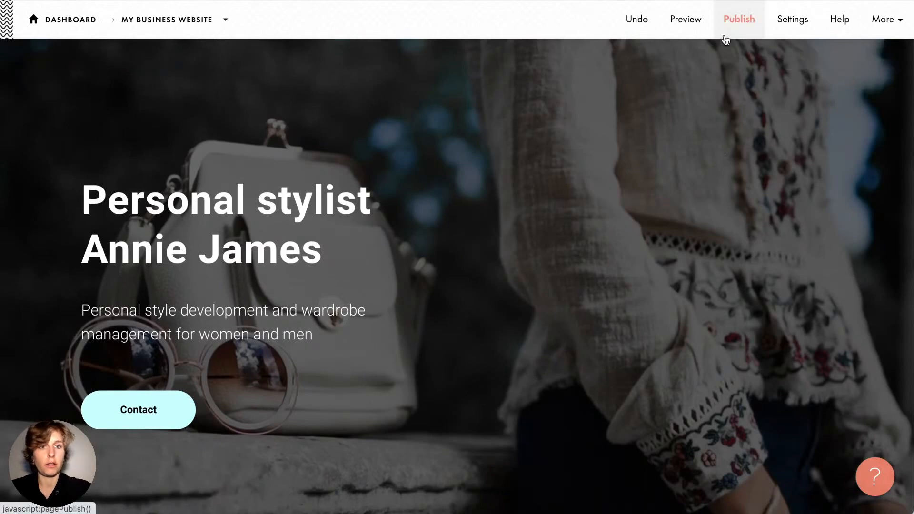
{"action": "left_click", "coordinate": [740, 19]}
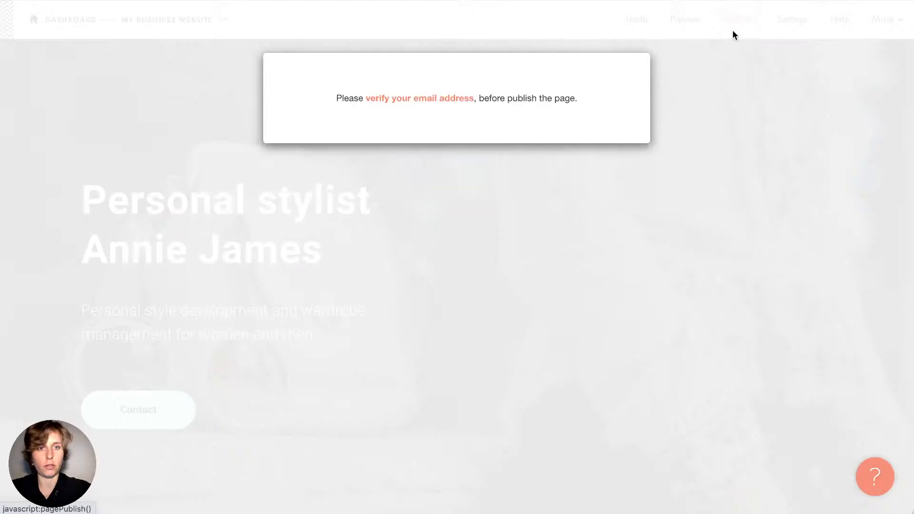
{"action": "left_click", "coordinate": [536, 147]}
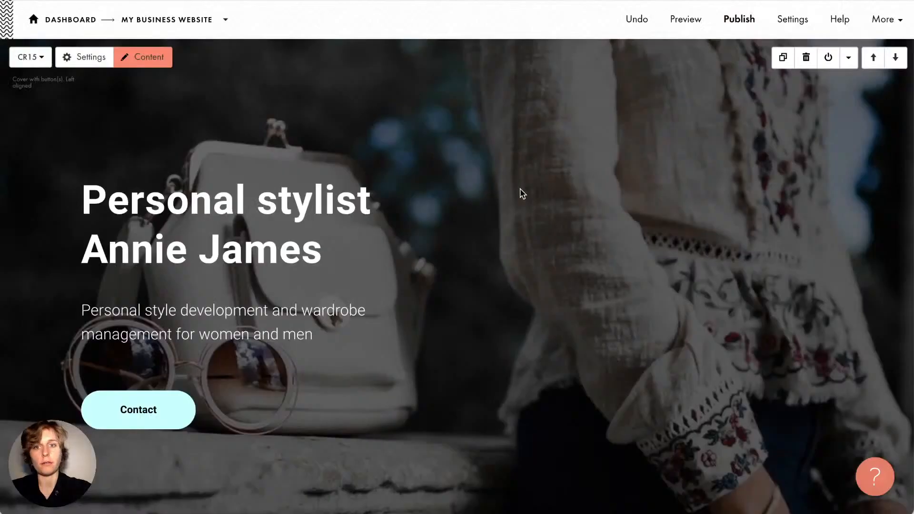
{"action": "left_click", "coordinate": [745, 24]}
{"action": "left_click", "coordinate": [520, 229]}
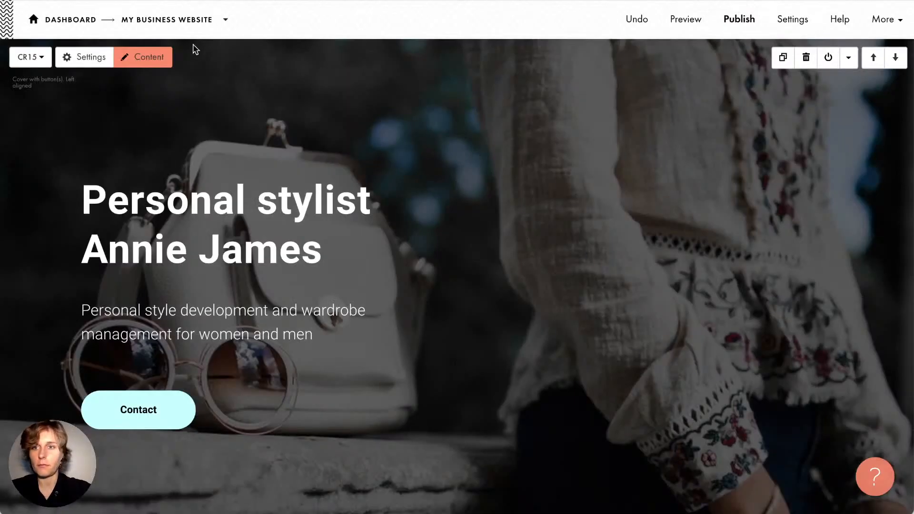
{"action": "left_click", "coordinate": [732, 19]}
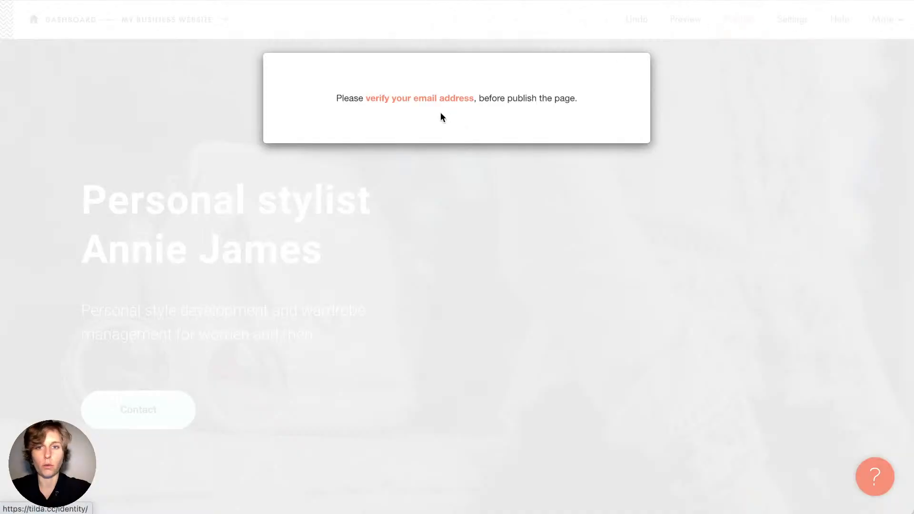
{"action": "left_click", "coordinate": [425, 101]}
{"action": "left_click", "coordinate": [405, 267]}
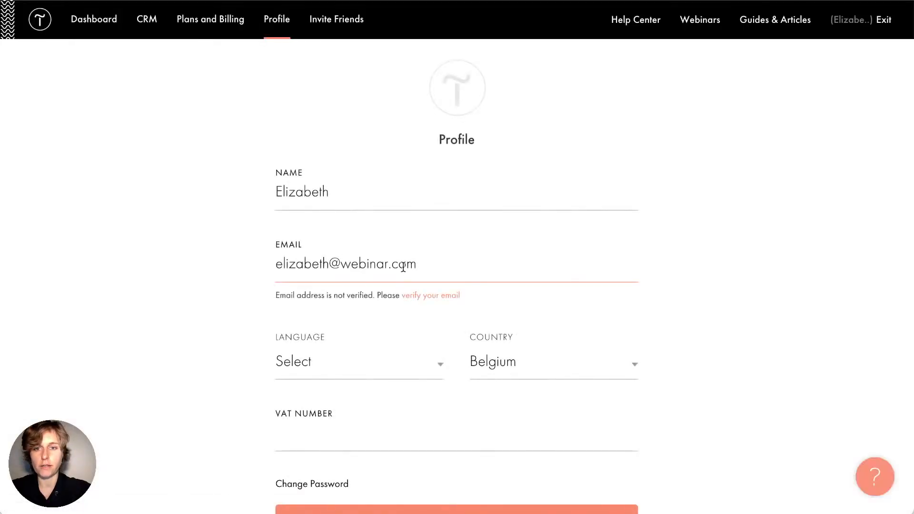
Replace the account email with the new address, choose English as the language, and save
{"action": "triple_click", "coordinate": [277, 264]}
{"action": "left_click", "coordinate": [259, 267]}
{"action": "double_click", "coordinate": [311, 270]}
{"action": "triple_click", "coordinate": [311, 270]}
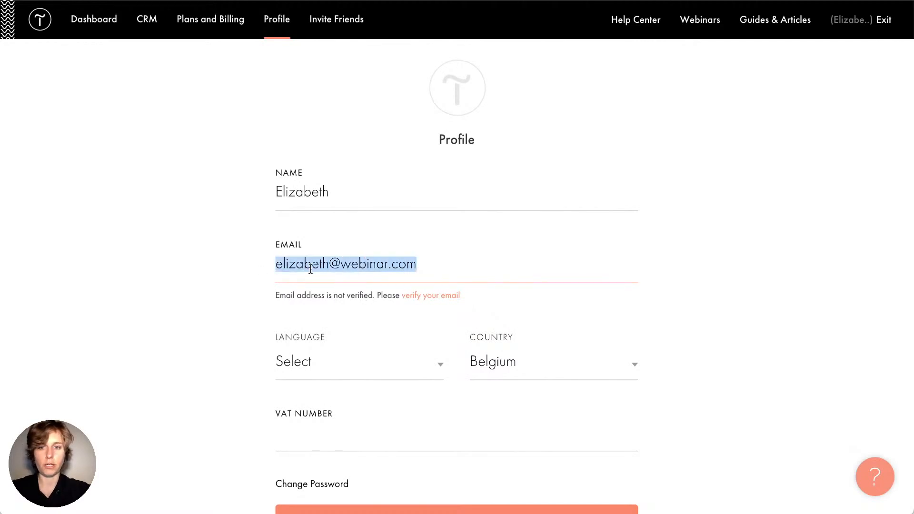
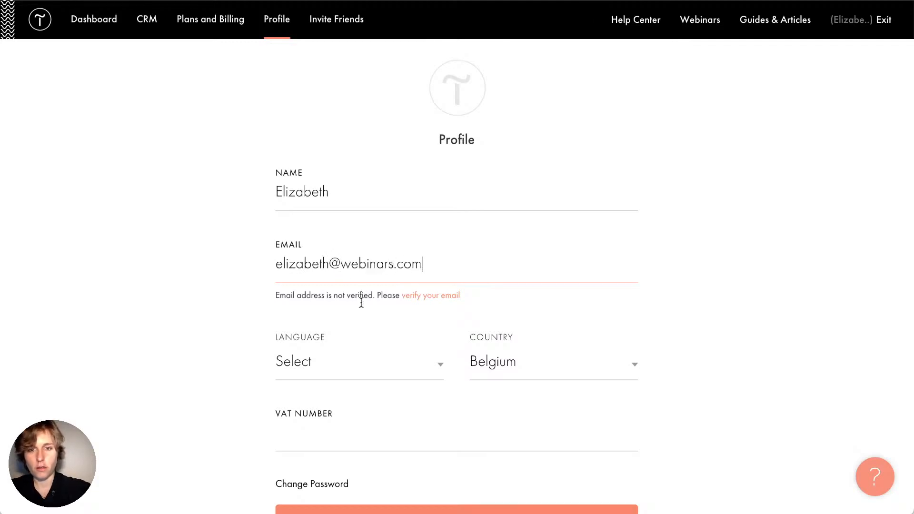
{"action": "left_click", "coordinate": [386, 368]}
{"action": "left_click", "coordinate": [287, 338]}
{"action": "left_click", "coordinate": [292, 364]}
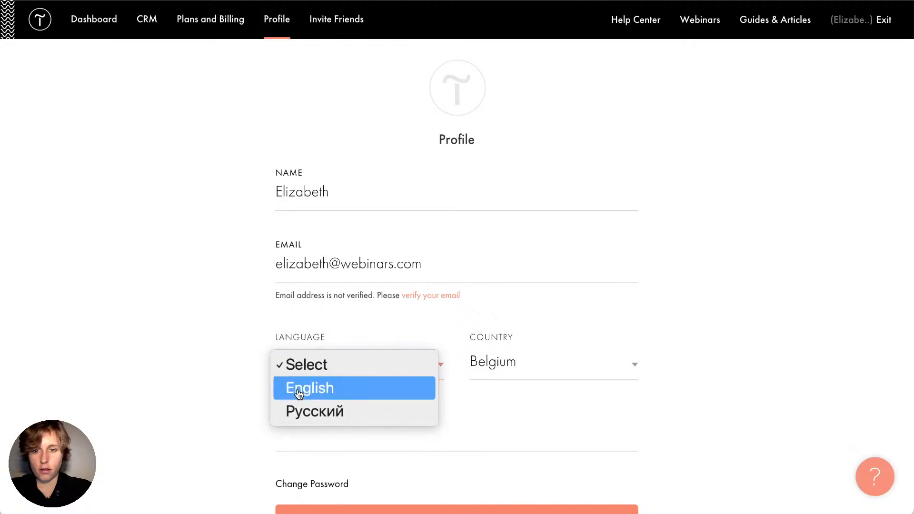
{"action": "left_click", "coordinate": [299, 390]}
{"action": "scroll", "coordinate": [216, 361], "scroll_direction": "down", "scroll_amount": 5}
{"action": "left_click", "coordinate": [461, 262]}
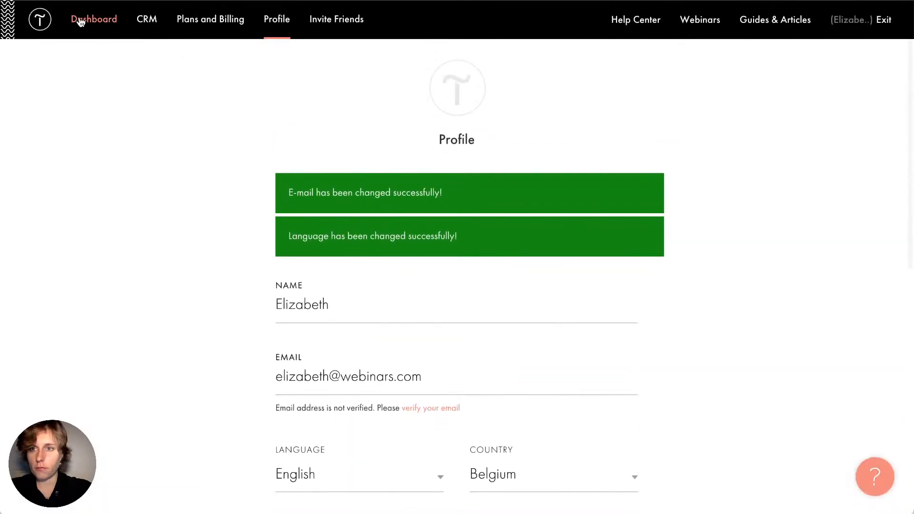
Reopen the Personal stylist page of My Business Website for editing
{"action": "left_click", "coordinate": [80, 21]}
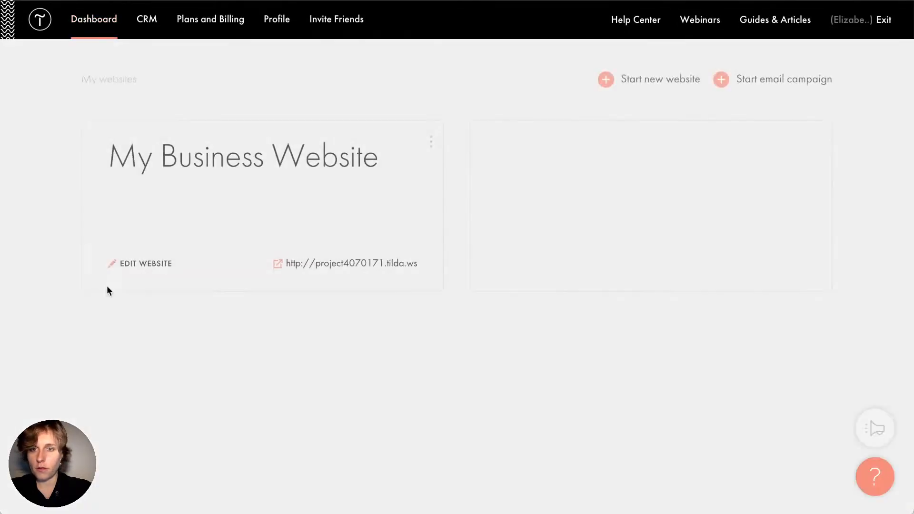
{"action": "left_click", "coordinate": [196, 199]}
{"action": "left_click", "coordinate": [227, 299]}
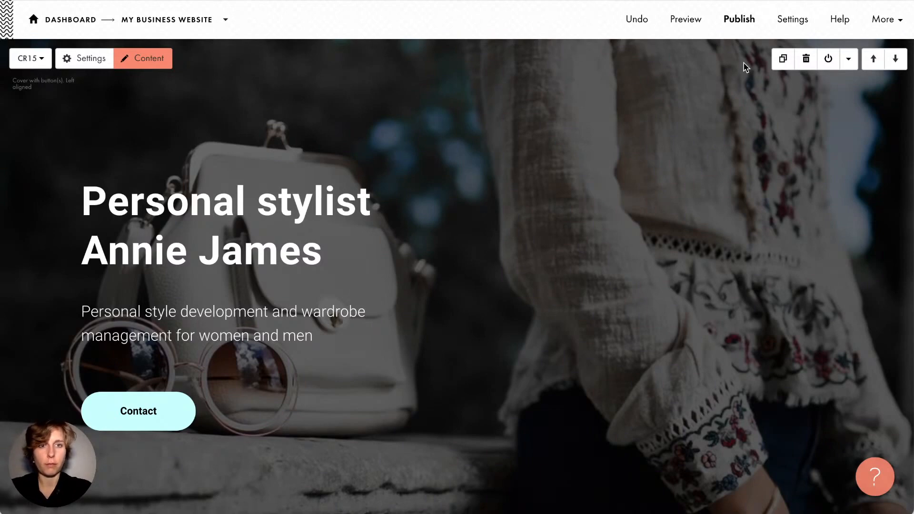
{"action": "scroll", "coordinate": [458, 216], "scroll_direction": "up", "scroll_amount": 2}
{"action": "left_click", "coordinate": [62, 22]}
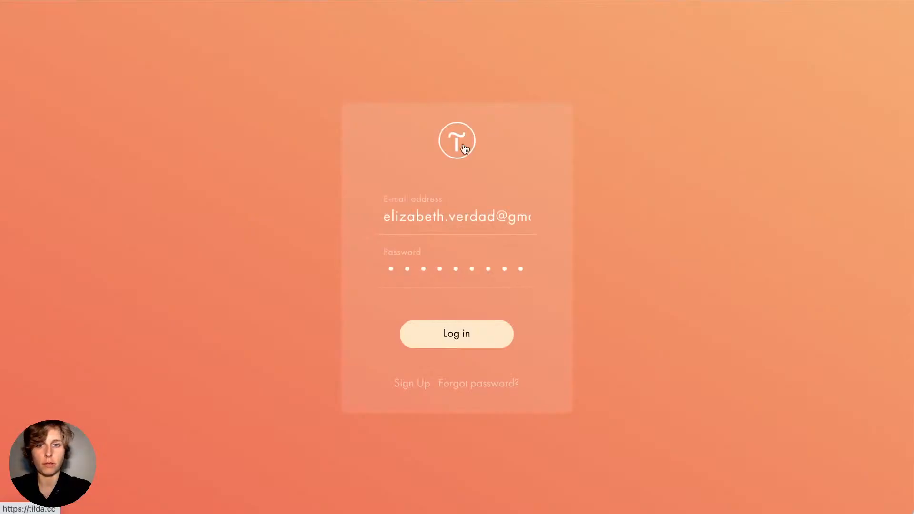
{"action": "left_click", "coordinate": [462, 336]}
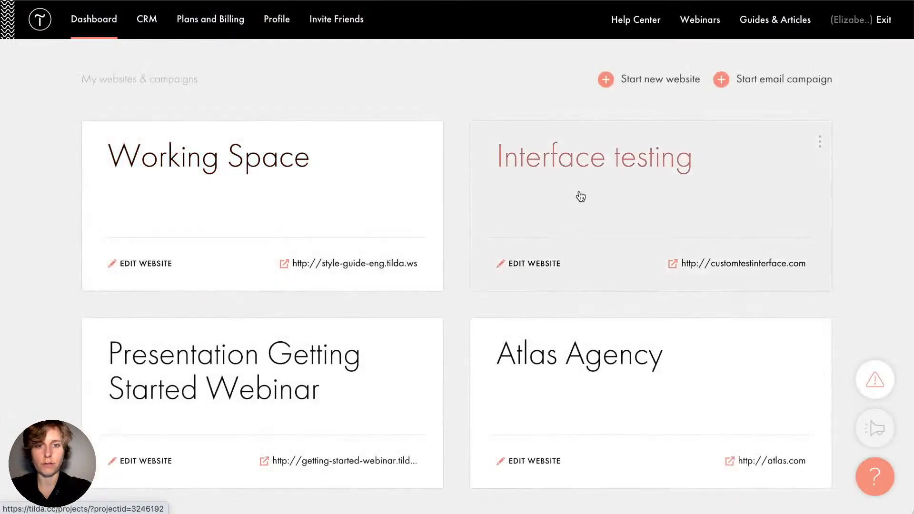
{"action": "left_click", "coordinate": [580, 195]}
{"action": "scroll", "coordinate": [297, 251], "scroll_direction": "down", "scroll_amount": 6}
{"action": "scroll", "coordinate": [297, 247], "scroll_direction": "up", "scroll_amount": 6}
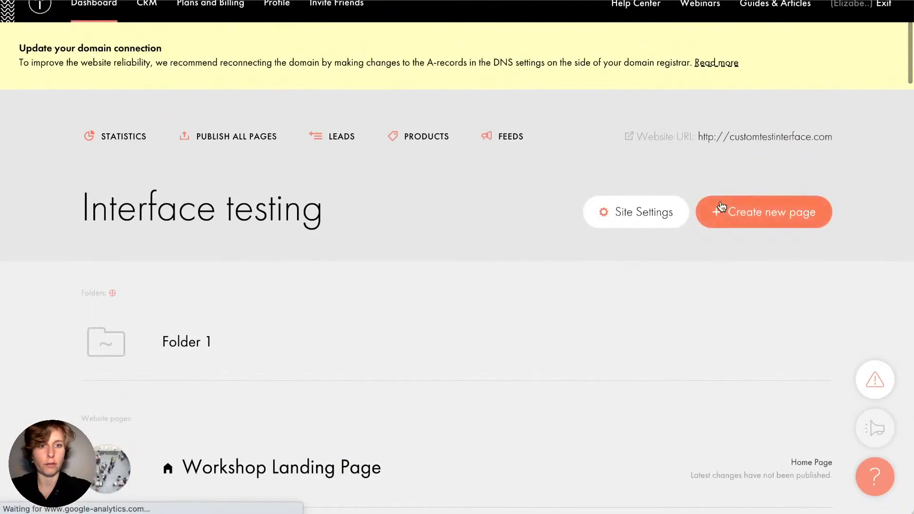
{"action": "left_click", "coordinate": [733, 211]}
{"action": "scroll", "coordinate": [320, 266], "scroll_direction": "down", "scroll_amount": 20}
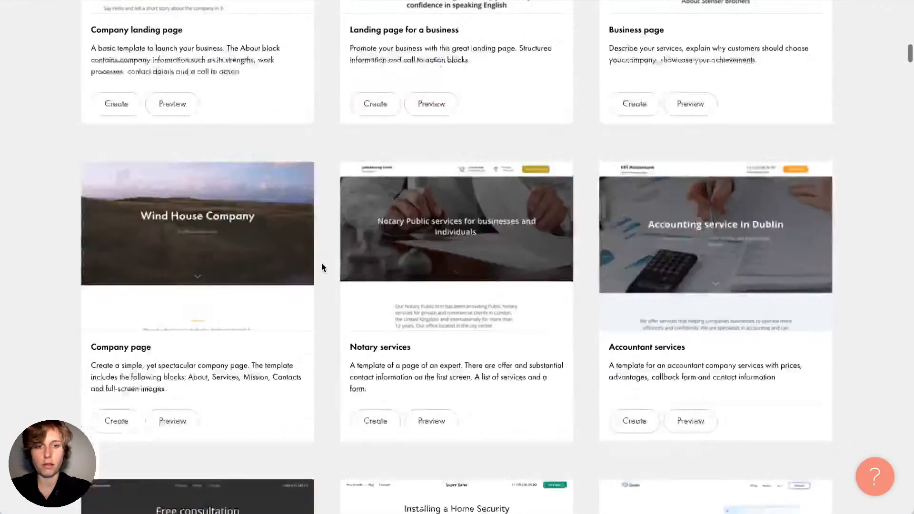
{"action": "scroll", "coordinate": [710, 359], "scroll_direction": "down", "scroll_amount": 6}
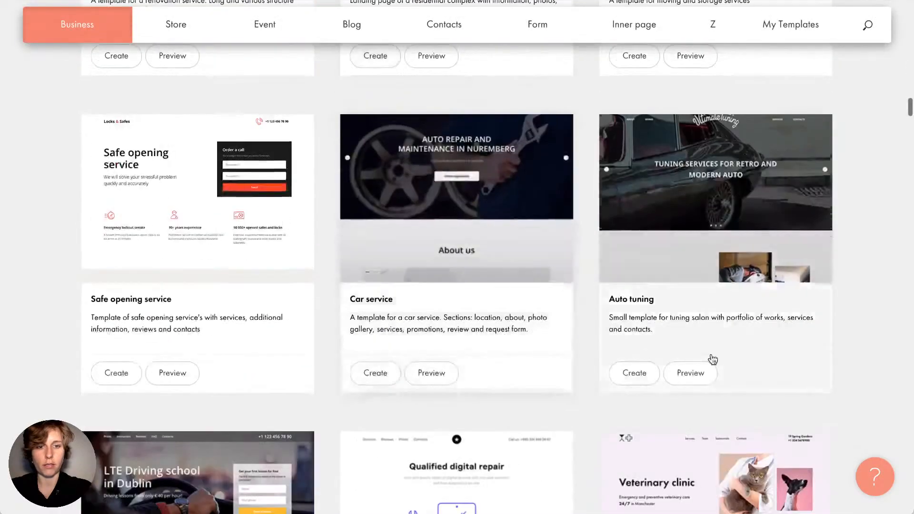
{"action": "scroll", "coordinate": [604, 357], "scroll_direction": "down", "scroll_amount": 4}
{"action": "scroll", "coordinate": [589, 360], "scroll_direction": "down", "scroll_amount": 14}
{"action": "scroll", "coordinate": [589, 360], "scroll_direction": "up", "scroll_amount": 6}
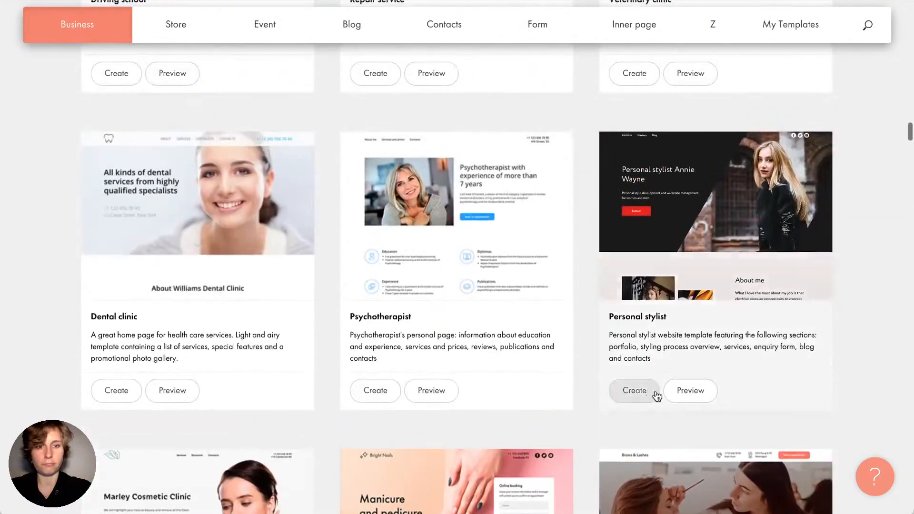
{"action": "left_click", "coordinate": [658, 396]}
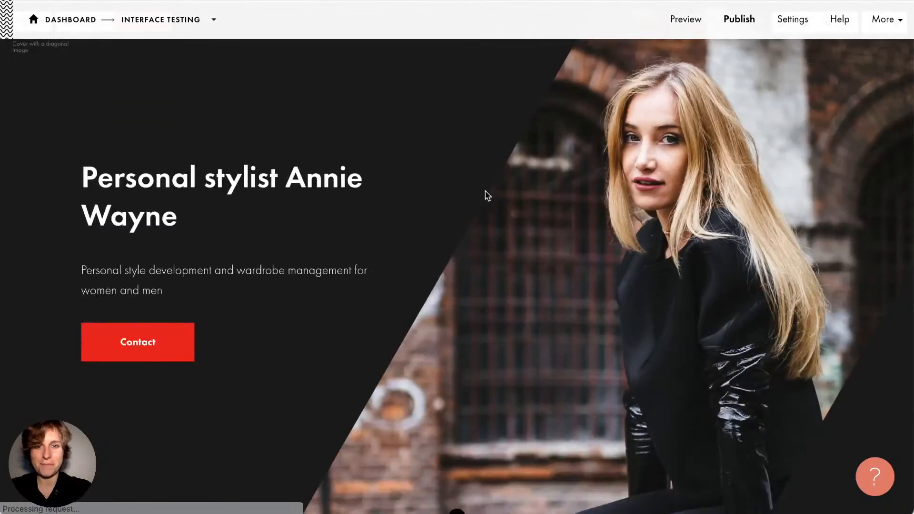
{"action": "scroll", "coordinate": [488, 196], "scroll_direction": "down", "scroll_amount": 1}
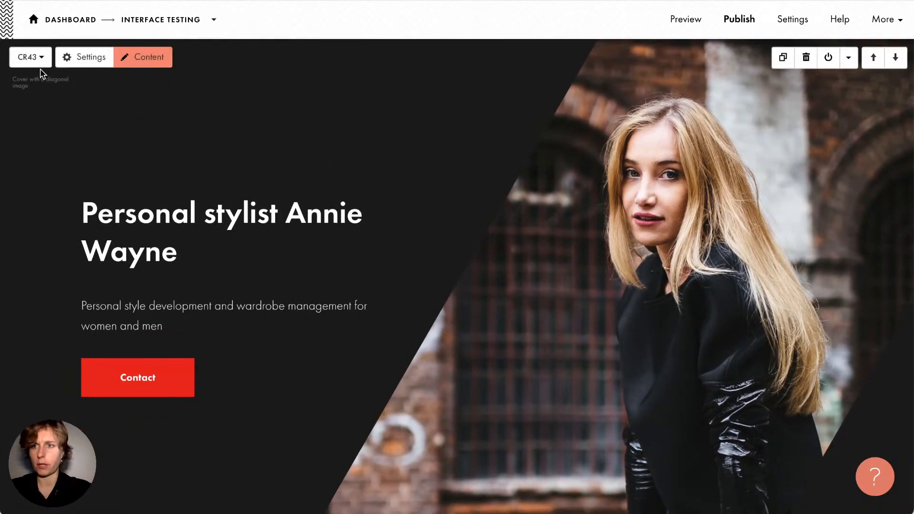
{"action": "scroll", "coordinate": [598, 267], "scroll_direction": "up", "scroll_amount": 1}
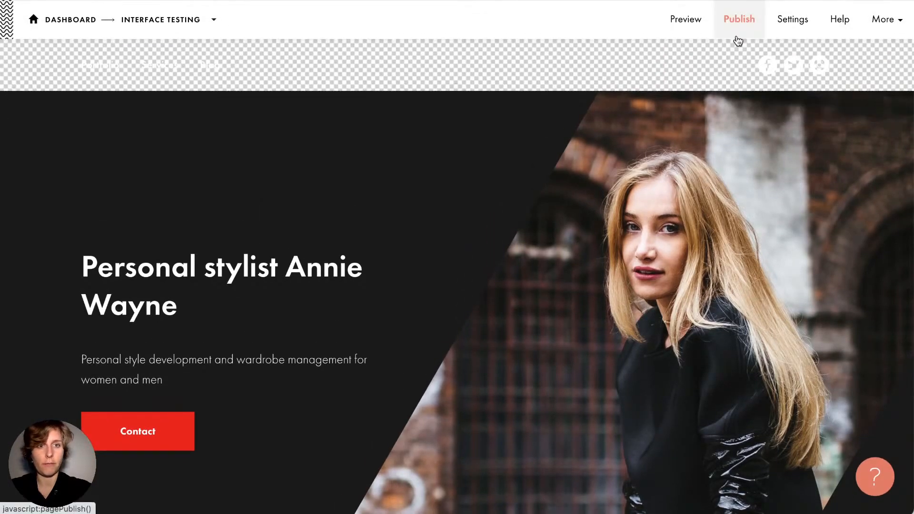
Publish the page with the link customtestinterface.com/stylist
{"action": "left_click", "coordinate": [739, 37]}
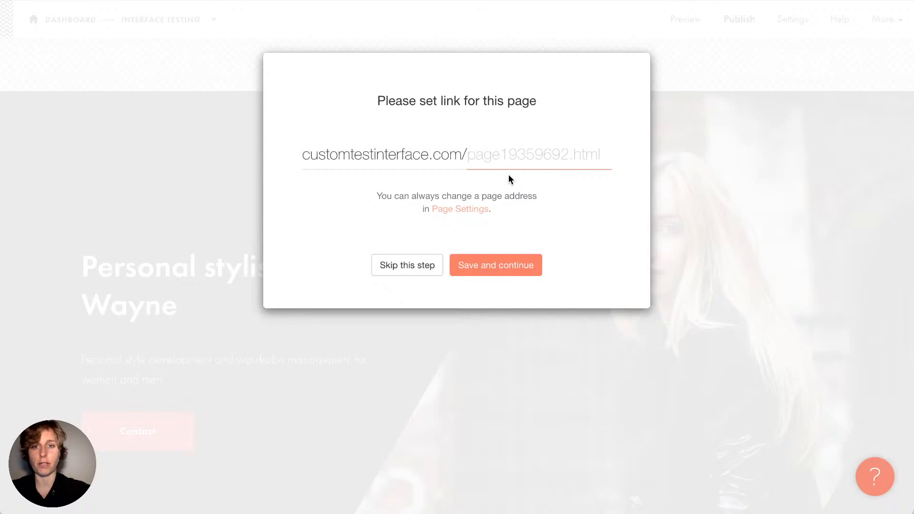
{"action": "left_click_drag", "start_coordinate": [299, 155], "coordinate": [434, 156]}
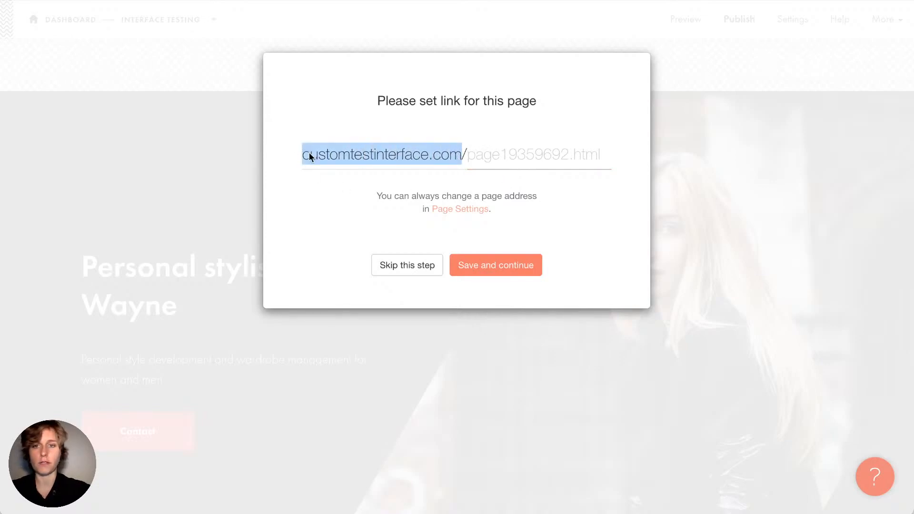
{"action": "left_click", "coordinate": [531, 152]}
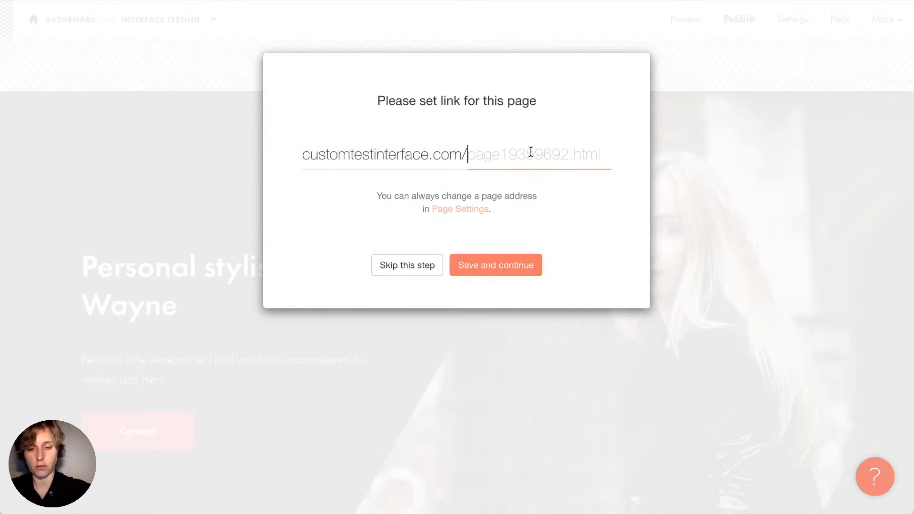
{"action": "type", "text": "stylist"}
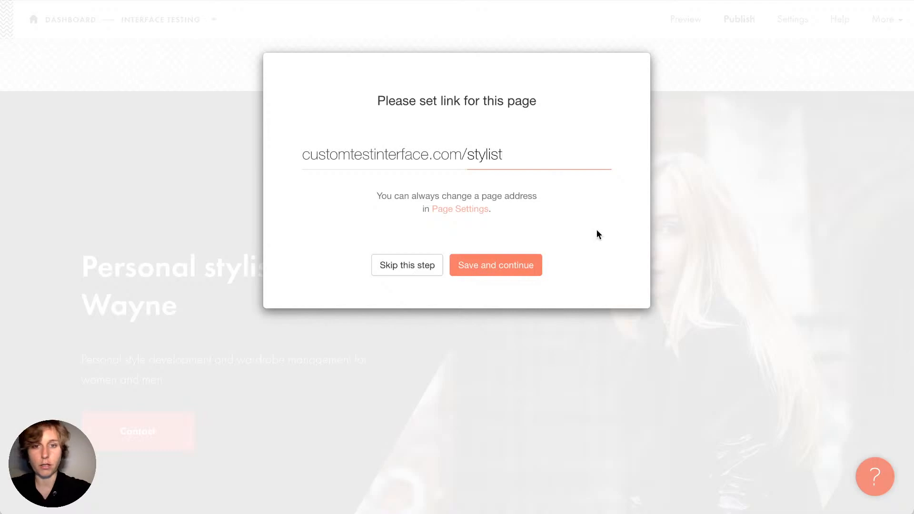
{"action": "left_click", "coordinate": [496, 275]}
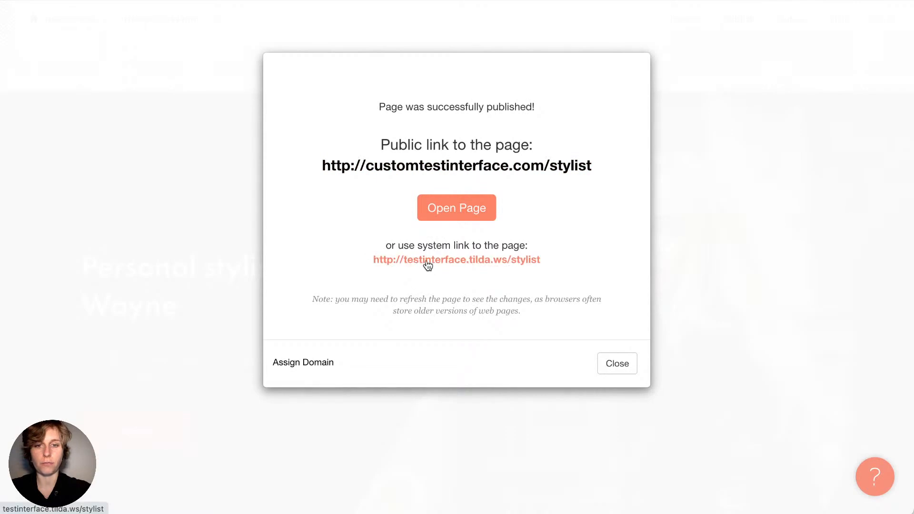
Check the live stylist page, then close the confirmation and return to the Dashboard
{"action": "left_click", "coordinate": [500, 262]}
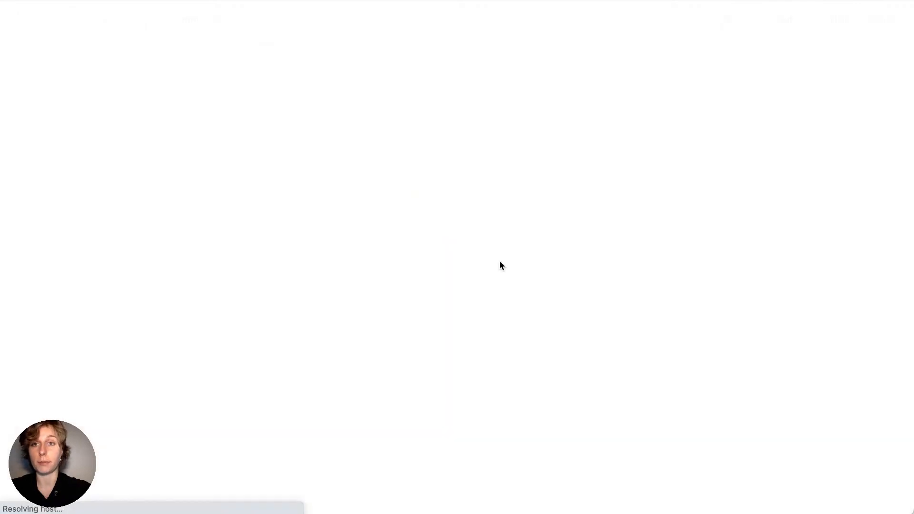
{"action": "scroll", "coordinate": [484, 182], "scroll_direction": "down", "scroll_amount": 15}
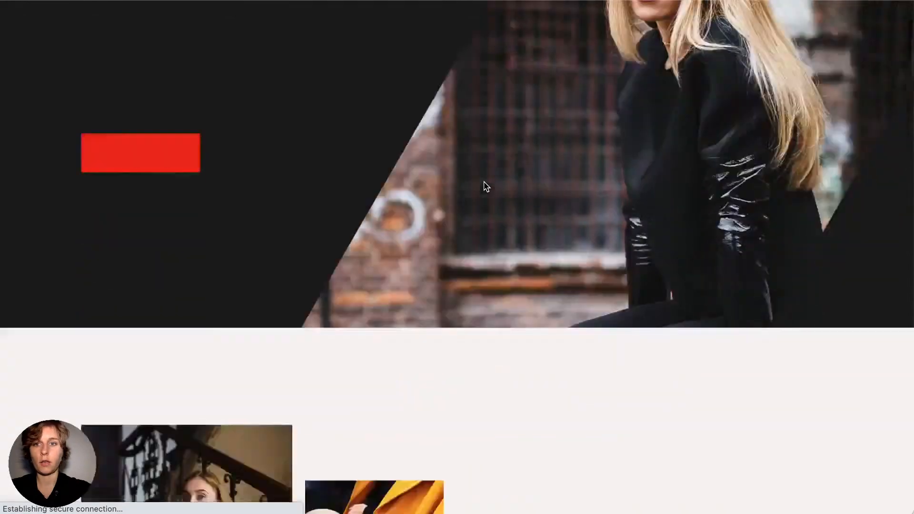
{"action": "scroll", "coordinate": [484, 182], "scroll_direction": "up", "scroll_amount": 5}
{"action": "scroll", "coordinate": [484, 186], "scroll_direction": "up", "scroll_amount": 10}
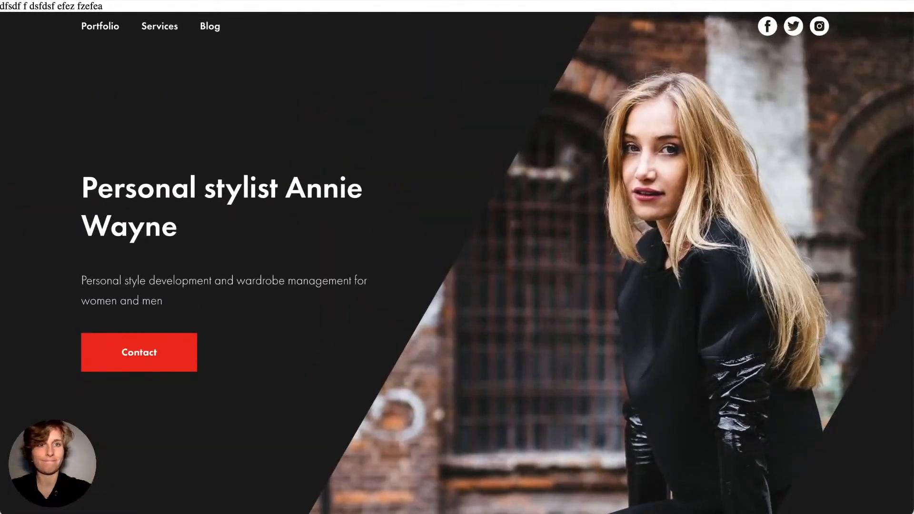
{"action": "key", "text": "super+w"}
{"action": "left_click", "coordinate": [618, 364]}
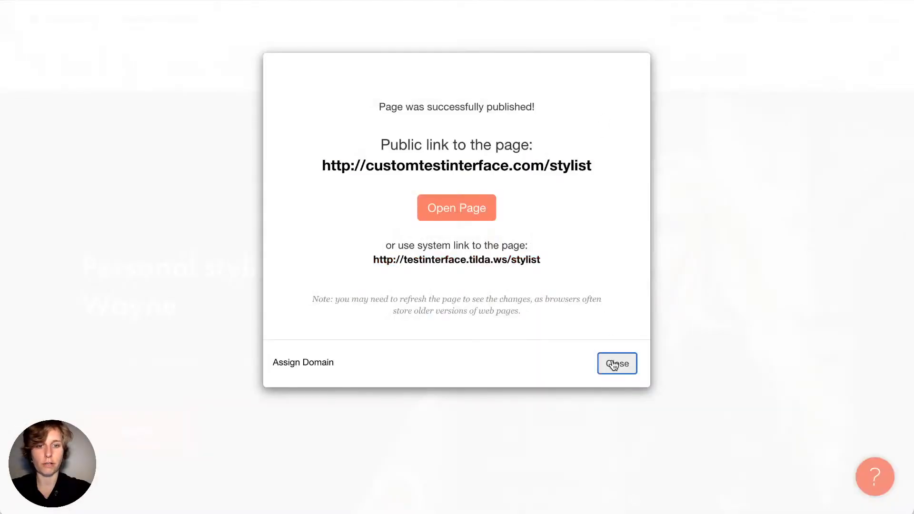
{"action": "left_click", "coordinate": [62, 10]}
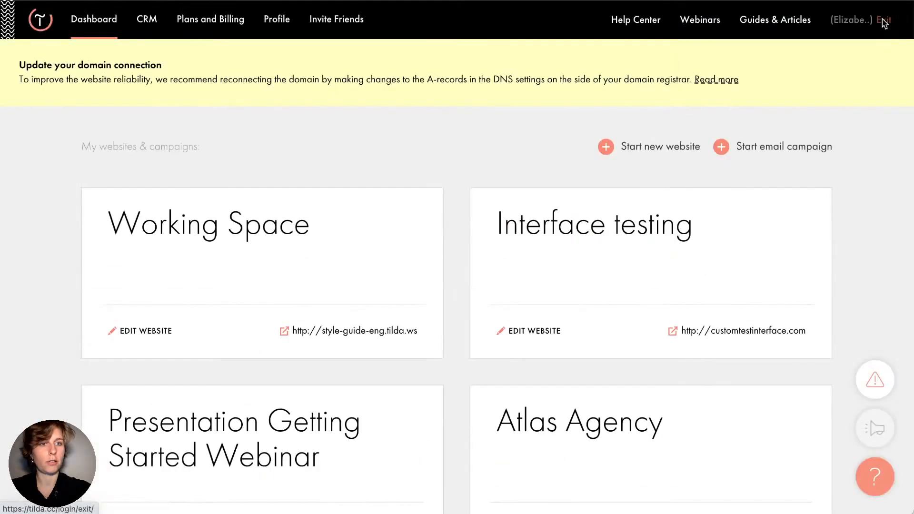
Log out and log back in using the browser's saved login
{"action": "left_click", "coordinate": [886, 21]}
{"action": "left_click", "coordinate": [451, 228]}
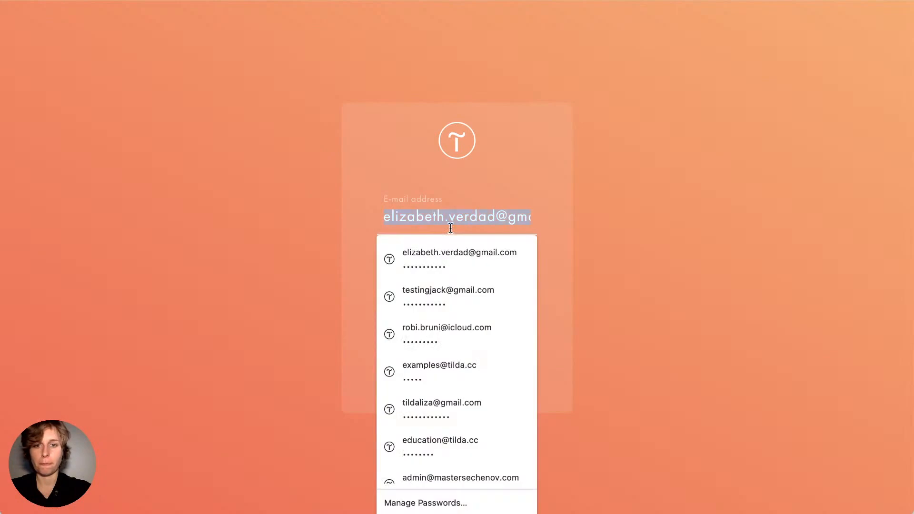
{"action": "left_click", "coordinate": [452, 251]}
{"action": "left_click", "coordinate": [417, 331]}
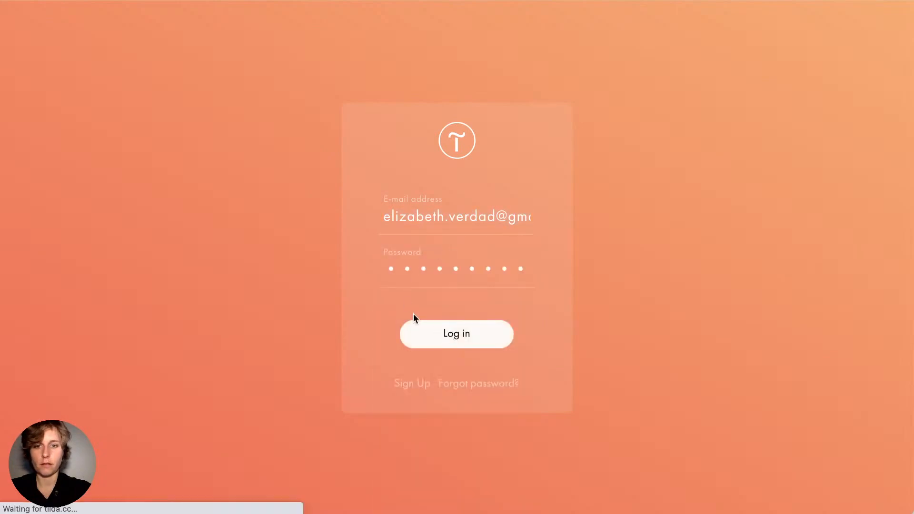
{"action": "scroll", "coordinate": [450, 153], "scroll_direction": "down", "scroll_amount": 3}
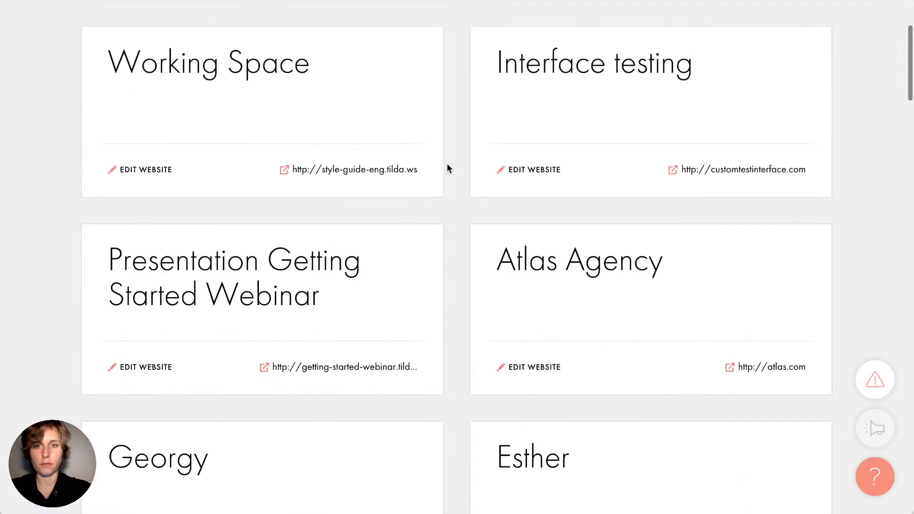
{"action": "scroll", "coordinate": [469, 149], "scroll_direction": "down", "scroll_amount": 6}
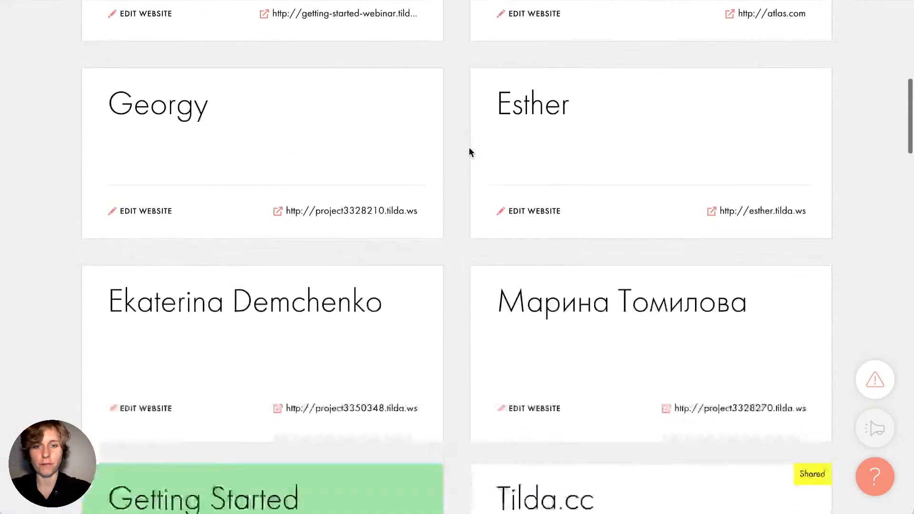
{"action": "scroll", "coordinate": [470, 152], "scroll_direction": "up", "scroll_amount": 10}
{"action": "scroll", "coordinate": [457, 199], "scroll_direction": "down", "scroll_amount": 3}
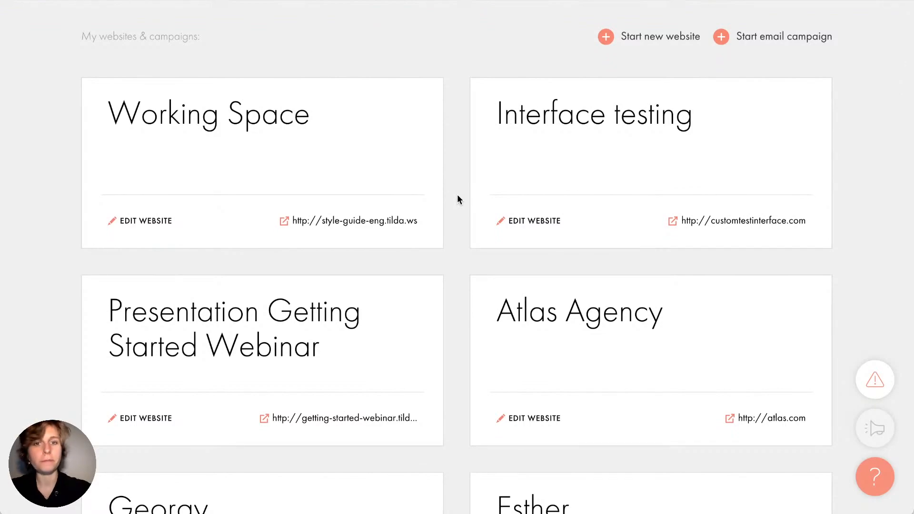
Create a new website named 'My Business Websites', correcting the 'Buisness' typo
{"action": "left_click", "coordinate": [662, 37]}
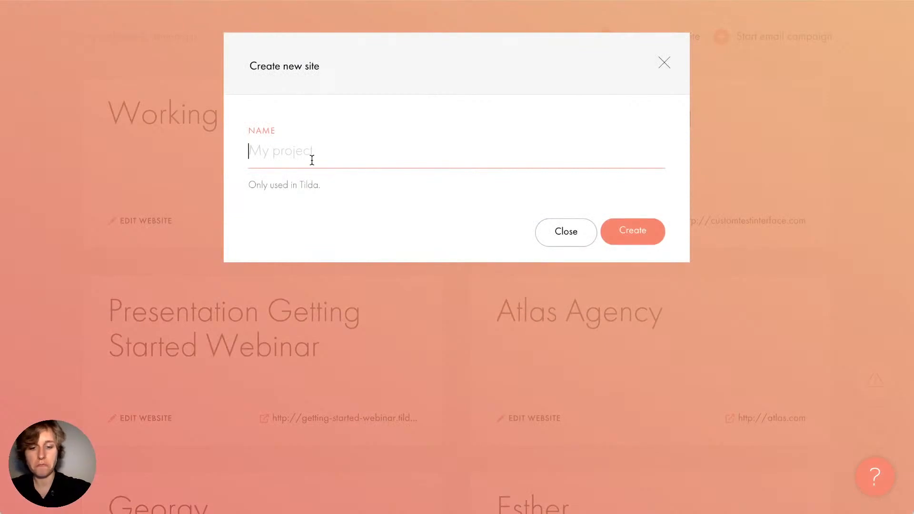
{"action": "type", "text": "My Buisnes"}
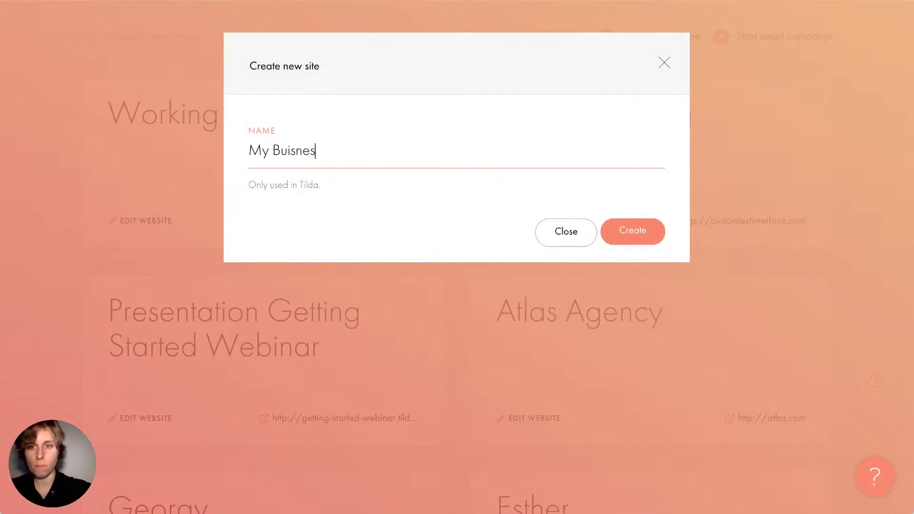
{"action": "type", "text": "s Websites"}
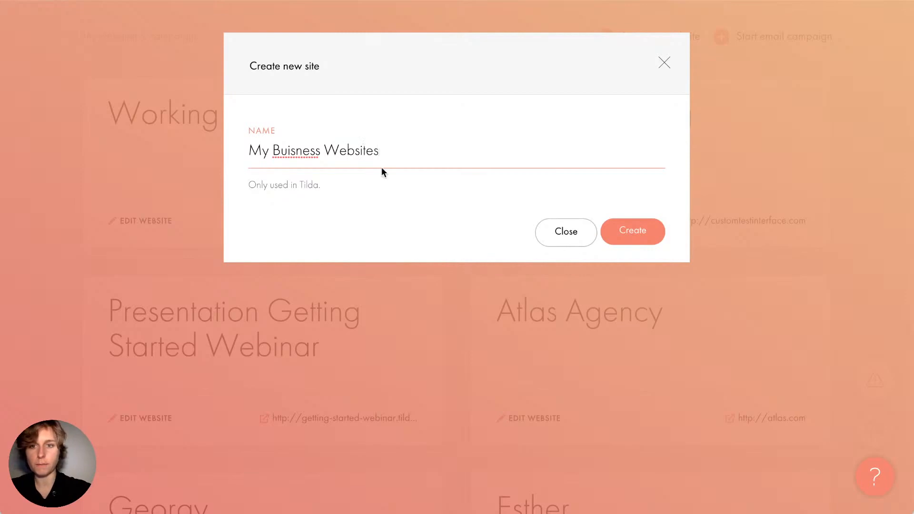
{"action": "left_click", "coordinate": [288, 150]}
{"action": "key", "text": "Delete"}
{"action": "key", "text": "Right"}
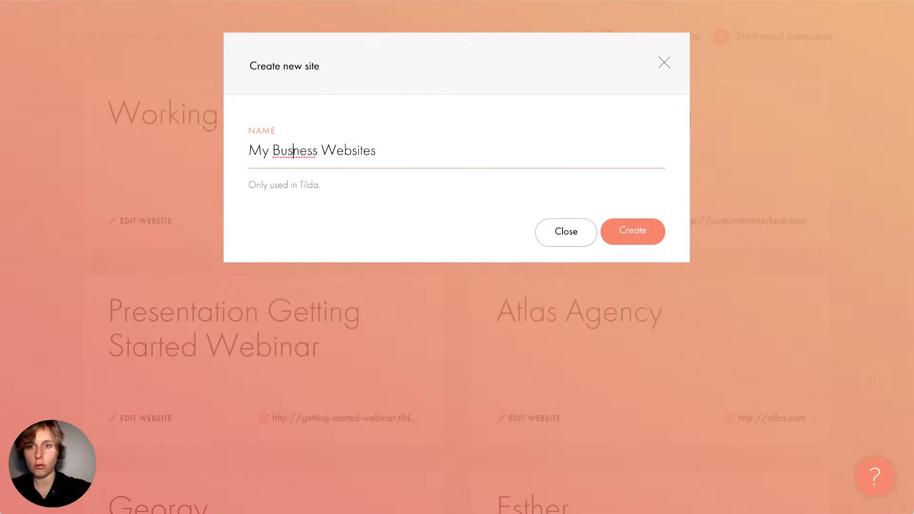
{"action": "type", "text": "i"}
{"action": "left_click", "coordinate": [634, 231]}
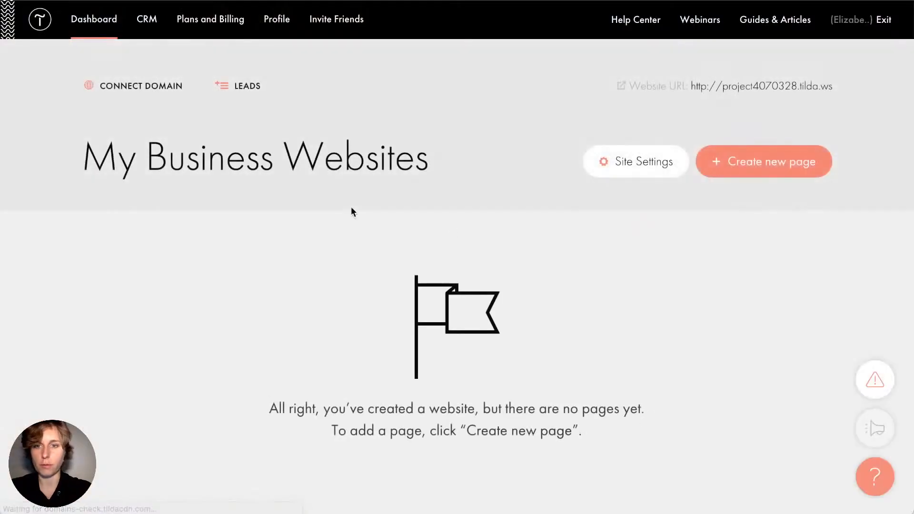
Preview the Auto tuning template and create the site's first page from it
{"action": "scroll", "coordinate": [313, 272], "scroll_direction": "down", "scroll_amount": 1}
{"action": "left_click", "coordinate": [735, 116]}
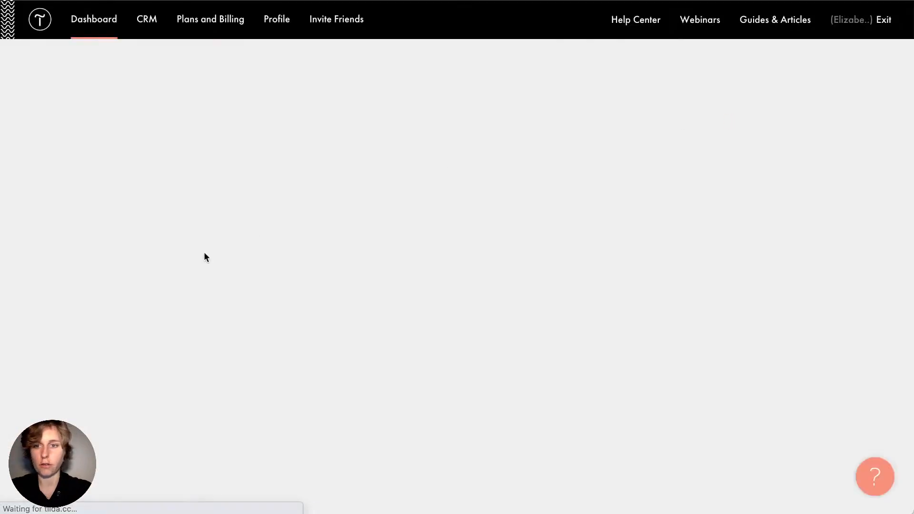
{"action": "scroll", "coordinate": [255, 249], "scroll_direction": "down", "scroll_amount": 15}
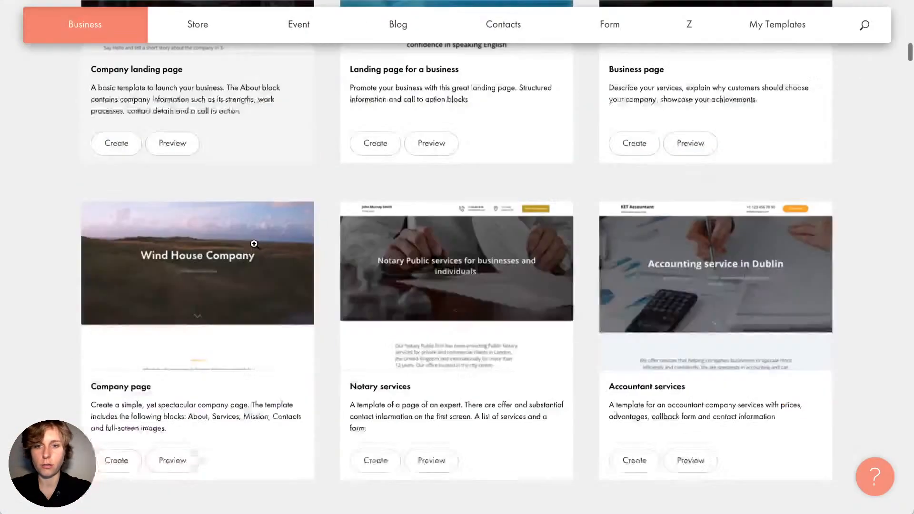
{"action": "scroll", "coordinate": [409, 263], "scroll_direction": "down", "scroll_amount": 10}
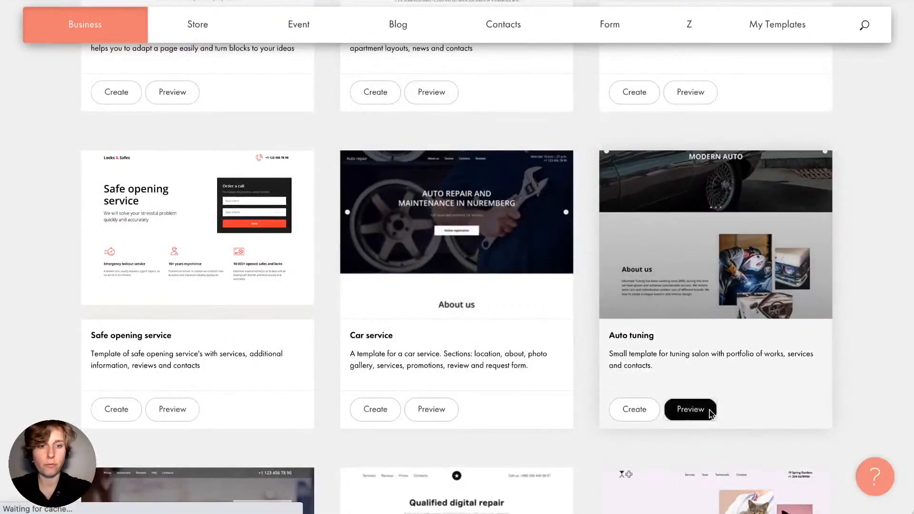
{"action": "left_click", "coordinate": [700, 408]}
{"action": "left_click", "coordinate": [760, 232]}
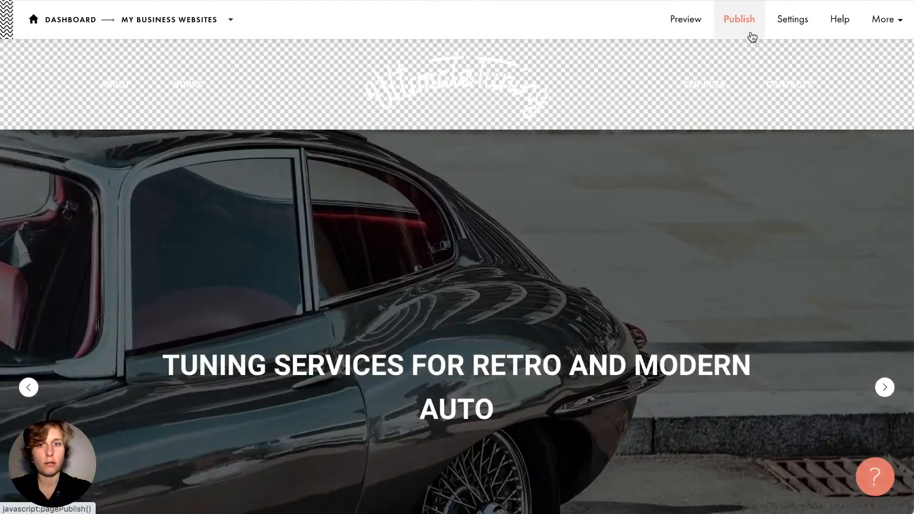
Publish the Auto tuning page with the site address mybusinesswebsite
{"action": "left_click", "coordinate": [749, 34]}
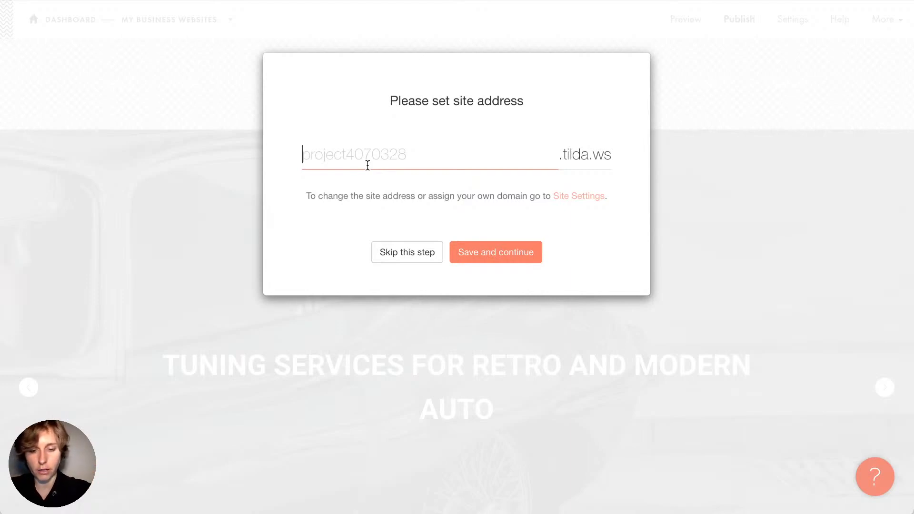
{"action": "type", "text": "m"}
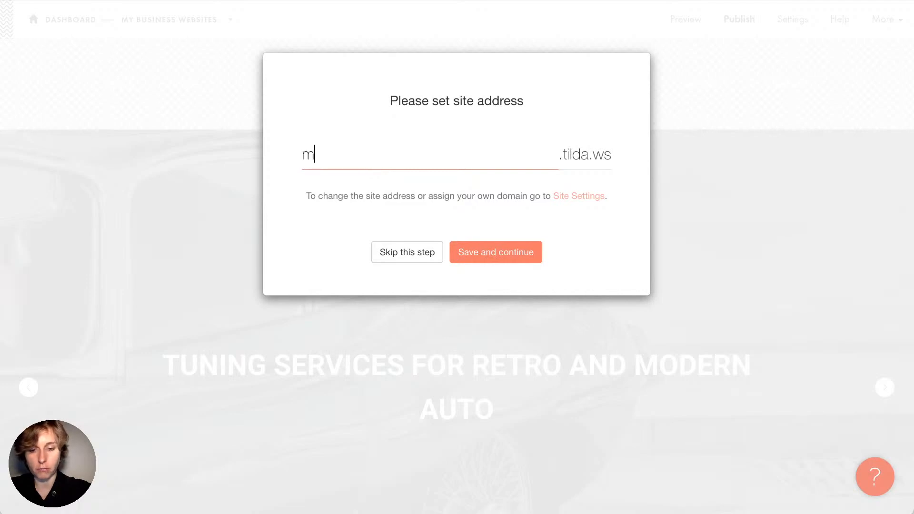
{"action": "type", "text": "ybusiness"}
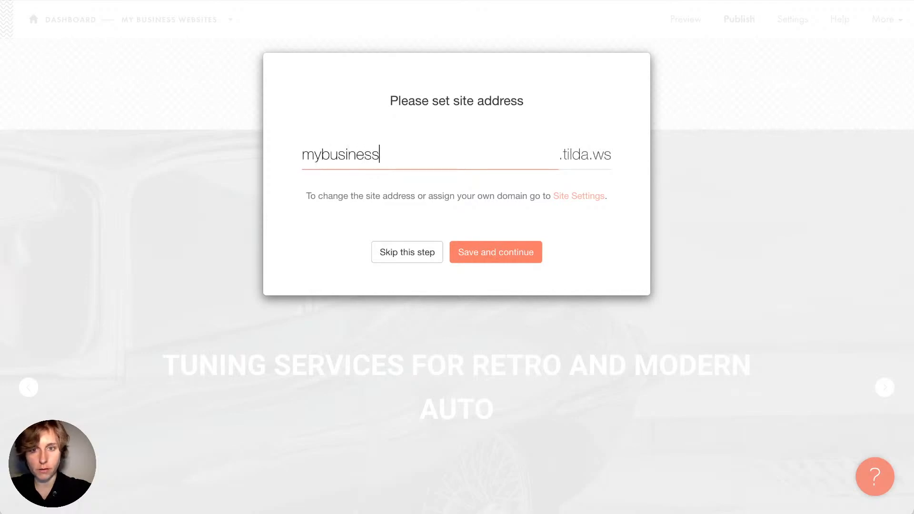
{"action": "type", "text": "website"}
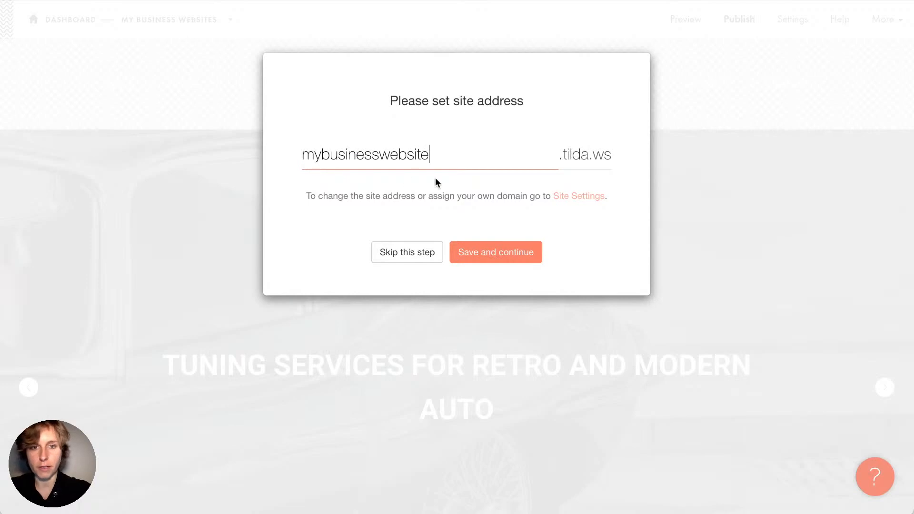
{"action": "left_click", "coordinate": [508, 260]}
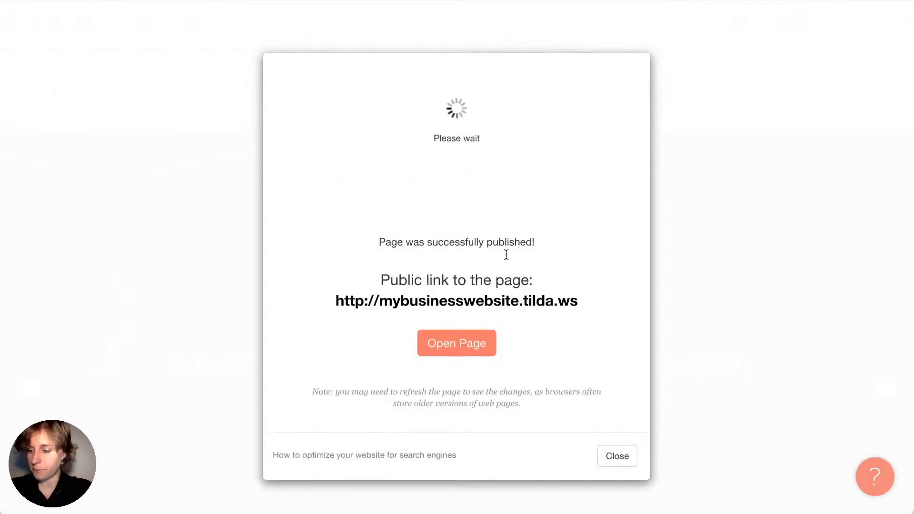
{"action": "left_click", "coordinate": [482, 169]}
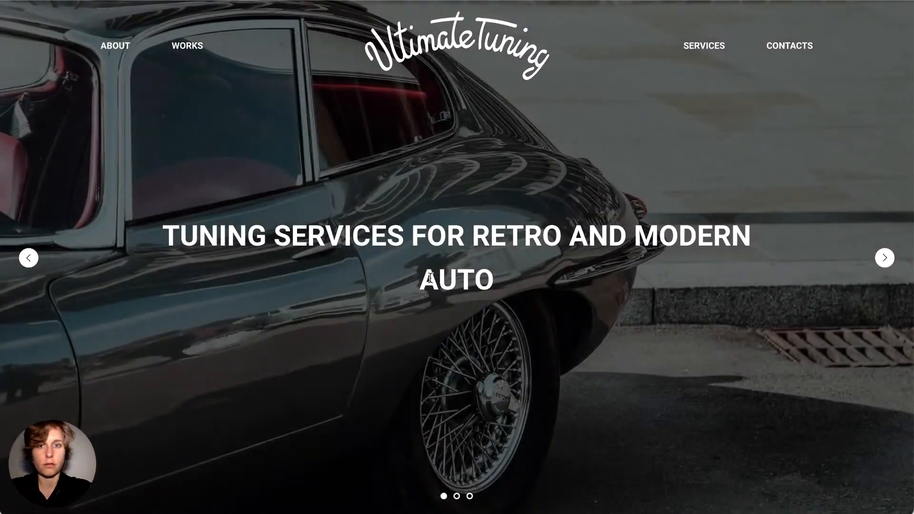
{"action": "left_click", "coordinate": [885, 258]}
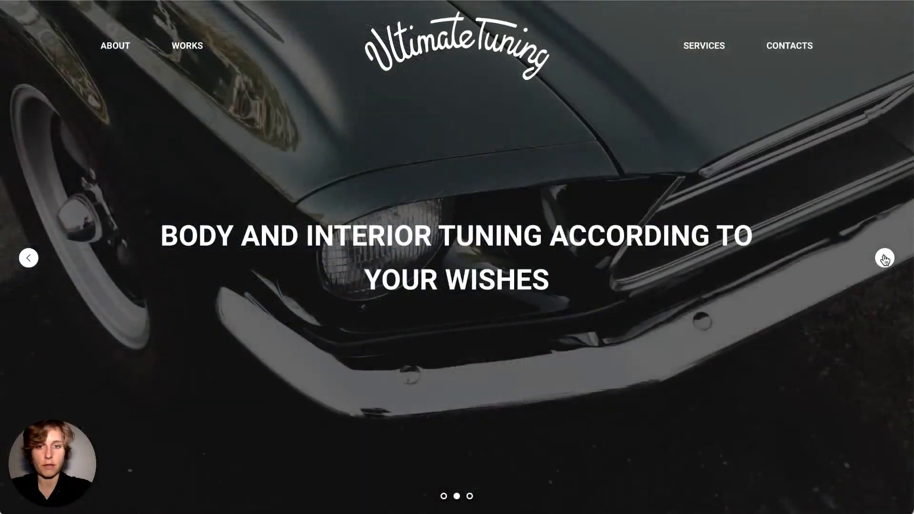
{"action": "left_click", "coordinate": [885, 258]}
{"action": "left_click", "coordinate": [885, 258]}
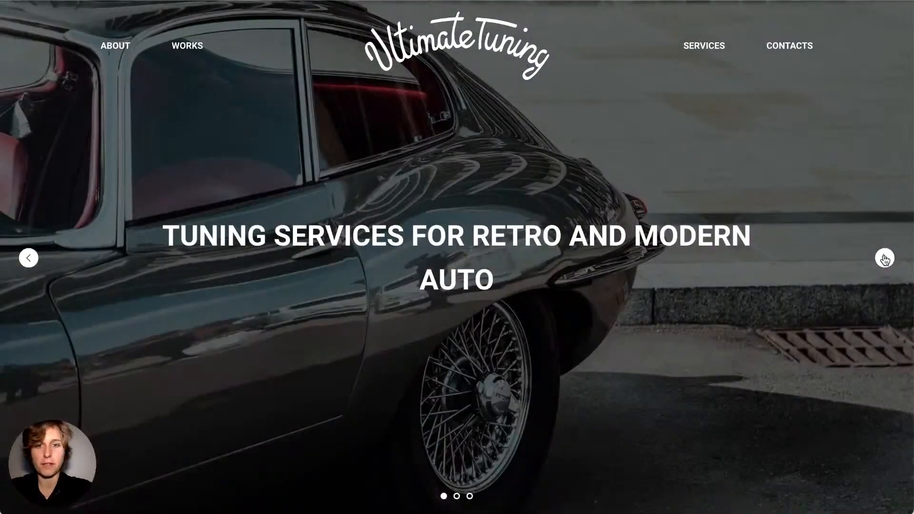
{"action": "left_click", "coordinate": [885, 258]}
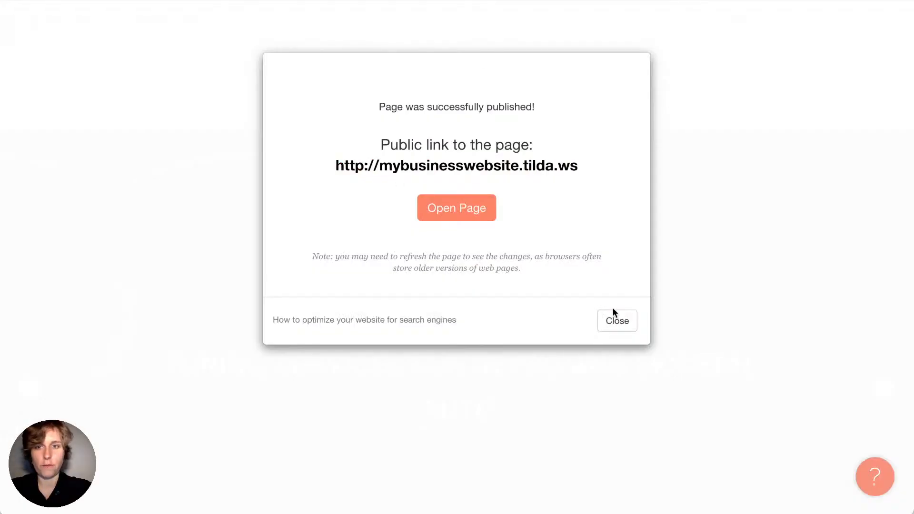
{"action": "left_click", "coordinate": [615, 314]}
Look over the published page, then open Site Settings from the More menu
{"action": "scroll", "coordinate": [419, 249], "scroll_direction": "down", "scroll_amount": 4}
{"action": "scroll", "coordinate": [417, 248], "scroll_direction": "down", "scroll_amount": 3}
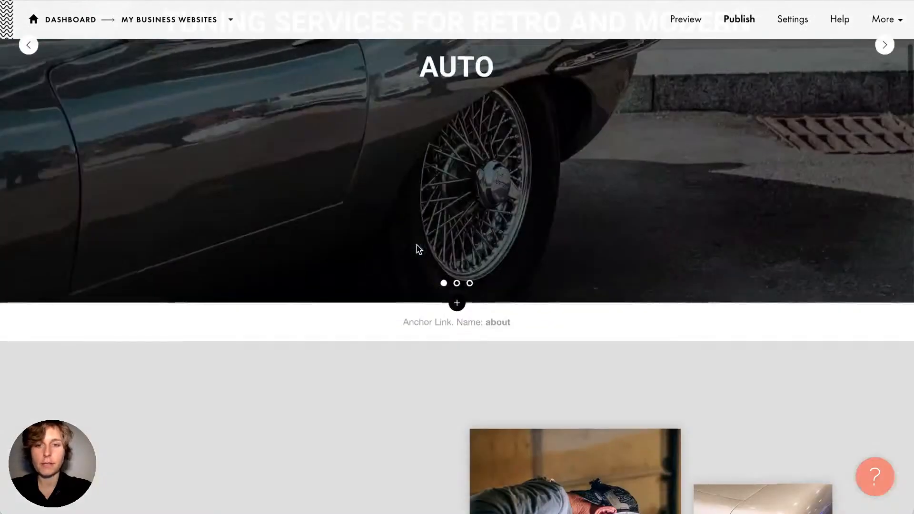
{"action": "scroll", "coordinate": [417, 249], "scroll_direction": "up", "scroll_amount": 7}
{"action": "scroll", "coordinate": [417, 249], "scroll_direction": "down", "scroll_amount": 3}
{"action": "scroll", "coordinate": [417, 249], "scroll_direction": "up", "scroll_amount": 1}
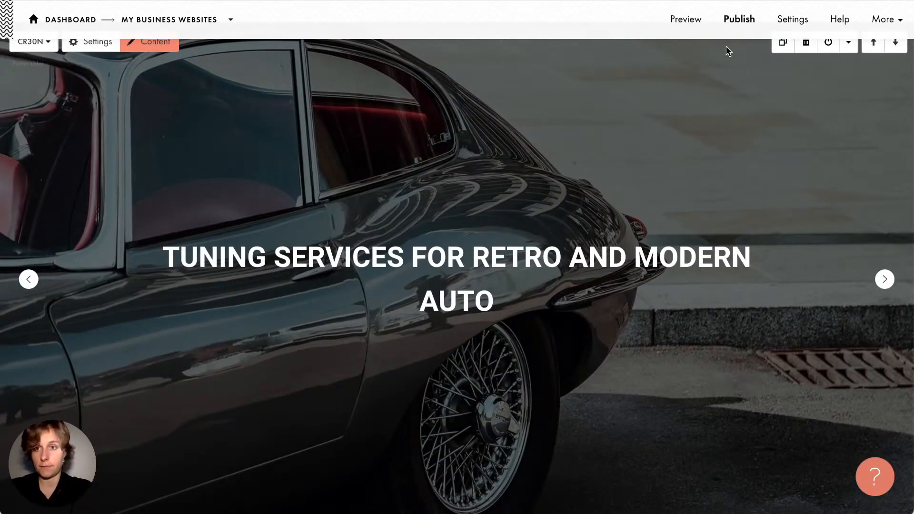
{"action": "scroll", "coordinate": [736, 78], "scroll_direction": "up", "scroll_amount": 2}
{"action": "scroll", "coordinate": [736, 79], "scroll_direction": "down", "scroll_amount": 1}
{"action": "scroll", "coordinate": [738, 82], "scroll_direction": "up", "scroll_amount": 1}
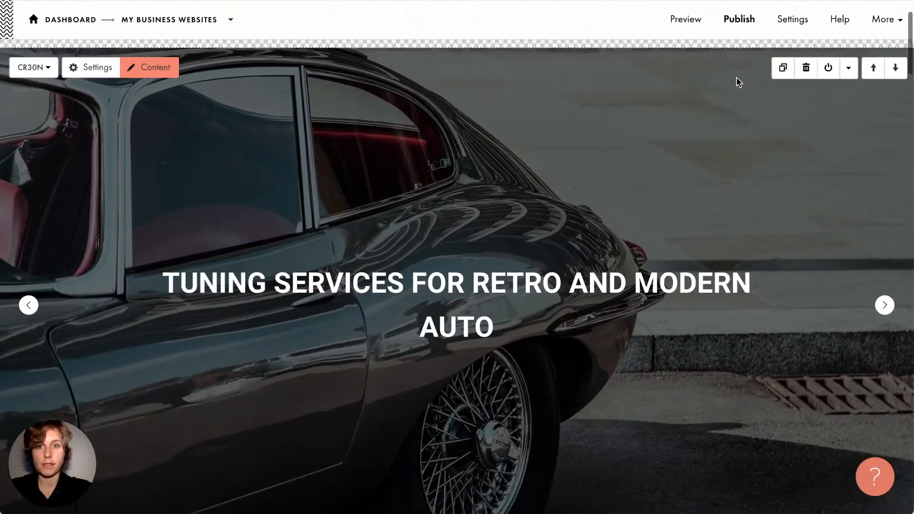
{"action": "scroll", "coordinate": [737, 82], "scroll_direction": "down", "scroll_amount": 1}
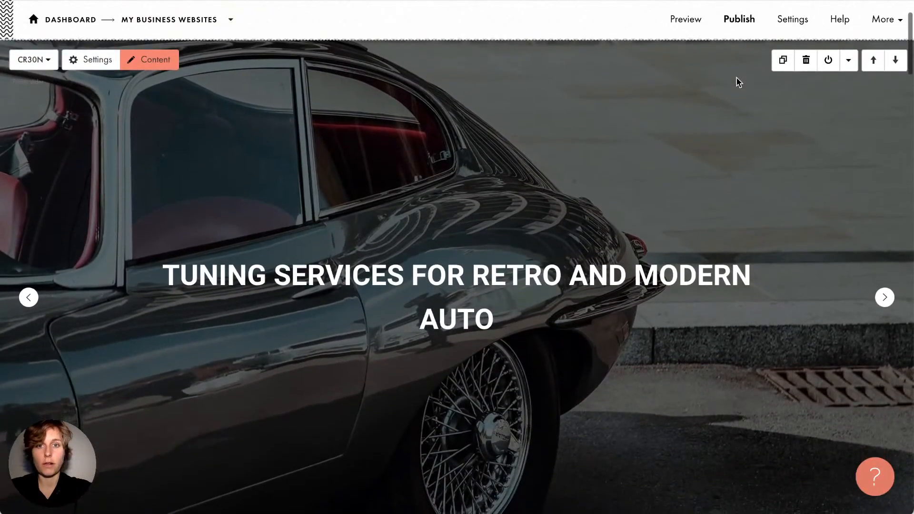
{"action": "left_click", "coordinate": [884, 22]}
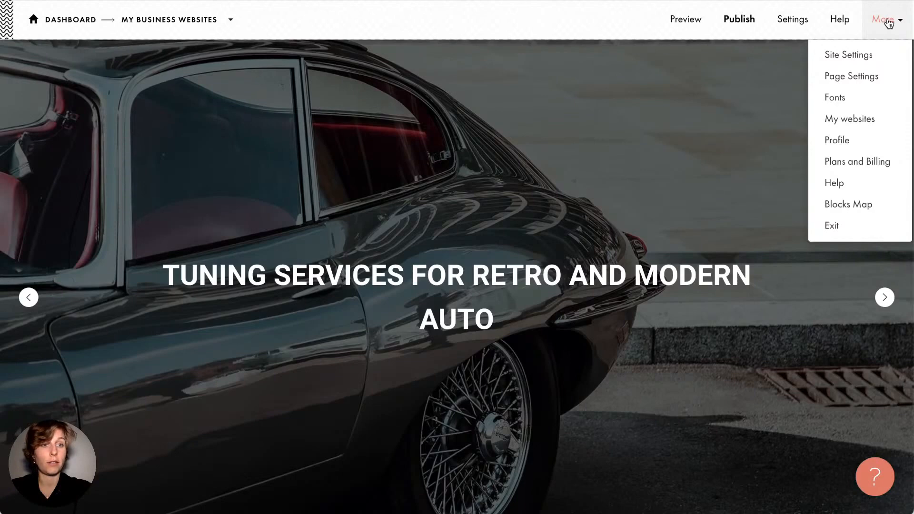
{"action": "left_click", "coordinate": [880, 56]}
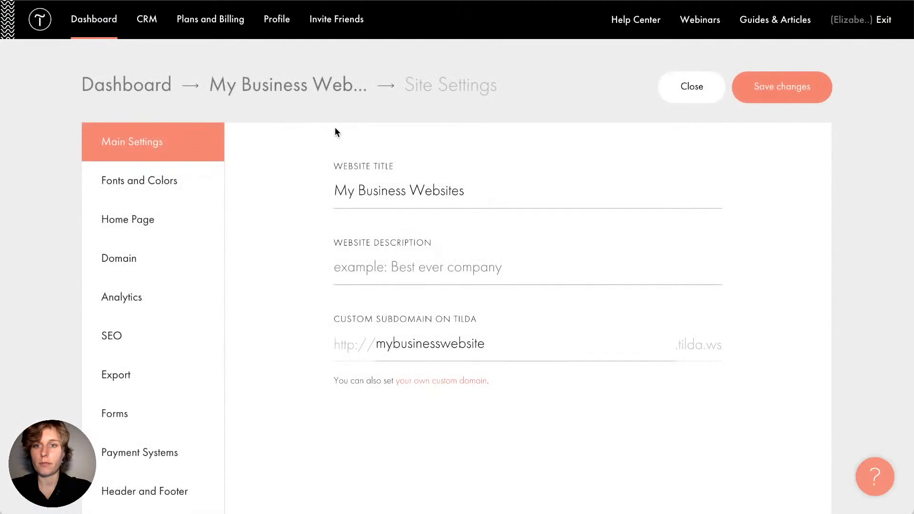
Leave Site Settings through the My Business Websites breadcrumb to reach the project dashboard
{"action": "right_click", "coordinate": [335, 127]}
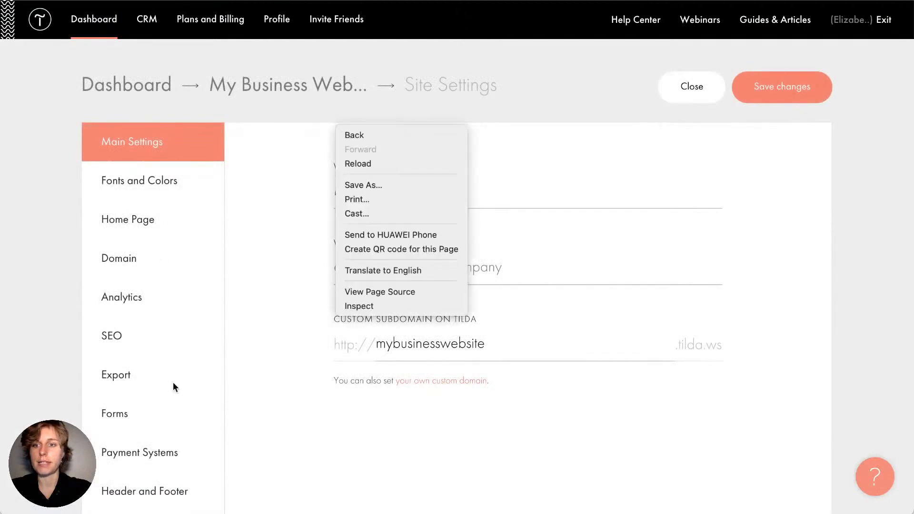
{"action": "left_click", "coordinate": [245, 262]}
{"action": "scroll", "coordinate": [172, 385], "scroll_direction": "down", "scroll_amount": 1}
{"action": "scroll", "coordinate": [173, 387], "scroll_direction": "down", "scroll_amount": 3}
{"action": "scroll", "coordinate": [173, 387], "scroll_direction": "up", "scroll_amount": 3}
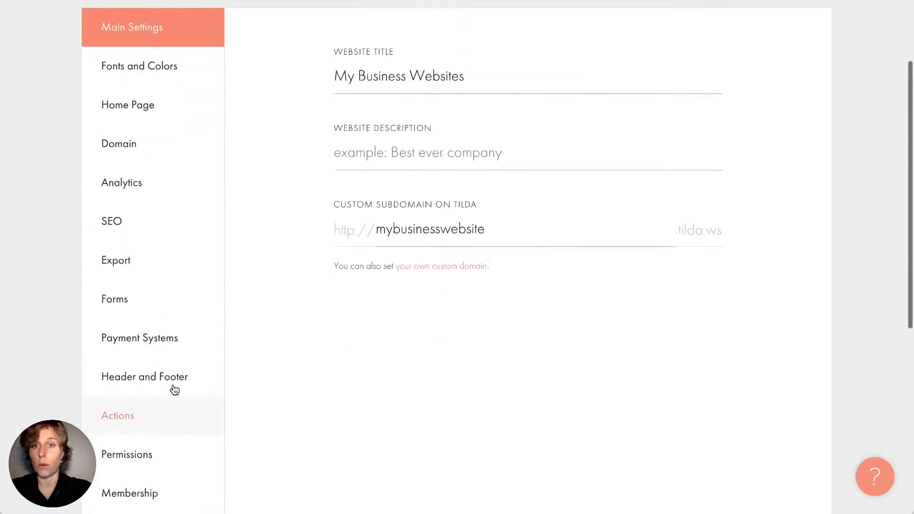
{"action": "left_click", "coordinate": [222, 73]}
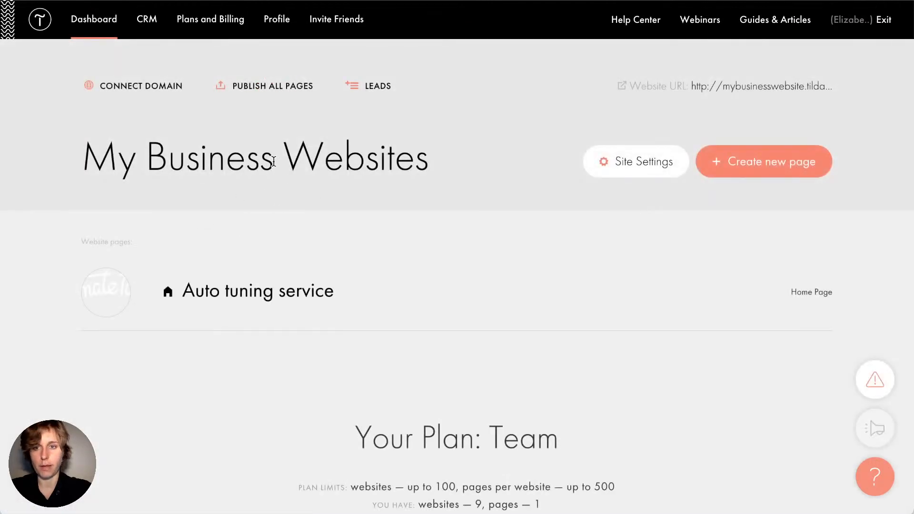
Open the settings for the My Business Websites project
{"action": "left_click_drag", "start_coordinate": [79, 162], "coordinate": [433, 151]}
{"action": "left_click", "coordinate": [433, 151]}
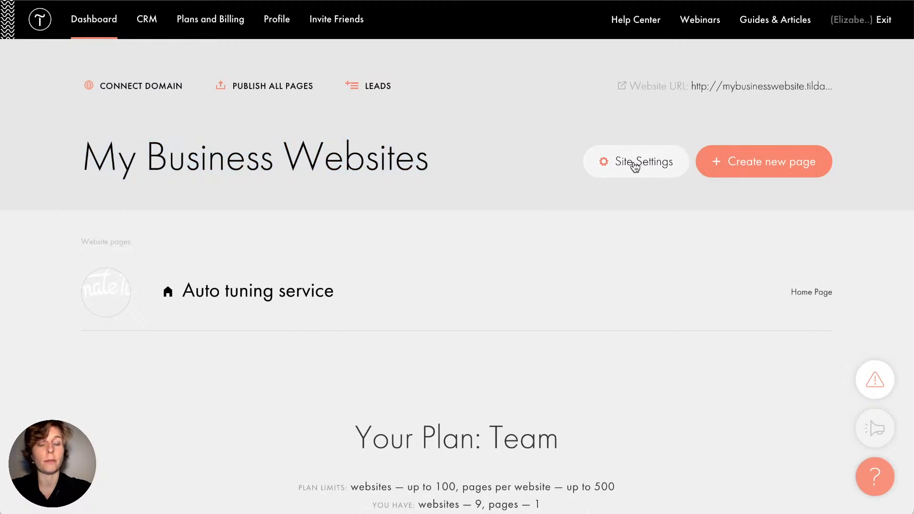
{"action": "left_click", "coordinate": [635, 164]}
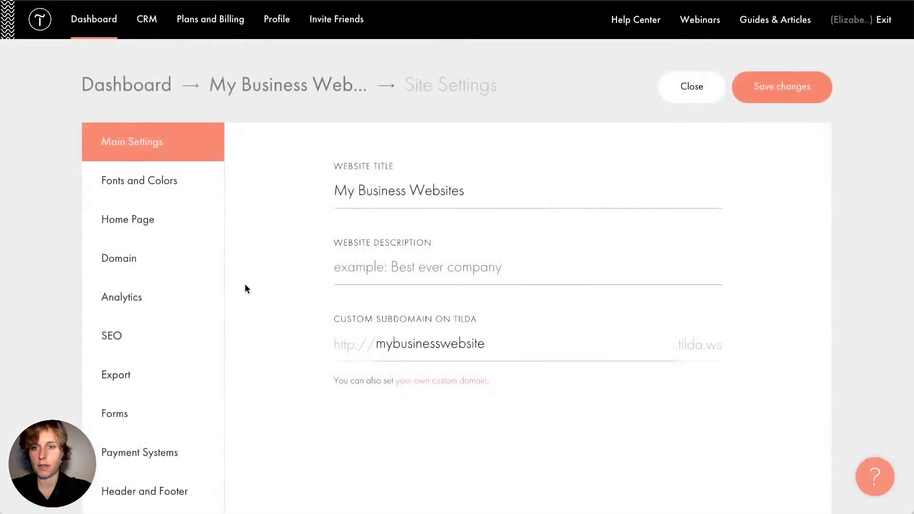
{"action": "scroll", "coordinate": [245, 284], "scroll_direction": "down", "scroll_amount": 3}
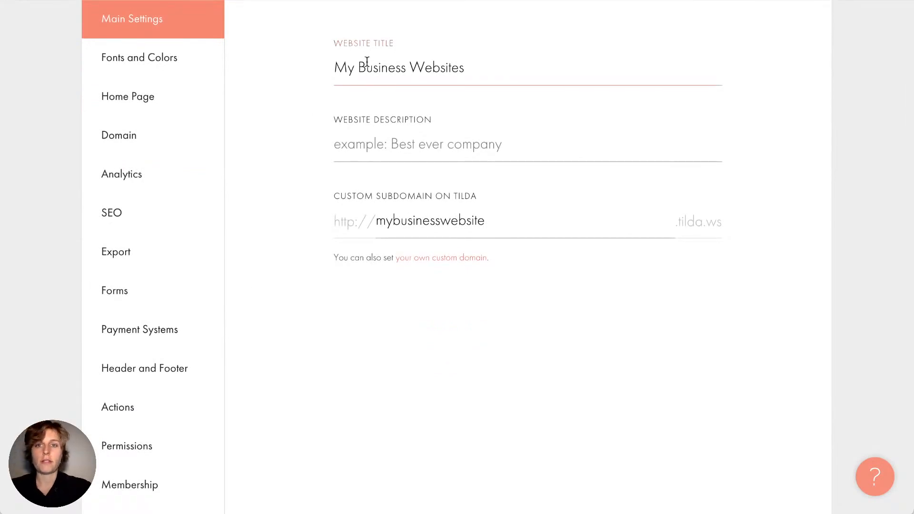
Review the Website Title, Description and subdomain fields unchanged, then go to Fonts and Colors
{"action": "left_click", "coordinate": [374, 63]}
{"action": "left_click", "coordinate": [363, 129]}
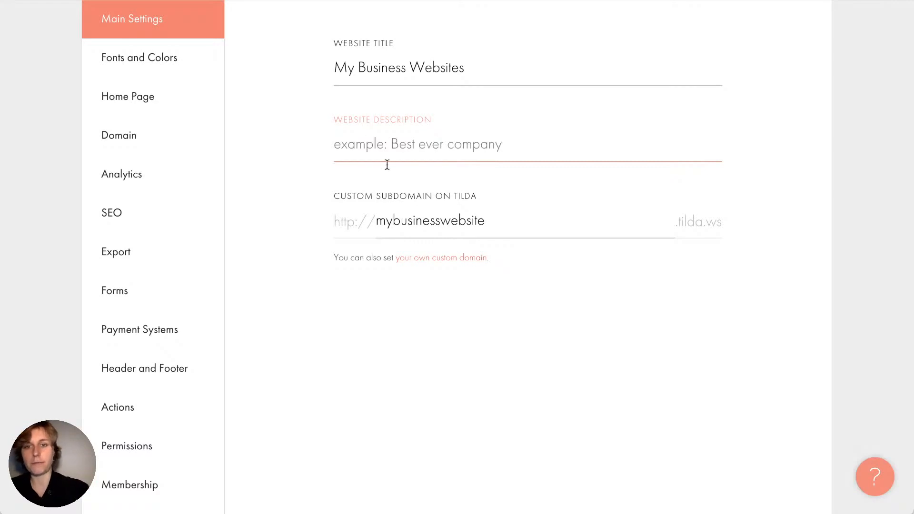
{"action": "left_click", "coordinate": [423, 222]}
{"action": "left_click", "coordinate": [401, 221]}
{"action": "left_click", "coordinate": [513, 226]}
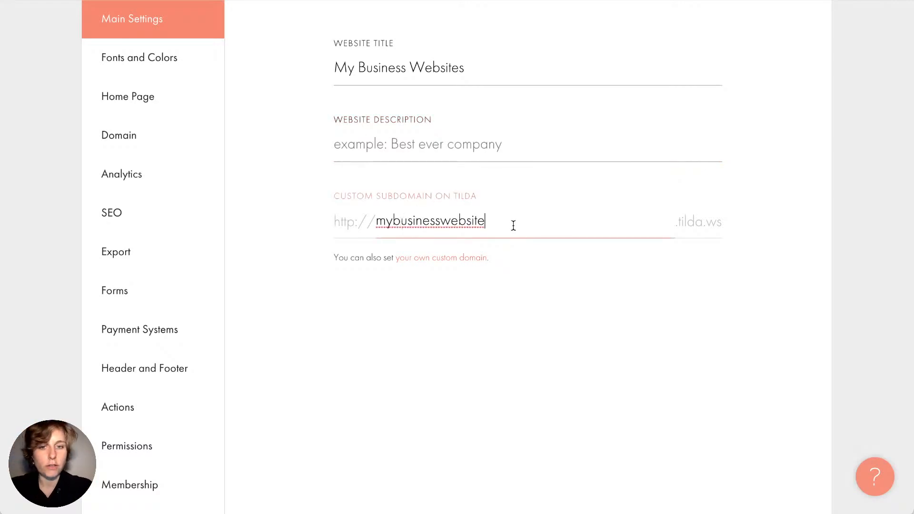
{"action": "left_click", "coordinate": [513, 319]}
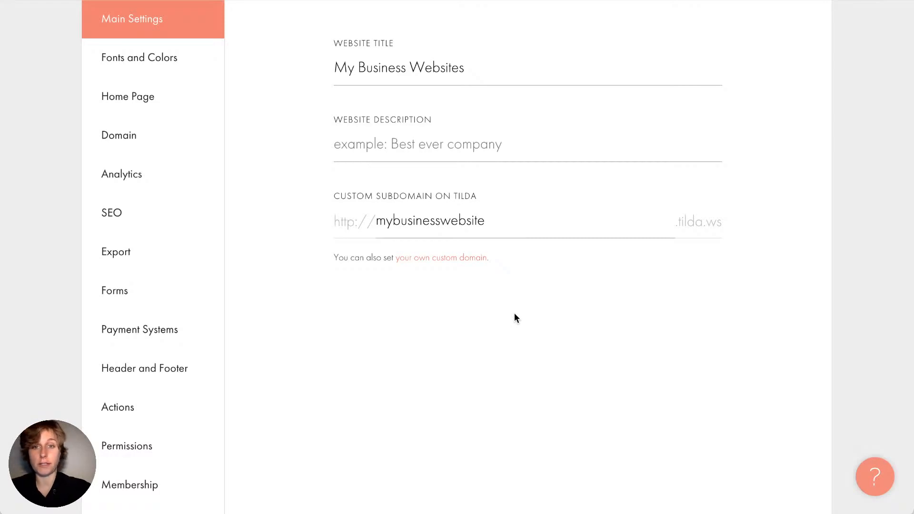
{"action": "left_click", "coordinate": [165, 71]}
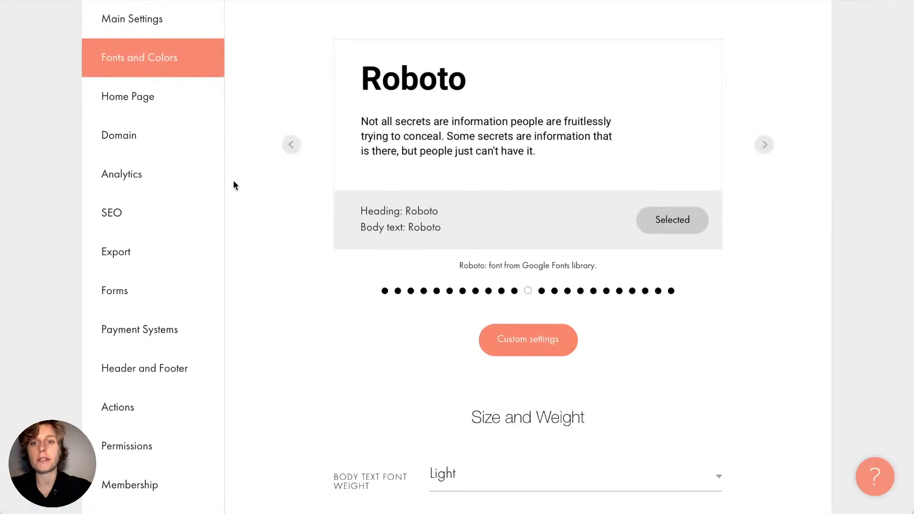
Browse back through the font pairings to Futura, then show the custom font settings
{"action": "scroll", "coordinate": [234, 185], "scroll_direction": "up", "scroll_amount": 2}
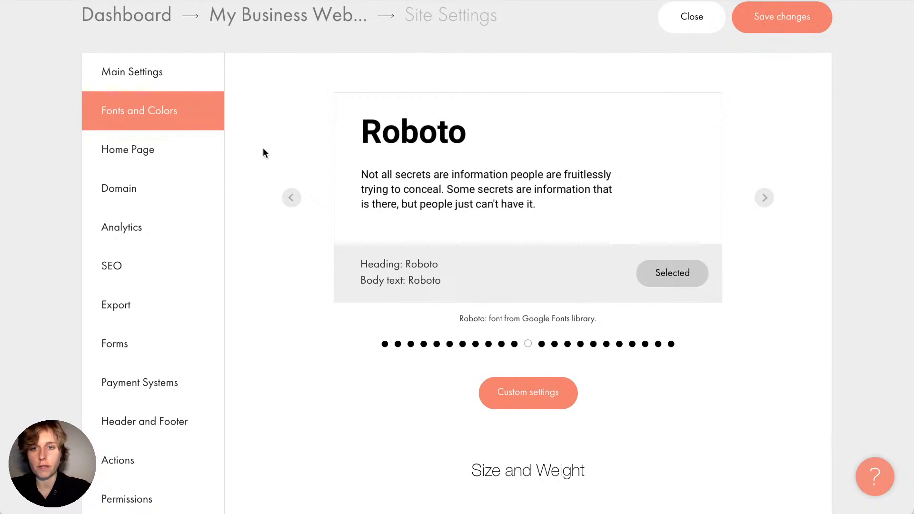
{"action": "scroll", "coordinate": [263, 149], "scroll_direction": "down", "scroll_amount": 1}
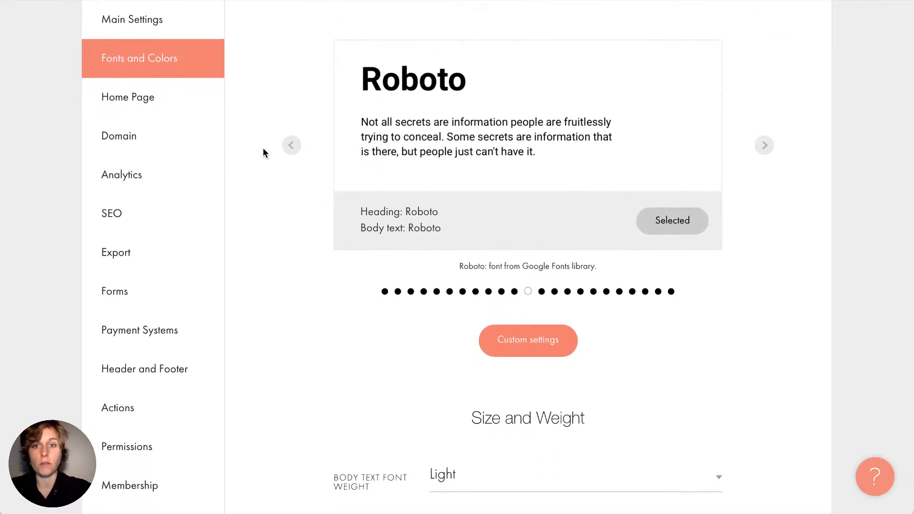
{"action": "left_click", "coordinate": [290, 144]}
{"action": "left_click", "coordinate": [291, 143]}
{"action": "left_click", "coordinate": [290, 143]}
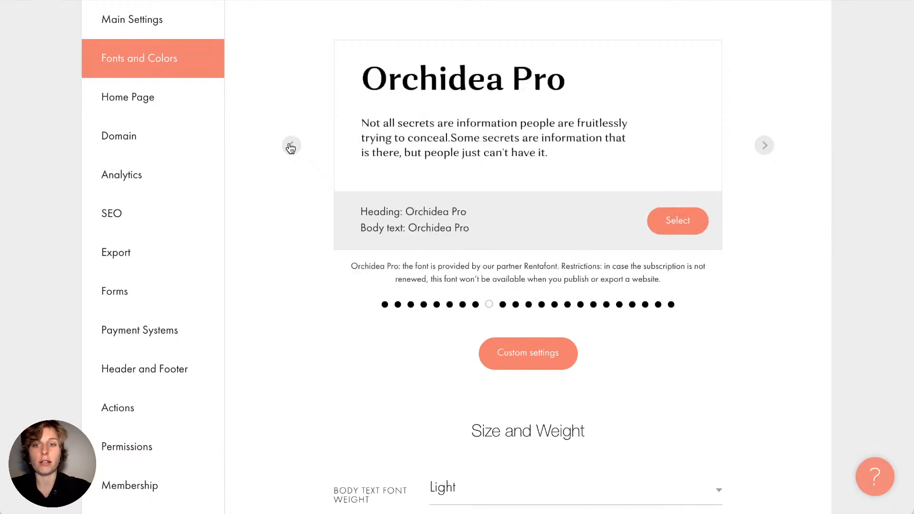
{"action": "left_click", "coordinate": [291, 146]}
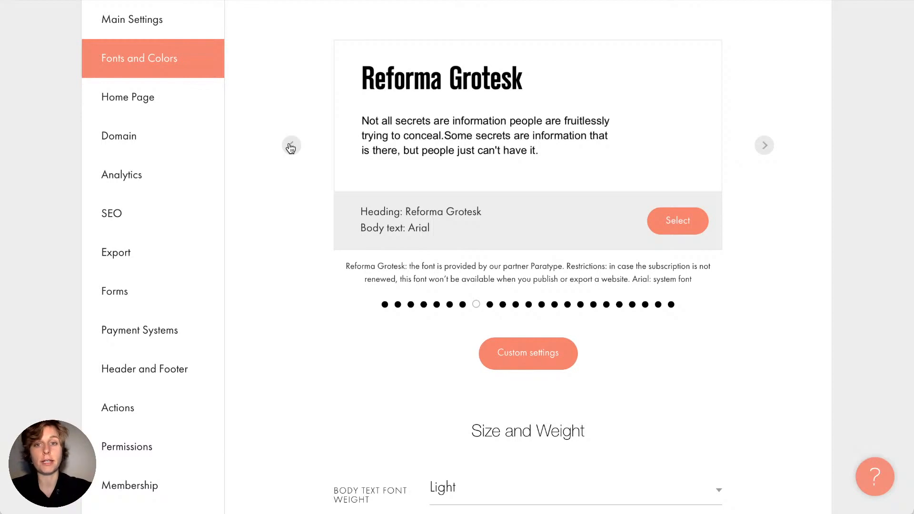
{"action": "left_click", "coordinate": [290, 145]}
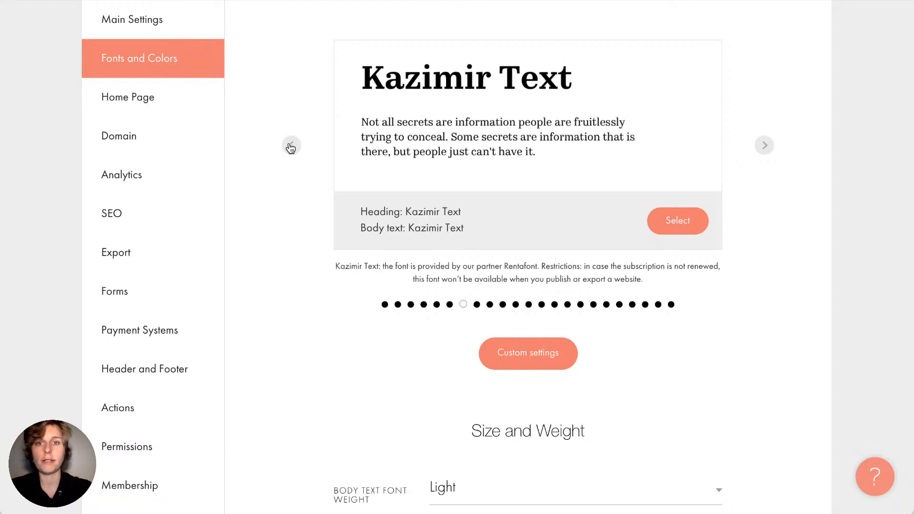
{"action": "left_click", "coordinate": [290, 146]}
{"action": "left_click", "coordinate": [290, 146]}
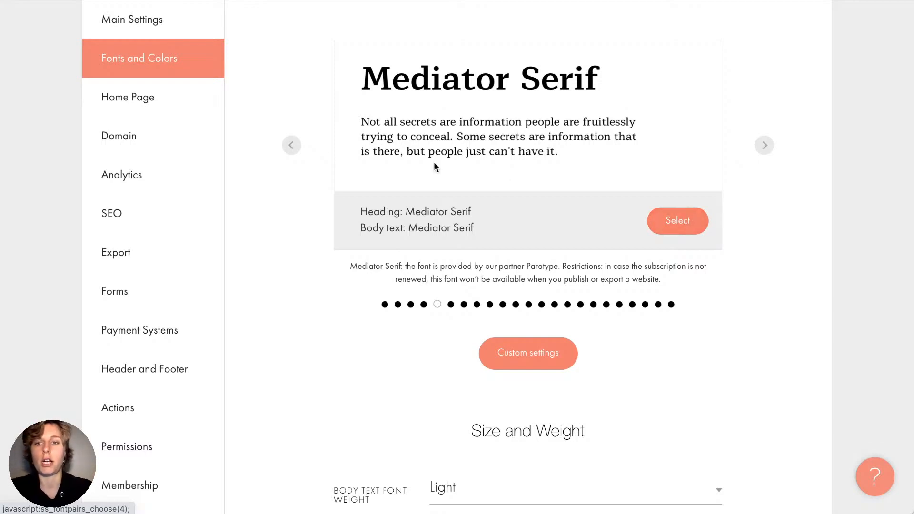
{"action": "left_click", "coordinate": [292, 145]}
{"action": "left_click", "coordinate": [292, 146]}
{"action": "left_click", "coordinate": [292, 145]}
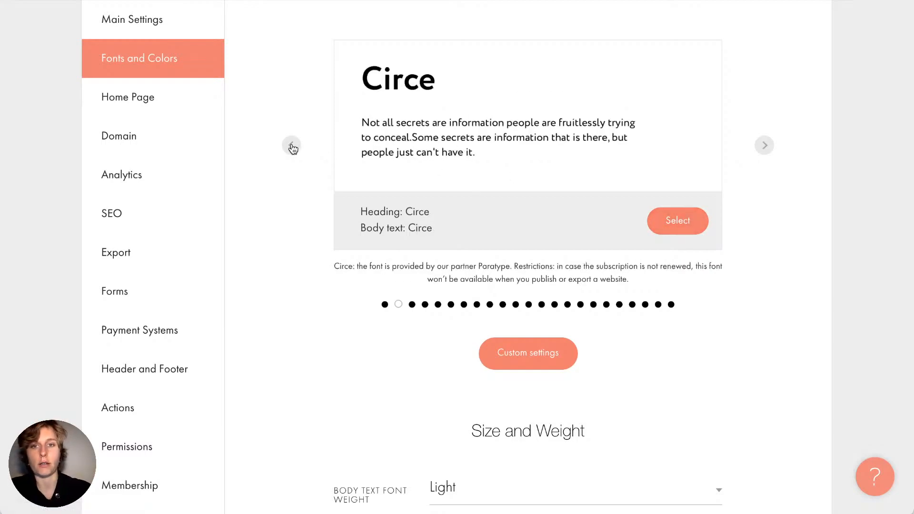
{"action": "left_click", "coordinate": [291, 145]}
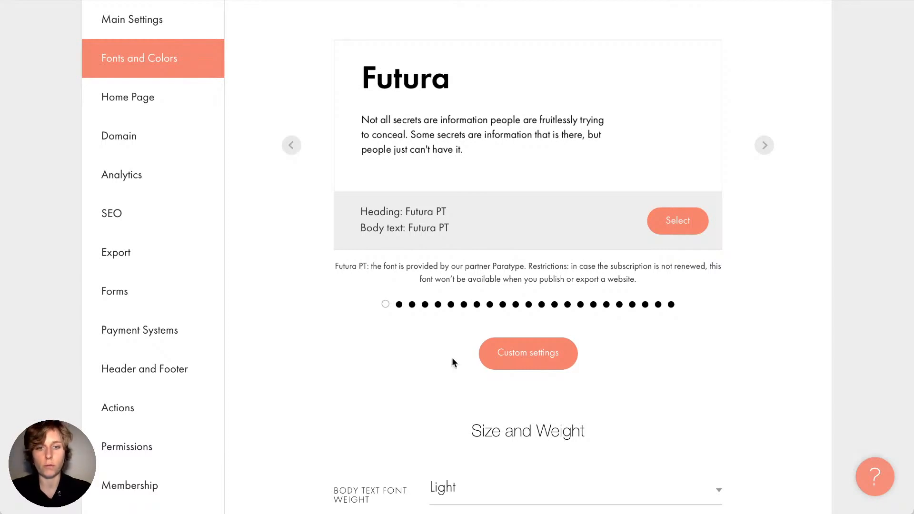
{"action": "left_click", "coordinate": [515, 363]}
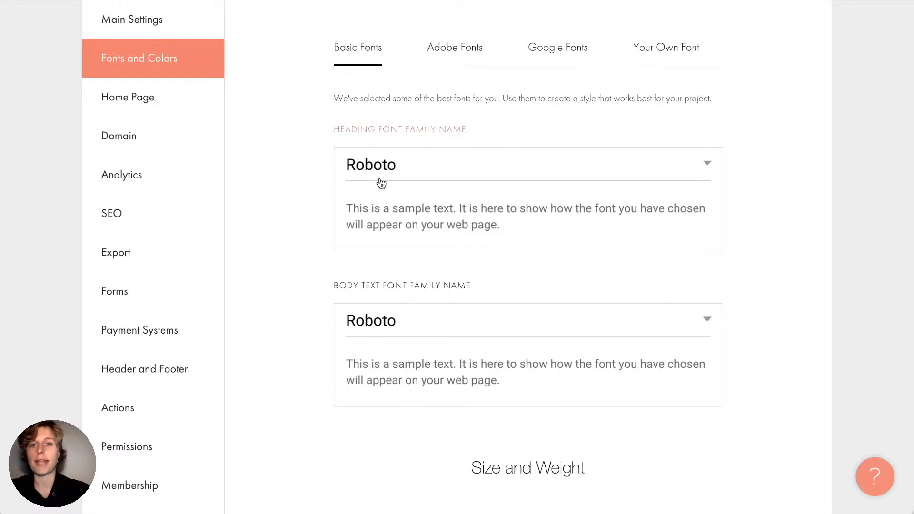
Look through the Adobe Fonts, Google Fonts and Your Own Font options
{"action": "left_click", "coordinate": [447, 48]}
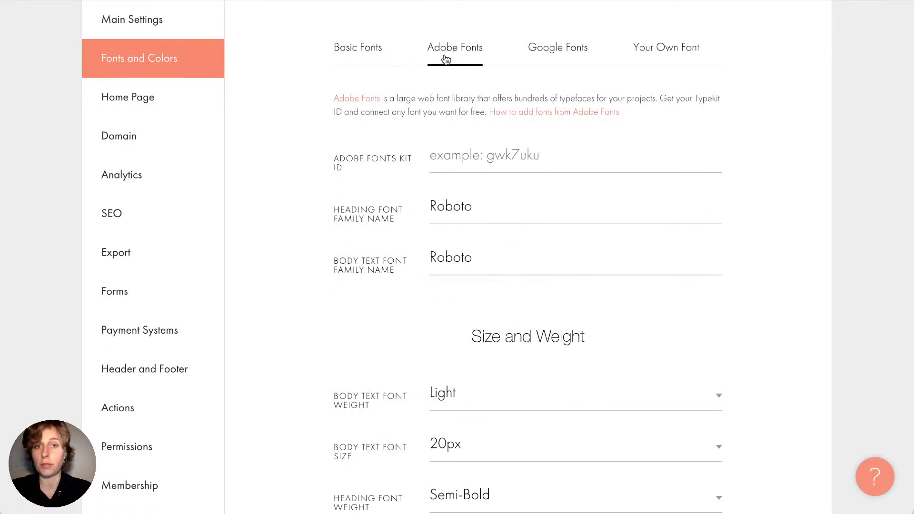
{"action": "left_click", "coordinate": [561, 59]}
{"action": "left_click", "coordinate": [678, 60]}
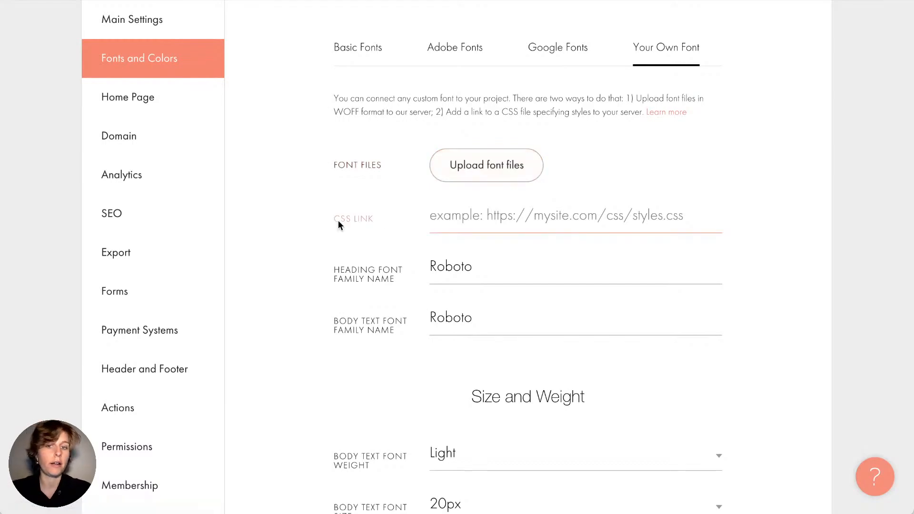
{"action": "scroll", "coordinate": [338, 224], "scroll_direction": "down", "scroll_amount": 5}
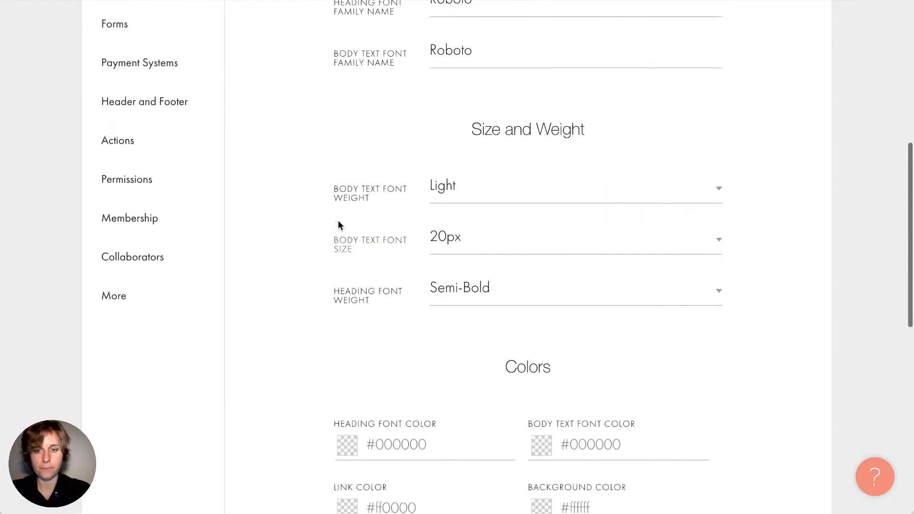
{"action": "scroll", "coordinate": [373, 326], "scroll_direction": "down", "scroll_amount": 1}
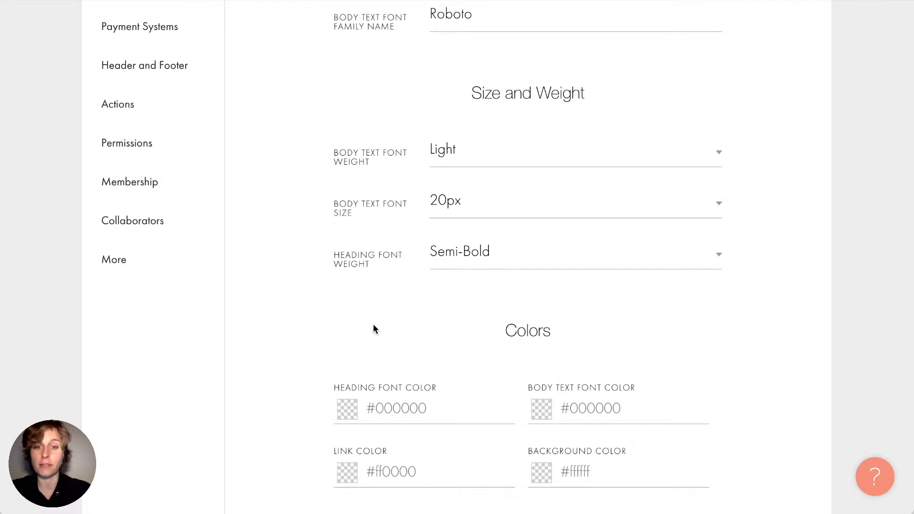
{"action": "scroll", "coordinate": [373, 324], "scroll_direction": "down", "scroll_amount": 3}
{"action": "scroll", "coordinate": [535, 323], "scroll_direction": "down", "scroll_amount": 3}
{"action": "scroll", "coordinate": [535, 323], "scroll_direction": "up", "scroll_amount": 15}
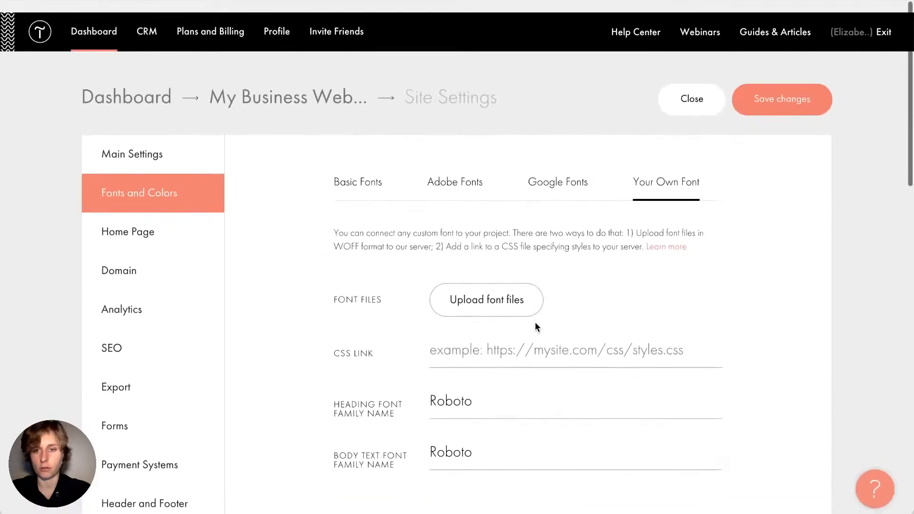
Cycle through the font tabs again and open Home Page, where Auto tuning service is set
{"action": "left_click", "coordinate": [456, 180]}
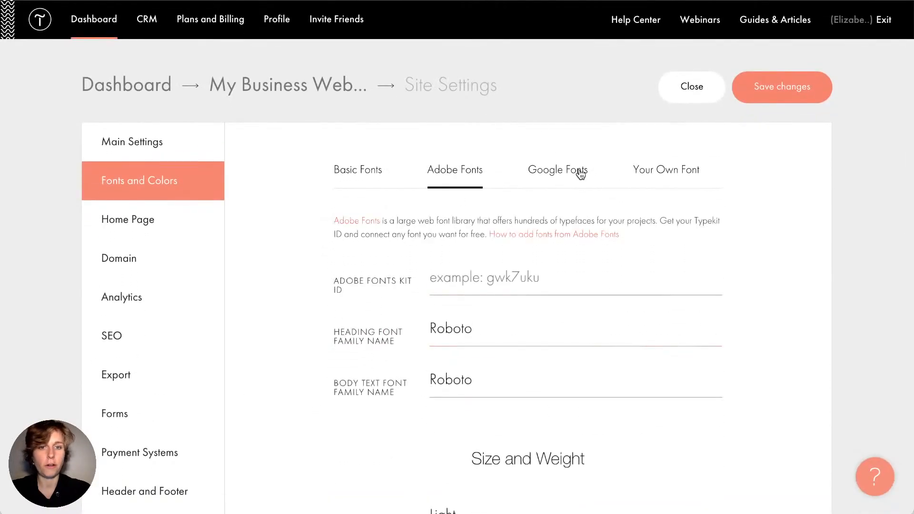
{"action": "left_click", "coordinate": [578, 172]}
{"action": "left_click", "coordinate": [663, 171]}
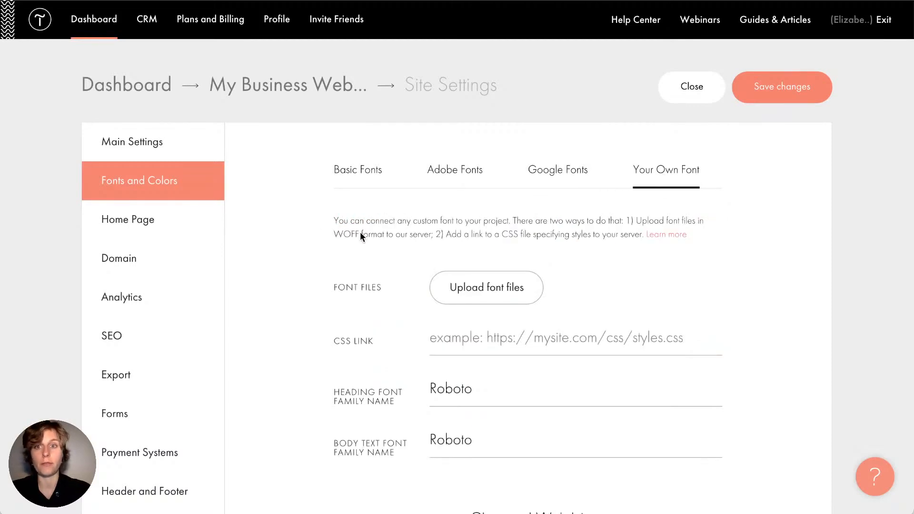
{"action": "left_click", "coordinate": [178, 215]}
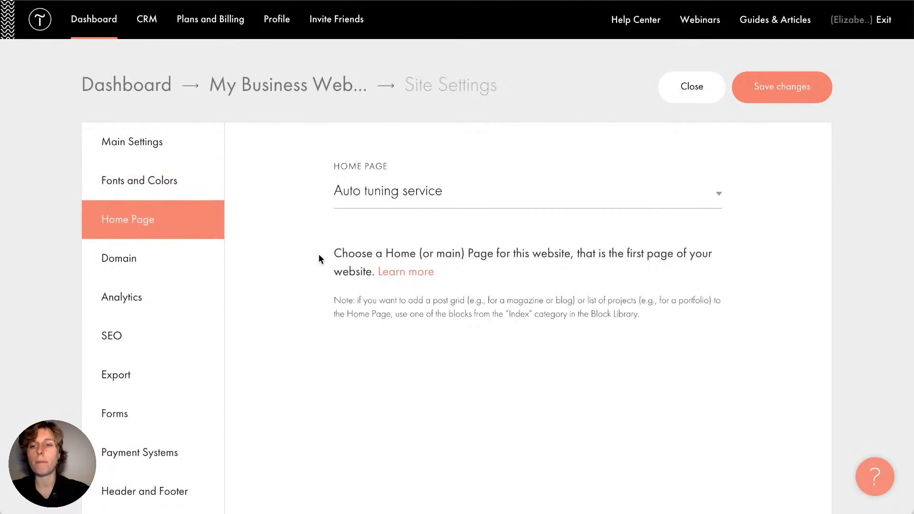
{"action": "scroll", "coordinate": [319, 253], "scroll_direction": "down", "scroll_amount": 2}
{"action": "left_click", "coordinate": [348, 153]}
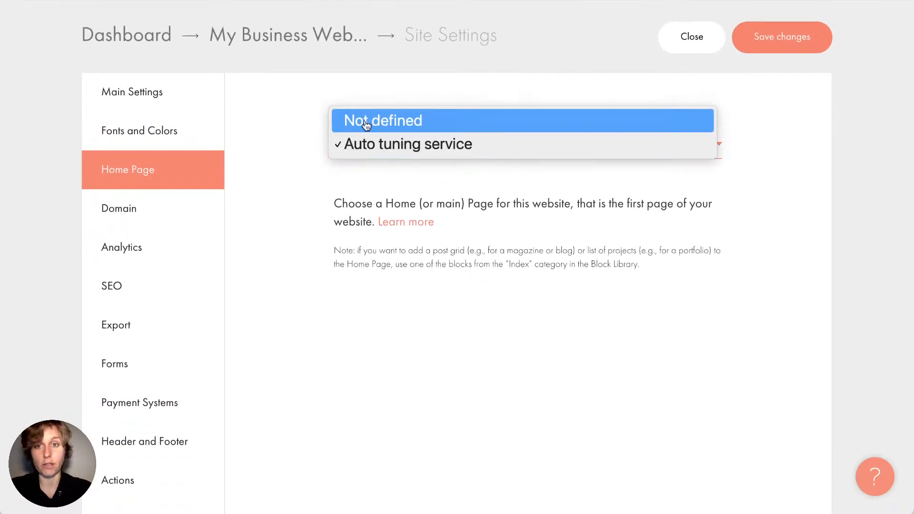
{"action": "left_click", "coordinate": [440, 121]}
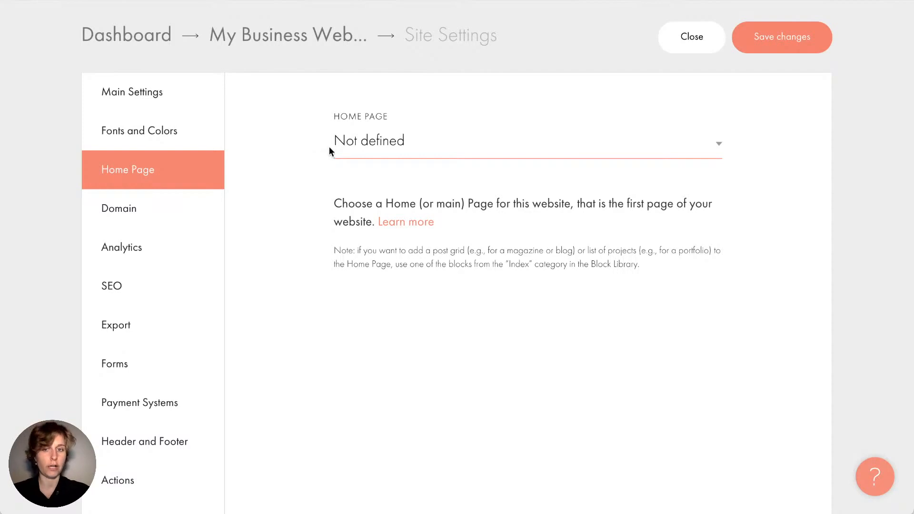
{"action": "left_click", "coordinate": [338, 150]}
{"action": "left_click", "coordinate": [364, 166]}
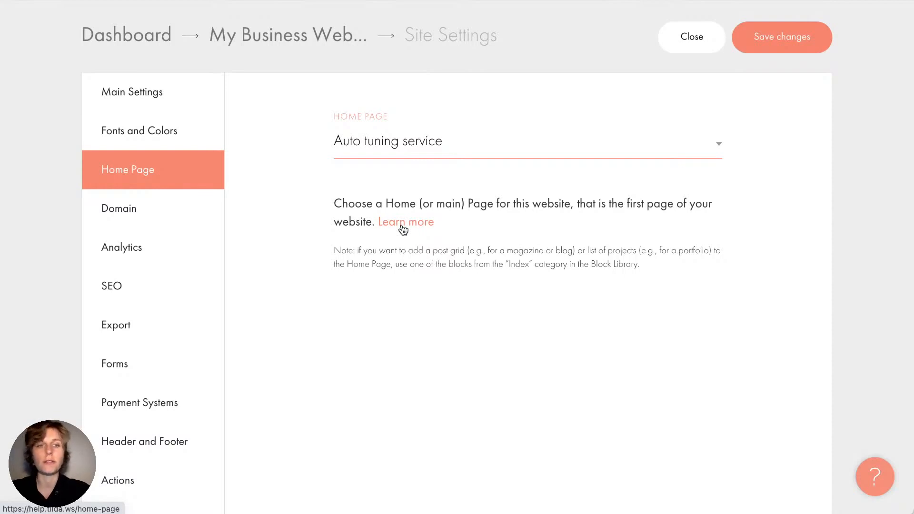
Read the Domain section's custom domain field and help text, then go to Analytics
{"action": "left_click", "coordinate": [194, 210]}
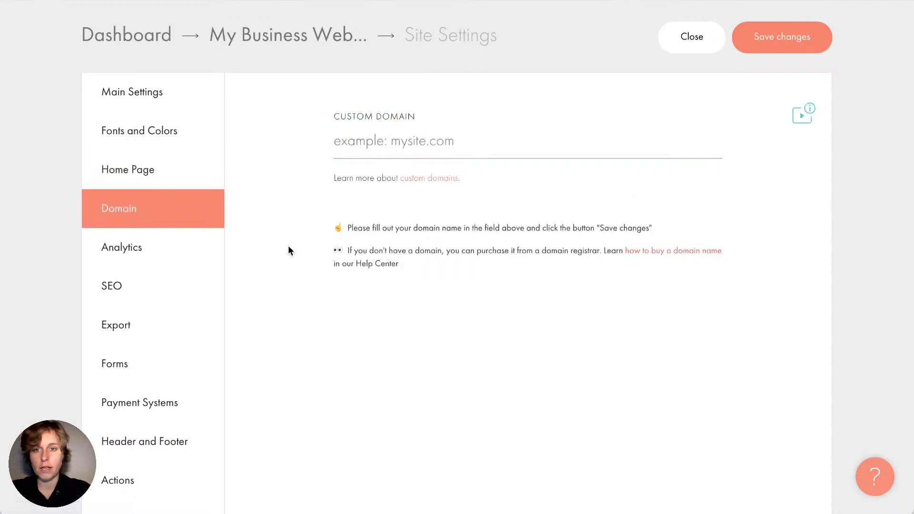
{"action": "scroll", "coordinate": [295, 258], "scroll_direction": "down", "scroll_amount": 2}
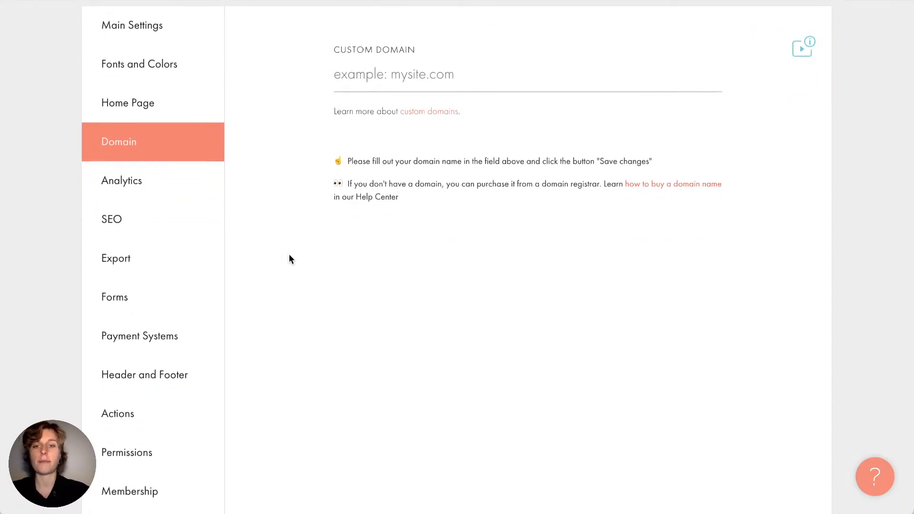
{"action": "left_click", "coordinate": [366, 74]}
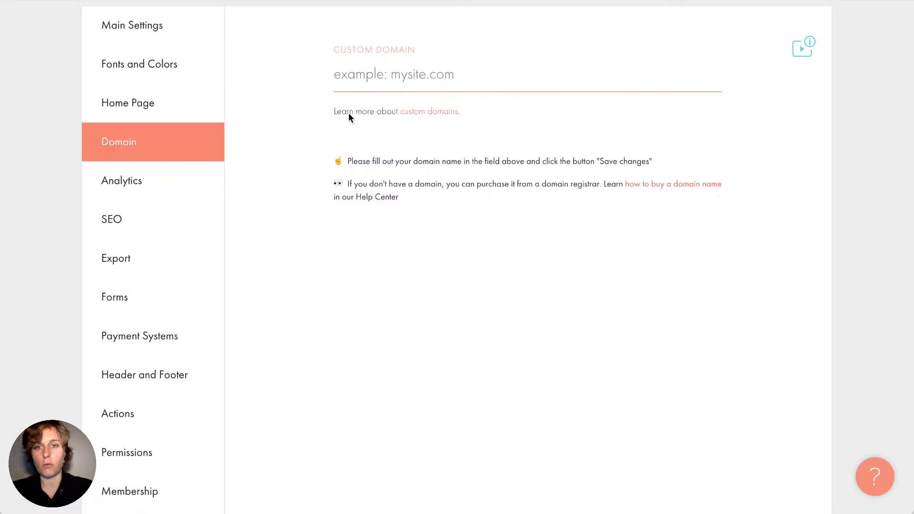
{"action": "left_click_drag", "start_coordinate": [333, 117], "coordinate": [490, 115]}
{"action": "left_click", "coordinate": [490, 114]}
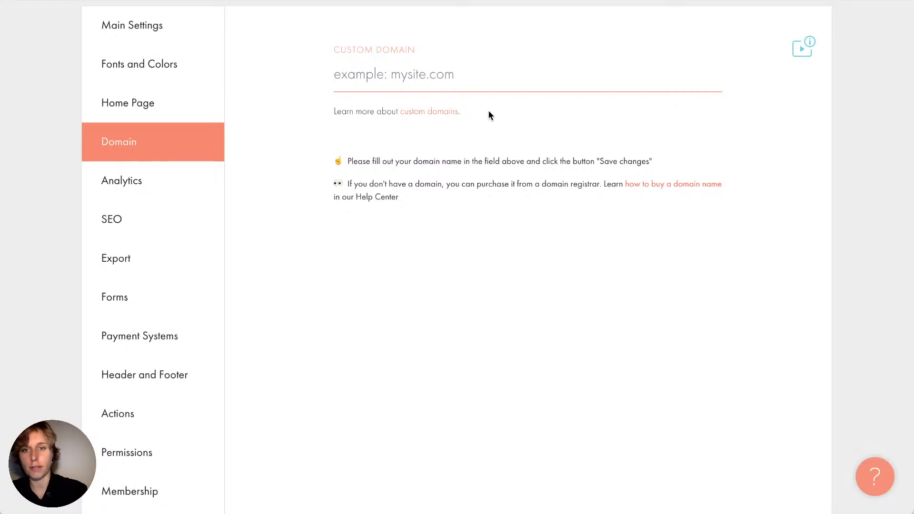
{"action": "left_click_drag", "start_coordinate": [396, 199], "coordinate": [330, 161]}
{"action": "left_click", "coordinate": [330, 161]}
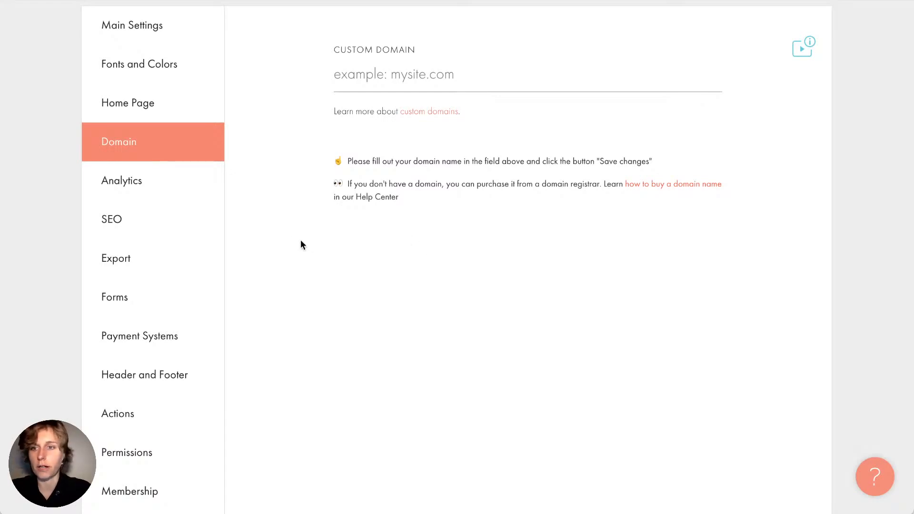
{"action": "left_click", "coordinate": [149, 176]}
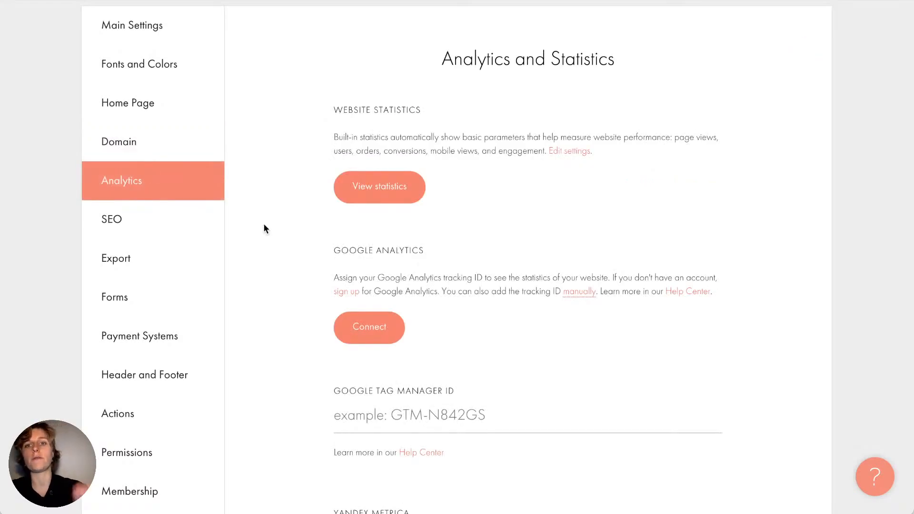
Leave settings for the built-in website statistics and scroll through the charts
{"action": "left_click", "coordinate": [407, 190]}
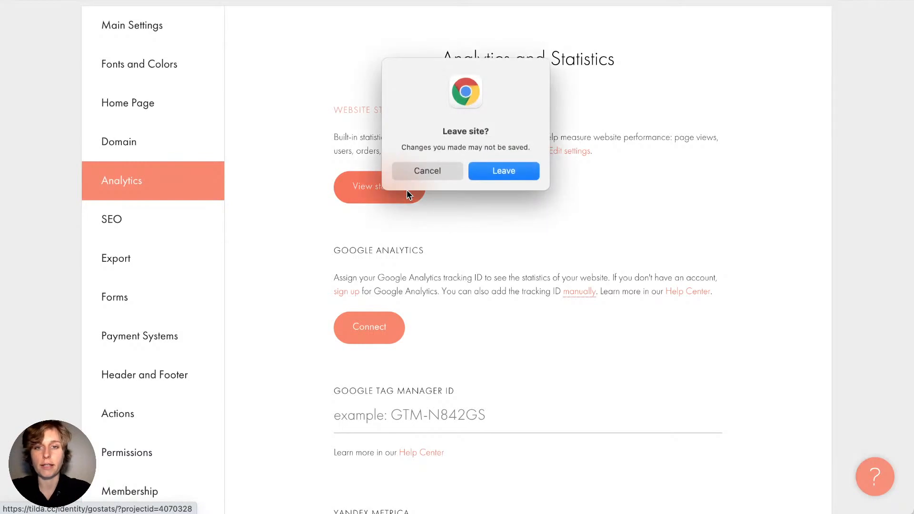
{"action": "left_click", "coordinate": [481, 173]}
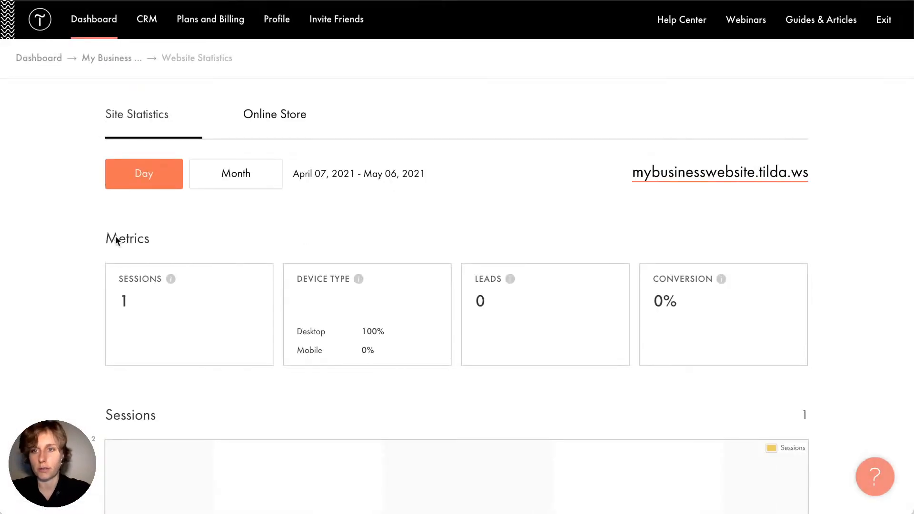
{"action": "scroll", "coordinate": [89, 275], "scroll_direction": "down", "scroll_amount": 10}
{"action": "scroll", "coordinate": [90, 275], "scroll_direction": "up", "scroll_amount": 6}
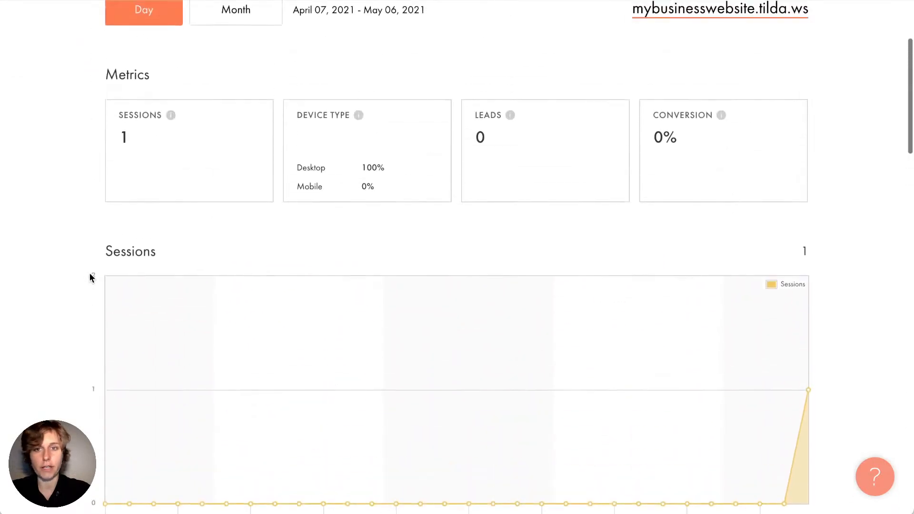
{"action": "scroll", "coordinate": [90, 274], "scroll_direction": "down", "scroll_amount": 1}
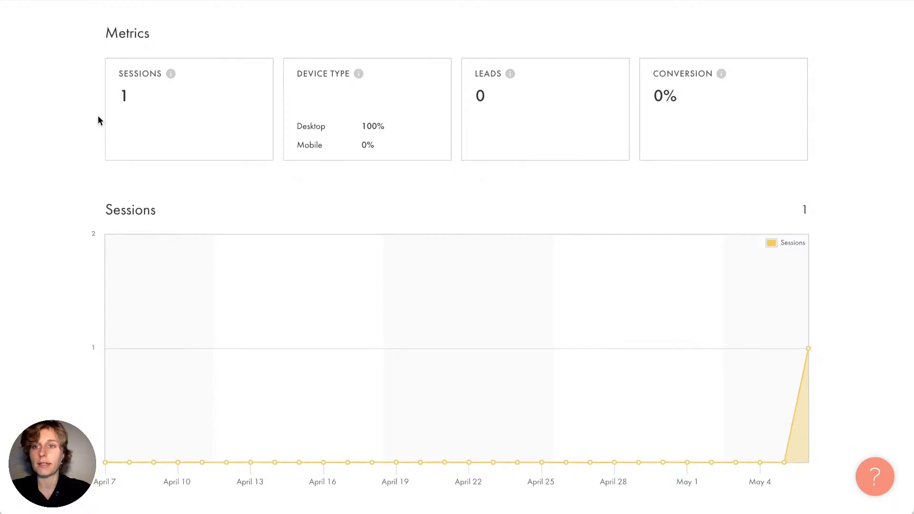
{"action": "scroll", "coordinate": [98, 115], "scroll_direction": "up", "scroll_amount": 3}
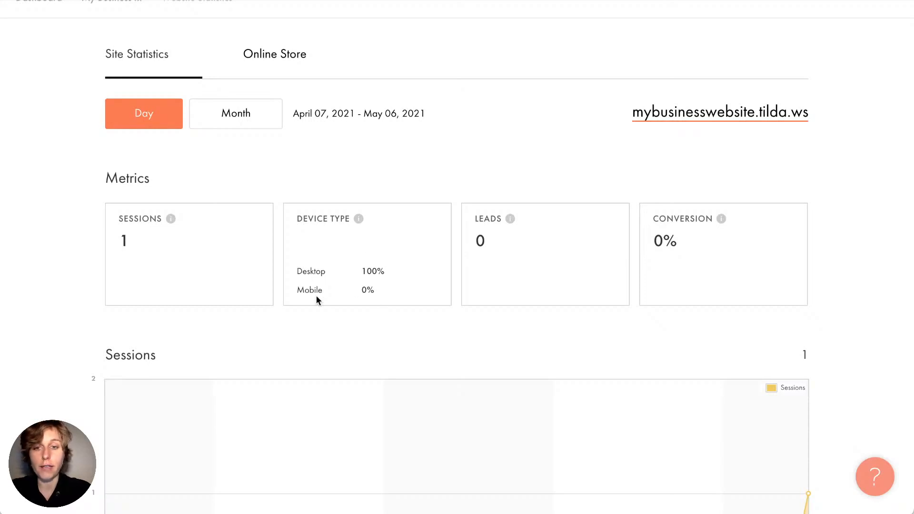
{"action": "scroll", "coordinate": [316, 295], "scroll_direction": "down", "scroll_amount": 12}
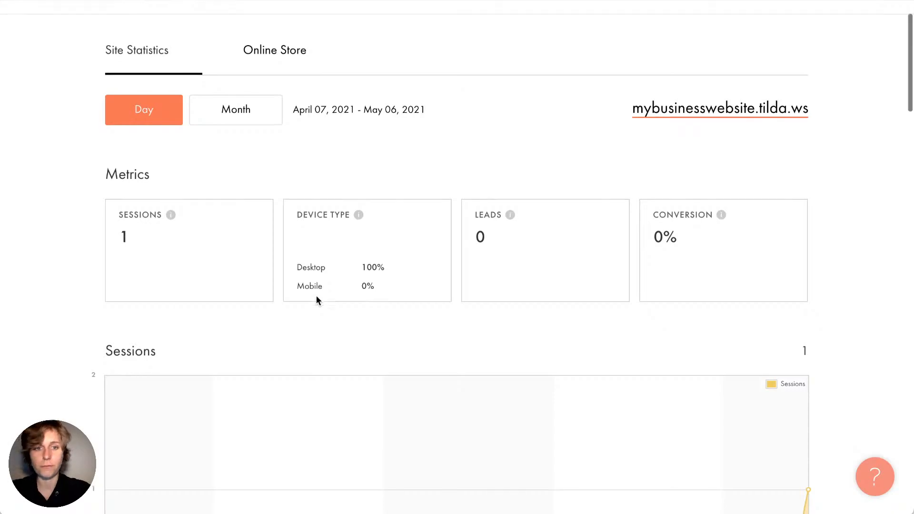
{"action": "scroll", "coordinate": [579, 320], "scroll_direction": "down", "scroll_amount": 6}
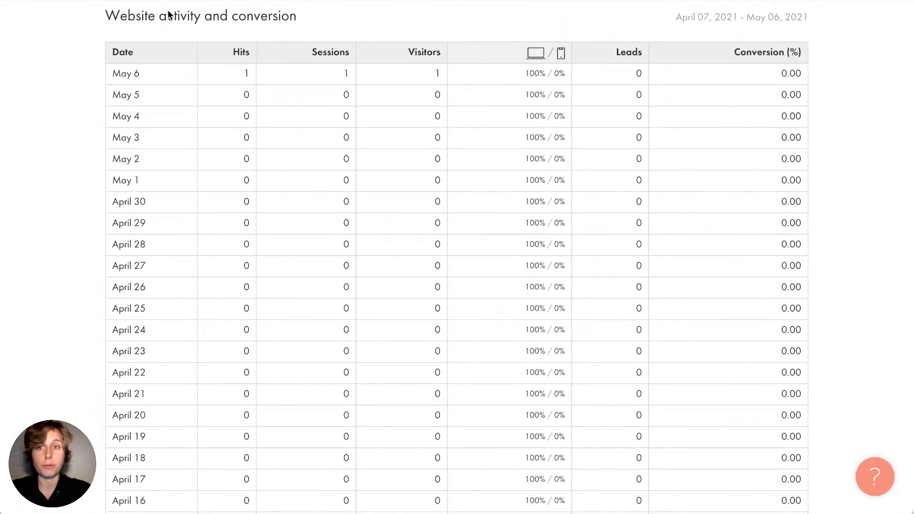
{"action": "scroll", "coordinate": [210, 229], "scroll_direction": "down", "scroll_amount": 11}
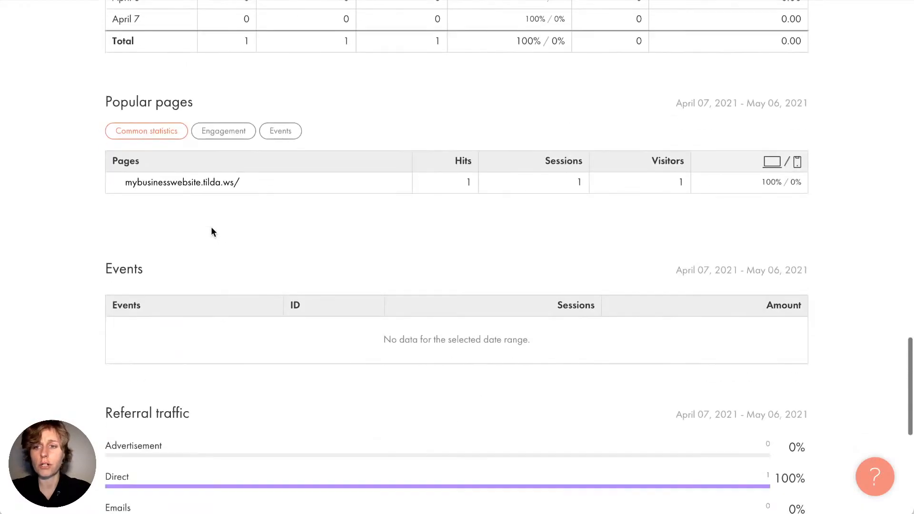
Switch popular pages between events, engagement and common statistics views
{"action": "left_click", "coordinate": [282, 129]}
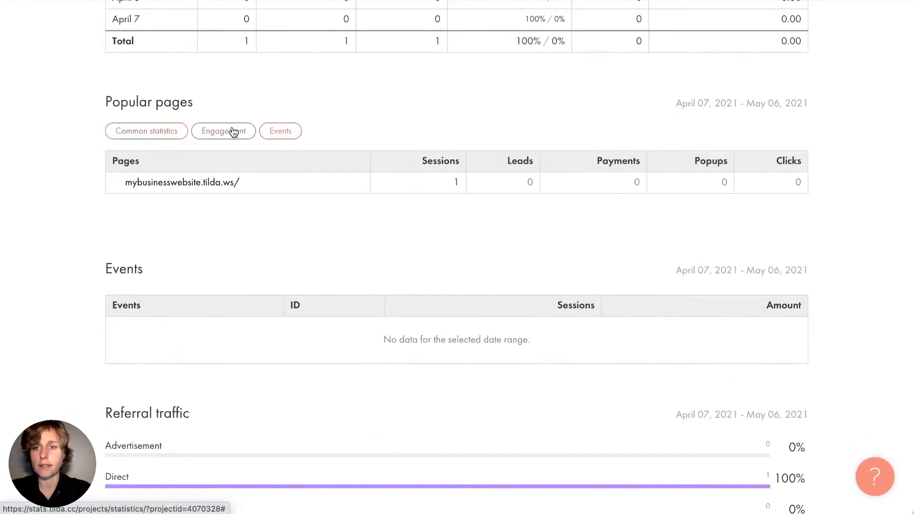
{"action": "left_click", "coordinate": [234, 131]}
{"action": "left_click", "coordinate": [165, 138]}
{"action": "scroll", "coordinate": [79, 204], "scroll_direction": "down", "scroll_amount": 5}
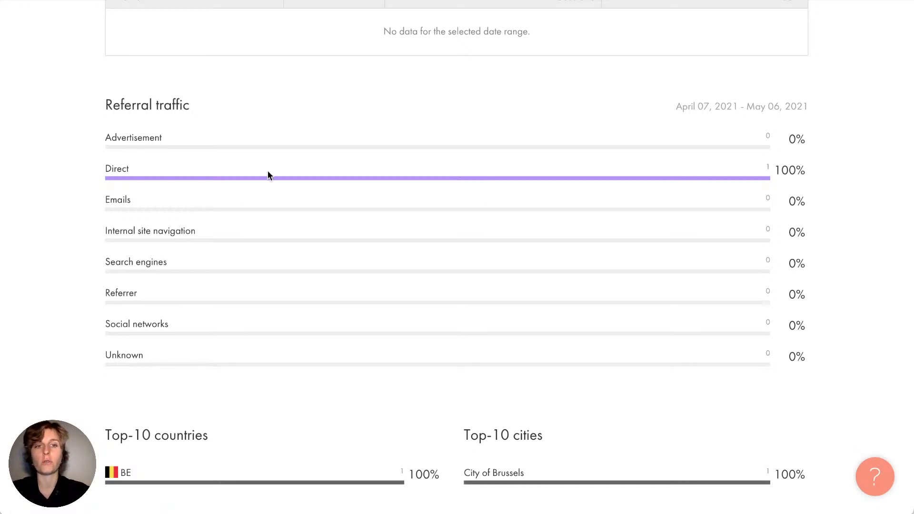
{"action": "scroll", "coordinate": [268, 175], "scroll_direction": "up", "scroll_amount": 2}
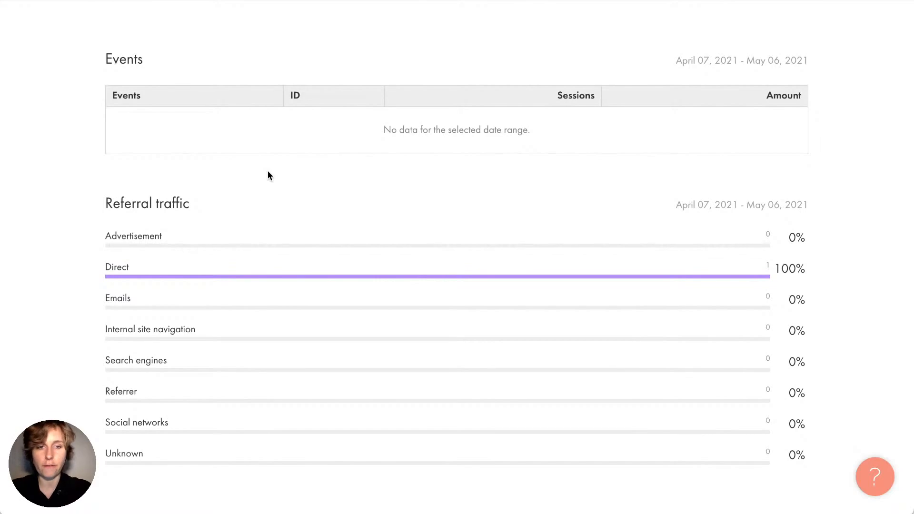
{"action": "scroll", "coordinate": [269, 175], "scroll_direction": "up", "scroll_amount": 15}
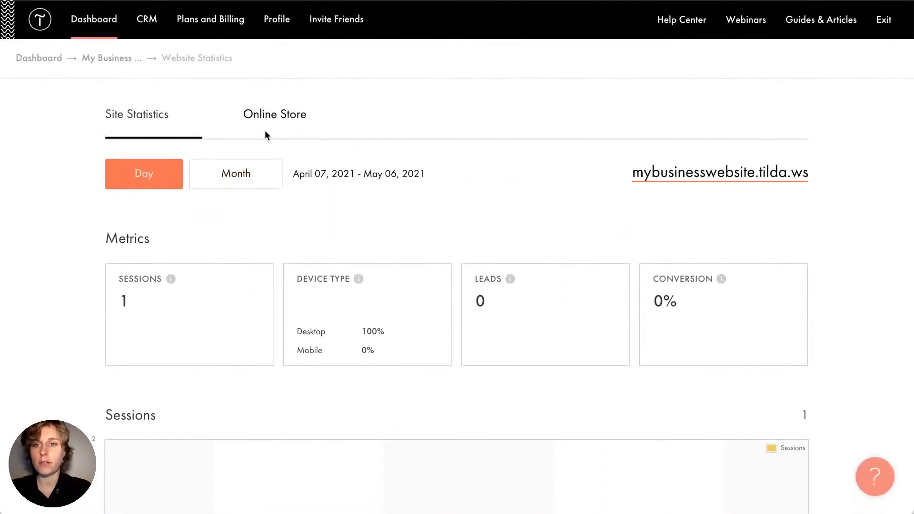
Review the online store sales metrics, all $0 and 0 orders, then swipe back
{"action": "left_click", "coordinate": [265, 117]}
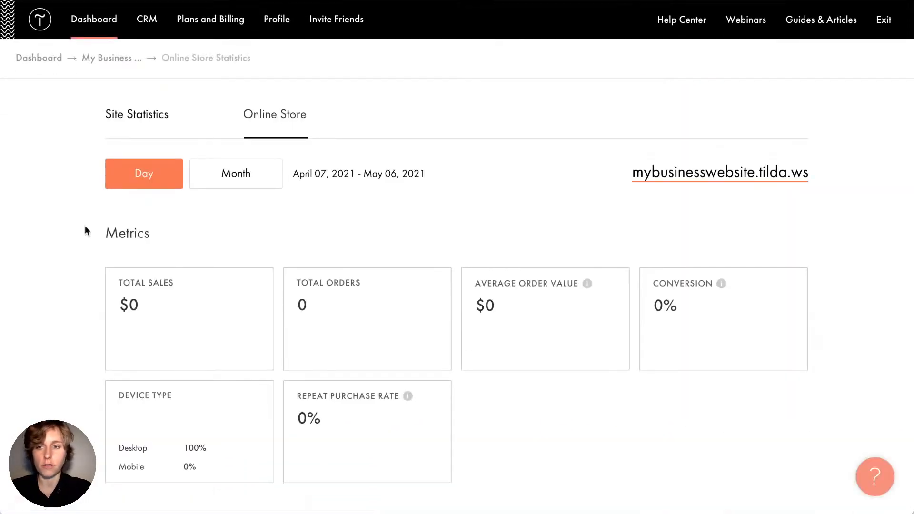
{"action": "scroll", "coordinate": [85, 226], "scroll_direction": "down", "scroll_amount": 4}
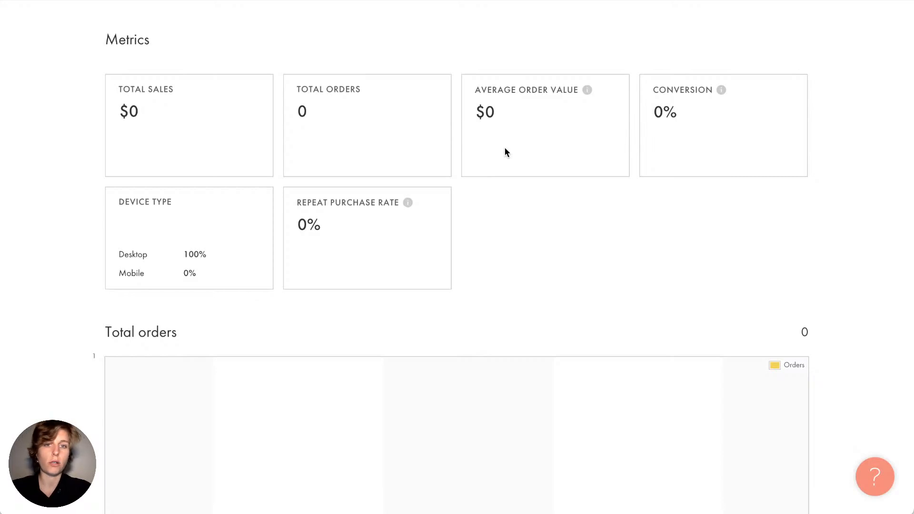
{"action": "scroll", "coordinate": [506, 150], "scroll_direction": "down", "scroll_amount": 6}
{"action": "scroll", "coordinate": [506, 150], "scroll_direction": "up", "scroll_amount": 1}
{"action": "scroll", "coordinate": [505, 151], "scroll_direction": "down", "scroll_amount": 1}
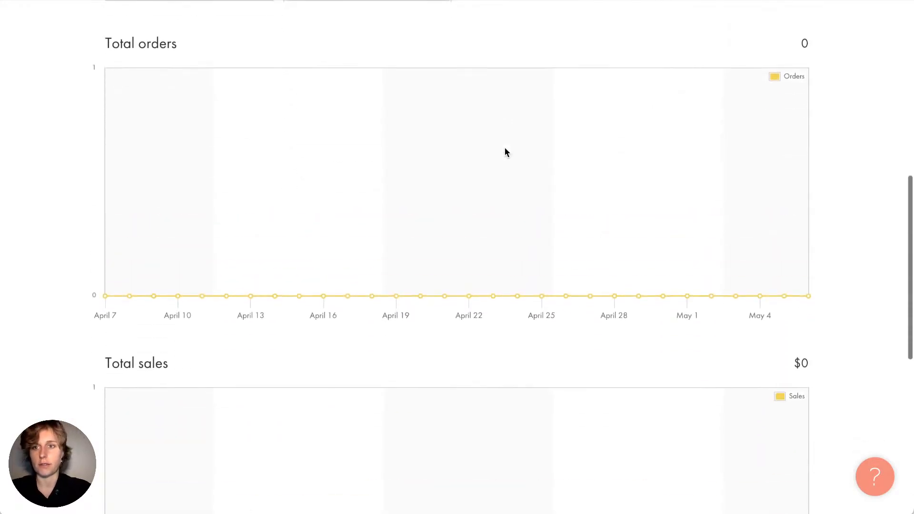
{"action": "scroll", "coordinate": [370, 331], "scroll_direction": "down", "scroll_amount": 3}
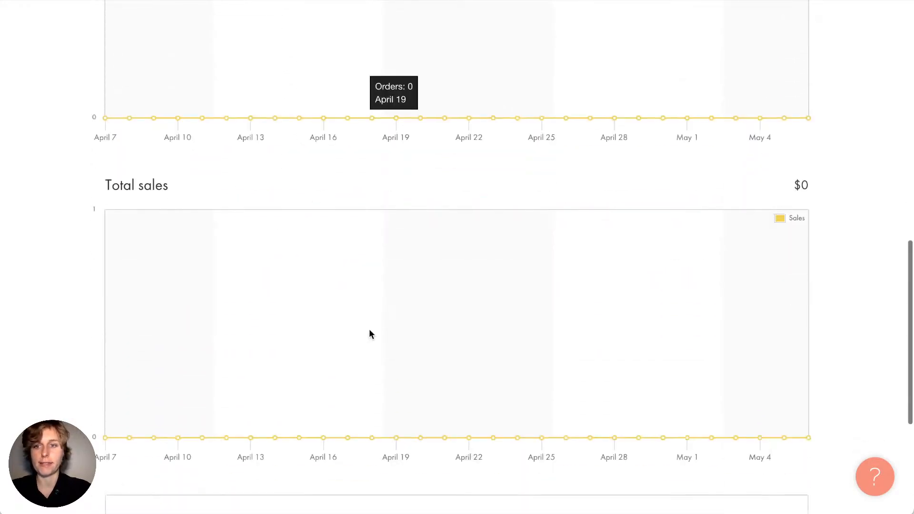
{"action": "scroll", "coordinate": [369, 334], "scroll_direction": "down", "scroll_amount": 4}
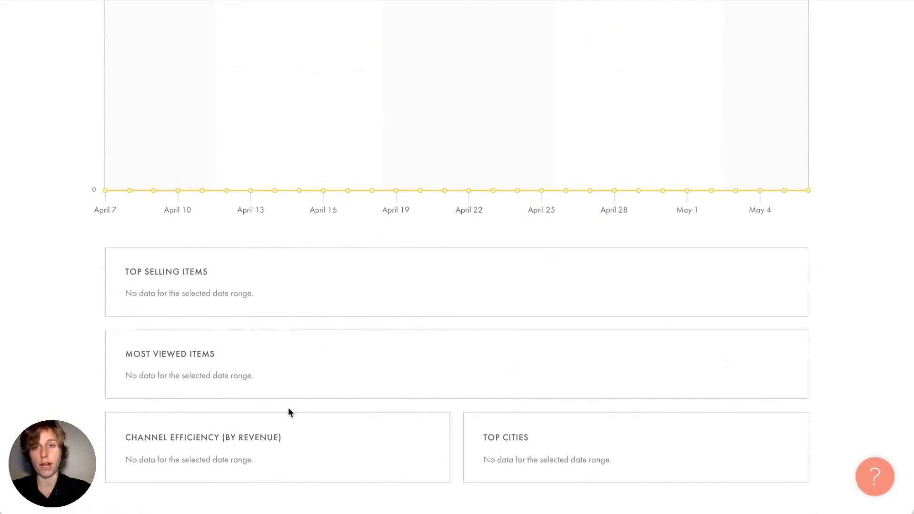
{"action": "scroll", "coordinate": [289, 409], "scroll_direction": "left", "scroll_amount": 5}
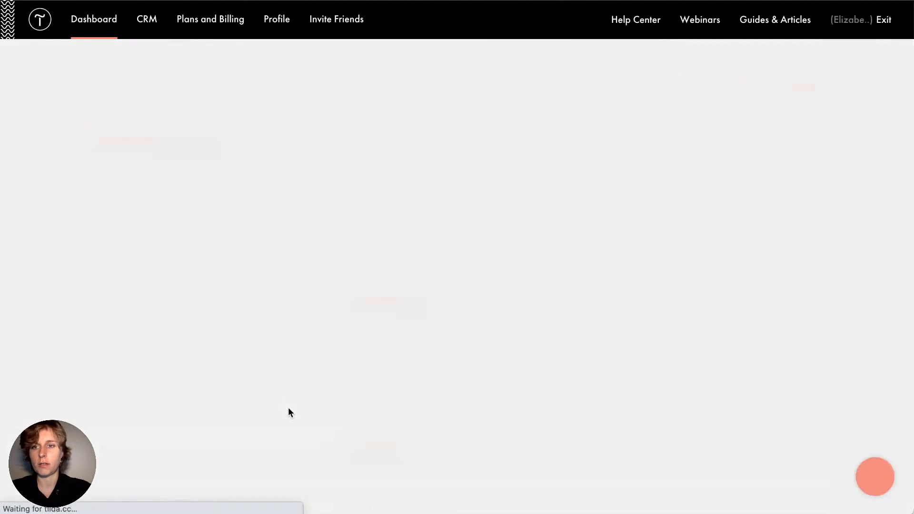
{"action": "scroll", "coordinate": [290, 277], "scroll_direction": "down", "scroll_amount": 3}
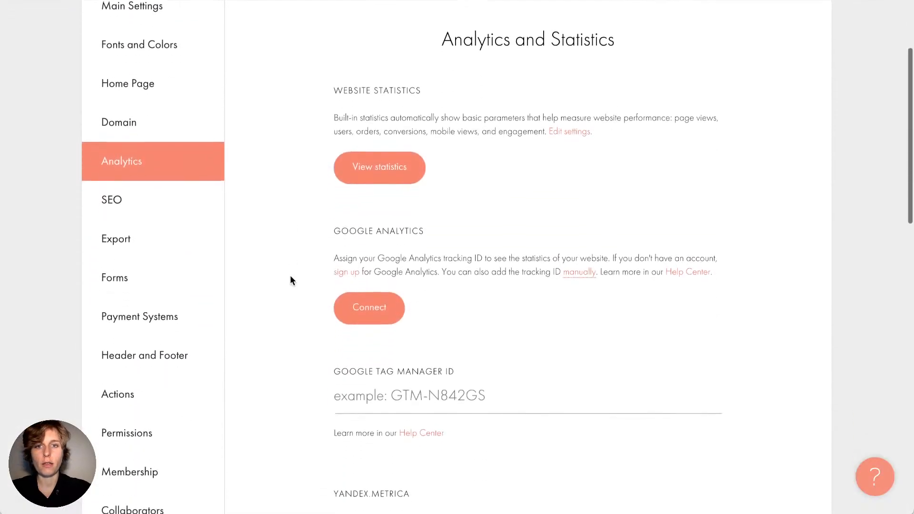
{"action": "scroll", "coordinate": [292, 302], "scroll_direction": "down", "scroll_amount": 4}
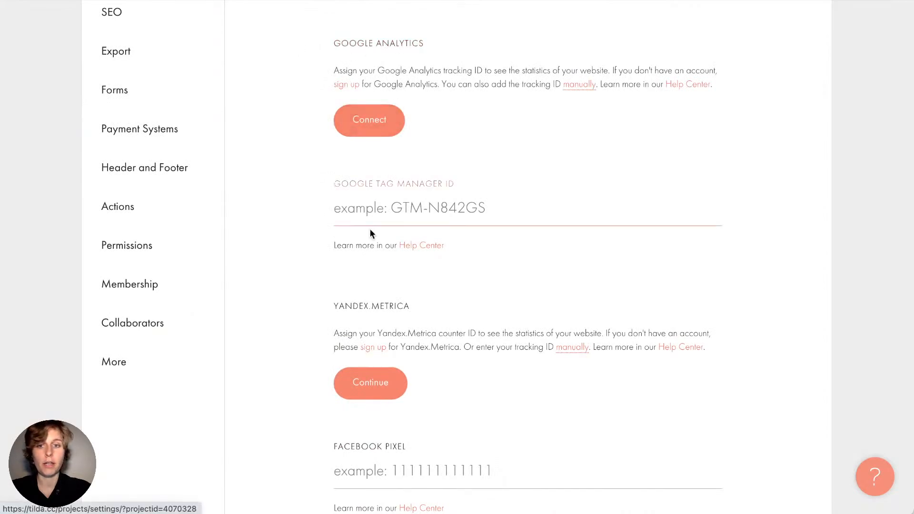
{"action": "scroll", "coordinate": [433, 320], "scroll_direction": "down", "scroll_amount": 5}
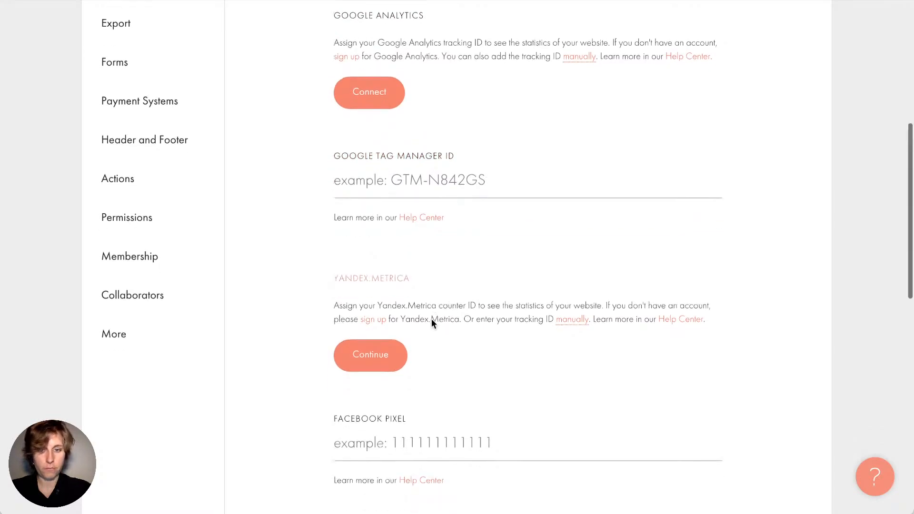
{"action": "scroll", "coordinate": [368, 224], "scroll_direction": "down", "scroll_amount": 2}
{"action": "scroll", "coordinate": [366, 229], "scroll_direction": "down", "scroll_amount": 3}
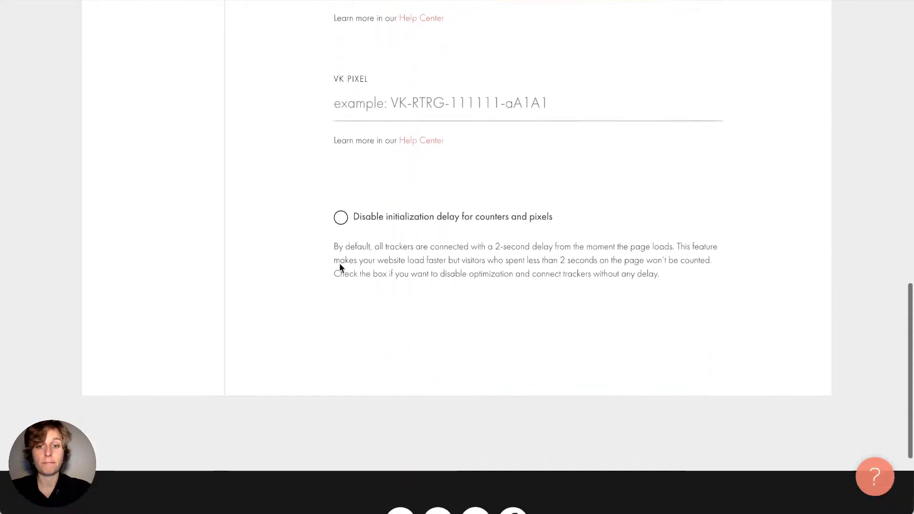
{"action": "scroll", "coordinate": [323, 312], "scroll_direction": "up", "scroll_amount": 15}
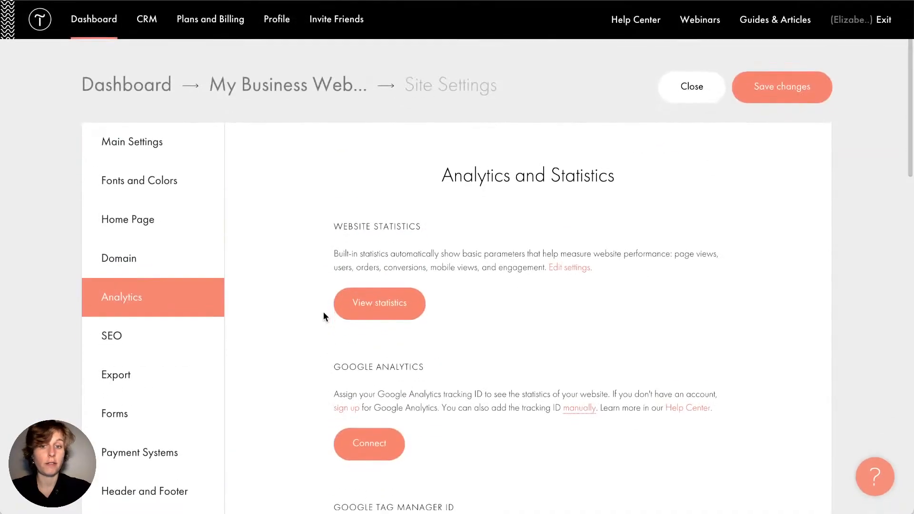
{"action": "scroll", "coordinate": [319, 393], "scroll_direction": "down", "scroll_amount": 3}
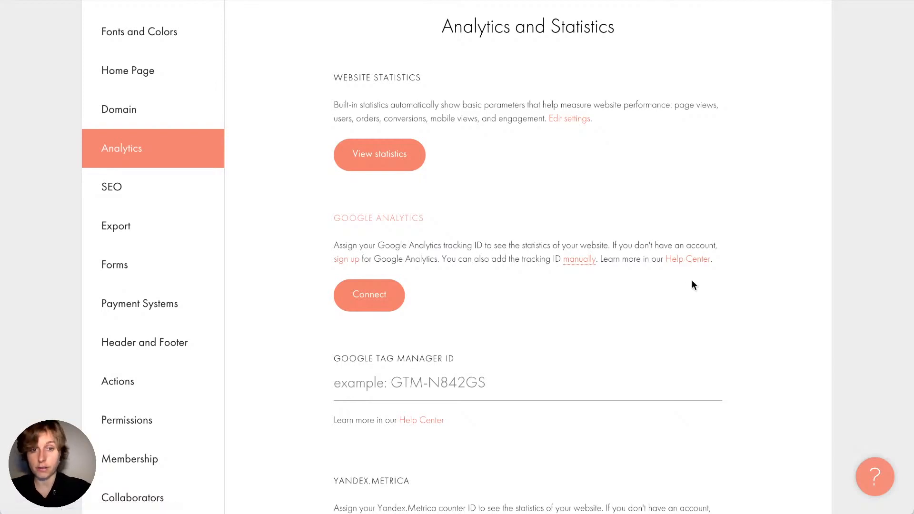
{"action": "scroll", "coordinate": [701, 268], "scroll_direction": "up", "scroll_amount": 1}
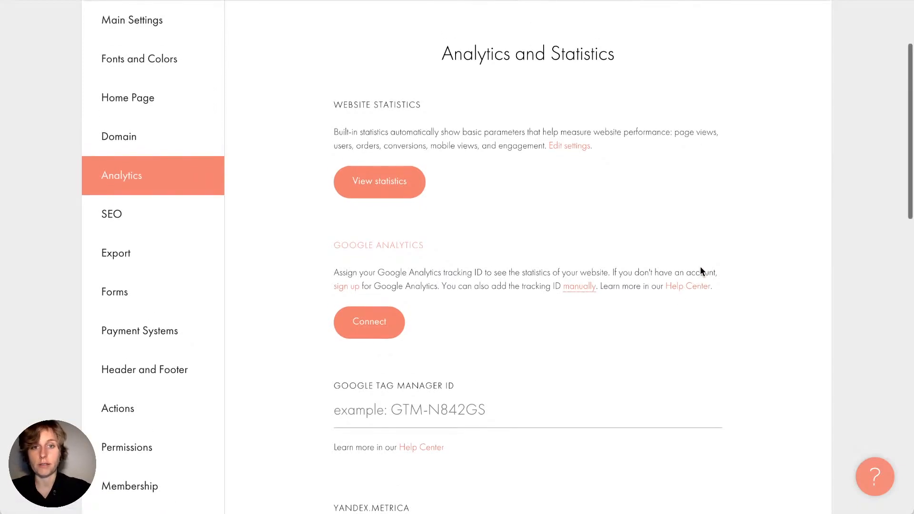
Open the SEO section, read the HTTPS description, and scroll to SEO Assistant
{"action": "left_click", "coordinate": [198, 216]}
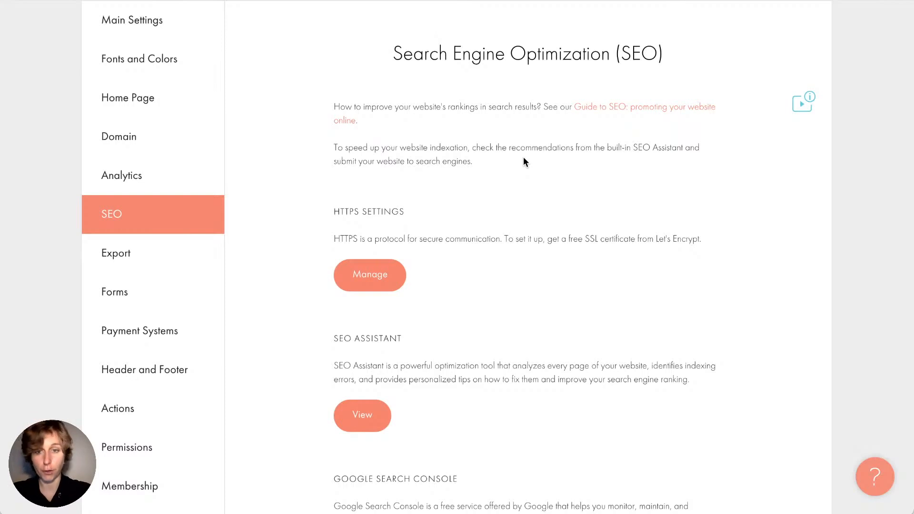
{"action": "left_click_drag", "start_coordinate": [508, 242], "coordinate": [682, 238]}
{"action": "left_click", "coordinate": [681, 238]}
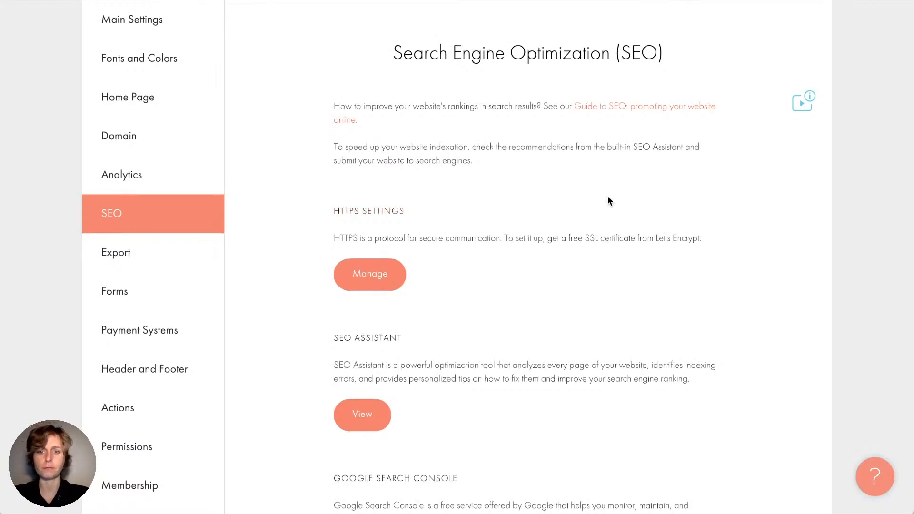
{"action": "scroll", "coordinate": [609, 198], "scroll_direction": "down", "scroll_amount": 6}
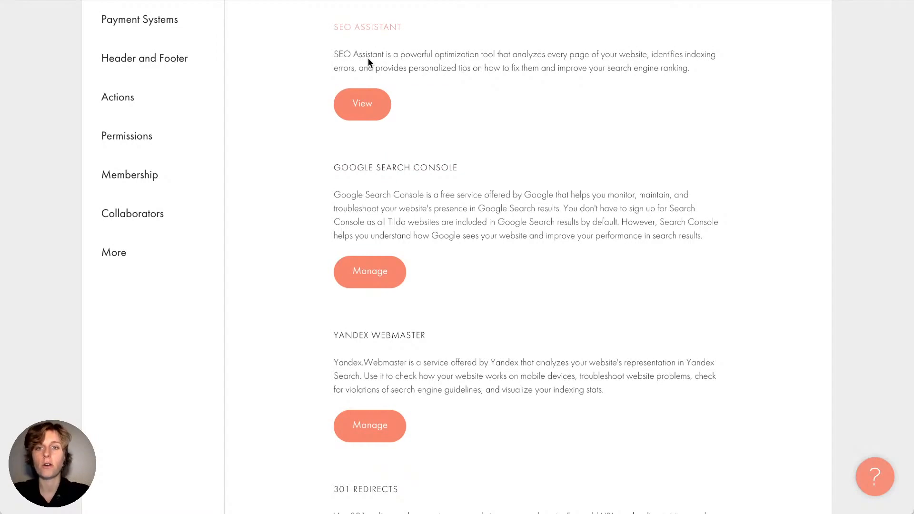
{"action": "left_click", "coordinate": [360, 101]}
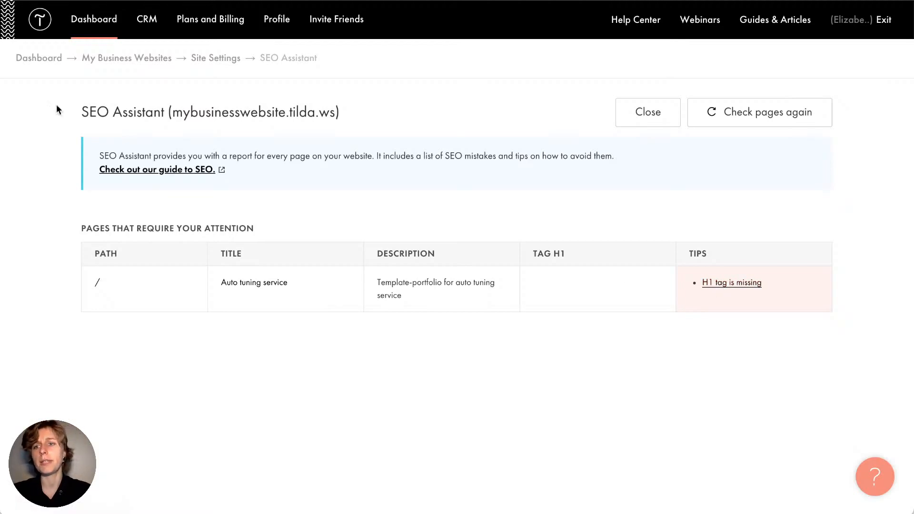
{"action": "triple_click", "coordinate": [309, 108]}
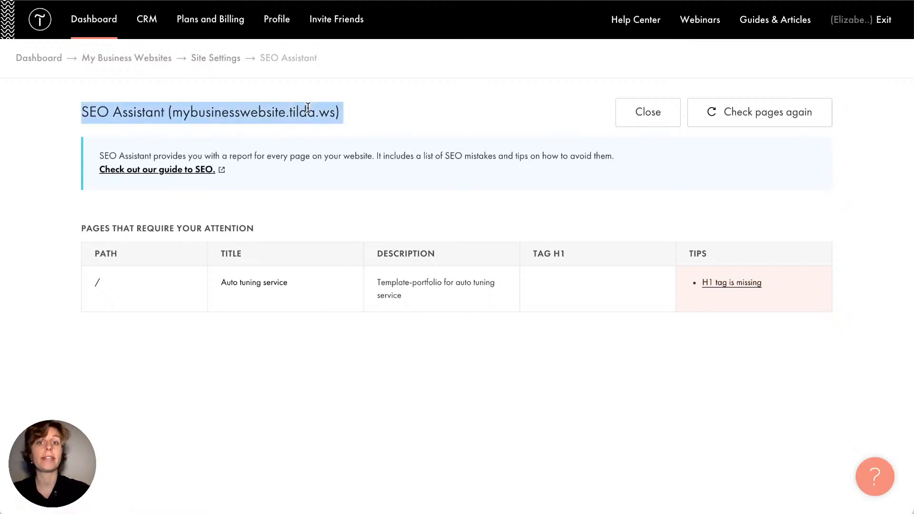
{"action": "left_click", "coordinate": [308, 107]}
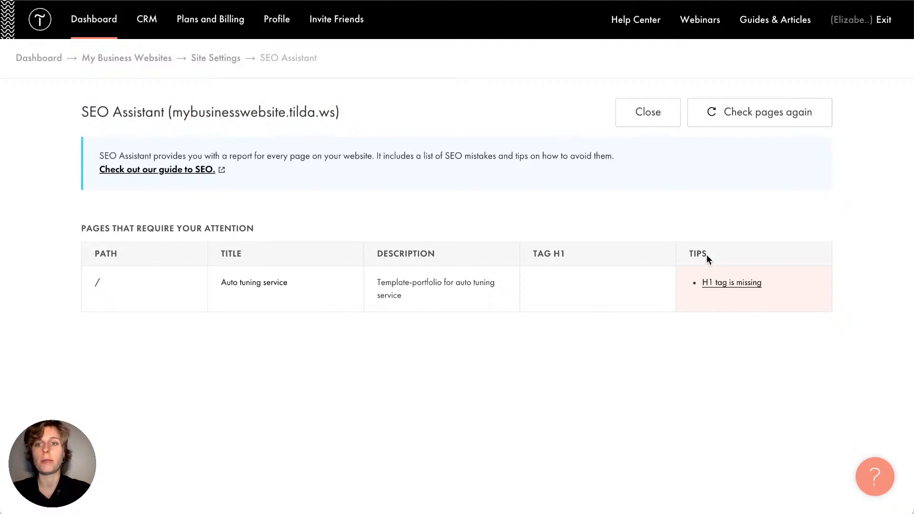
{"action": "scroll", "coordinate": [706, 255], "scroll_direction": "left", "scroll_amount": 5}
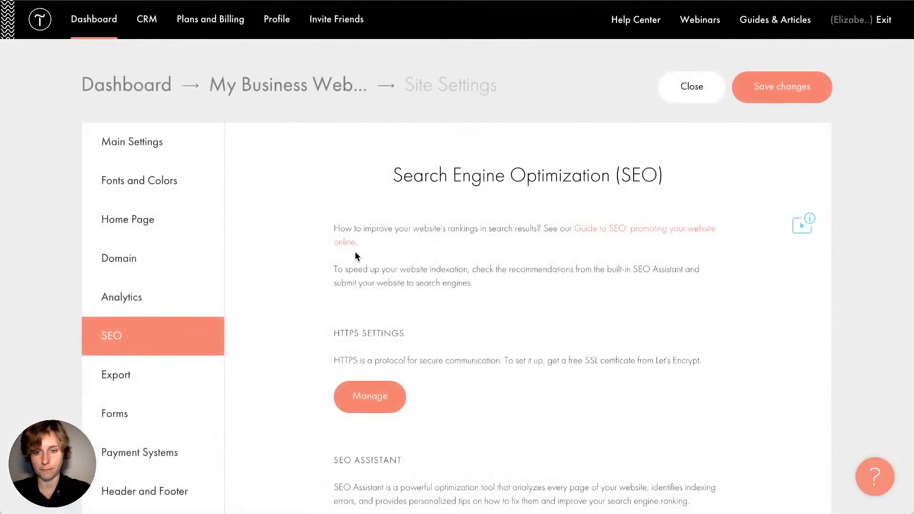
{"action": "scroll", "coordinate": [321, 310], "scroll_direction": "down", "scroll_amount": 3}
{"action": "scroll", "coordinate": [321, 310], "scroll_direction": "down", "scroll_amount": 8}
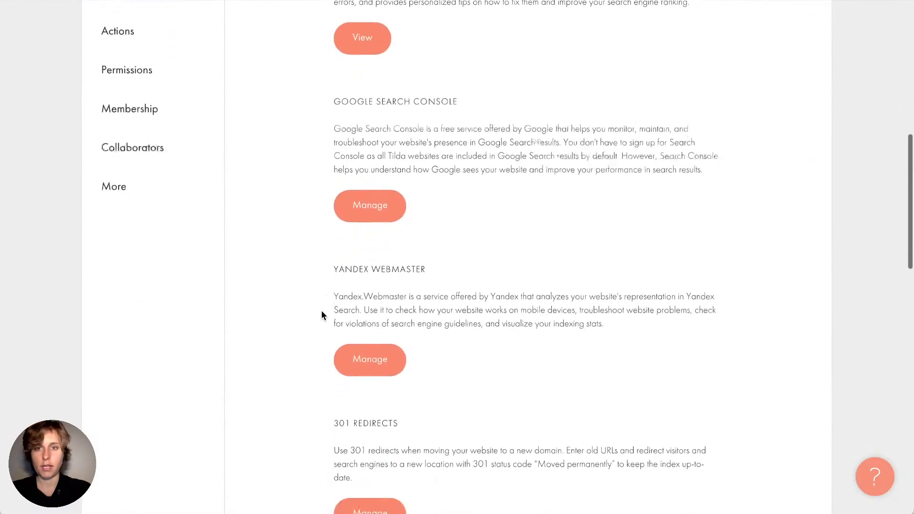
{"action": "scroll", "coordinate": [321, 310], "scroll_direction": "up", "scroll_amount": 1}
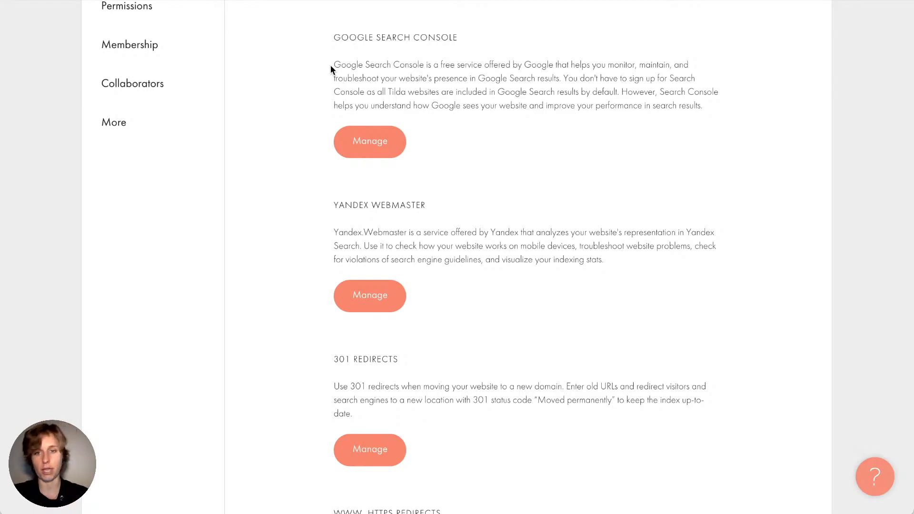
{"action": "scroll", "coordinate": [264, 368], "scroll_direction": "down", "scroll_amount": 3}
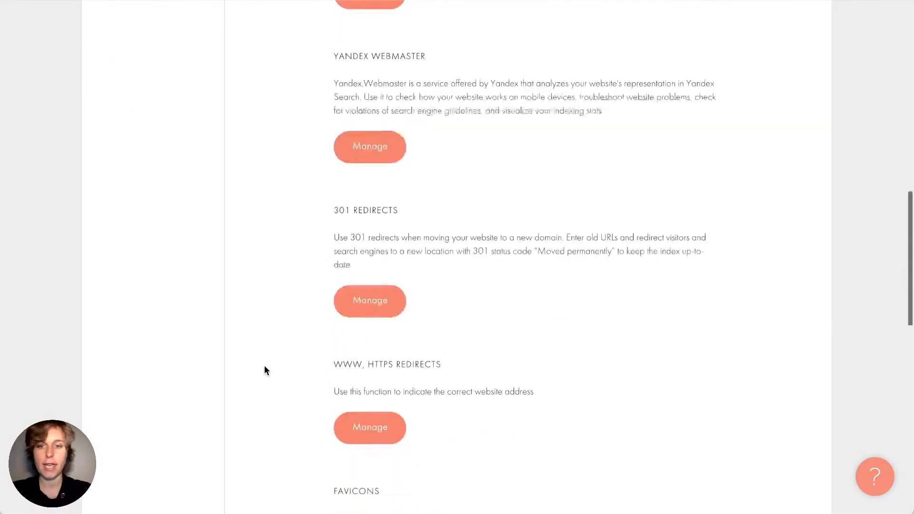
{"action": "scroll", "coordinate": [265, 367], "scroll_direction": "down", "scroll_amount": 3}
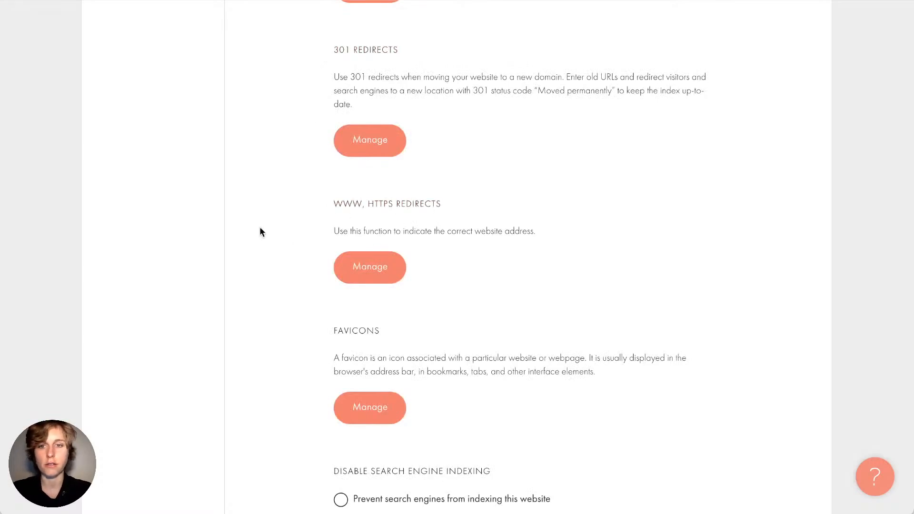
{"action": "scroll", "coordinate": [296, 302], "scroll_direction": "down", "scroll_amount": 6}
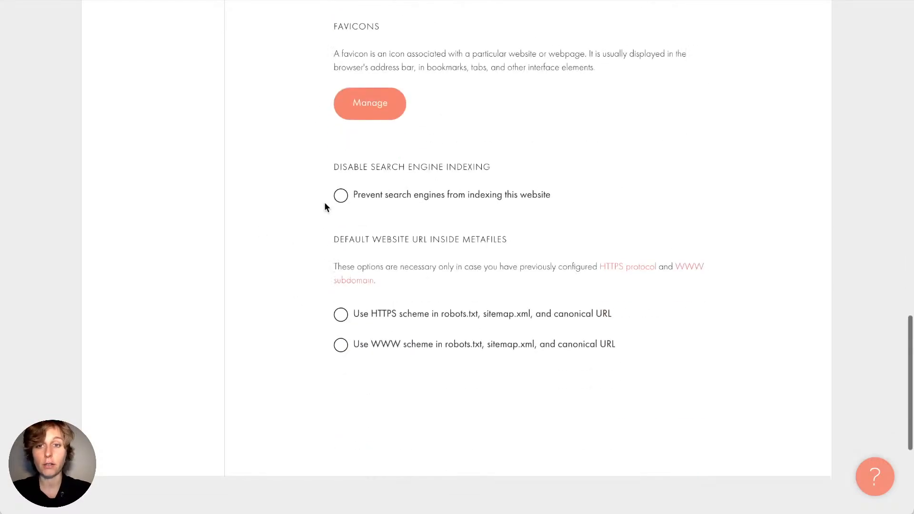
{"action": "scroll", "coordinate": [283, 248], "scroll_direction": "up", "scroll_amount": 1}
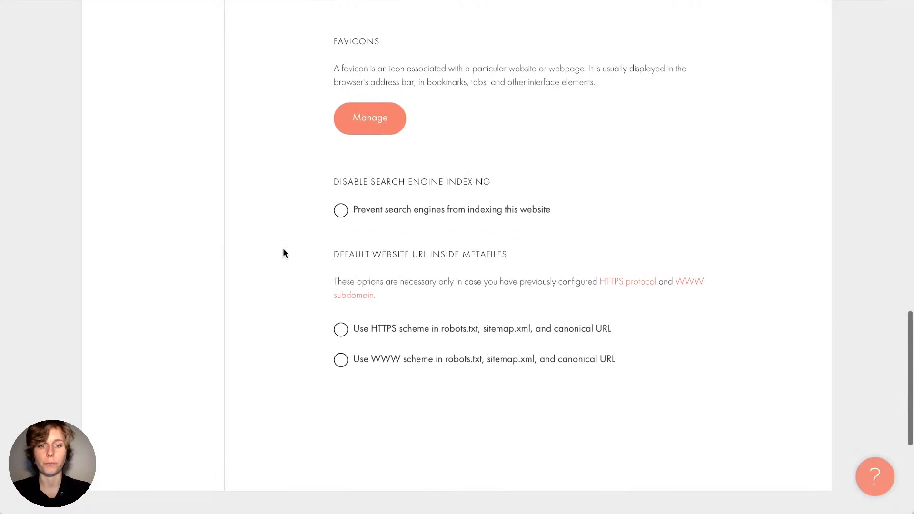
{"action": "scroll", "coordinate": [283, 248], "scroll_direction": "up", "scroll_amount": 20}
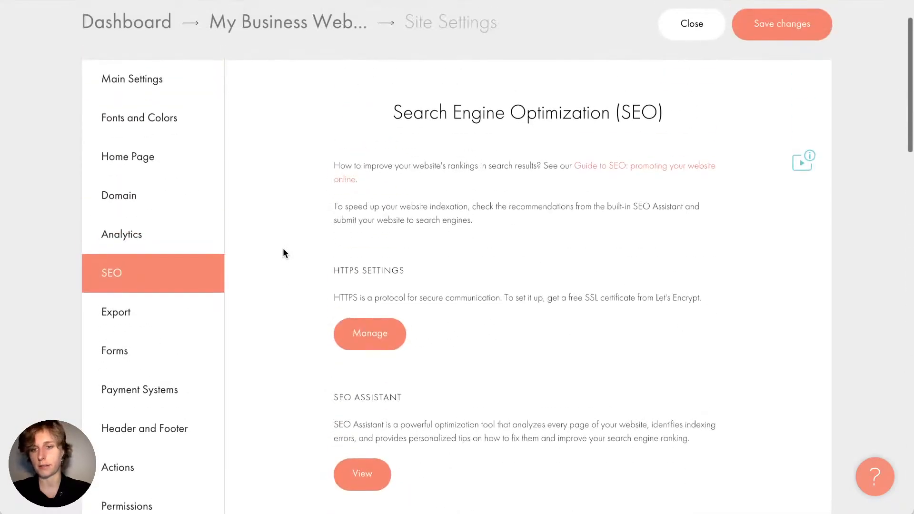
View the Export settings, then move on to the Forms data-collection services
{"action": "left_click", "coordinate": [205, 312]}
{"action": "scroll", "coordinate": [319, 373], "scroll_direction": "down", "scroll_amount": 1}
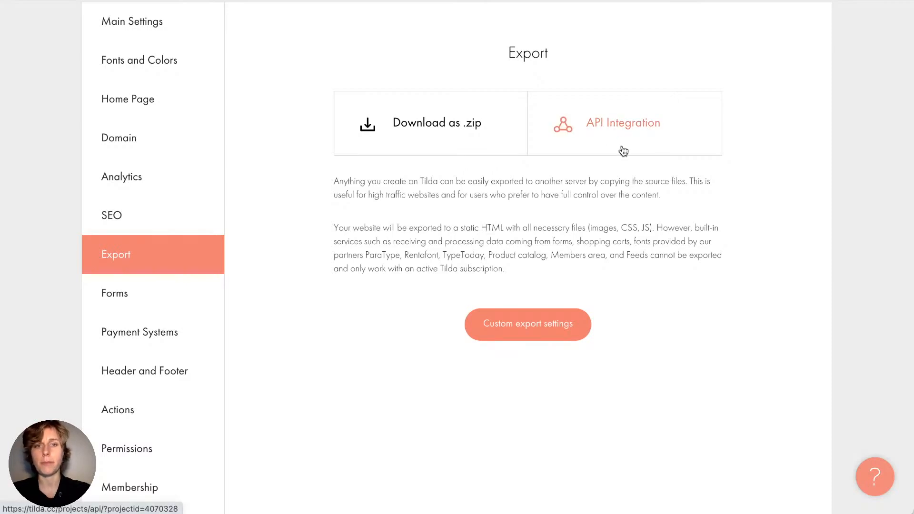
{"action": "left_click", "coordinate": [149, 304]}
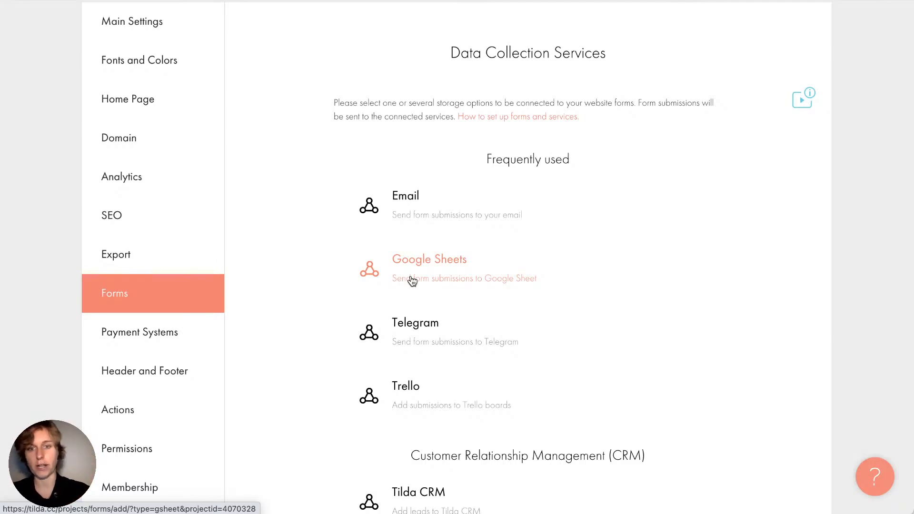
{"action": "scroll", "coordinate": [308, 272], "scroll_direction": "down", "scroll_amount": 5}
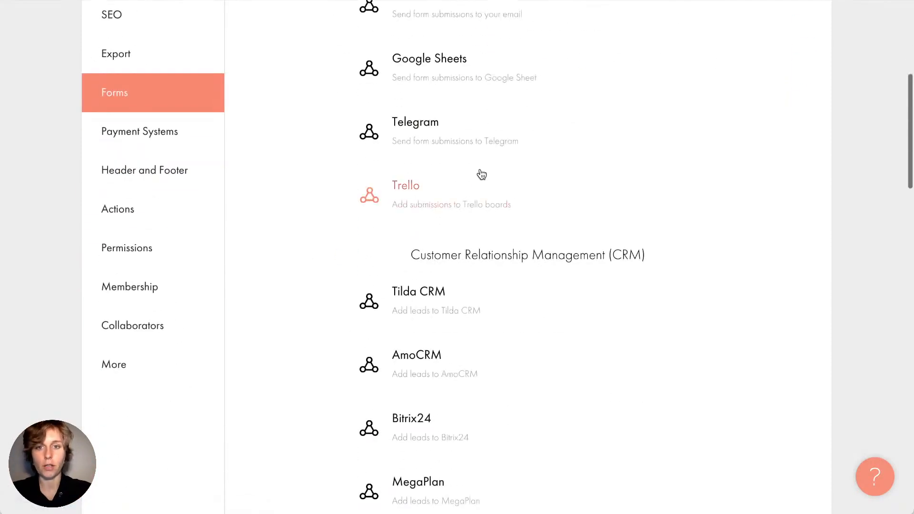
{"action": "scroll", "coordinate": [418, 192], "scroll_direction": "down", "scroll_amount": 1}
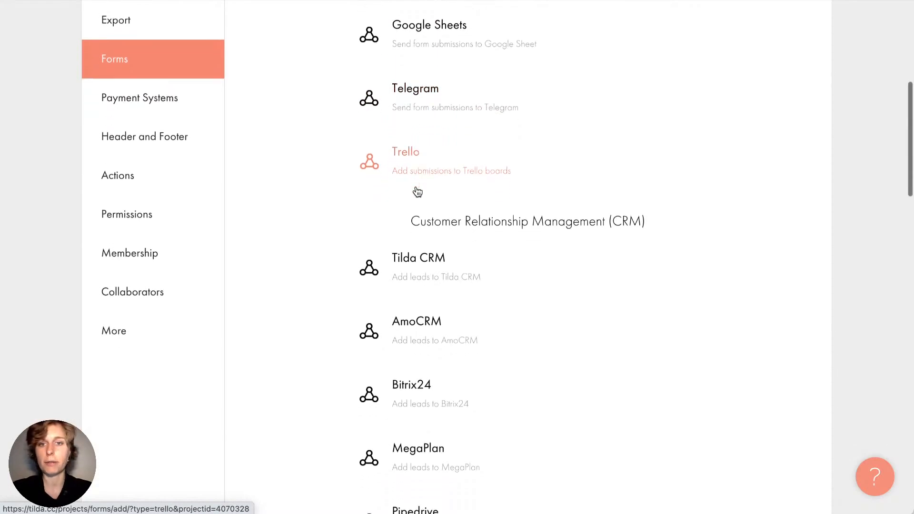
{"action": "scroll", "coordinate": [418, 192], "scroll_direction": "down", "scroll_amount": 1}
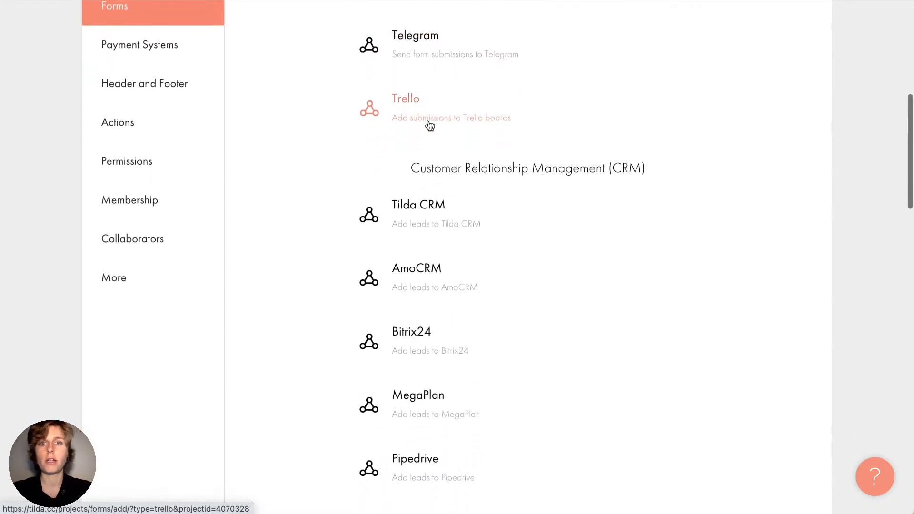
{"action": "scroll", "coordinate": [430, 125], "scroll_direction": "down", "scroll_amount": 1}
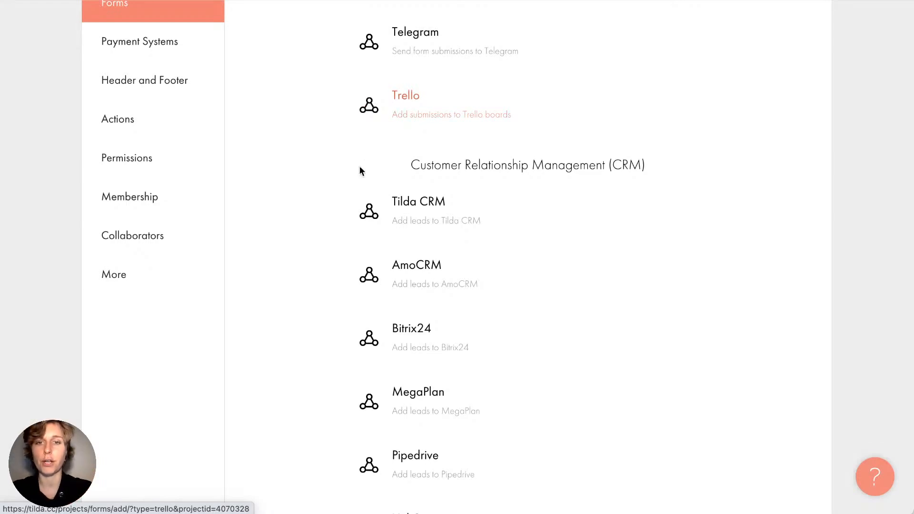
{"action": "scroll", "coordinate": [331, 243], "scroll_direction": "down", "scroll_amount": 2}
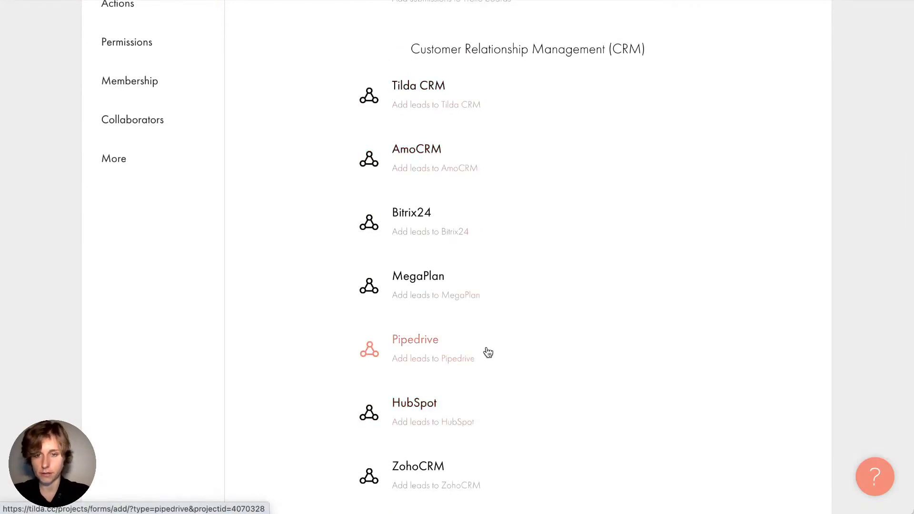
{"action": "scroll", "coordinate": [487, 353], "scroll_direction": "down", "scroll_amount": 1}
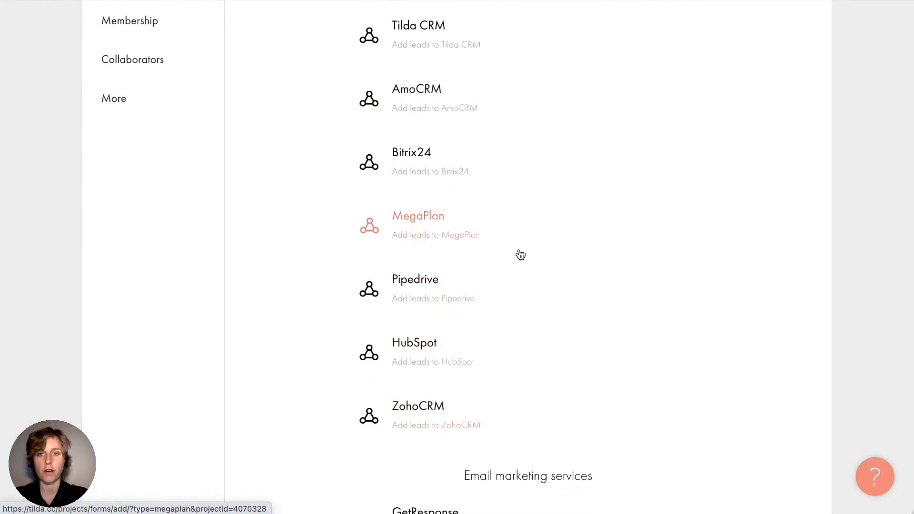
{"action": "scroll", "coordinate": [429, 151], "scroll_direction": "up", "scroll_amount": 2}
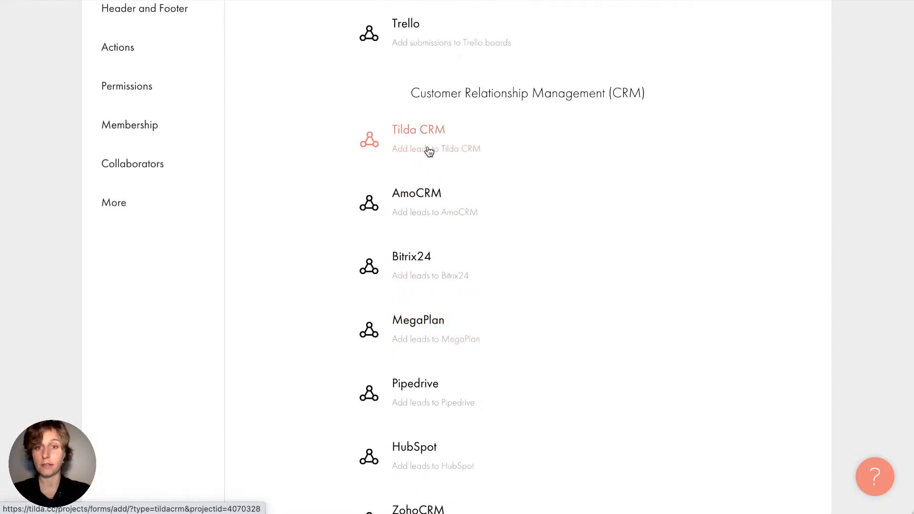
{"action": "scroll", "coordinate": [313, 258], "scroll_direction": "down", "scroll_amount": 10}
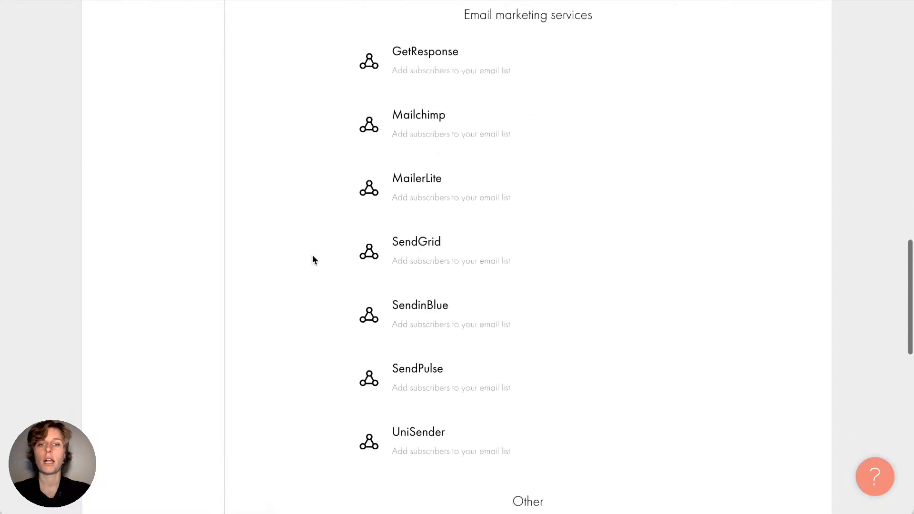
{"action": "scroll", "coordinate": [314, 260], "scroll_direction": "up", "scroll_amount": 1}
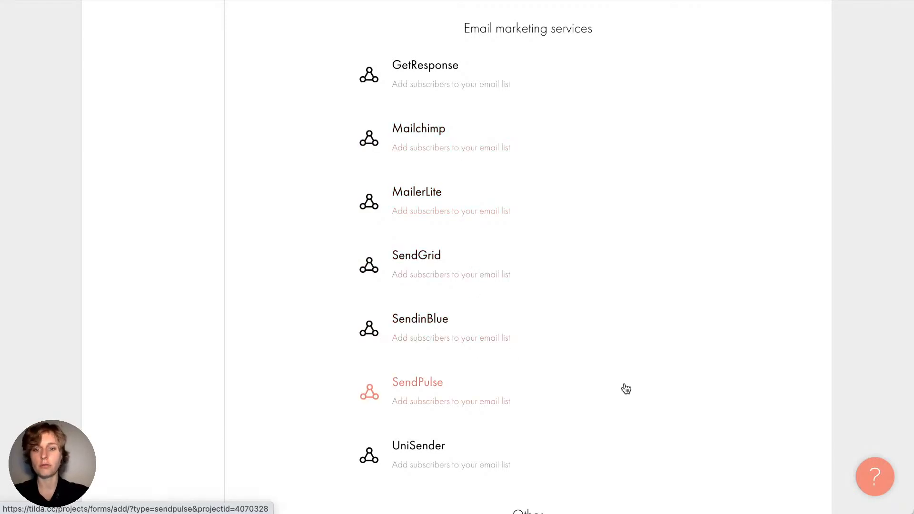
{"action": "scroll", "coordinate": [625, 388], "scroll_direction": "down", "scroll_amount": 2}
{"action": "scroll", "coordinate": [625, 389], "scroll_direction": "down", "scroll_amount": 5}
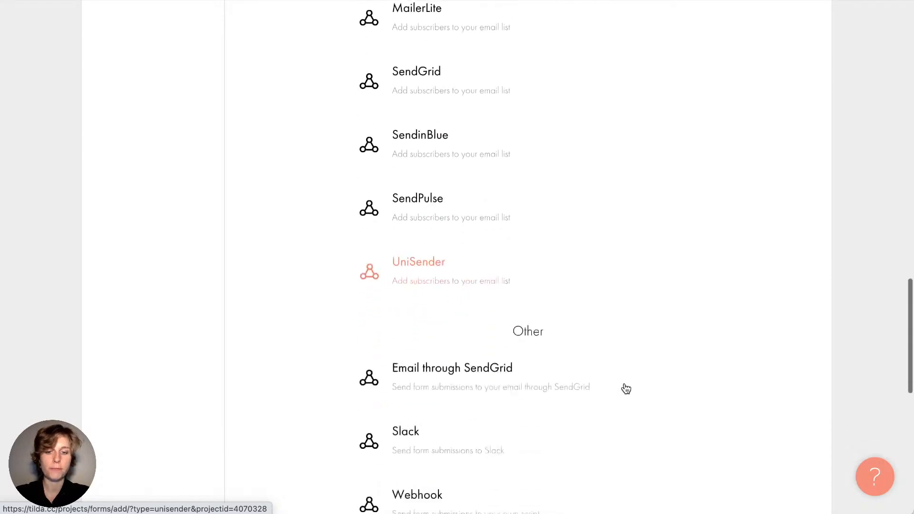
{"action": "scroll", "coordinate": [626, 389], "scroll_direction": "down", "scroll_amount": 3}
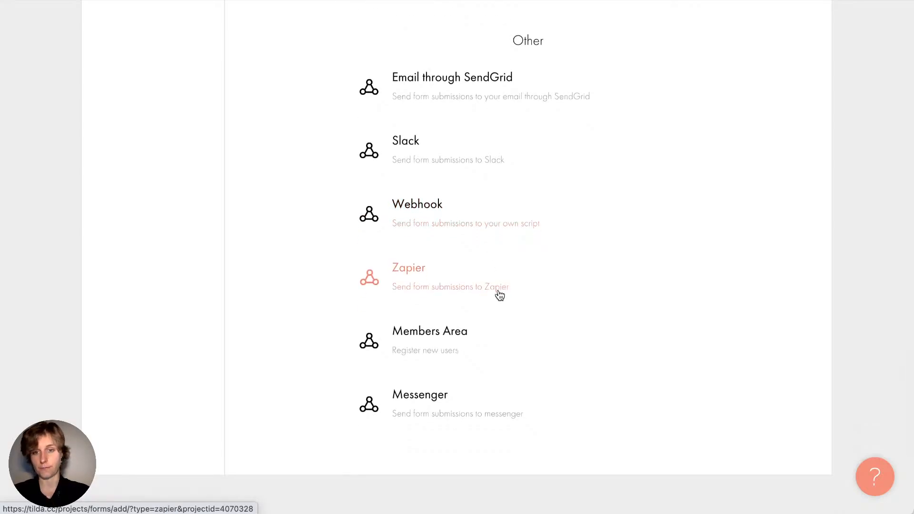
{"action": "scroll", "coordinate": [500, 296], "scroll_direction": "up", "scroll_amount": 10}
{"action": "scroll", "coordinate": [500, 296], "scroll_direction": "up", "scroll_amount": 5}
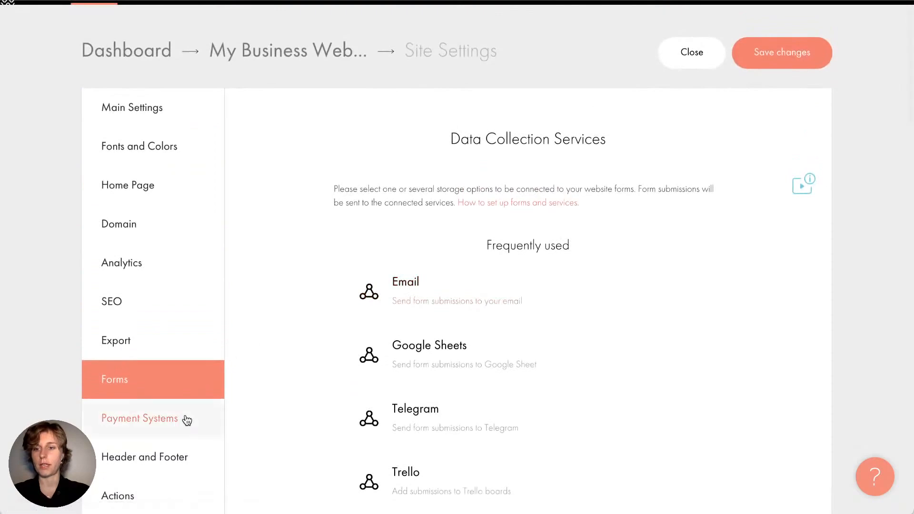
Open Payment Systems, keep US Dollar (USD) as currency, and scroll through the payment services
{"action": "left_click", "coordinate": [185, 418]}
{"action": "scroll", "coordinate": [266, 435], "scroll_direction": "down", "scroll_amount": 3}
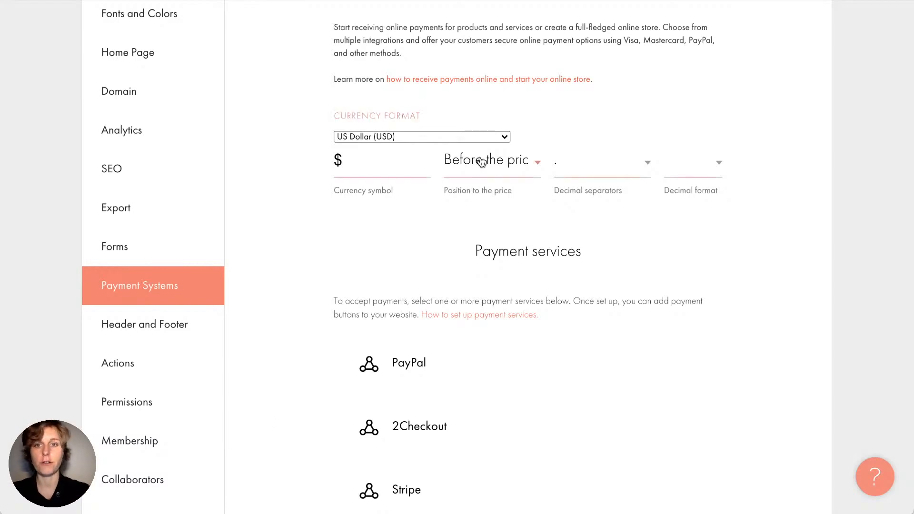
{"action": "left_click", "coordinate": [394, 139]}
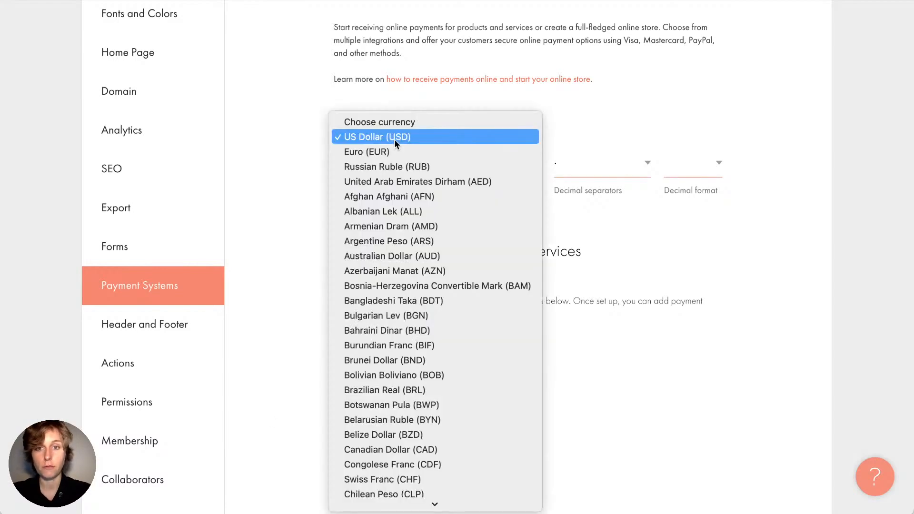
{"action": "left_click", "coordinate": [293, 203]}
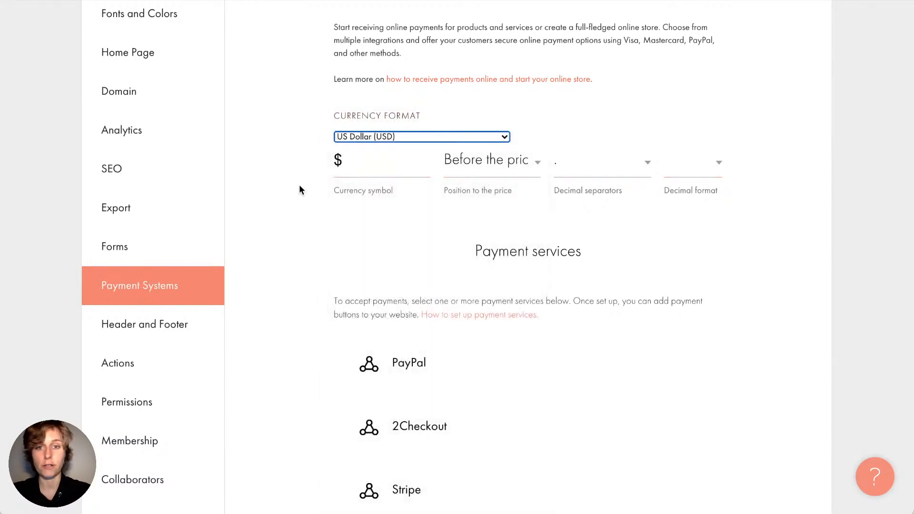
{"action": "scroll", "coordinate": [299, 185], "scroll_direction": "down", "scroll_amount": 2}
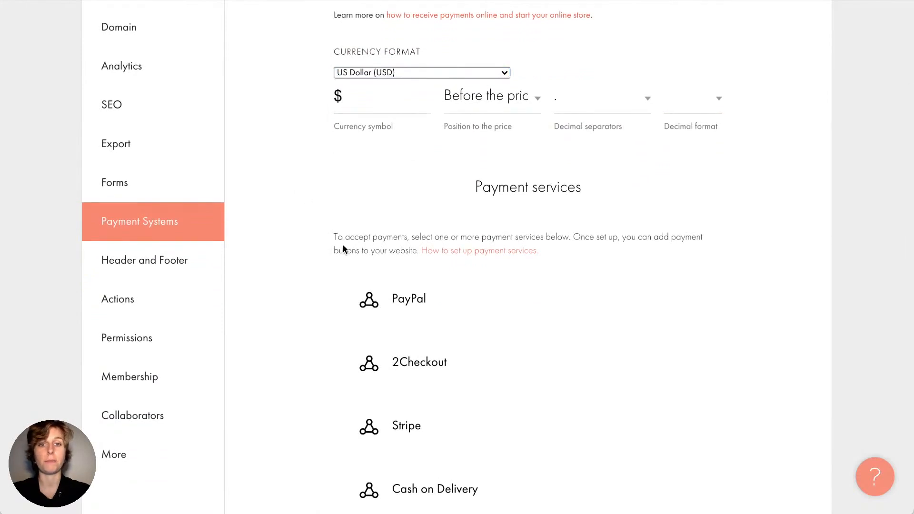
{"action": "scroll", "coordinate": [343, 249], "scroll_direction": "down", "scroll_amount": 3}
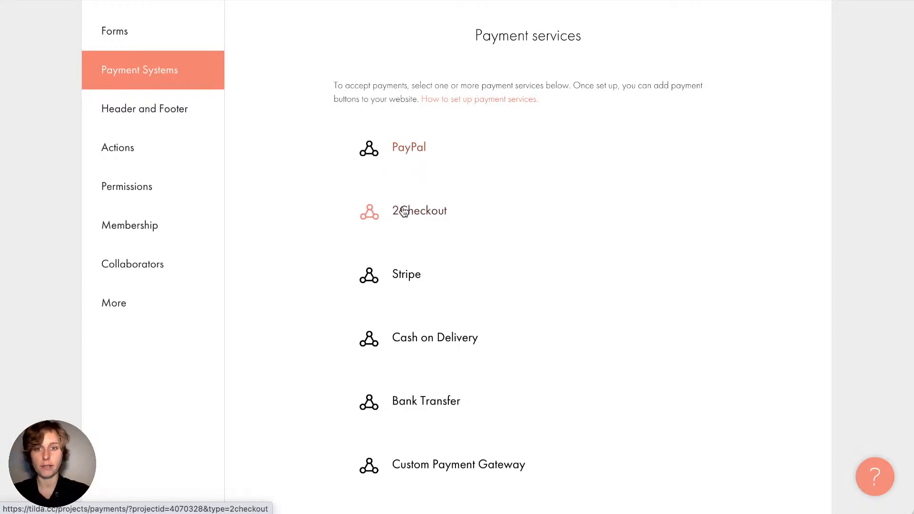
{"action": "scroll", "coordinate": [324, 213], "scroll_direction": "down", "scroll_amount": 4}
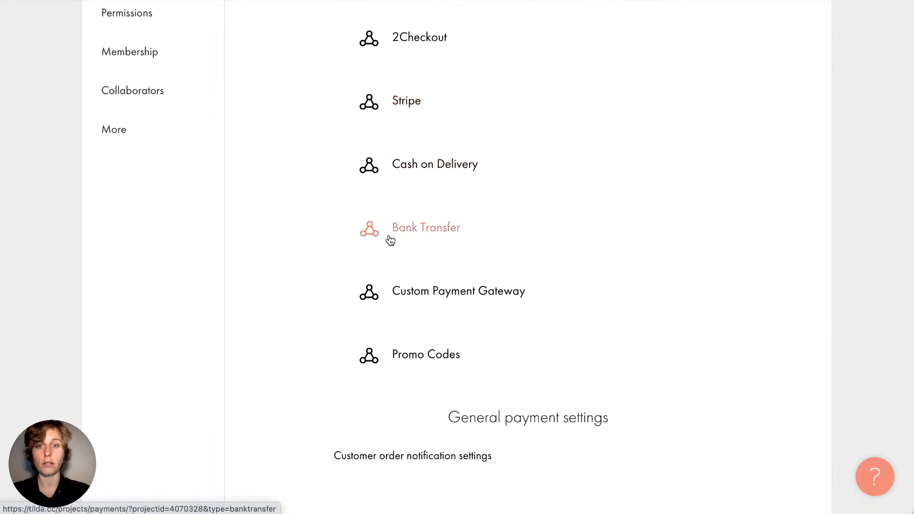
{"action": "scroll", "coordinate": [388, 241], "scroll_direction": "up", "scroll_amount": 3}
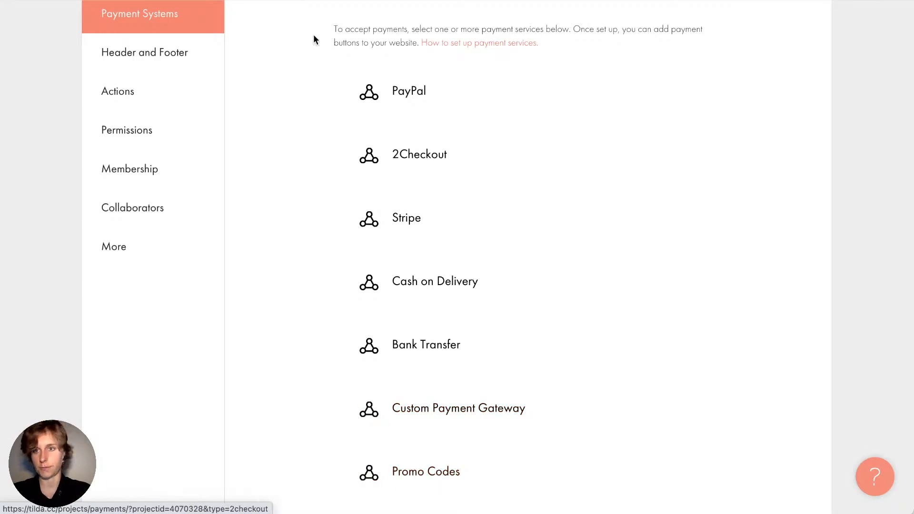
{"action": "scroll", "coordinate": [241, 201], "scroll_direction": "up", "scroll_amount": 5}
Check the Header and Footer settings, where both header and footer are Not defined
{"action": "left_click", "coordinate": [202, 308]}
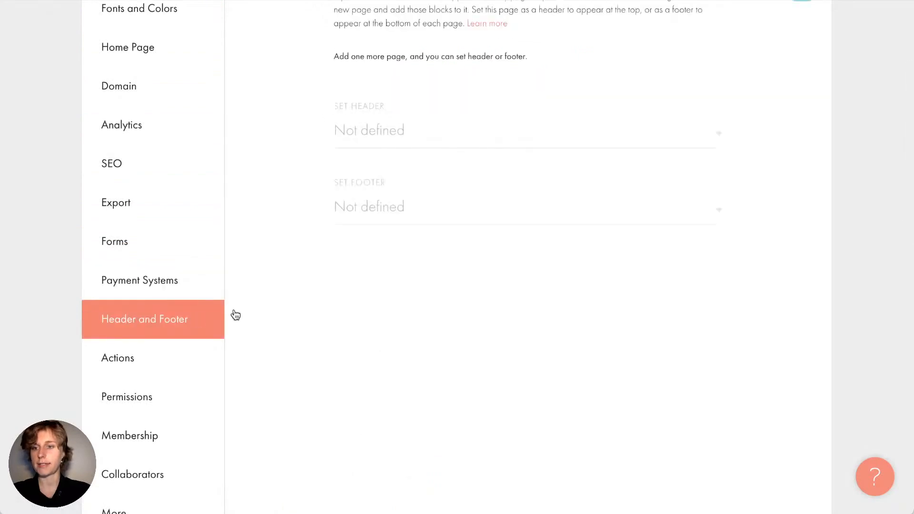
{"action": "scroll", "coordinate": [279, 305], "scroll_direction": "up", "scroll_amount": 2}
{"action": "scroll", "coordinate": [279, 306], "scroll_direction": "up", "scroll_amount": 2}
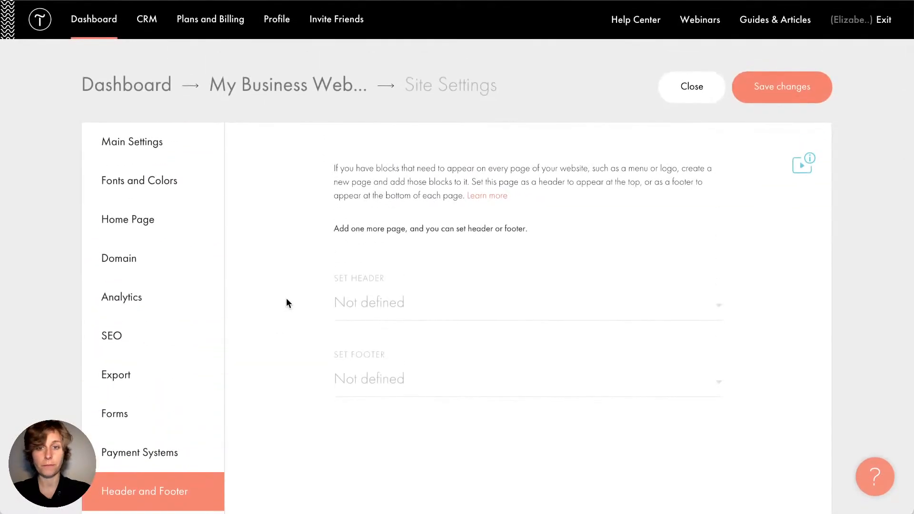
{"action": "scroll", "coordinate": [302, 453], "scroll_direction": "down", "scroll_amount": 4}
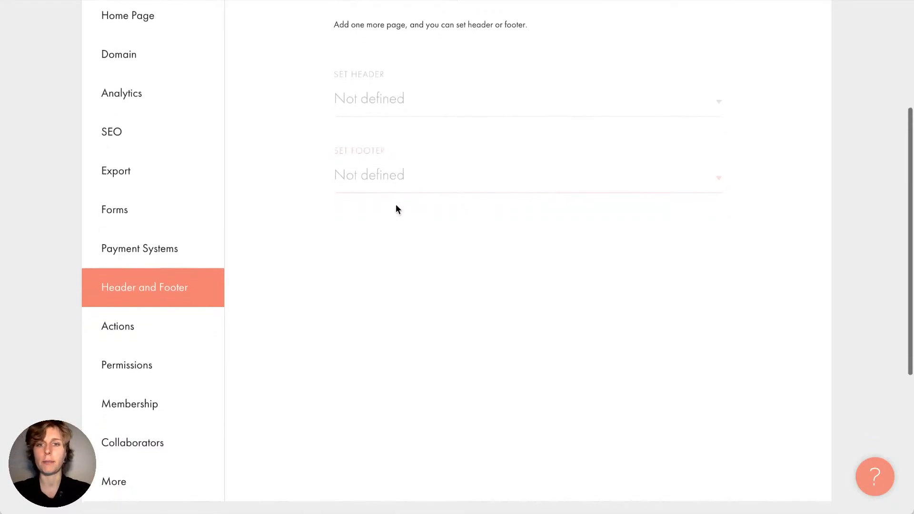
{"action": "scroll", "coordinate": [396, 209], "scroll_direction": "up", "scroll_amount": 5}
In My Business Websites, create a Blank page with a text block, then reopen Site Settings
{"action": "left_click", "coordinate": [280, 90]}
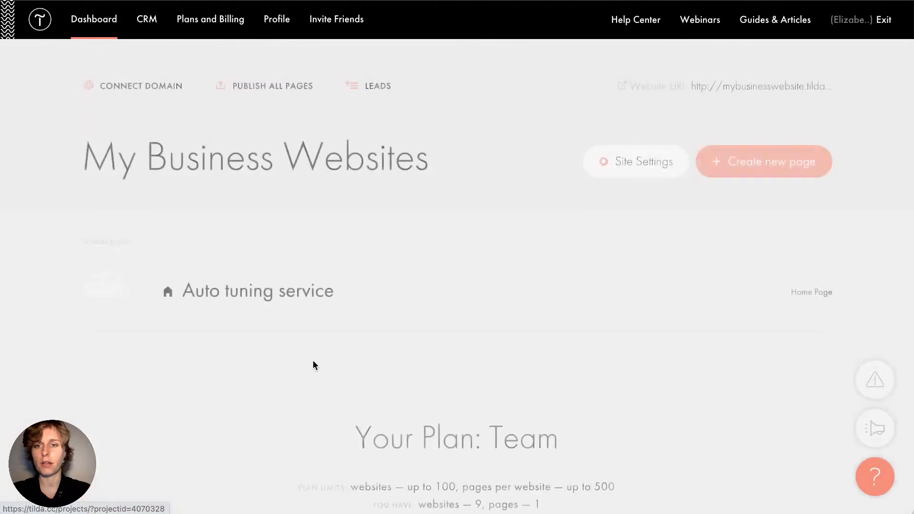
{"action": "left_click", "coordinate": [756, 162]}
{"action": "scroll", "coordinate": [299, 334], "scroll_direction": "down", "scroll_amount": 5}
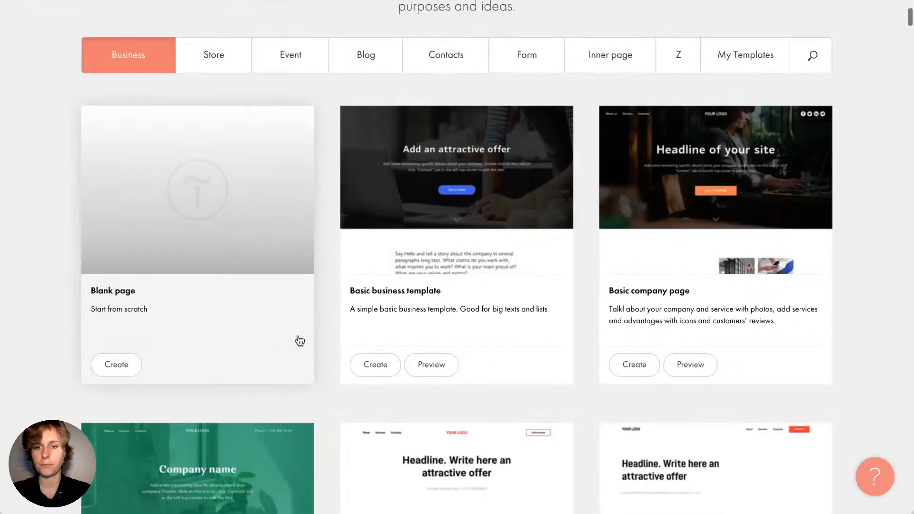
{"action": "left_click", "coordinate": [123, 344]}
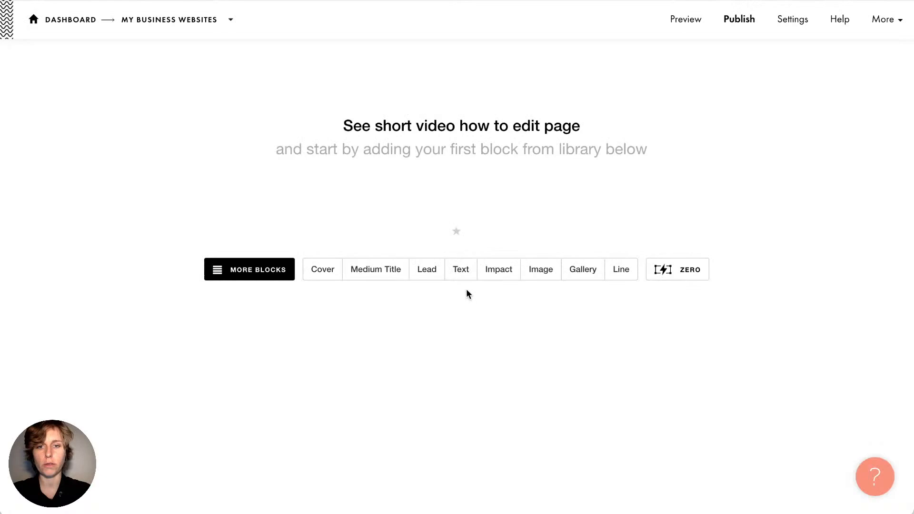
{"action": "left_click", "coordinate": [461, 270]}
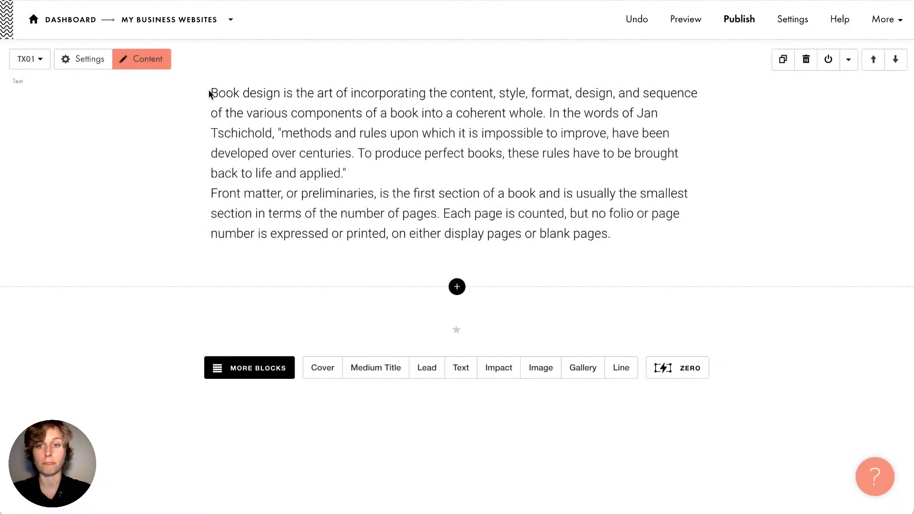
{"action": "left_click", "coordinate": [195, 22]}
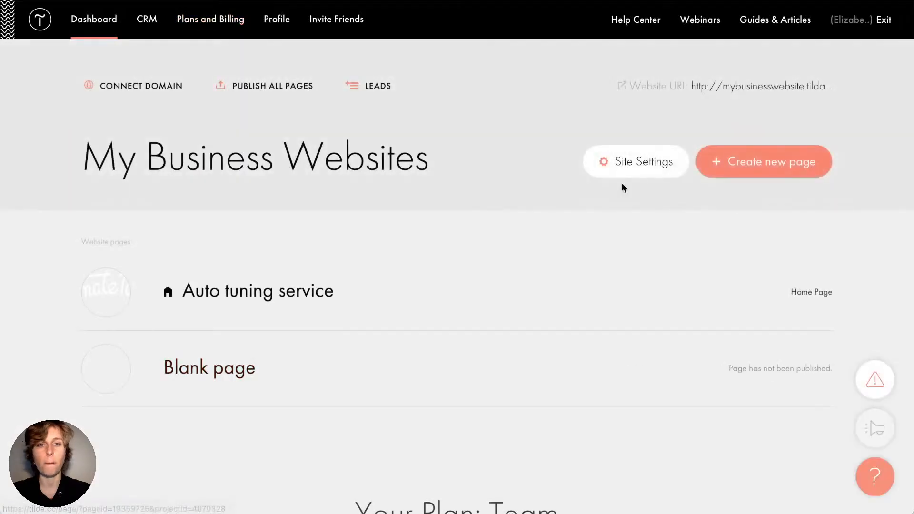
{"action": "left_click", "coordinate": [647, 157]}
Set Blank page as the site header in Header and Footer, then open the Actions section
{"action": "left_click", "coordinate": [128, 377]}
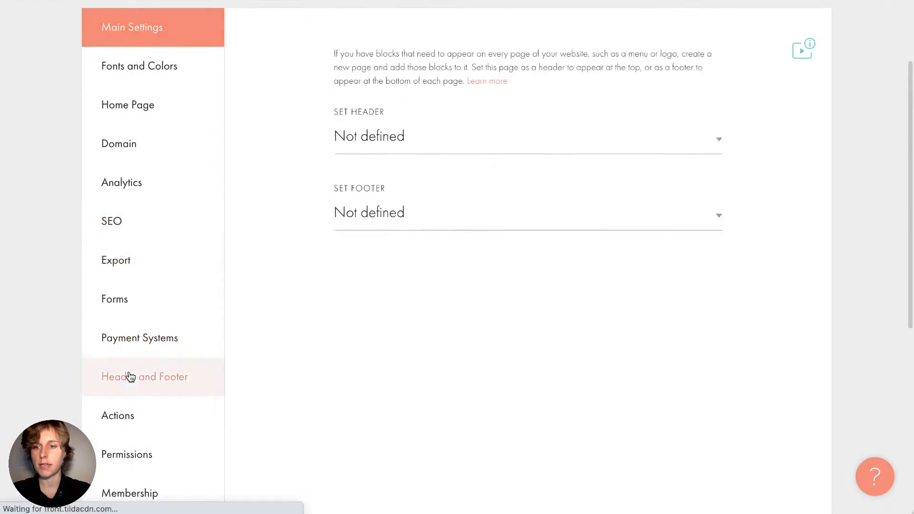
{"action": "scroll", "coordinate": [329, 241], "scroll_direction": "up", "scroll_amount": 2}
{"action": "left_click", "coordinate": [395, 200]}
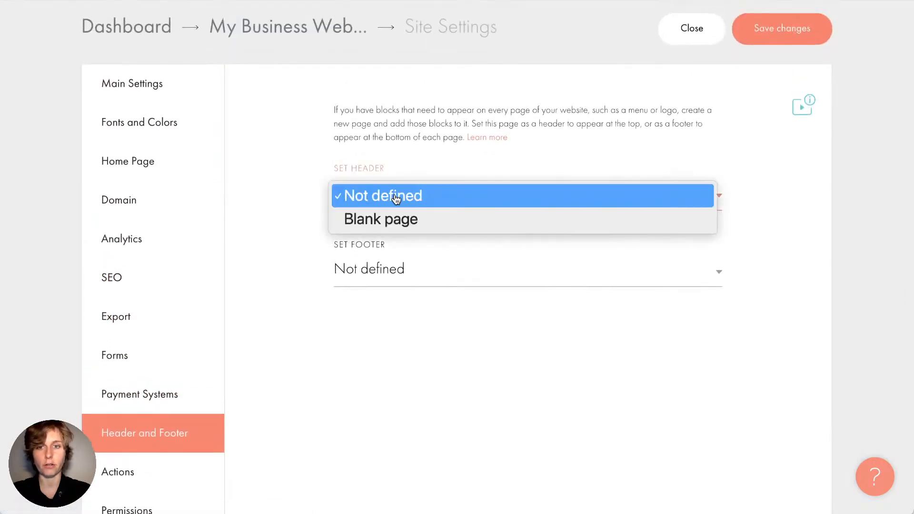
{"action": "left_click", "coordinate": [428, 220]}
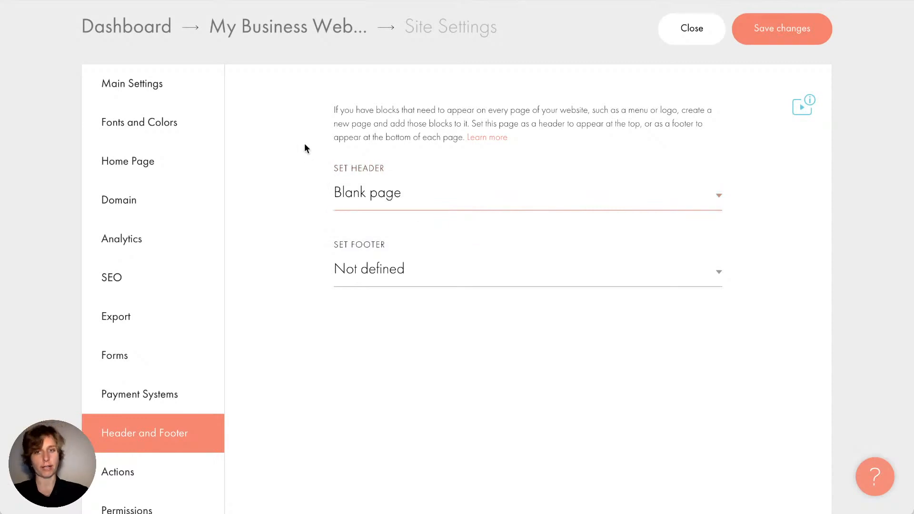
{"action": "scroll", "coordinate": [305, 148], "scroll_direction": "down", "scroll_amount": 1}
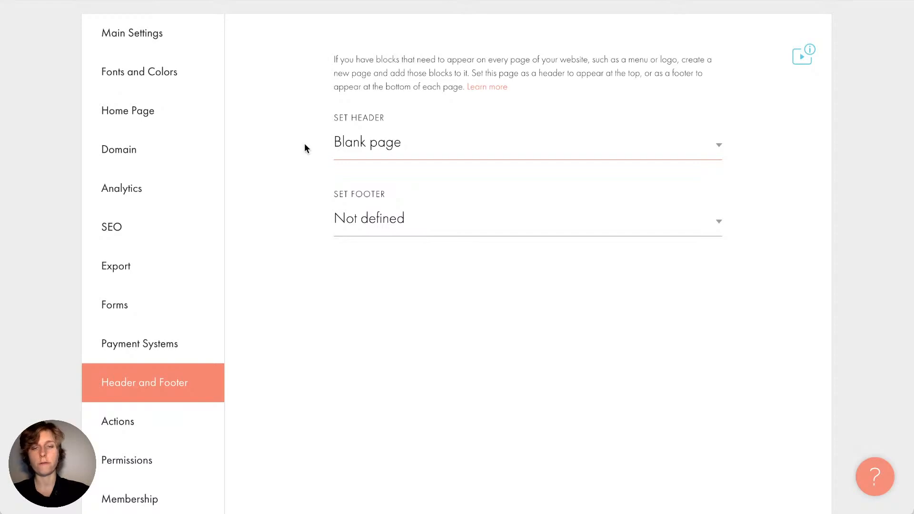
{"action": "scroll", "coordinate": [305, 148], "scroll_direction": "up", "scroll_amount": 1}
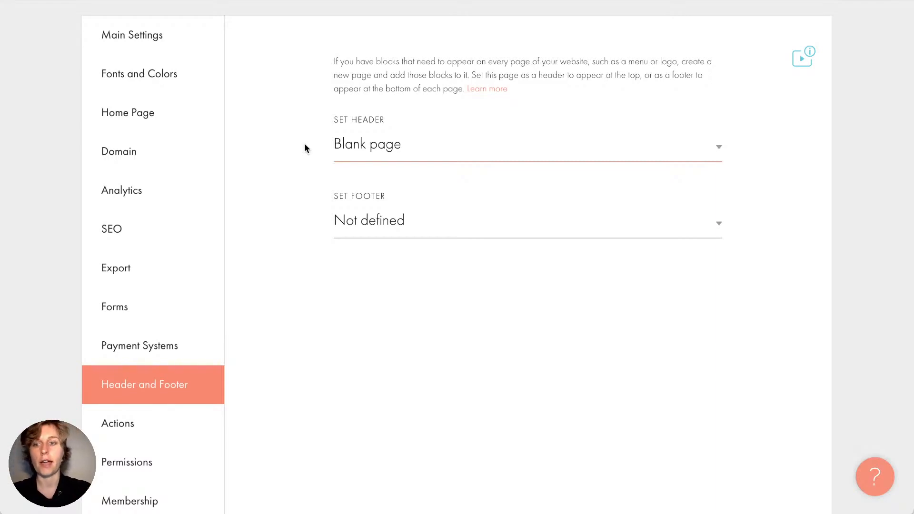
{"action": "scroll", "coordinate": [305, 143], "scroll_direction": "down", "scroll_amount": 1}
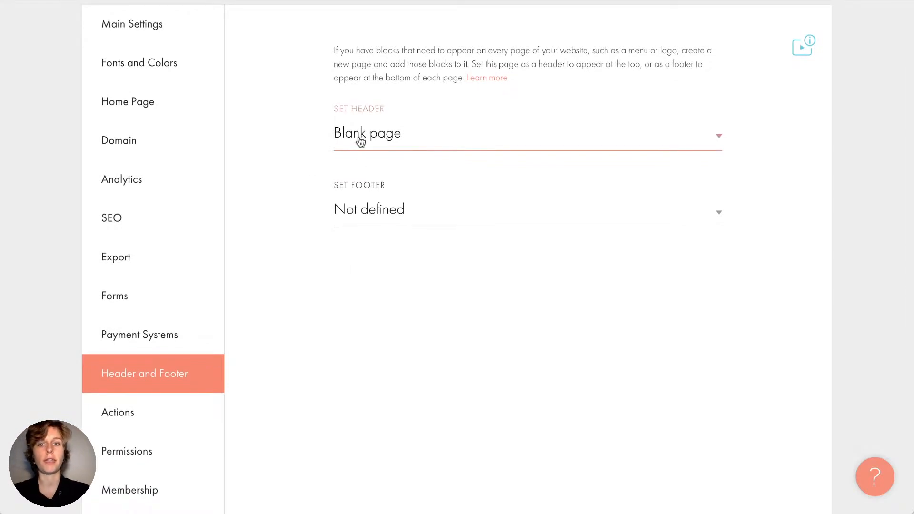
{"action": "left_click", "coordinate": [165, 411]}
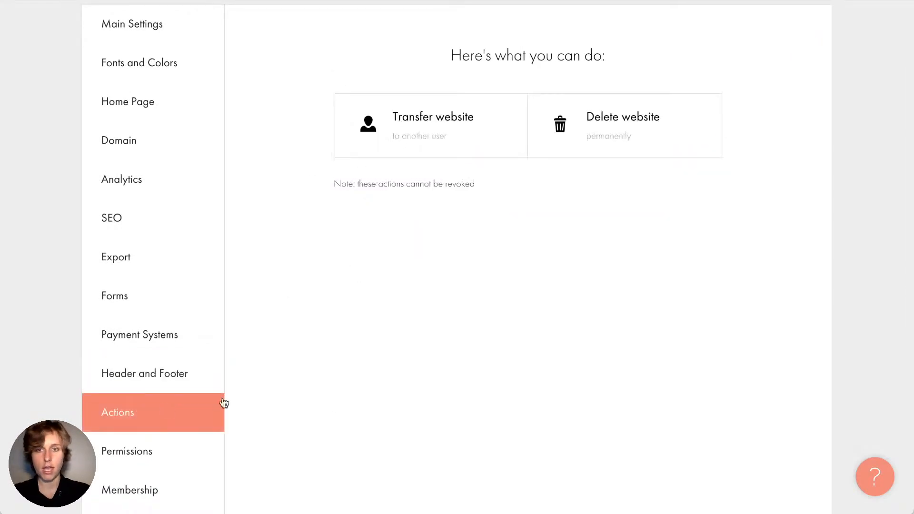
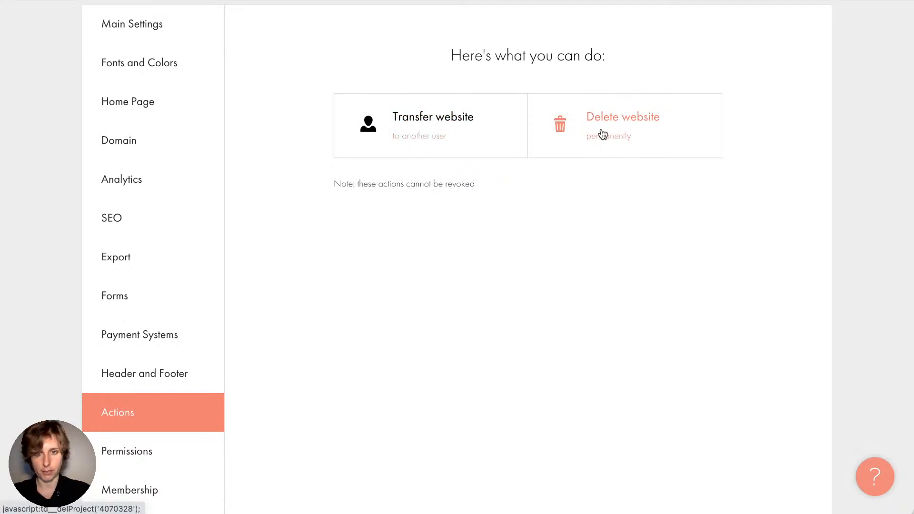
Open the Permissions section, with password protection and IP access restriction options
{"action": "left_click", "coordinate": [185, 446]}
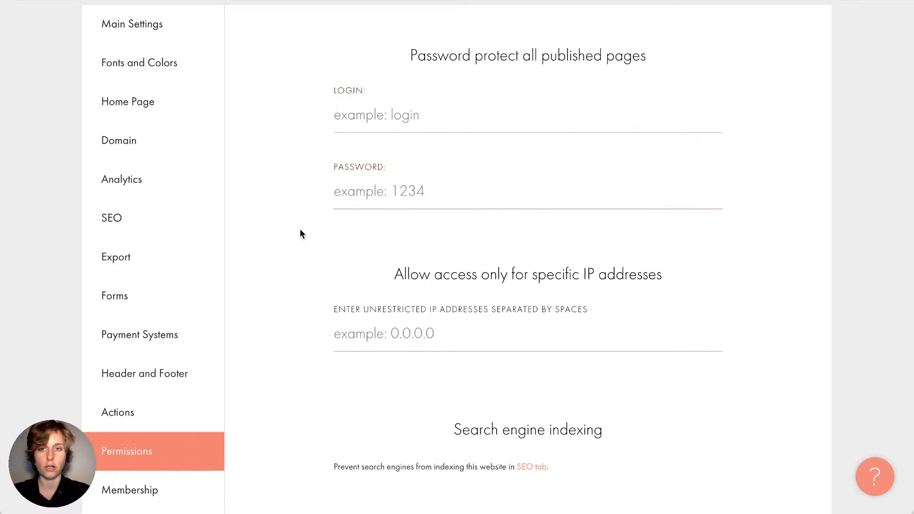
Scroll through the Permissions options, then switch to Membership to see the Members area section
{"action": "scroll", "coordinate": [299, 270], "scroll_direction": "down", "scroll_amount": 2}
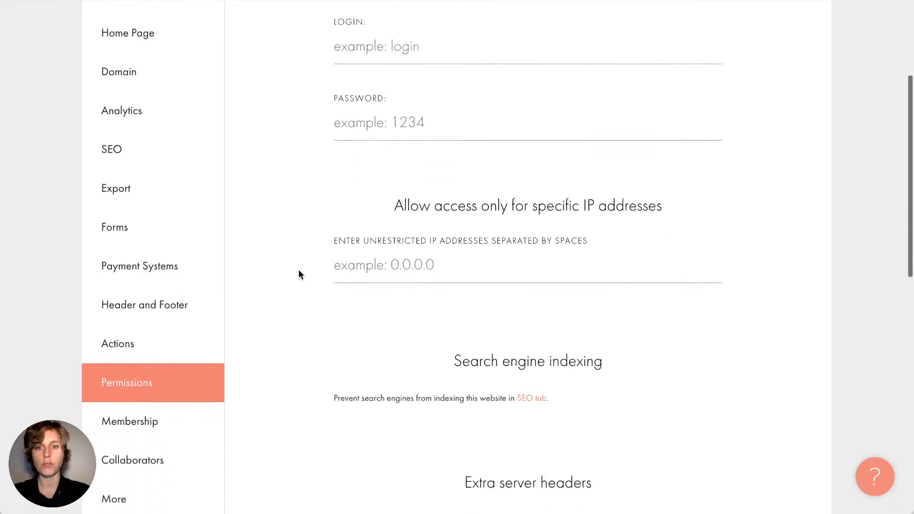
{"action": "scroll", "coordinate": [307, 238], "scroll_direction": "down", "scroll_amount": 5}
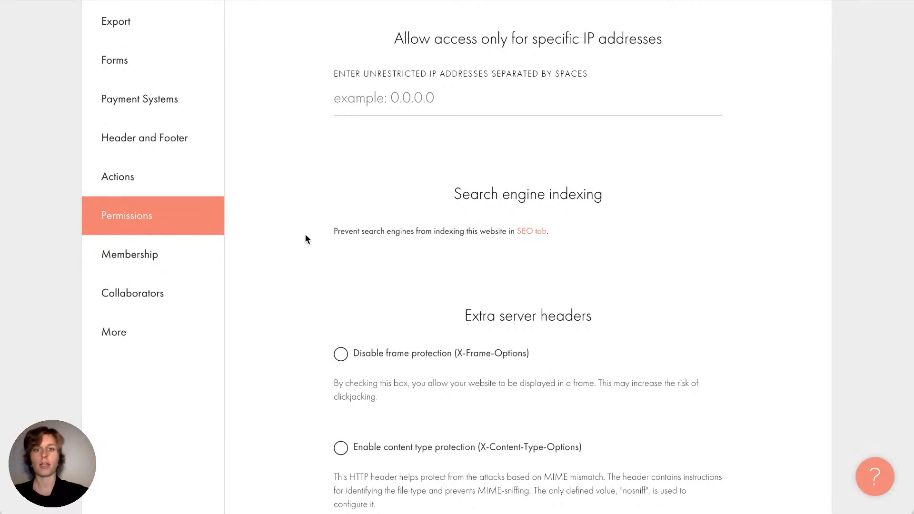
{"action": "scroll", "coordinate": [362, 179], "scroll_direction": "down", "scroll_amount": 3}
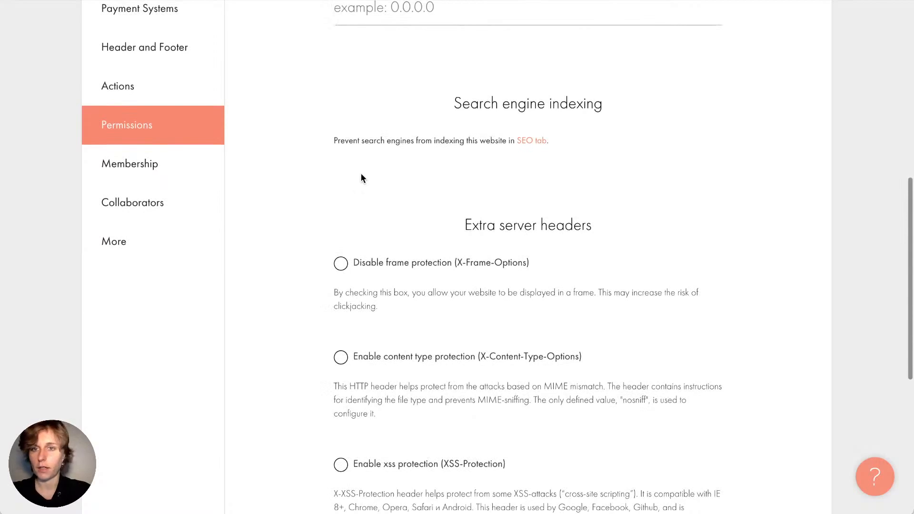
{"action": "left_click", "coordinate": [188, 173]}
{"action": "scroll", "coordinate": [299, 182], "scroll_direction": "up", "scroll_amount": 7}
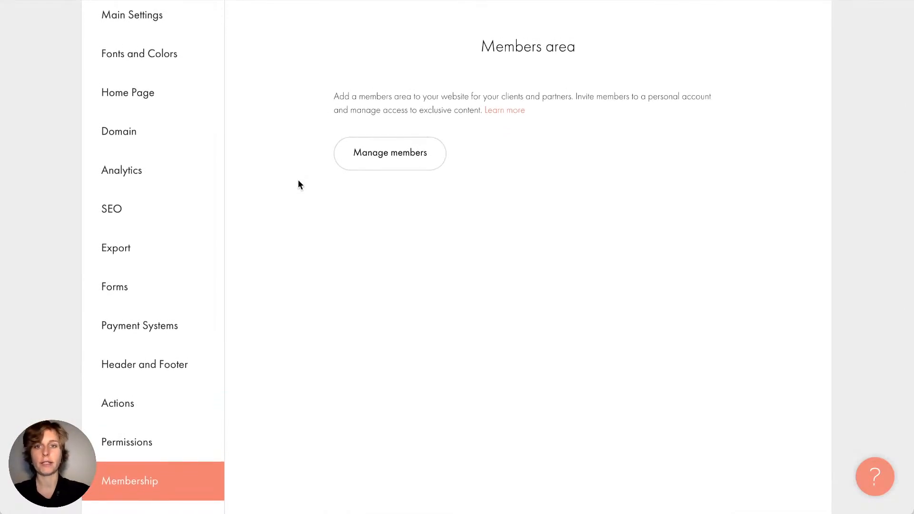
Bring up Collaborators, showing 6 of 10 collaborators active until 16.12.2022
{"action": "scroll", "coordinate": [299, 181], "scroll_direction": "down", "scroll_amount": 1}
{"action": "scroll", "coordinate": [298, 181], "scroll_direction": "up", "scroll_amount": 3}
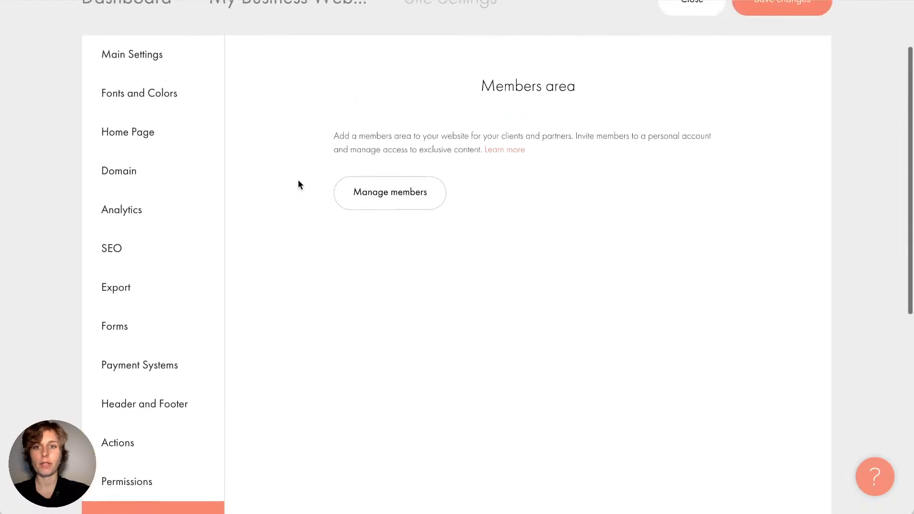
{"action": "scroll", "coordinate": [298, 182], "scroll_direction": "up", "scroll_amount": 1}
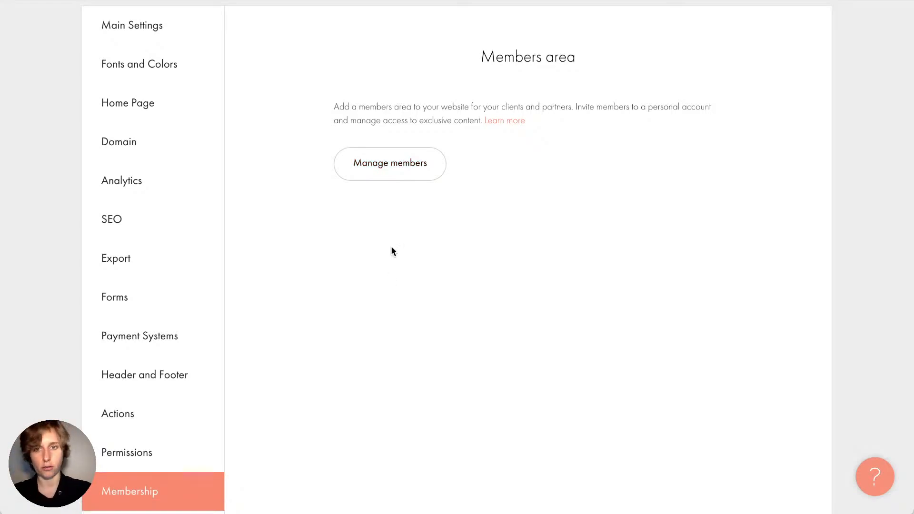
{"action": "scroll", "coordinate": [317, 239], "scroll_direction": "down", "scroll_amount": 1}
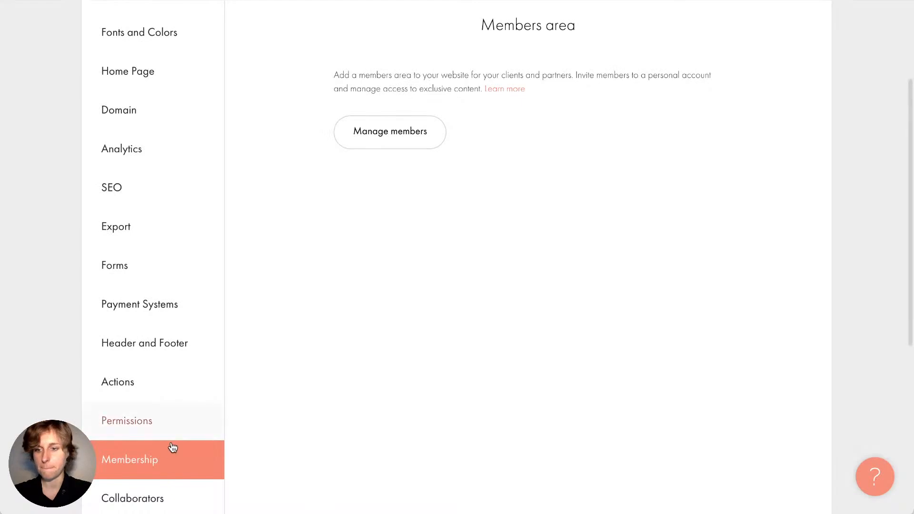
{"action": "left_click", "coordinate": [151, 496]}
Scroll the settings down to the More section with Platform label Black and 404 page Not defined
{"action": "scroll", "coordinate": [261, 327], "scroll_direction": "up", "scroll_amount": 2}
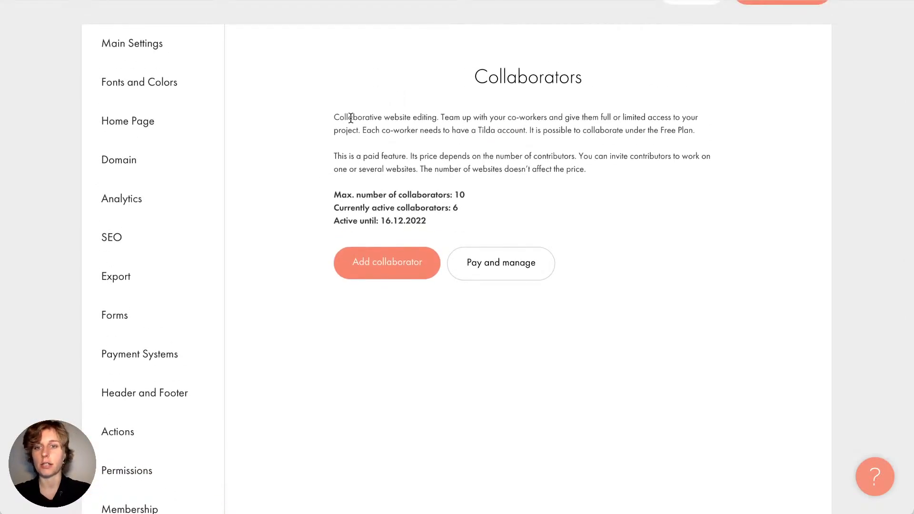
{"action": "scroll", "coordinate": [351, 118], "scroll_direction": "down", "scroll_amount": 1}
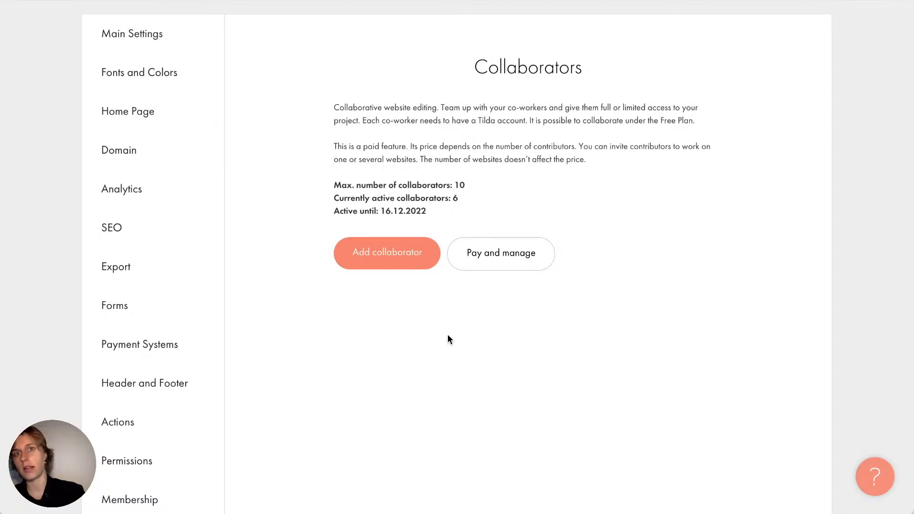
{"action": "scroll", "coordinate": [419, 300], "scroll_direction": "down", "scroll_amount": 1}
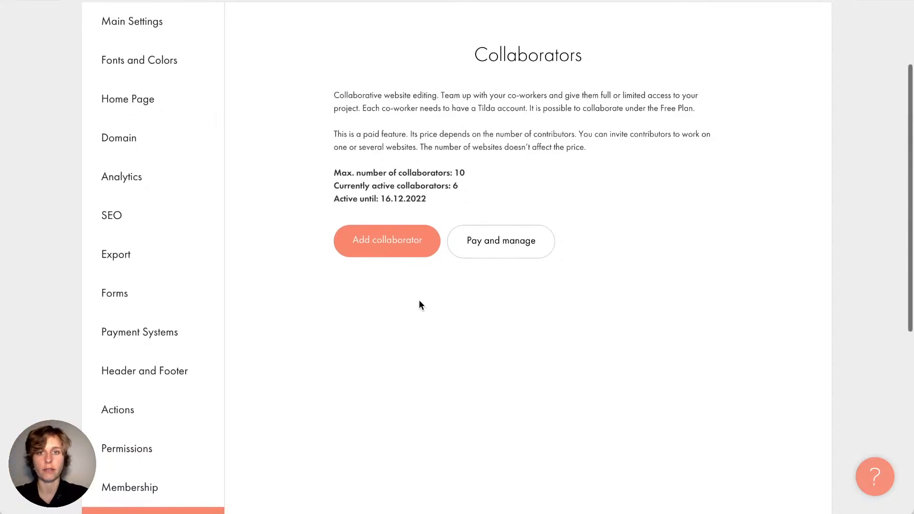
{"action": "scroll", "coordinate": [419, 304], "scroll_direction": "down", "scroll_amount": 3}
{"action": "left_click", "coordinate": [118, 420]}
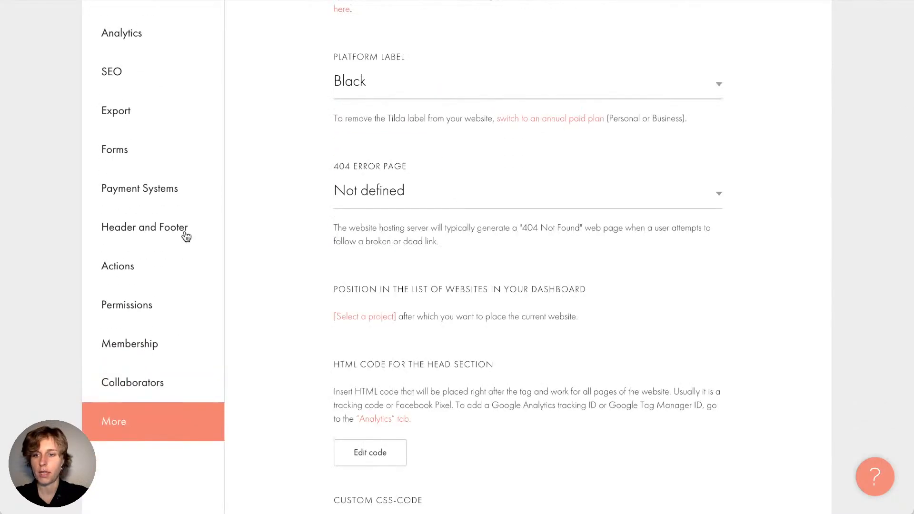
{"action": "scroll", "coordinate": [296, 288], "scroll_direction": "up", "scroll_amount": 5}
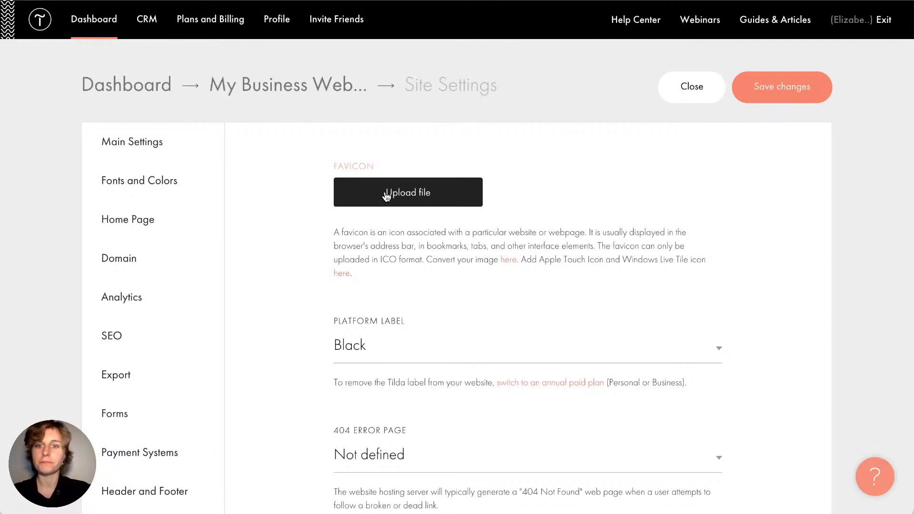
{"action": "scroll", "coordinate": [350, 270], "scroll_direction": "down", "scroll_amount": 2}
{"action": "left_click", "coordinate": [351, 249]}
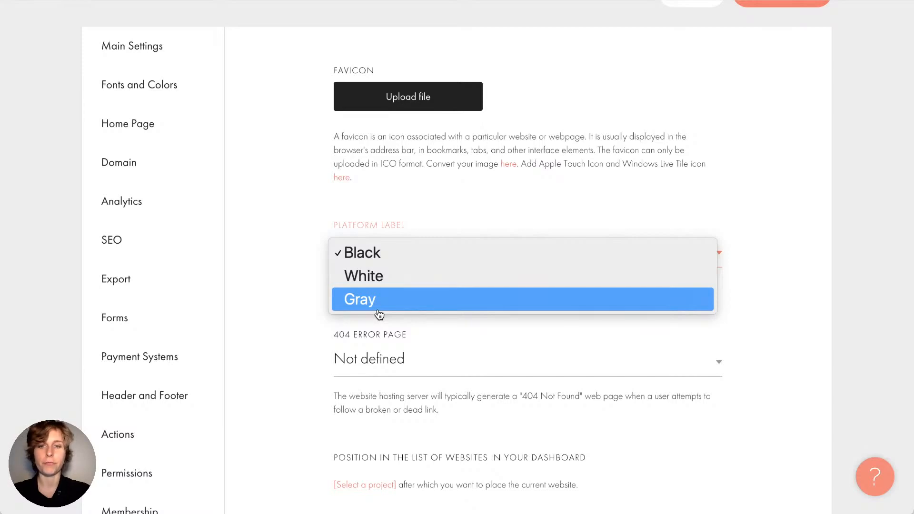
{"action": "left_click", "coordinate": [305, 237]}
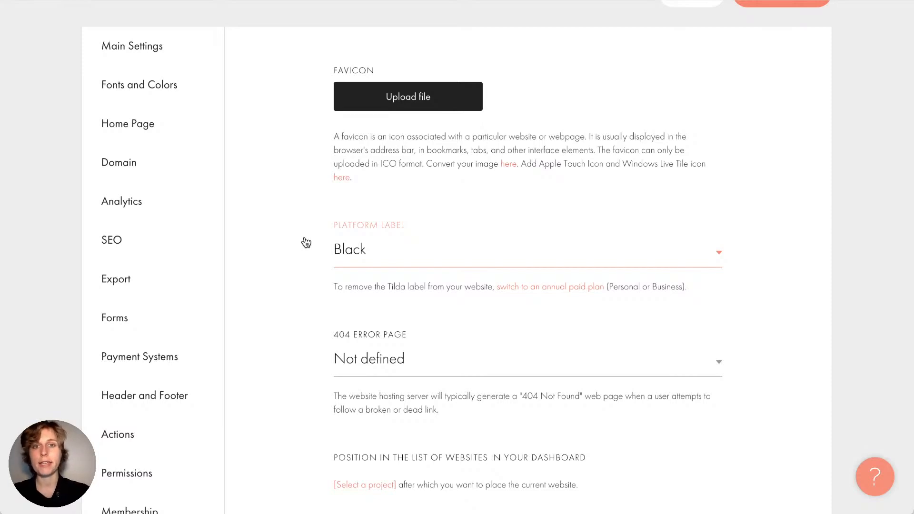
{"action": "scroll", "coordinate": [306, 243], "scroll_direction": "down", "scroll_amount": 1}
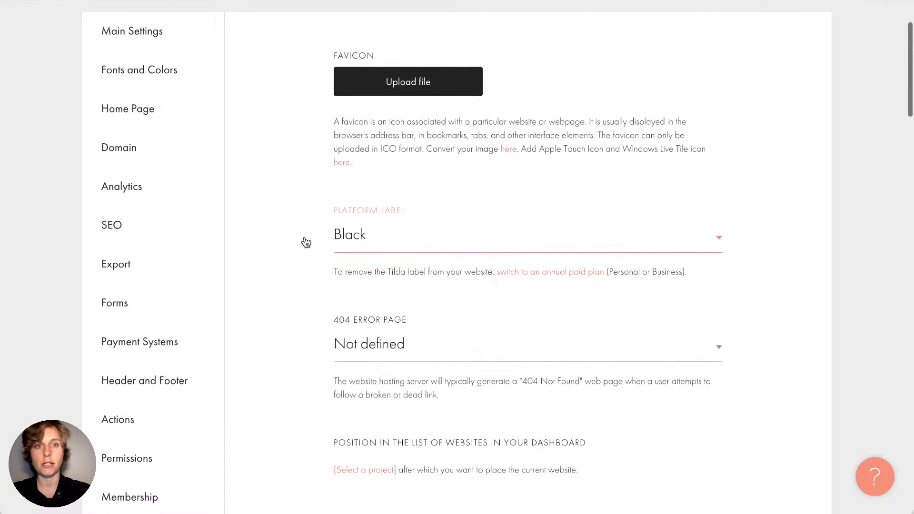
{"action": "left_click", "coordinate": [367, 234]}
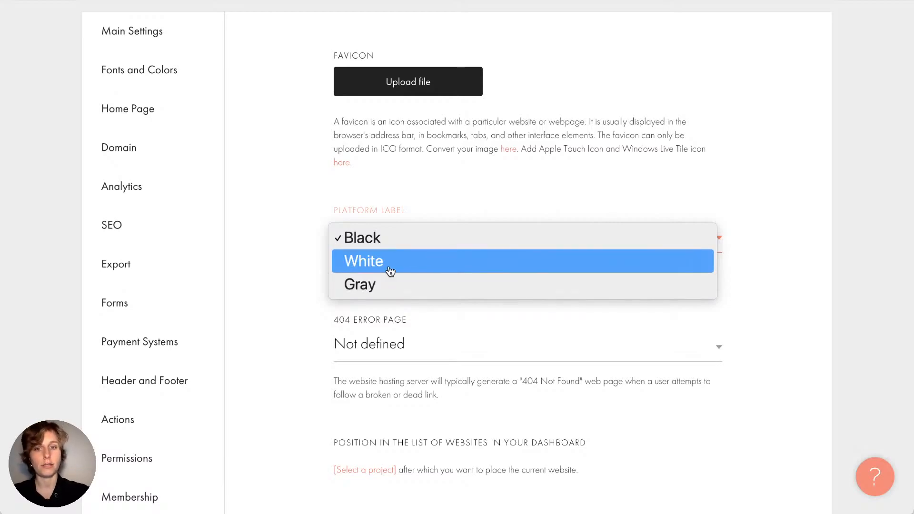
{"action": "left_click", "coordinate": [291, 252]}
{"action": "scroll", "coordinate": [292, 253], "scroll_direction": "down", "scroll_amount": 3}
{"action": "scroll", "coordinate": [290, 251], "scroll_direction": "down", "scroll_amount": 5}
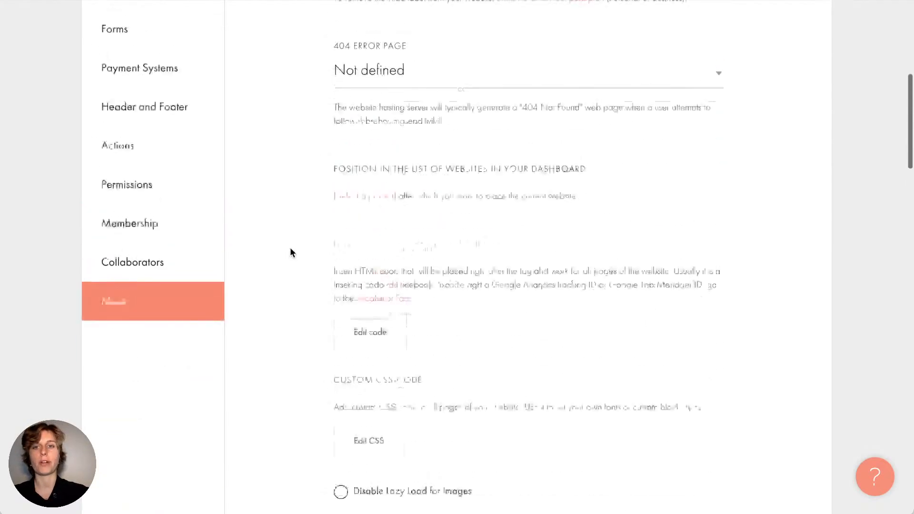
{"action": "scroll", "coordinate": [290, 203], "scroll_direction": "up", "scroll_amount": 1}
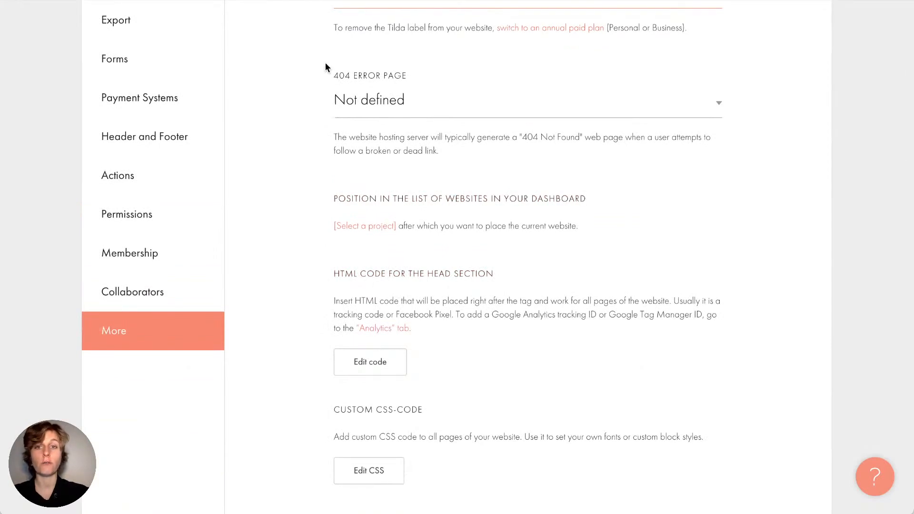
{"action": "scroll", "coordinate": [402, 101], "scroll_direction": "down", "scroll_amount": 1}
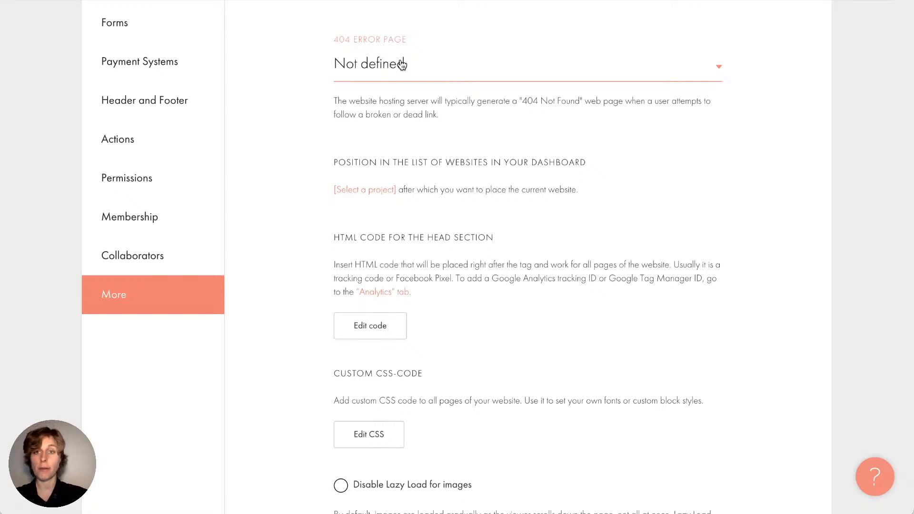
{"action": "left_click", "coordinate": [402, 64]}
{"action": "left_click", "coordinate": [304, 78]}
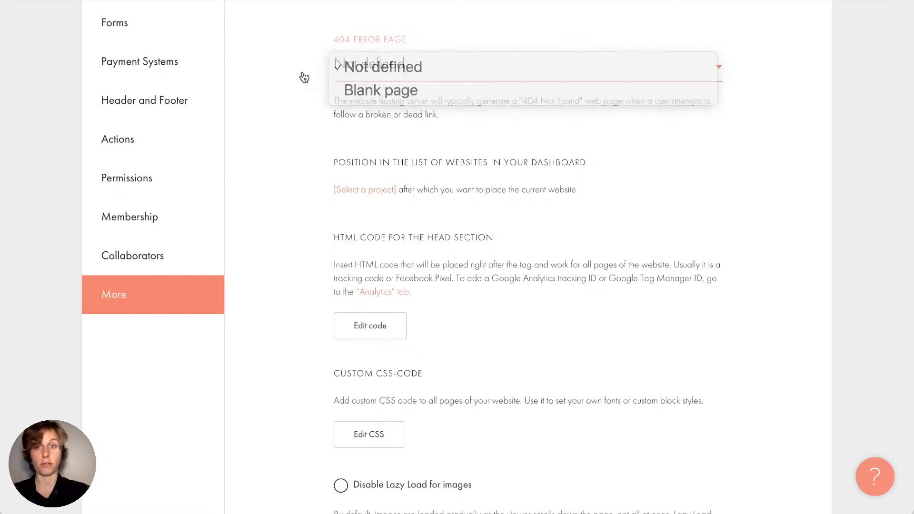
{"action": "scroll", "coordinate": [319, 319], "scroll_direction": "down", "scroll_amount": 5}
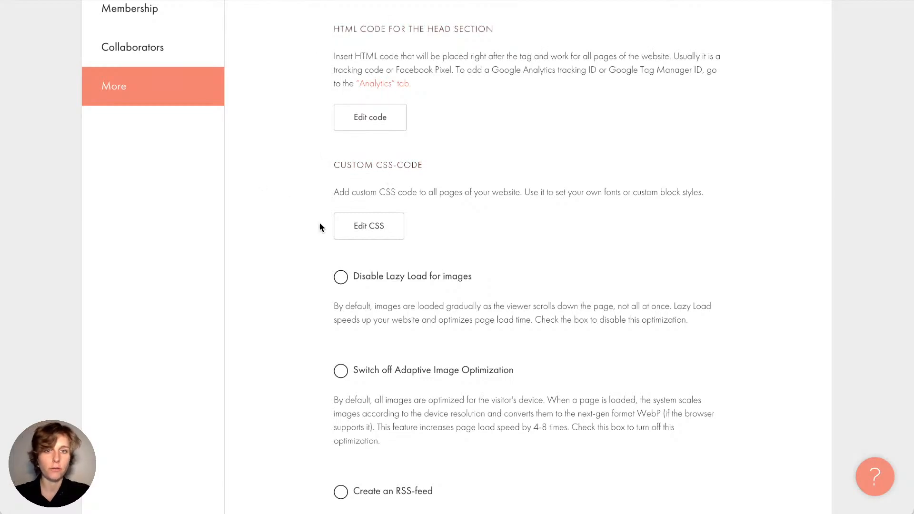
Review the Google Maps API key and Yandex verification fields, leaving them empty
{"action": "scroll", "coordinate": [321, 227], "scroll_direction": "down", "scroll_amount": 5}
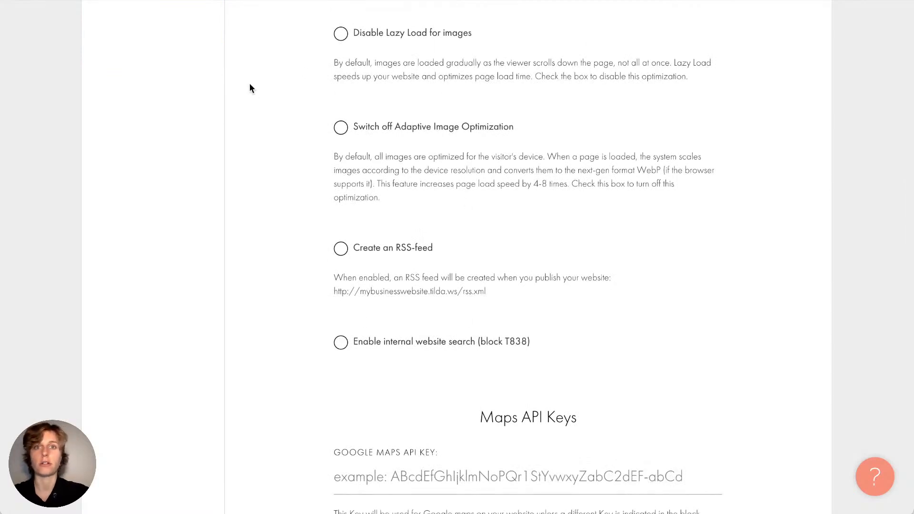
{"action": "scroll", "coordinate": [250, 84], "scroll_direction": "down", "scroll_amount": 8}
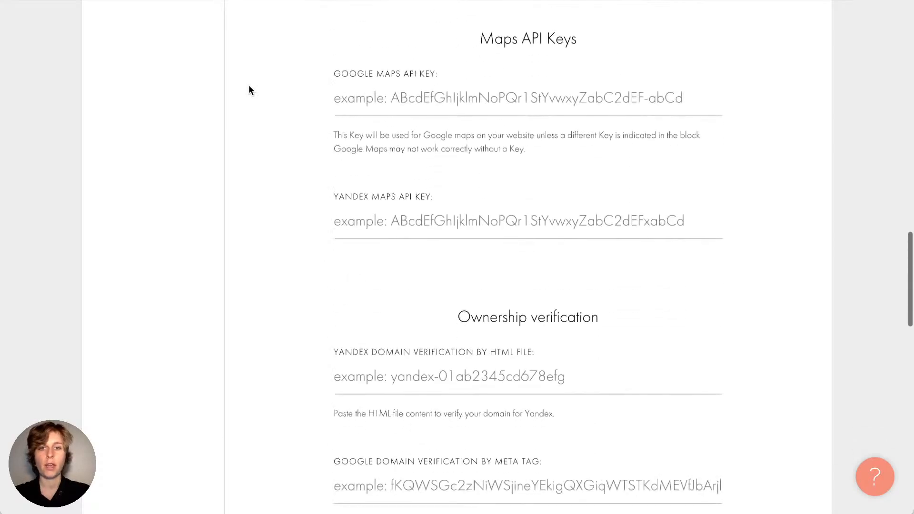
{"action": "left_click", "coordinate": [410, 88]}
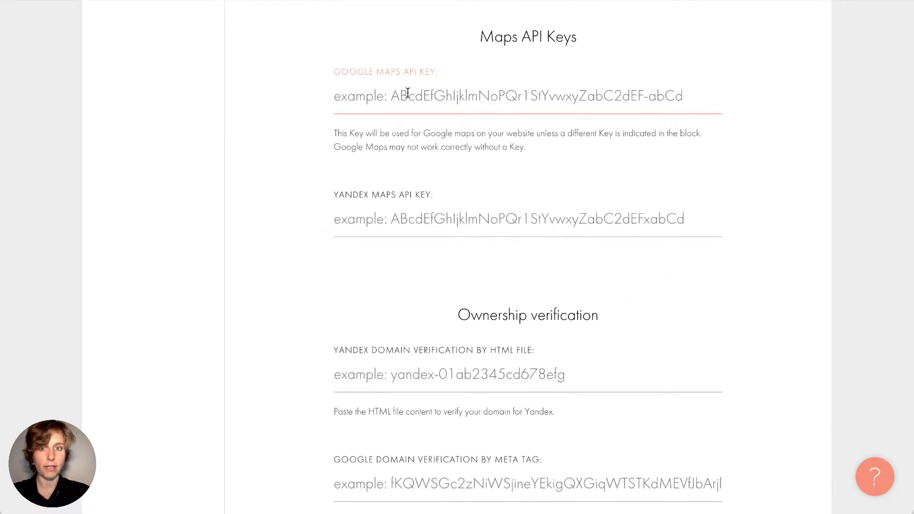
{"action": "scroll", "coordinate": [407, 92], "scroll_direction": "down", "scroll_amount": 7}
{"action": "scroll", "coordinate": [408, 95], "scroll_direction": "up", "scroll_amount": 2}
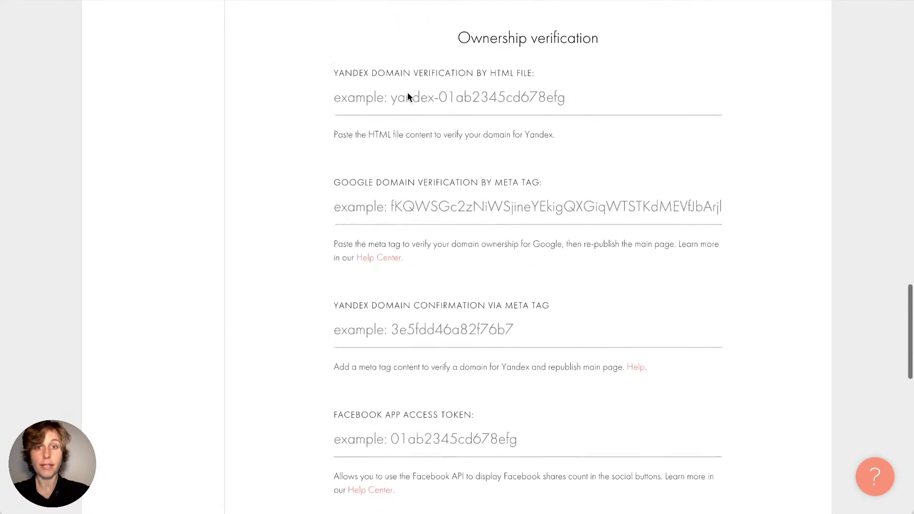
{"action": "left_click", "coordinate": [447, 90]}
{"action": "left_click", "coordinate": [596, 57]}
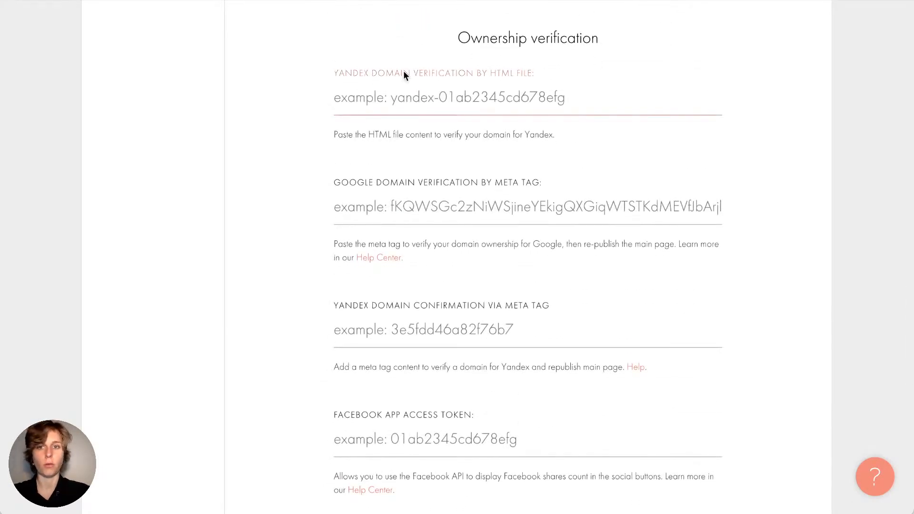
Return to Main Settings, stay instead of leaving the site, and save the changes
{"action": "scroll", "coordinate": [302, 227], "scroll_direction": "down", "scroll_amount": 8}
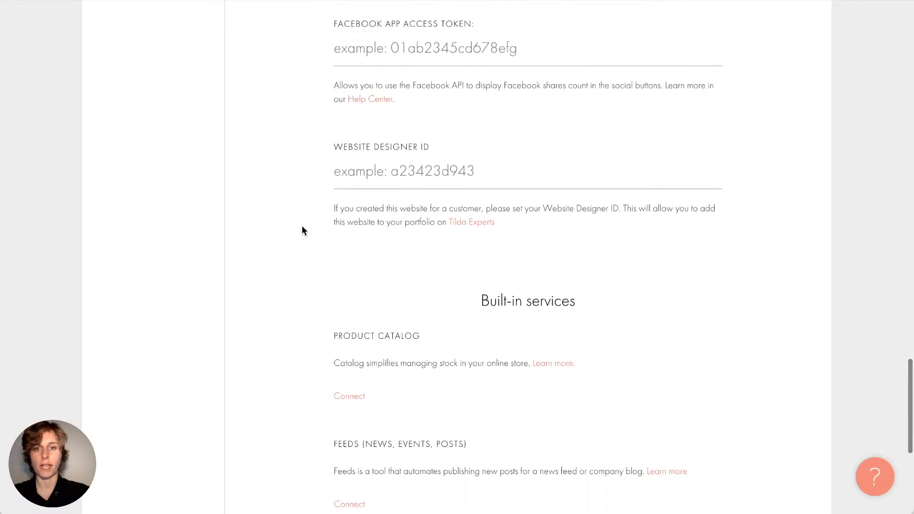
{"action": "scroll", "coordinate": [302, 226], "scroll_direction": "down", "scroll_amount": 3}
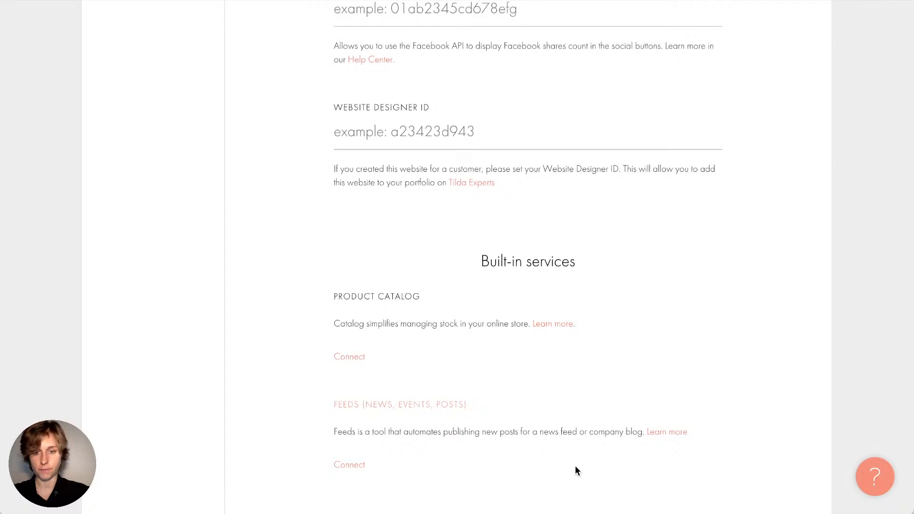
{"action": "scroll", "coordinate": [469, 221], "scroll_direction": "up", "scroll_amount": 15}
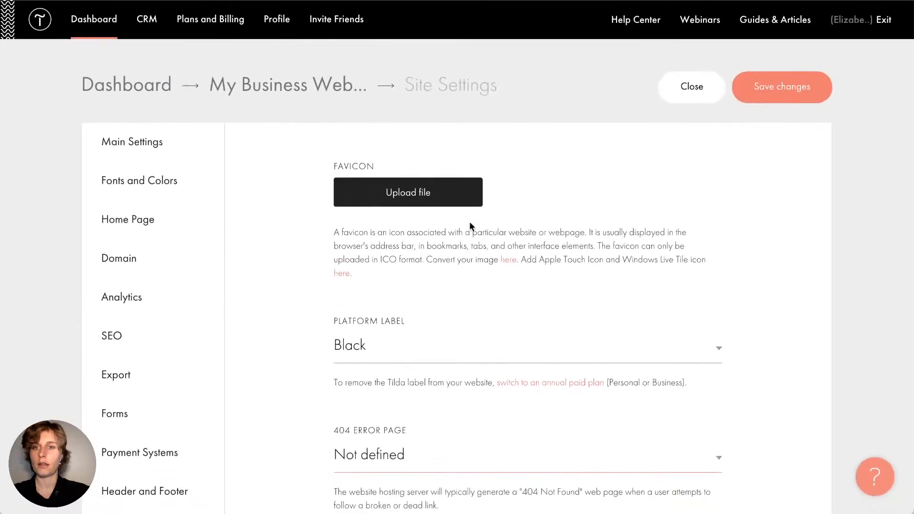
{"action": "left_click", "coordinate": [162, 141]}
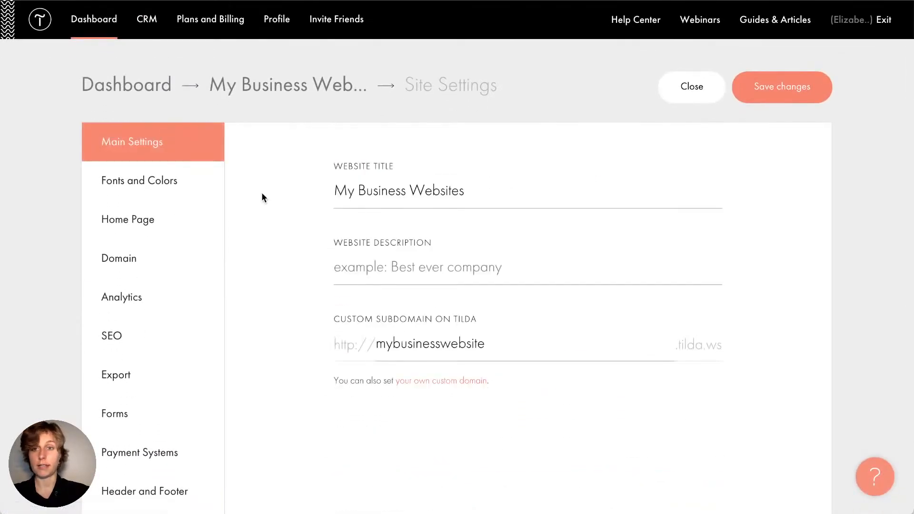
{"action": "left_click", "coordinate": [267, 91]}
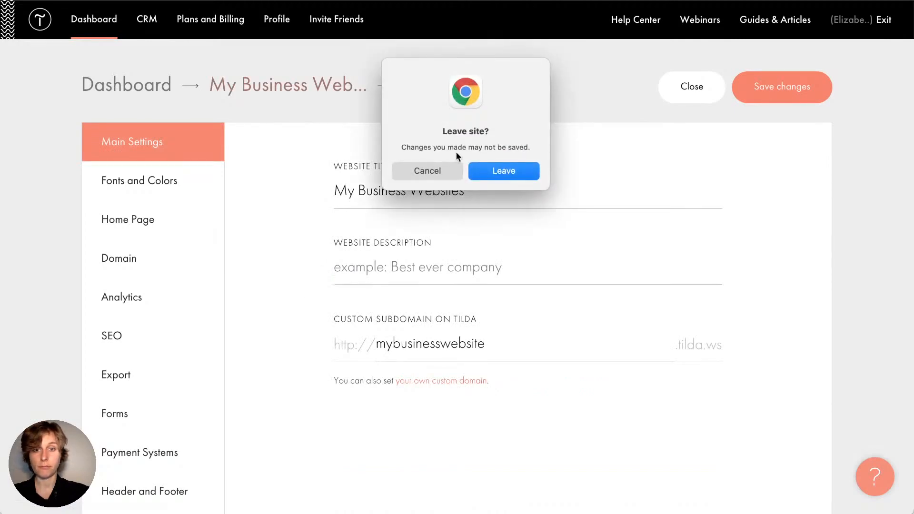
{"action": "left_click", "coordinate": [437, 173]}
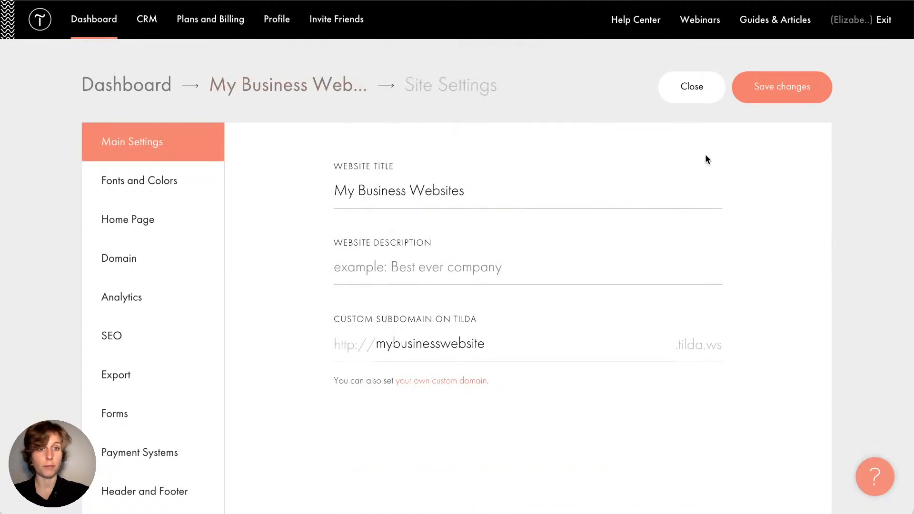
{"action": "left_click", "coordinate": [767, 94]}
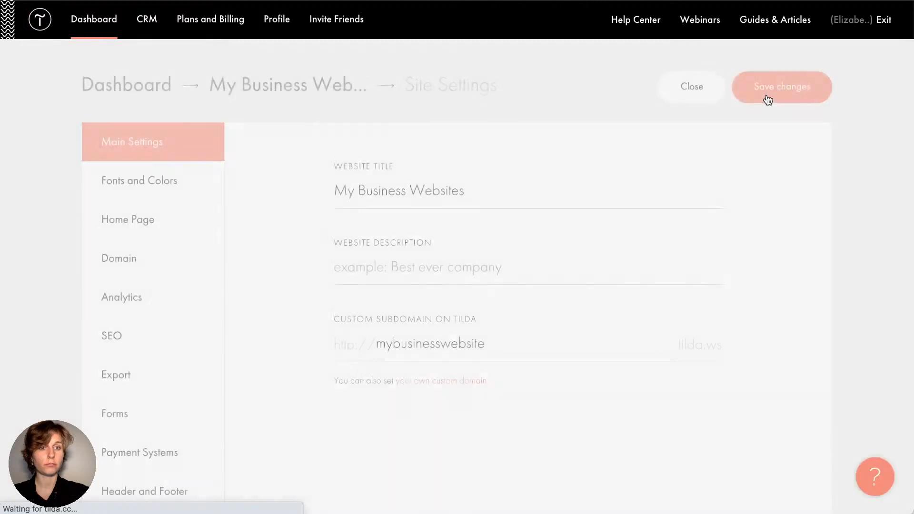
Close Site Settings to see the dashboard listing the Auto tuning service page and Header
{"action": "left_click", "coordinate": [693, 90]}
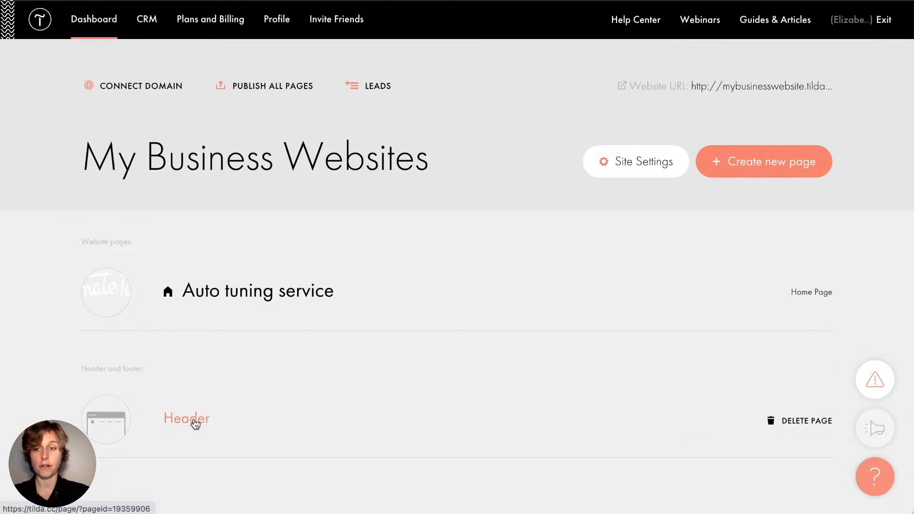
{"action": "left_click_drag", "start_coordinate": [80, 369], "coordinate": [186, 371]}
{"action": "left_click", "coordinate": [143, 369]}
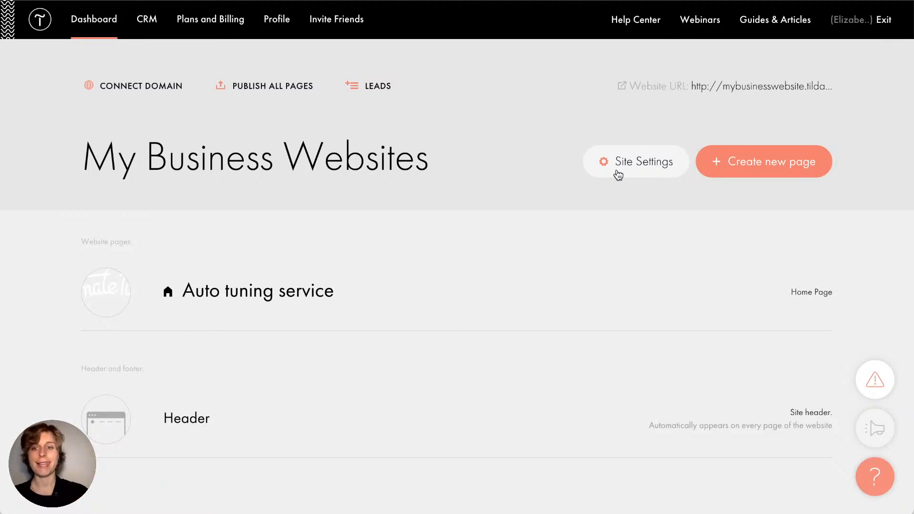
{"action": "mouse_move", "coordinate": [643, 293]}
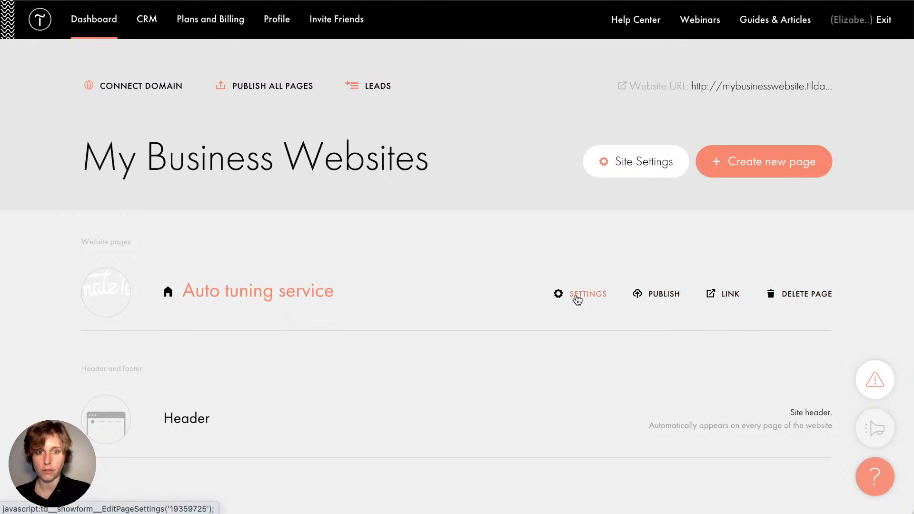
Review the Auto tuning service title and its 'Template-portfolio for auto tuning service' description in Page Settings
{"action": "left_click", "coordinate": [576, 295]}
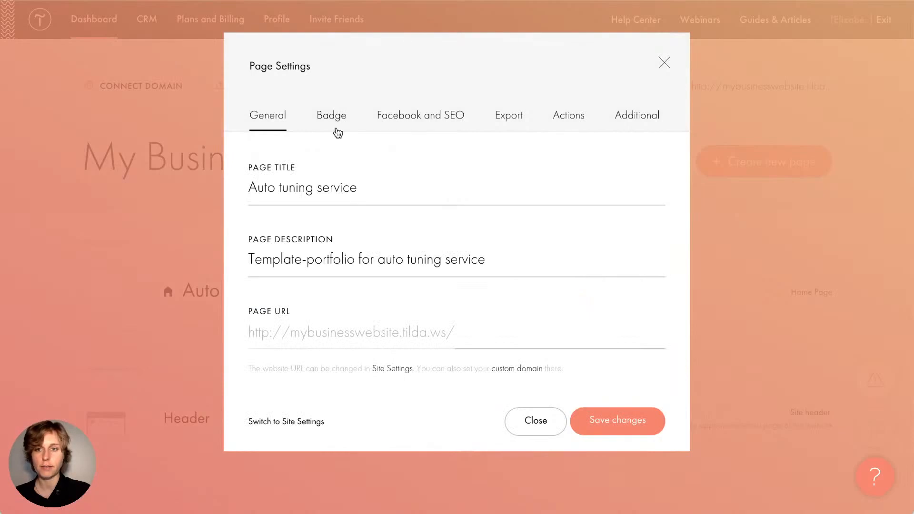
{"action": "left_click", "coordinate": [341, 189]}
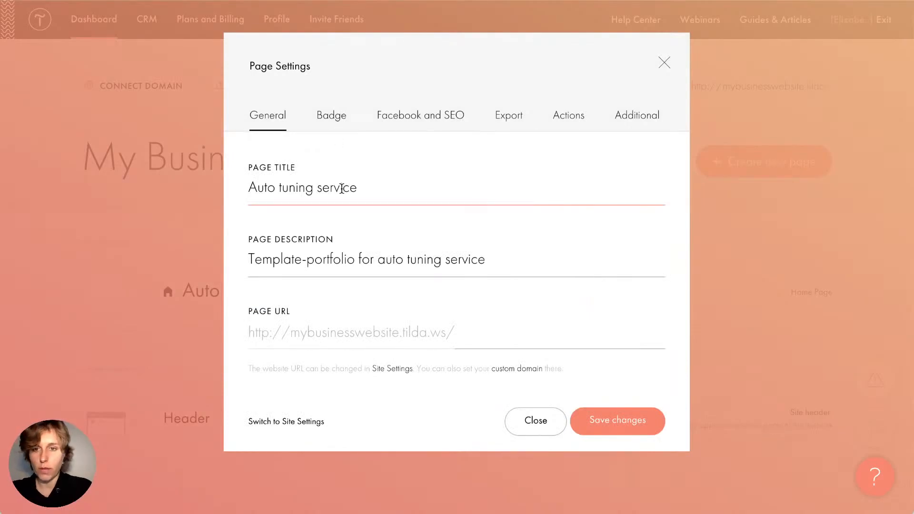
{"action": "left_click_drag", "start_coordinate": [393, 190], "coordinate": [253, 187]}
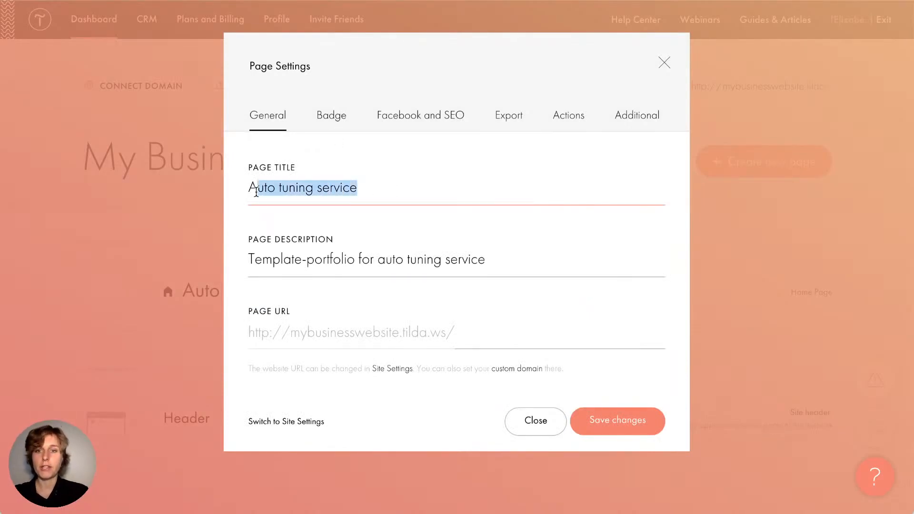
{"action": "triple_click", "coordinate": [306, 260]}
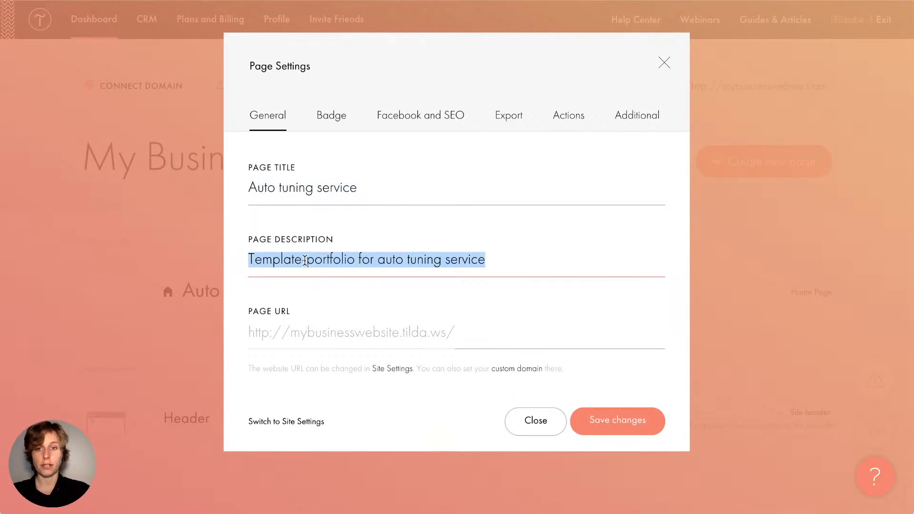
{"action": "left_click", "coordinate": [369, 185]}
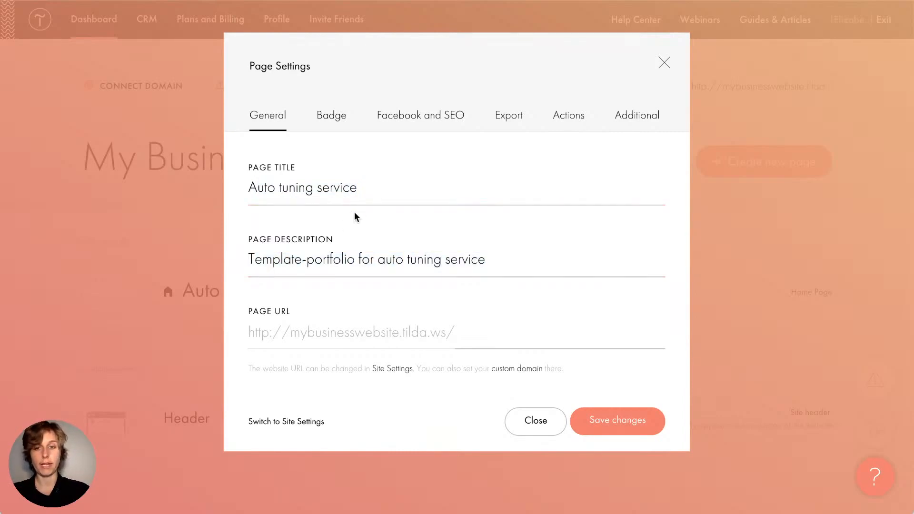
{"action": "left_click", "coordinate": [400, 119]}
{"action": "scroll", "coordinate": [380, 239], "scroll_direction": "down", "scroll_amount": 1}
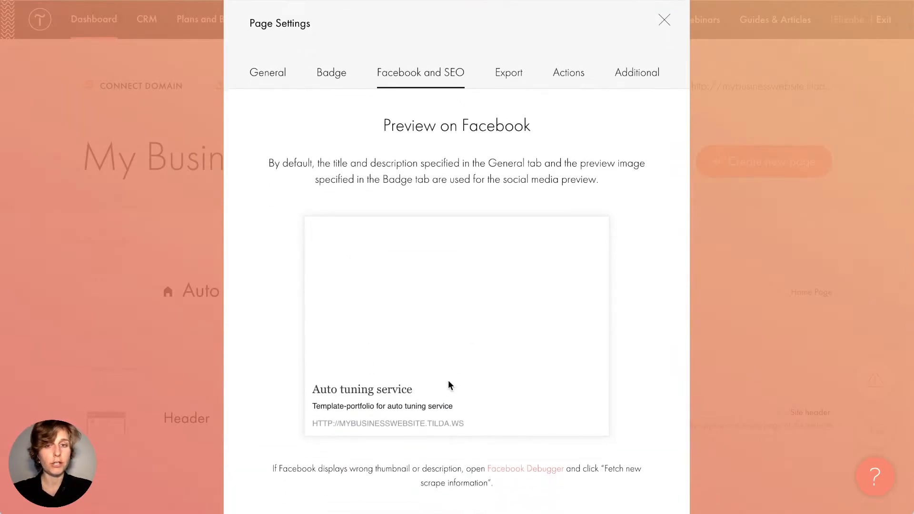
{"action": "scroll", "coordinate": [316, 241], "scroll_direction": "down", "scroll_amount": 6}
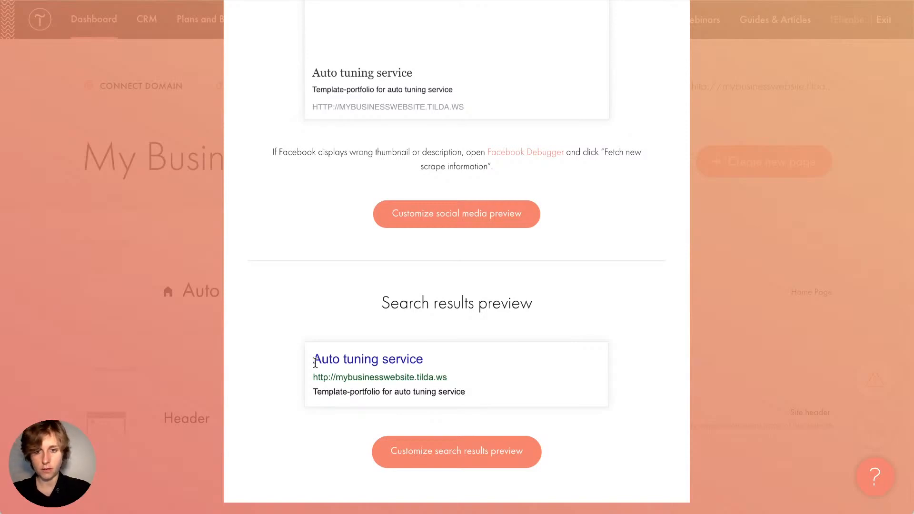
{"action": "left_click_drag", "start_coordinate": [314, 359], "coordinate": [447, 361]}
{"action": "left_click_drag", "start_coordinate": [466, 392], "coordinate": [306, 392]}
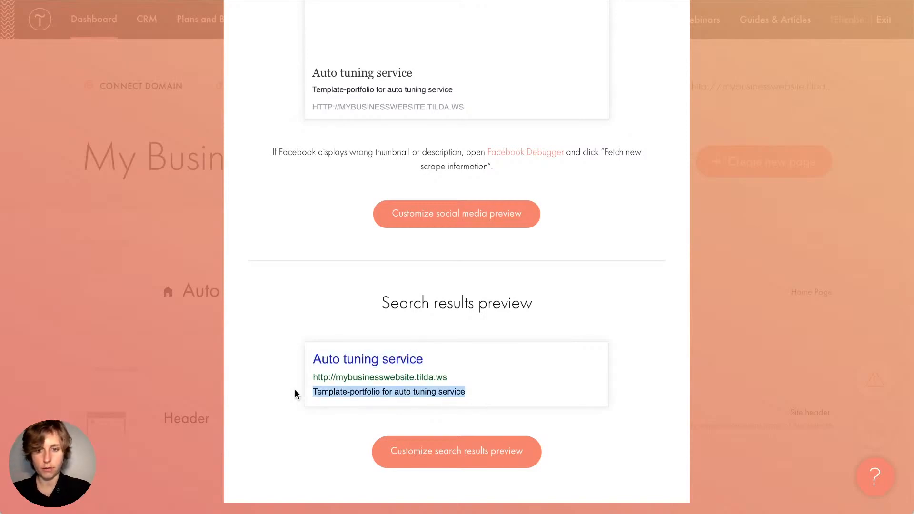
{"action": "left_click_drag", "start_coordinate": [450, 377], "coordinate": [317, 376]}
{"action": "scroll", "coordinate": [316, 376], "scroll_direction": "up", "scroll_amount": 10}
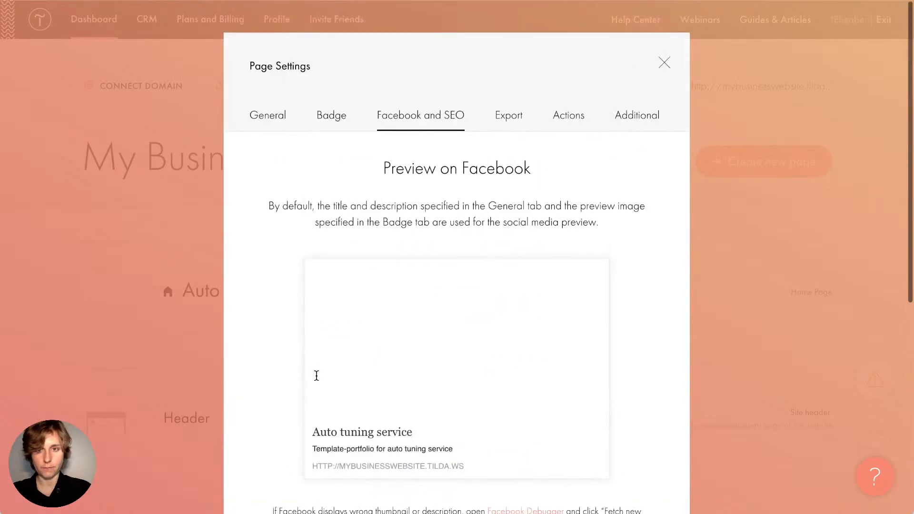
{"action": "left_click", "coordinate": [269, 116]}
{"action": "left_click", "coordinate": [500, 330]}
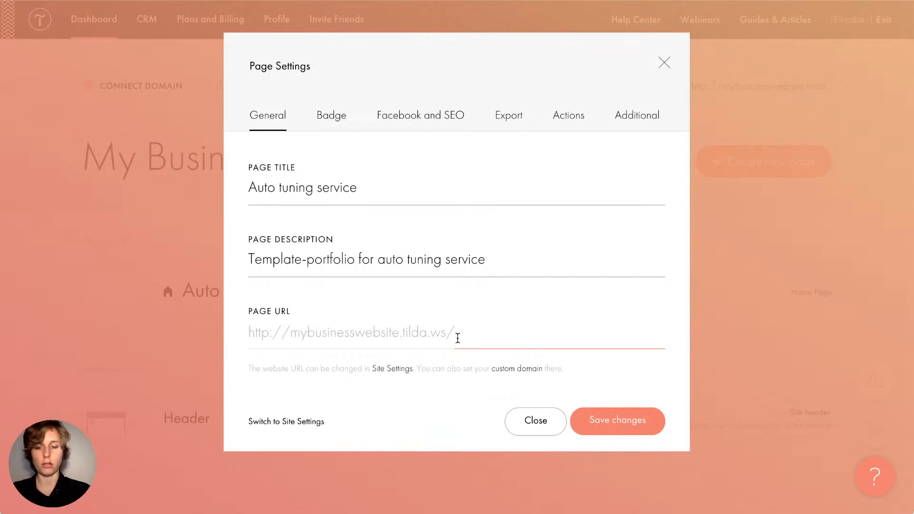
Enter 'main' as the page URL path and bring up the Badge thumbnail-image settings
{"action": "type", "text": "main"}
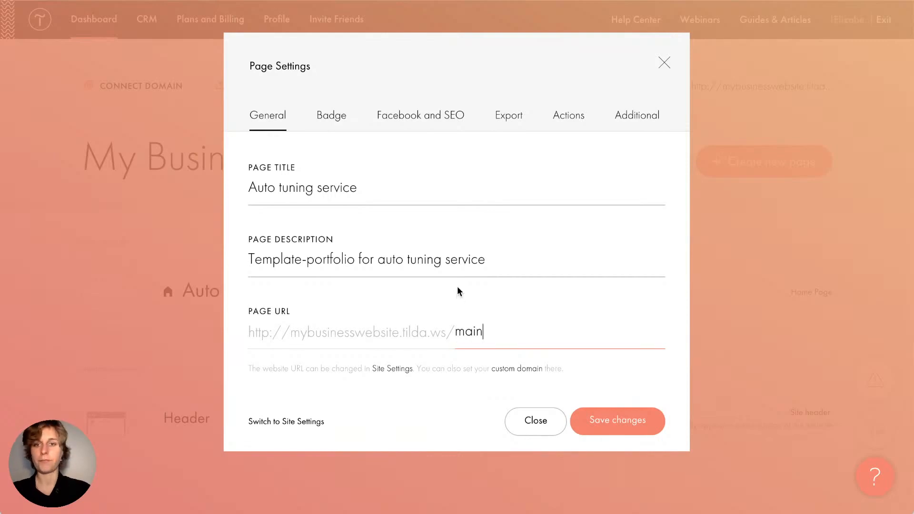
{"action": "left_click", "coordinate": [332, 115]}
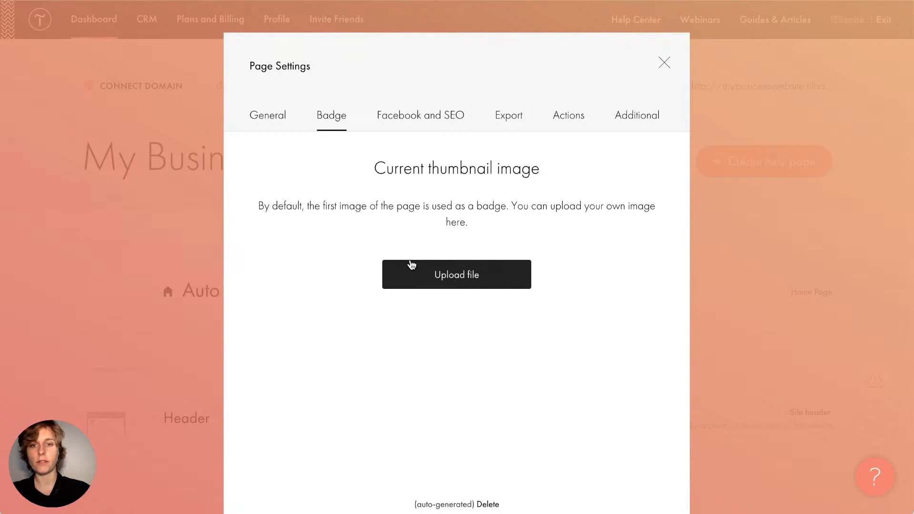
{"action": "left_click", "coordinate": [417, 116]}
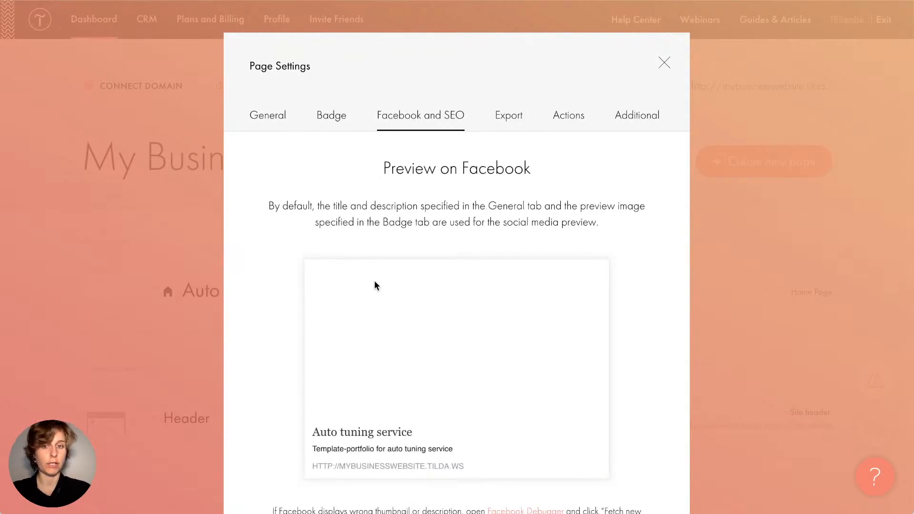
{"action": "left_click", "coordinate": [330, 117]}
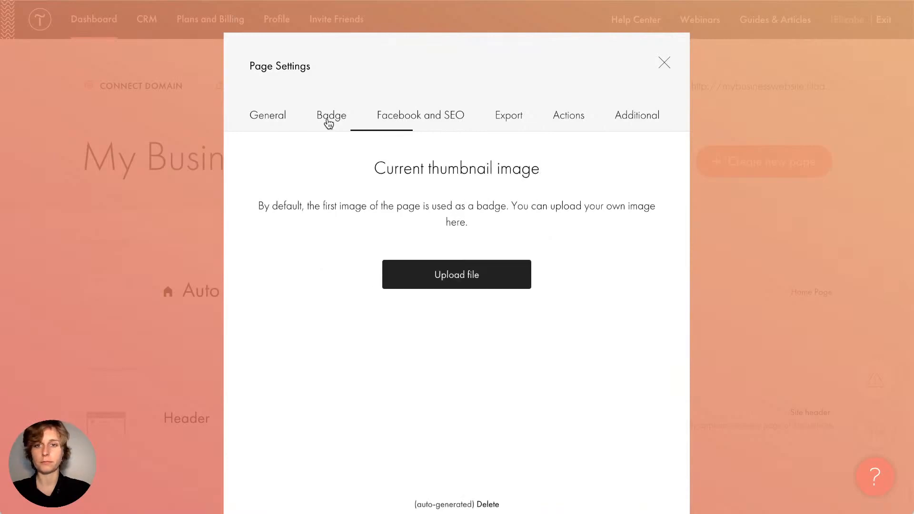
{"action": "left_click", "coordinate": [265, 118]}
{"action": "left_click", "coordinate": [333, 118]}
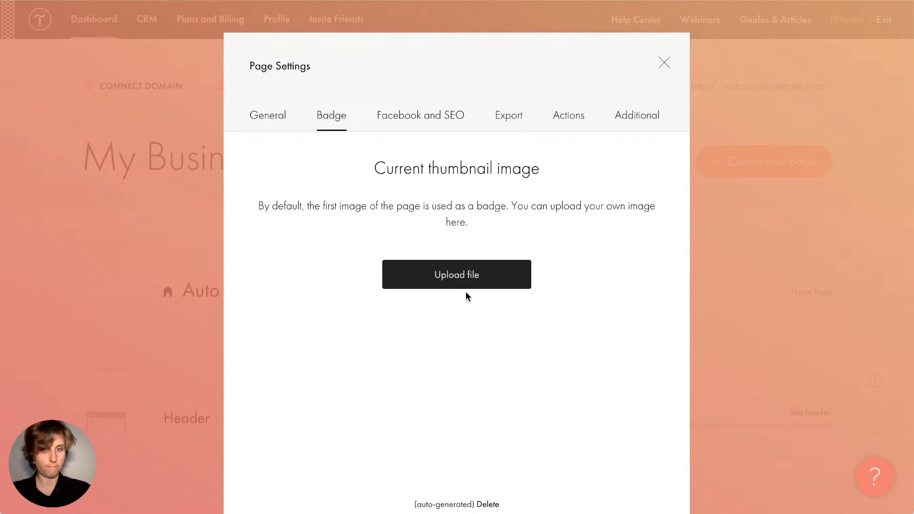
{"action": "scroll", "coordinate": [466, 293], "scroll_direction": "down", "scroll_amount": 2}
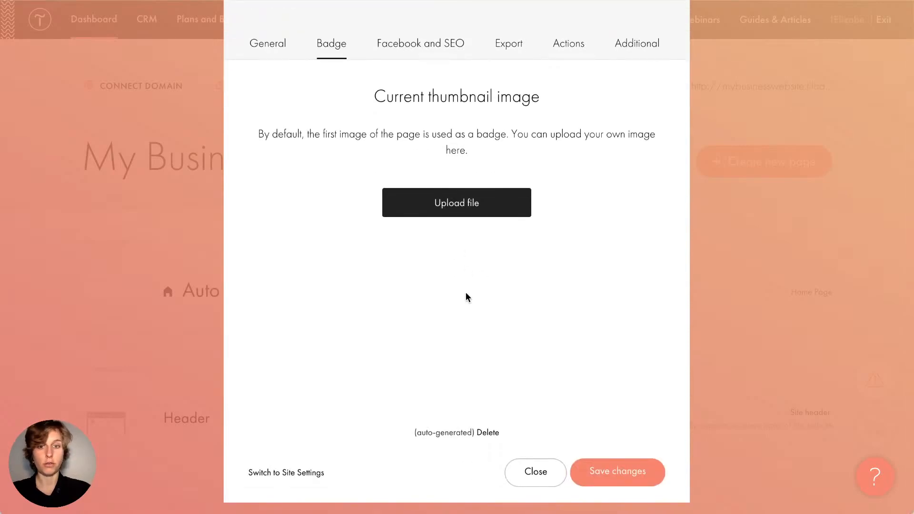
{"action": "scroll", "coordinate": [398, 248], "scroll_direction": "up", "scroll_amount": 2}
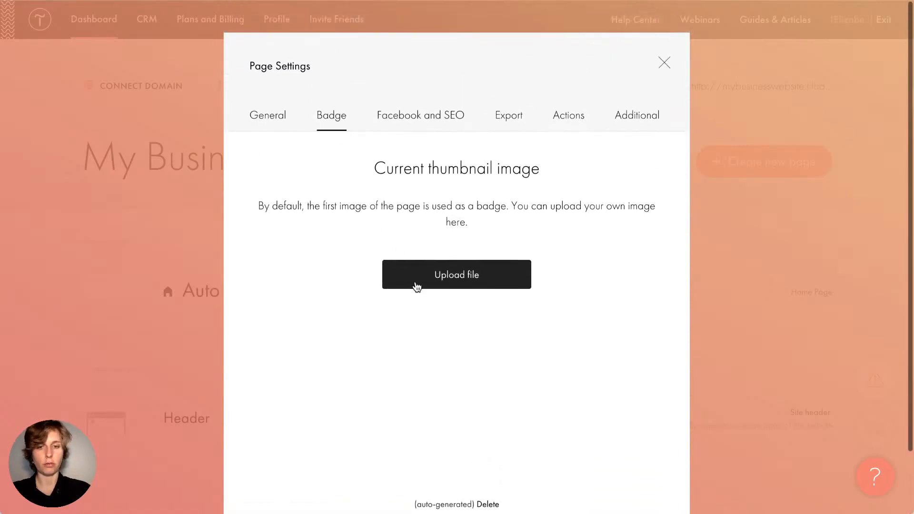
Expand the custom social media preview fields and review the Facebook and search previews
{"action": "left_click", "coordinate": [433, 115]}
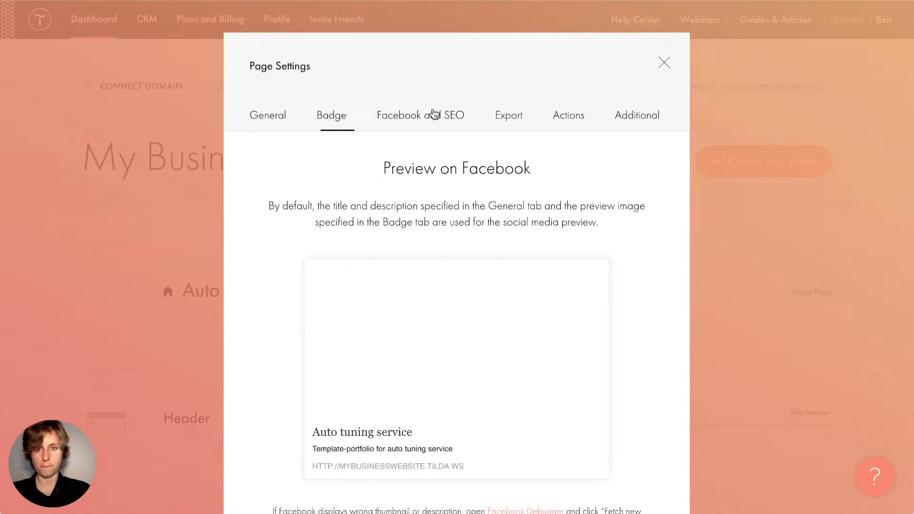
{"action": "scroll", "coordinate": [375, 229], "scroll_direction": "down", "scroll_amount": 10}
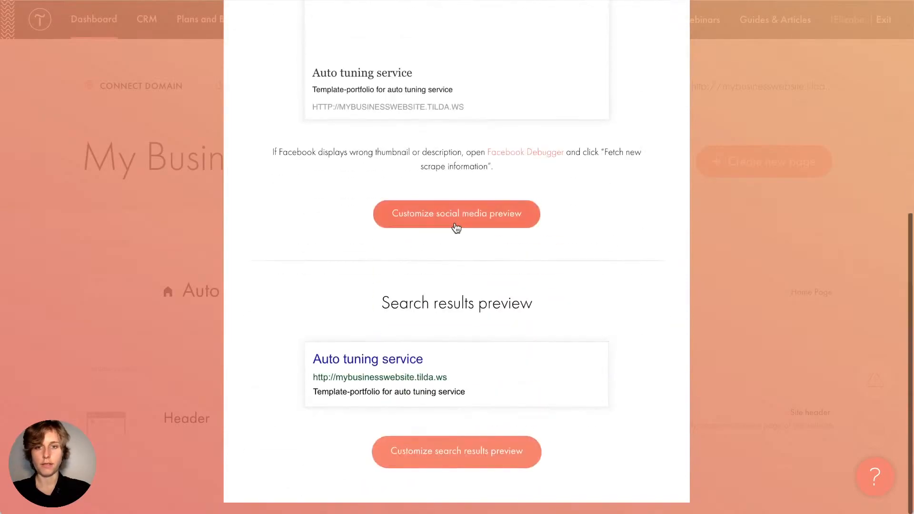
{"action": "left_click", "coordinate": [384, 220]}
{"action": "scroll", "coordinate": [453, 221], "scroll_direction": "up", "scroll_amount": 7}
{"action": "scroll", "coordinate": [518, 276], "scroll_direction": "down", "scroll_amount": 15}
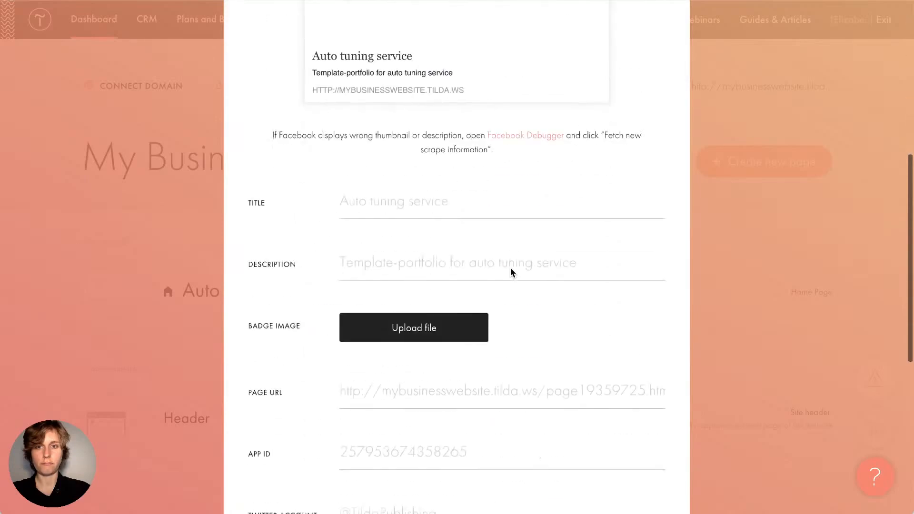
{"action": "scroll", "coordinate": [458, 451], "scroll_direction": "down", "scroll_amount": 6}
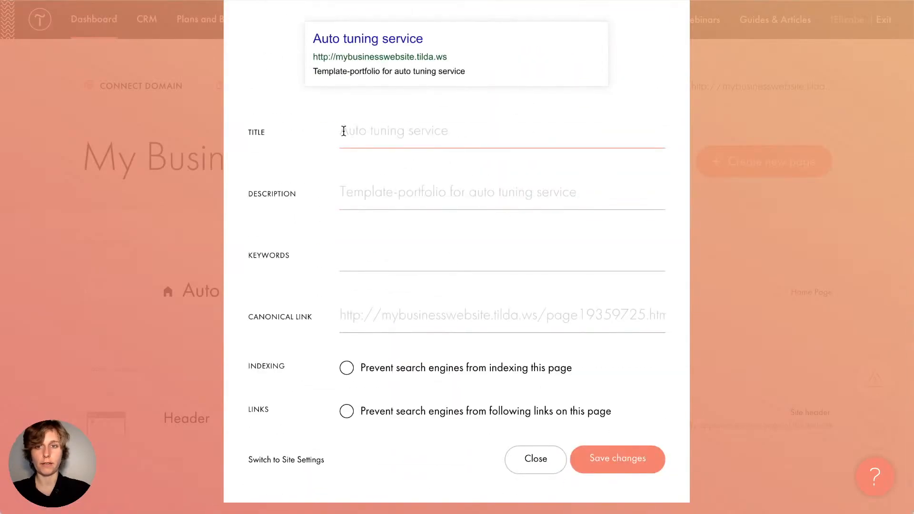
{"action": "scroll", "coordinate": [400, 92], "scroll_direction": "up", "scroll_amount": 3}
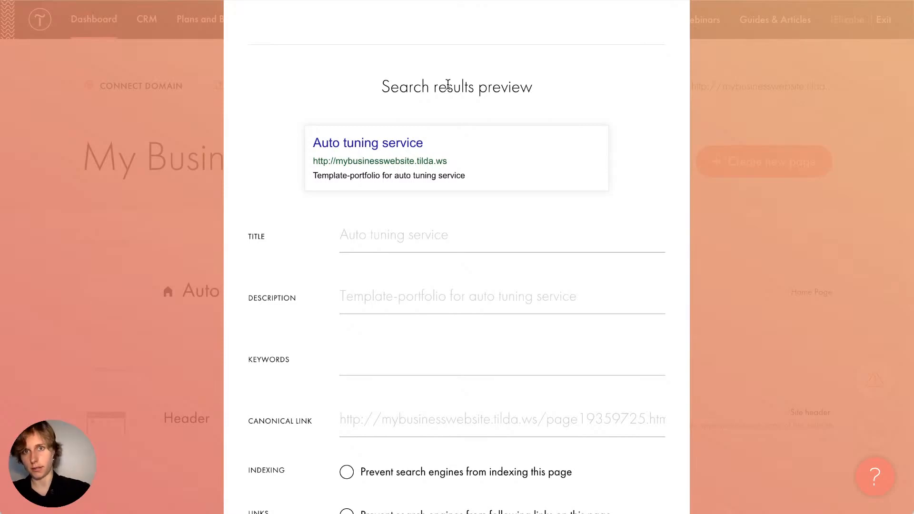
Look over the SEO Keywords field, then bring up the Download as .zip and page code export options
{"action": "left_click", "coordinate": [384, 367]}
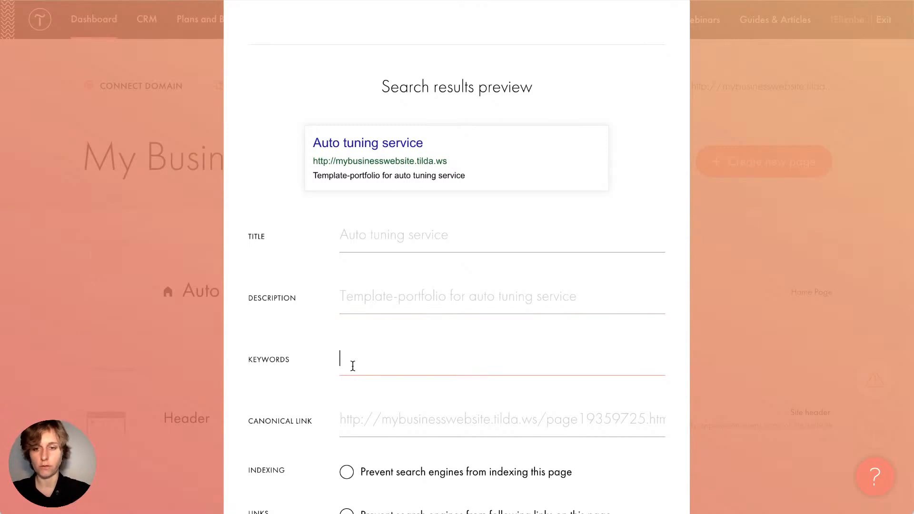
{"action": "scroll", "coordinate": [370, 431], "scroll_direction": "down", "scroll_amount": 2}
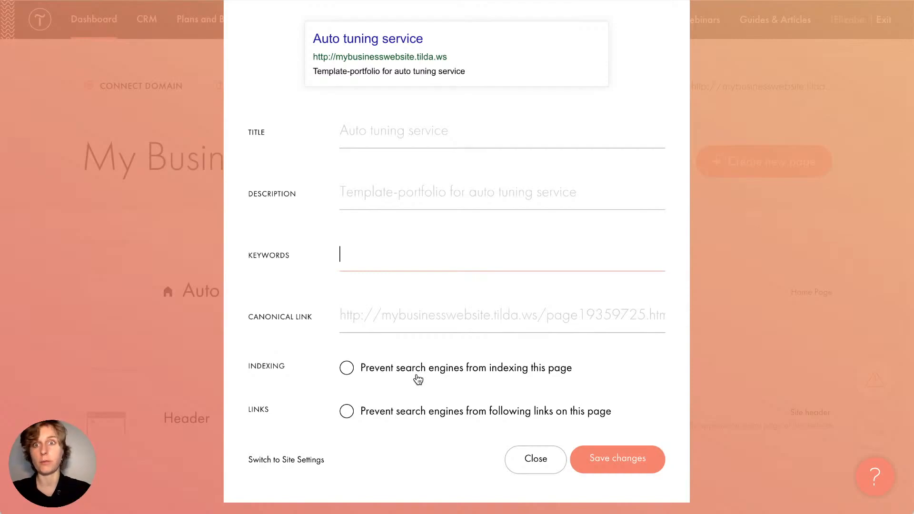
{"action": "scroll", "coordinate": [419, 380], "scroll_direction": "up", "scroll_amount": 20}
{"action": "left_click", "coordinate": [509, 116]}
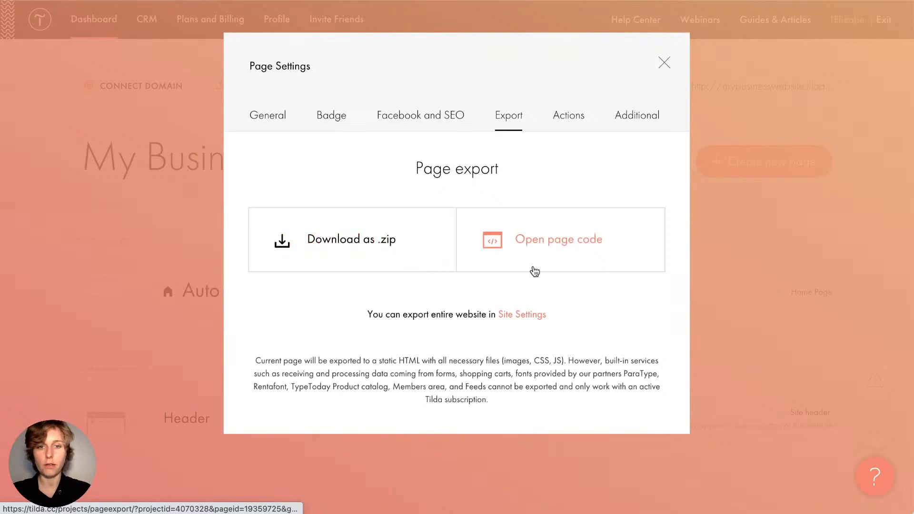
Show the Transfer, Duplicate, Delete and Move page actions for this page
{"action": "left_click", "coordinate": [570, 115]}
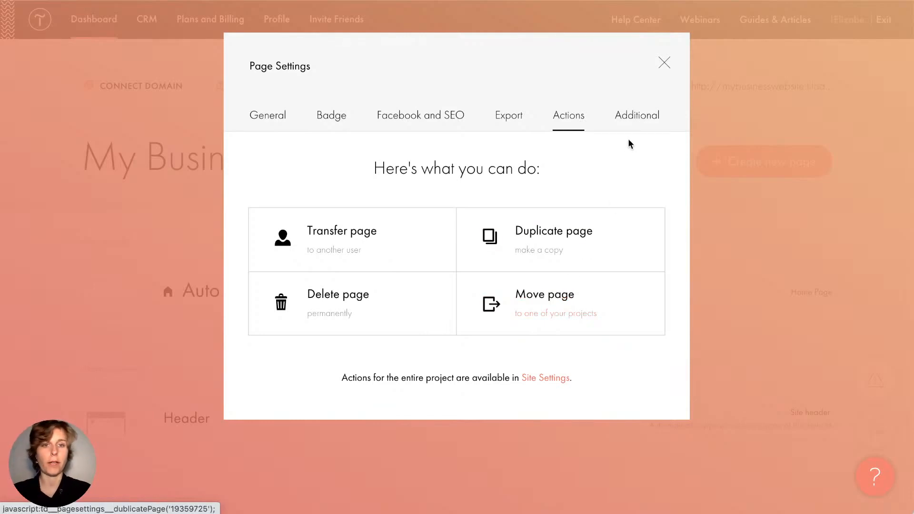
Show the page's Additional settings and place the cursor in the Comment for Page field
{"action": "left_click", "coordinate": [635, 126]}
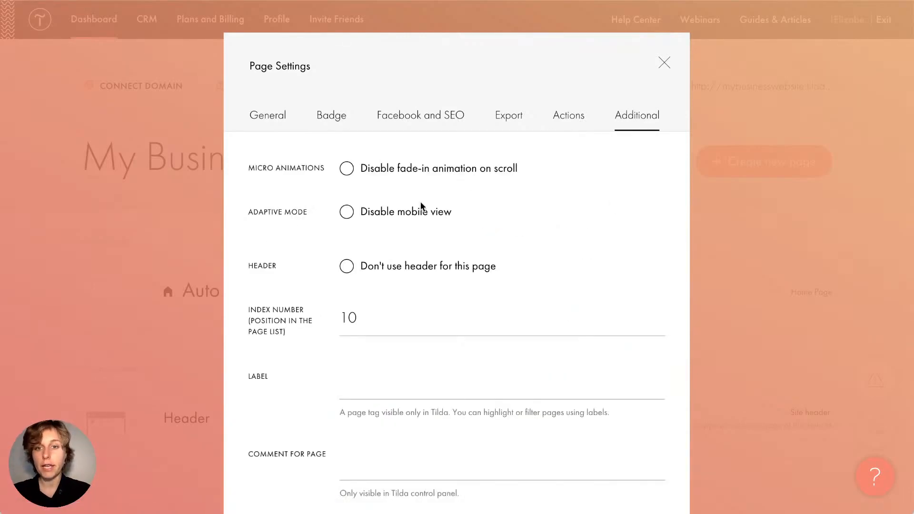
{"action": "scroll", "coordinate": [460, 201], "scroll_direction": "down", "scroll_amount": 2}
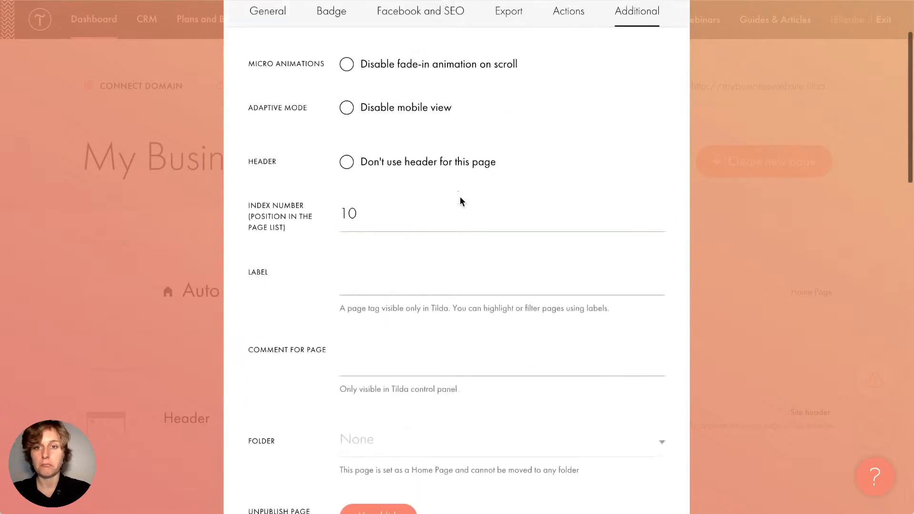
{"action": "scroll", "coordinate": [460, 201], "scroll_direction": "up", "scroll_amount": 2}
{"action": "scroll", "coordinate": [461, 201], "scroll_direction": "down", "scroll_amount": 1}
{"action": "scroll", "coordinate": [460, 198], "scroll_direction": "down", "scroll_amount": 5}
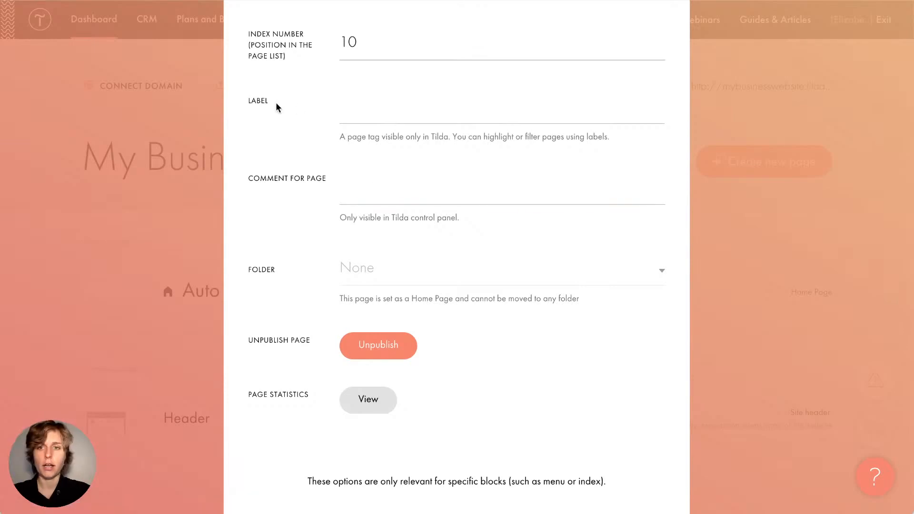
{"action": "left_click", "coordinate": [368, 196]}
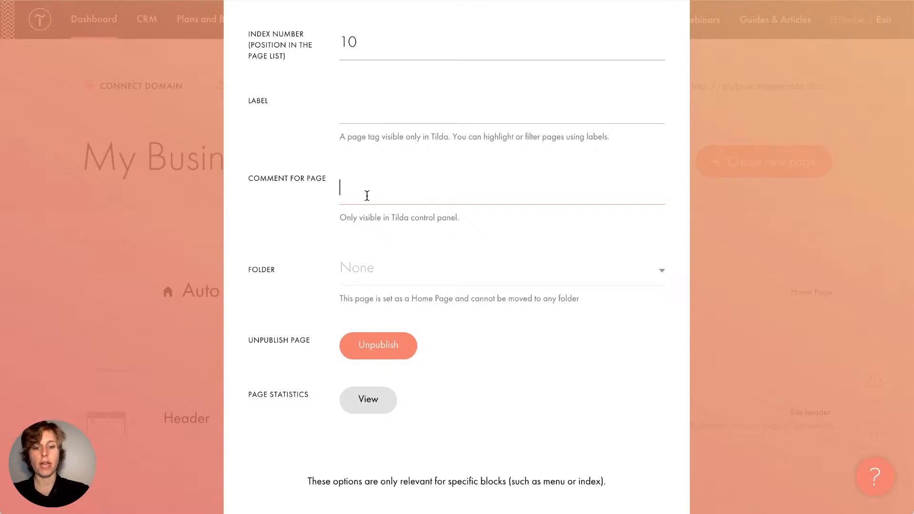
Enter the page comment 'In progress' and enable 'Save page as a template'
{"action": "type", "text": "In pro"}
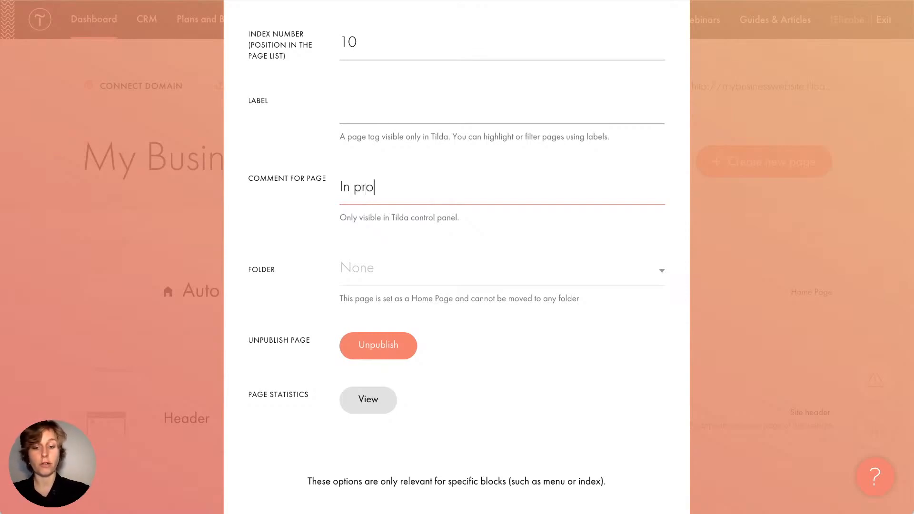
{"action": "type", "text": "gress"}
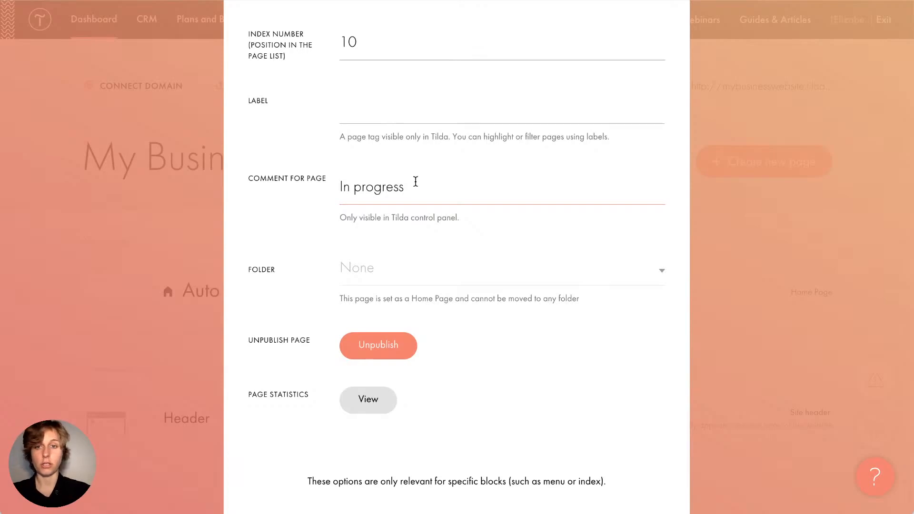
{"action": "scroll", "coordinate": [415, 182], "scroll_direction": "down", "scroll_amount": 1}
{"action": "scroll", "coordinate": [416, 182], "scroll_direction": "down", "scroll_amount": 10}
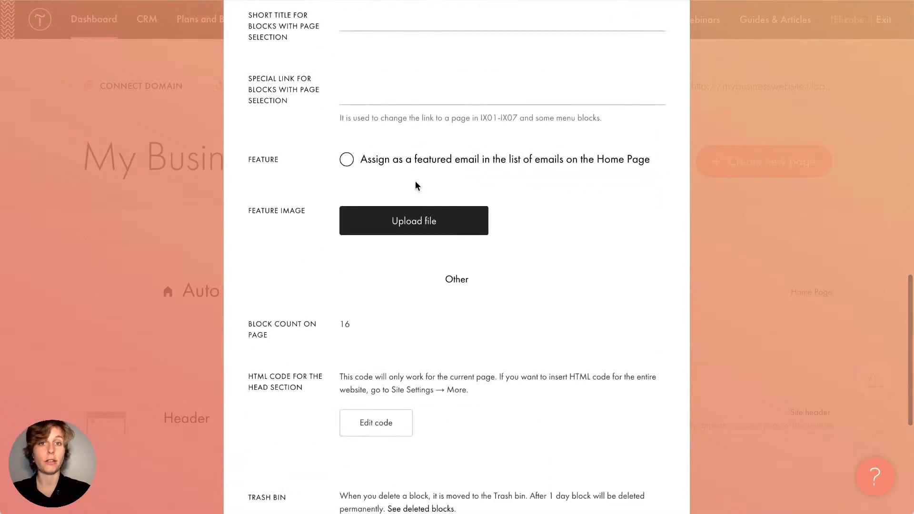
{"action": "scroll", "coordinate": [417, 184], "scroll_direction": "down", "scroll_amount": 5}
{"action": "scroll", "coordinate": [417, 184], "scroll_direction": "down", "scroll_amount": 1}
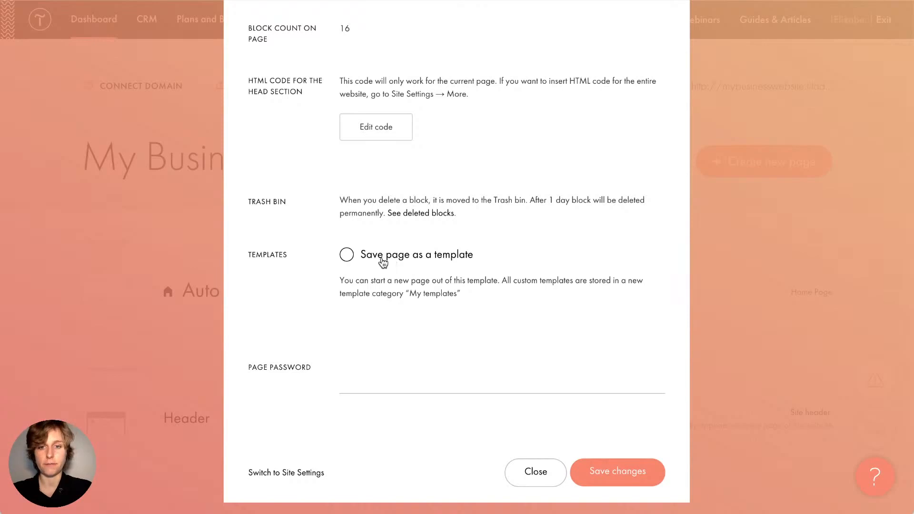
{"action": "left_click", "coordinate": [384, 262]}
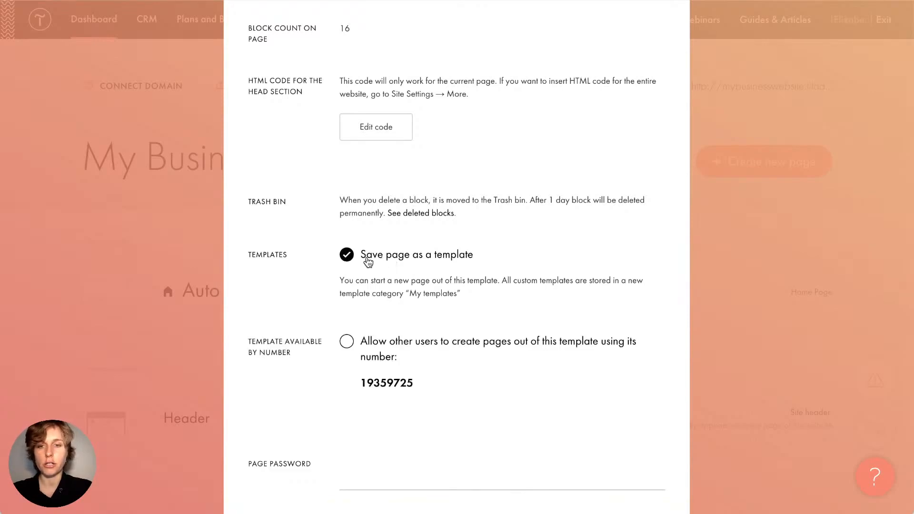
{"action": "scroll", "coordinate": [369, 262], "scroll_direction": "down", "scroll_amount": 2}
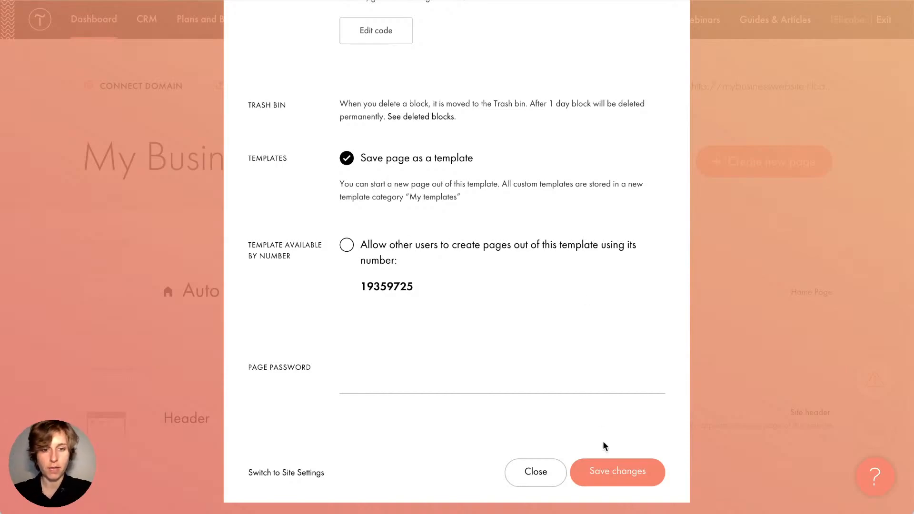
Save the page settings and find Auto tuning service under My Templates in the new-page gallery
{"action": "left_click", "coordinate": [609, 468]}
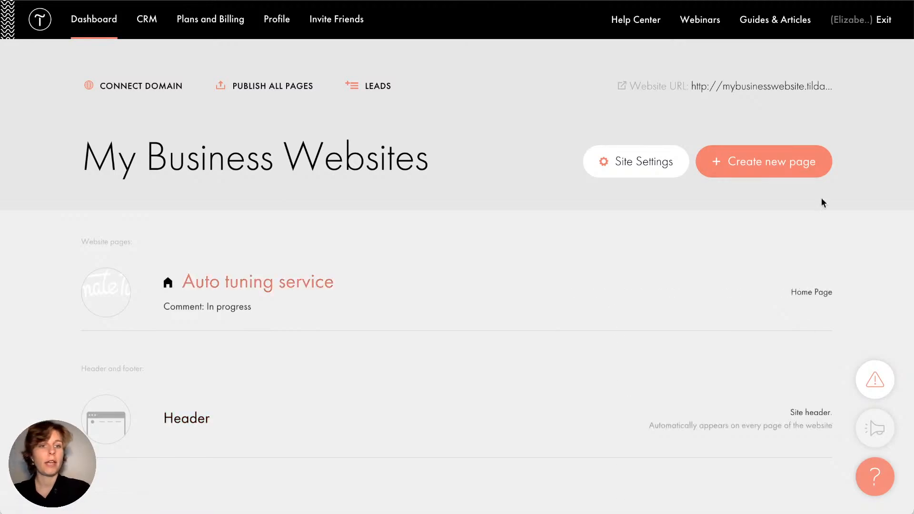
{"action": "left_click", "coordinate": [783, 162]}
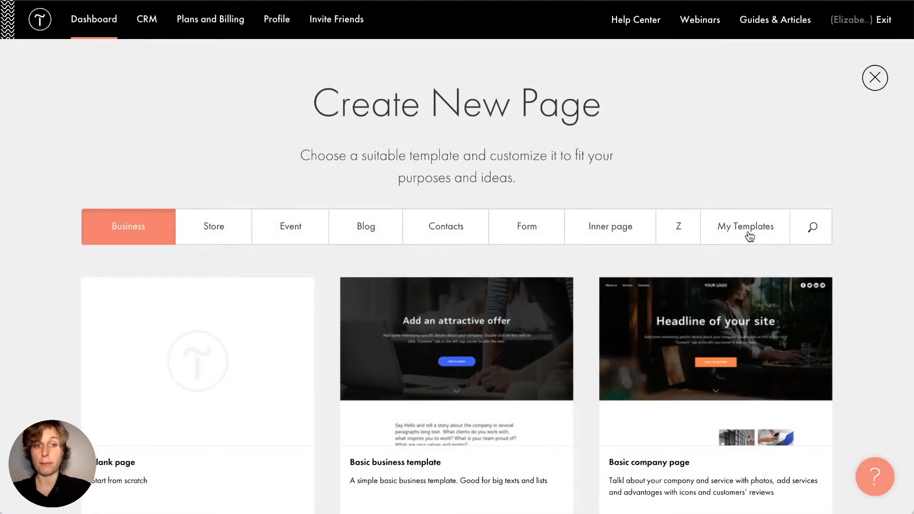
{"action": "left_click", "coordinate": [745, 236]}
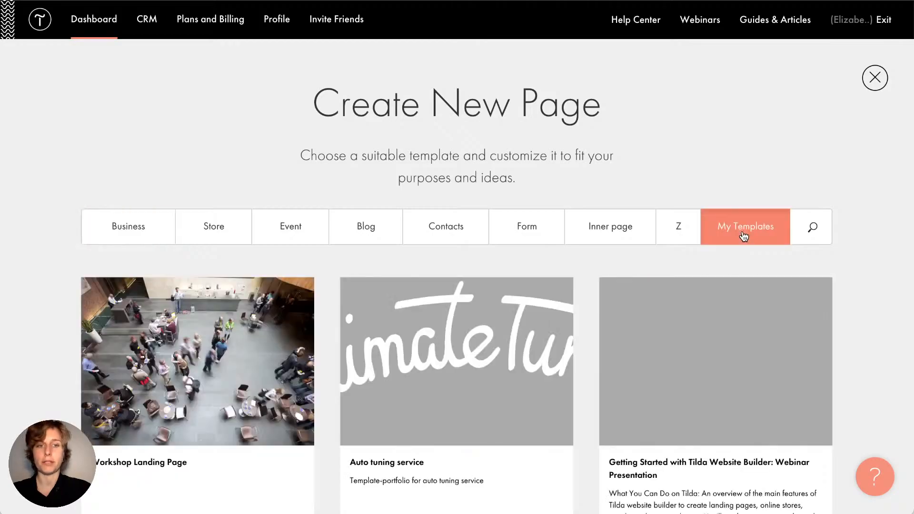
{"action": "scroll", "coordinate": [317, 291], "scroll_direction": "down", "scroll_amount": 10}
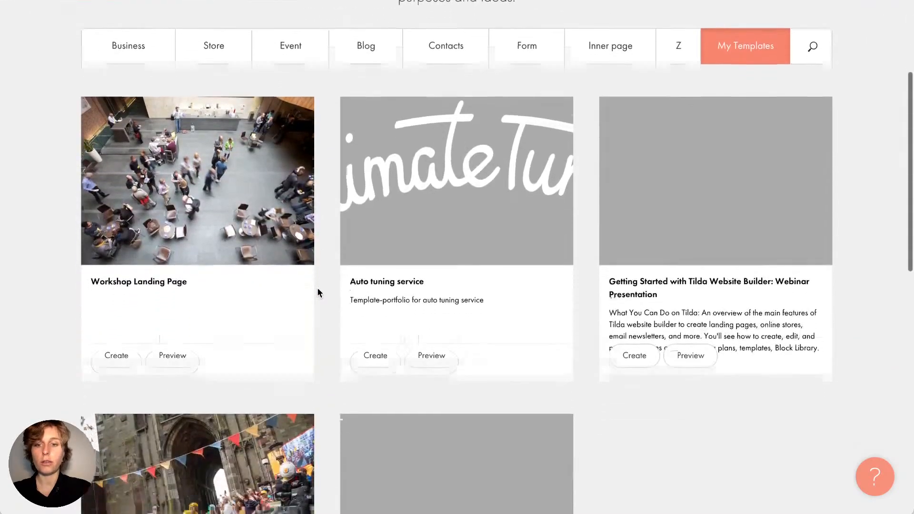
{"action": "scroll", "coordinate": [317, 288], "scroll_direction": "up", "scroll_amount": 10}
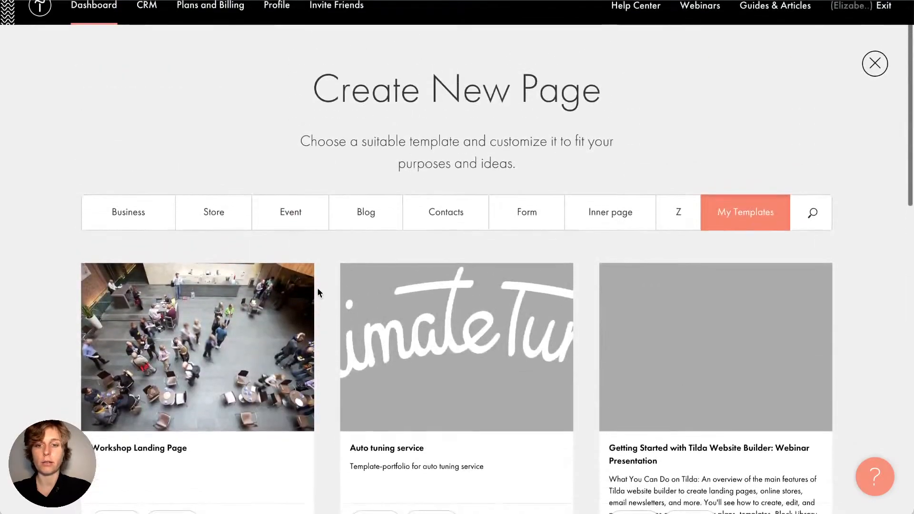
{"action": "scroll", "coordinate": [317, 288], "scroll_direction": "down", "scroll_amount": 1}
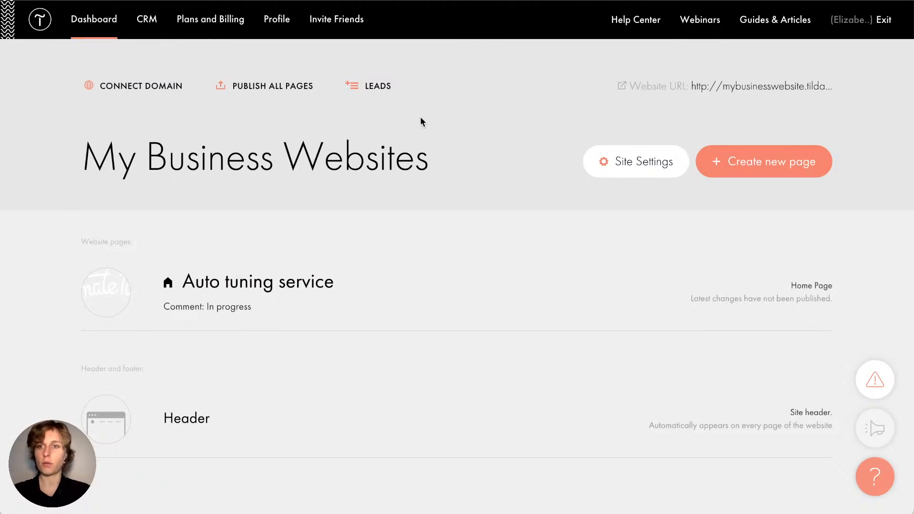
{"action": "mouse_move", "coordinate": [218, 272]}
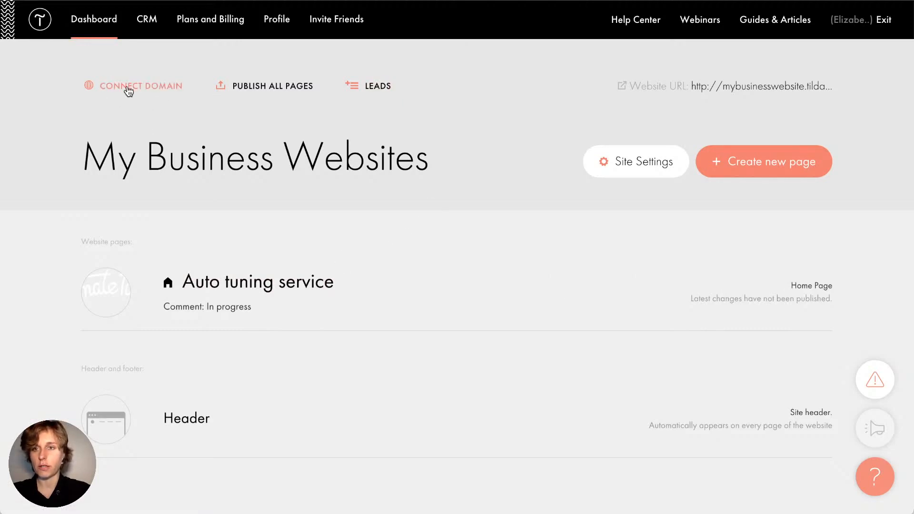
{"action": "left_click", "coordinate": [128, 86]}
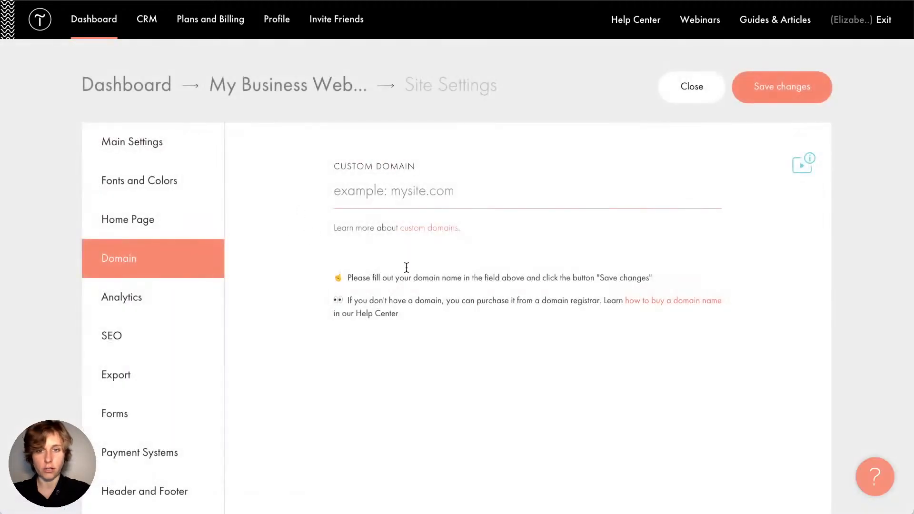
{"action": "scroll", "coordinate": [289, 95], "scroll_direction": "left", "scroll_amount": 5}
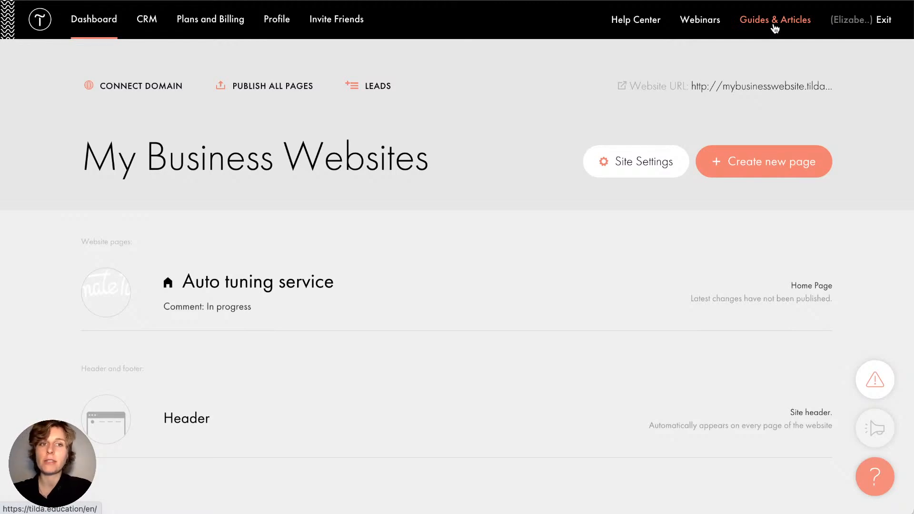
Browse the guides, articles and video tutorials on the Tilda Education site
{"action": "left_click", "coordinate": [775, 21]}
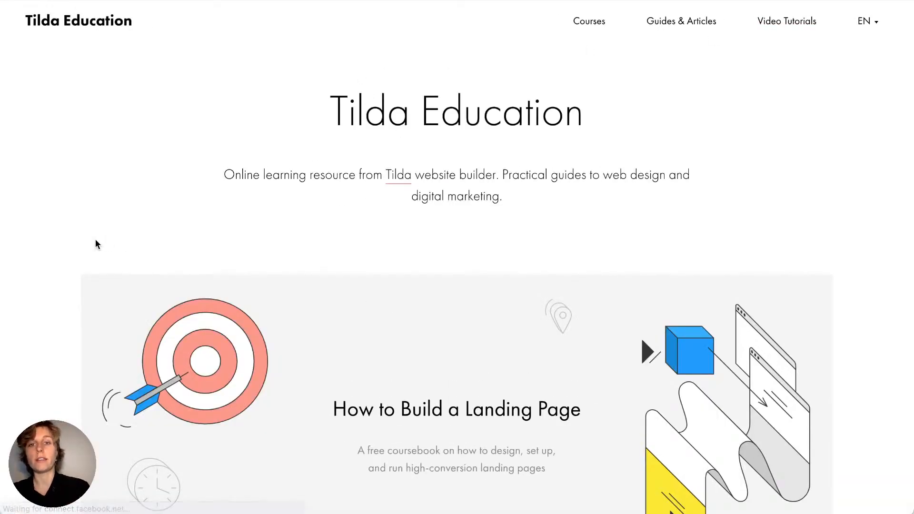
{"action": "scroll", "coordinate": [69, 276], "scroll_direction": "down", "scroll_amount": 3}
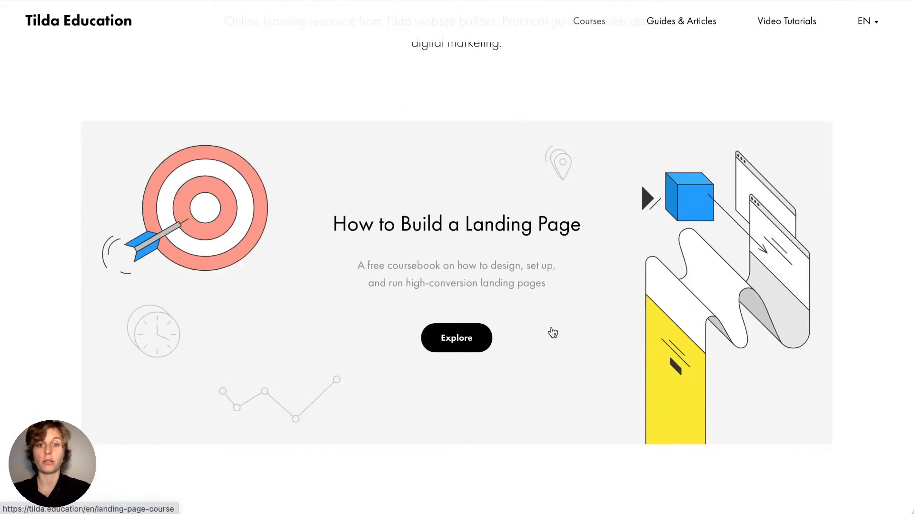
{"action": "scroll", "coordinate": [269, 340], "scroll_direction": "down", "scroll_amount": 3}
{"action": "scroll", "coordinate": [269, 340], "scroll_direction": "down", "scroll_amount": 8}
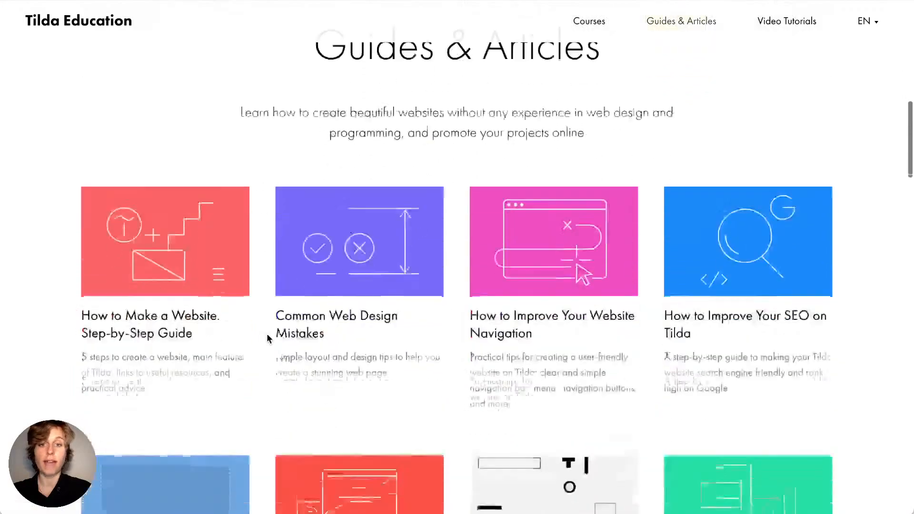
{"action": "scroll", "coordinate": [267, 334], "scroll_direction": "up", "scroll_amount": 15}
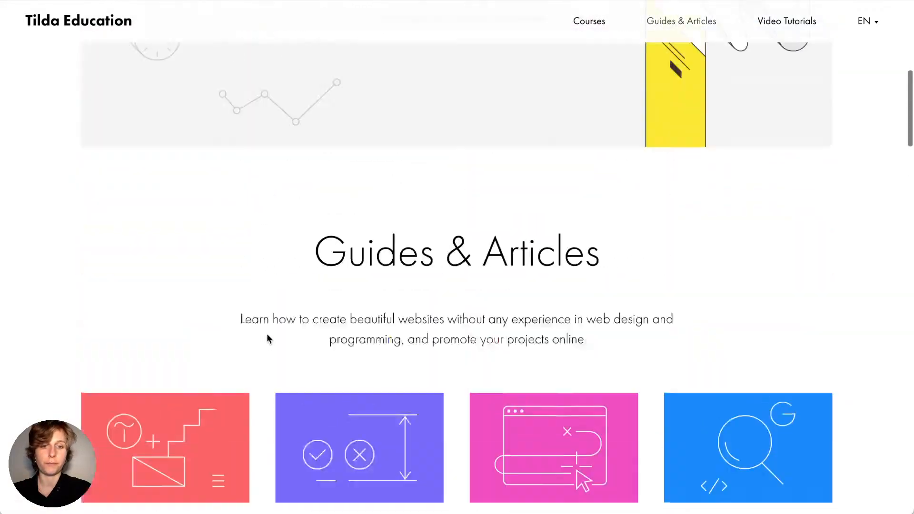
{"action": "scroll", "coordinate": [495, 369], "scroll_direction": "down", "scroll_amount": 12}
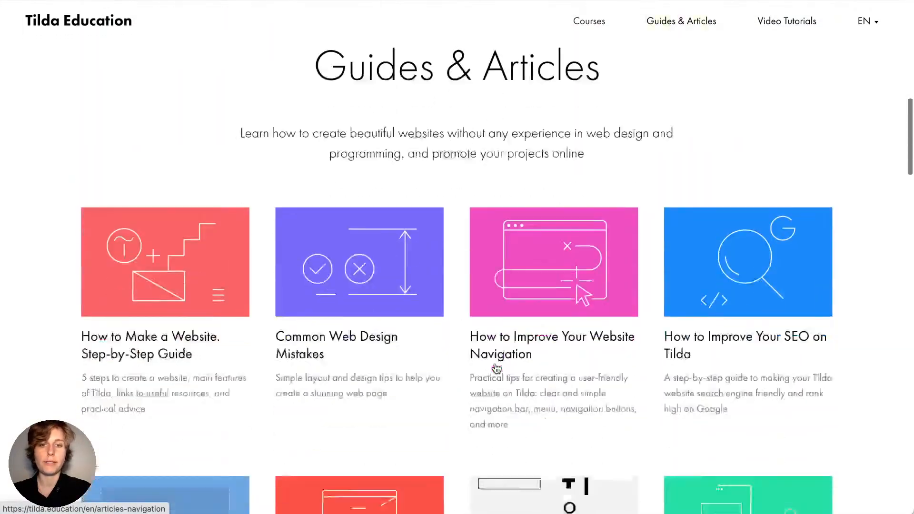
{"action": "scroll", "coordinate": [496, 369], "scroll_direction": "down", "scroll_amount": 1}
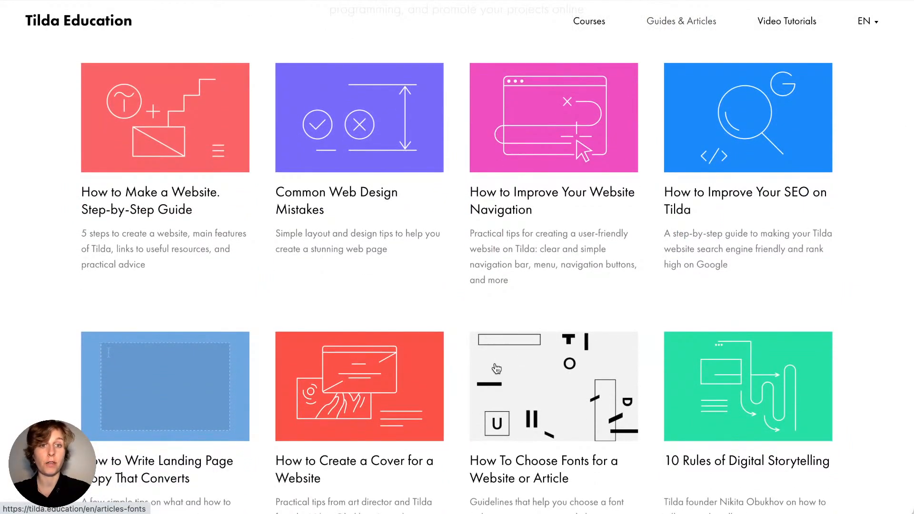
{"action": "scroll", "coordinate": [497, 369], "scroll_direction": "down", "scroll_amount": 15}
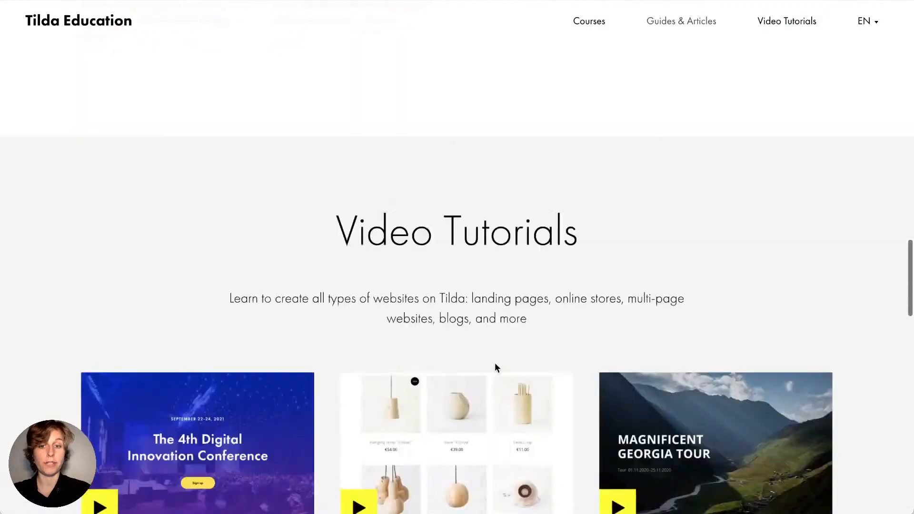
{"action": "scroll", "coordinate": [496, 368], "scroll_direction": "down", "scroll_amount": 20}
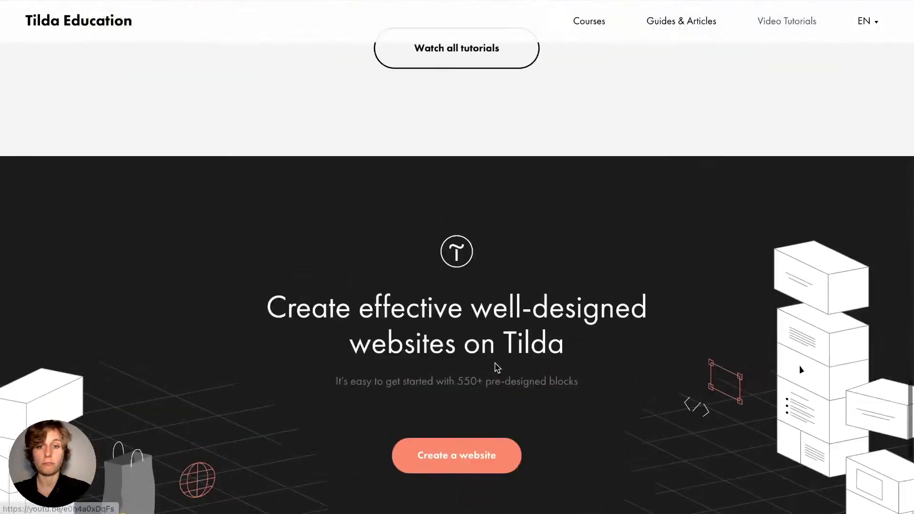
{"action": "scroll", "coordinate": [497, 368], "scroll_direction": "up", "scroll_amount": 20}
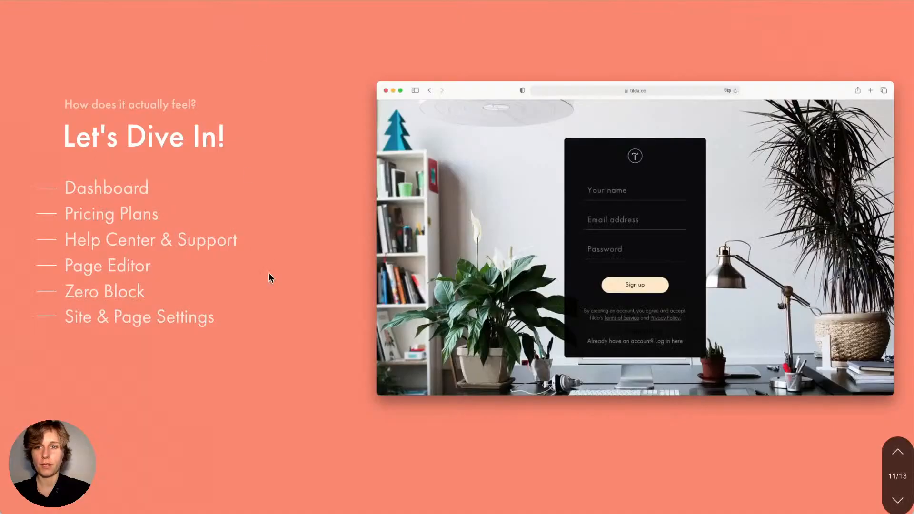
Go through the Free Services slide (UTM Builder, Tilda Colors, Tilda Icons) to slide 13
{"action": "key", "text": "Right"}
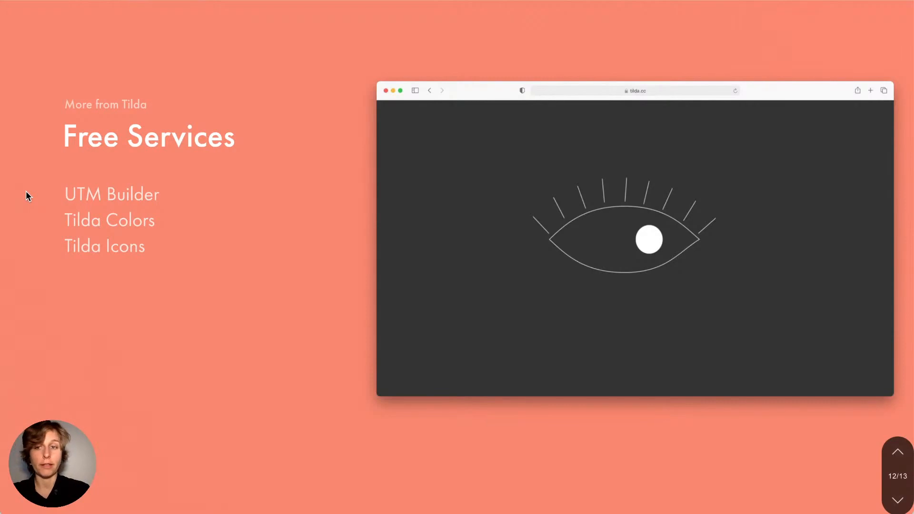
{"action": "mouse_move", "coordinate": [104, 192]}
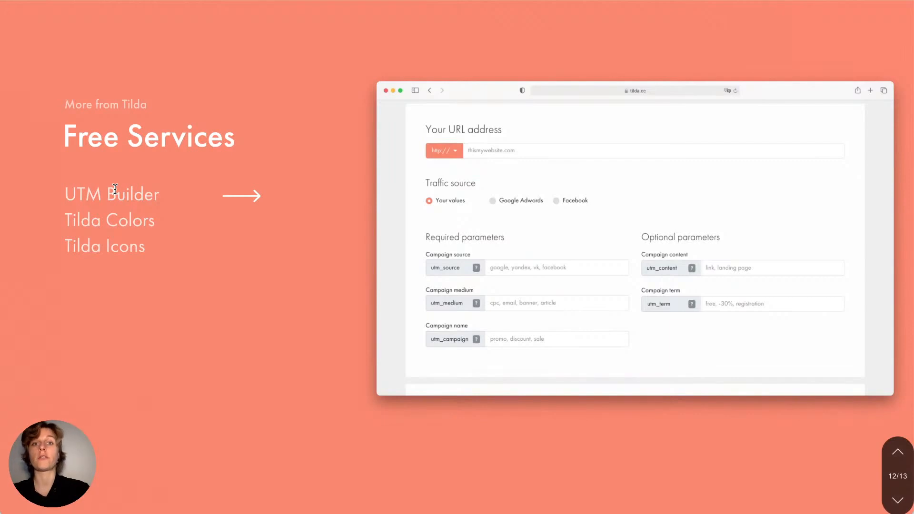
{"action": "mouse_move", "coordinate": [113, 218]}
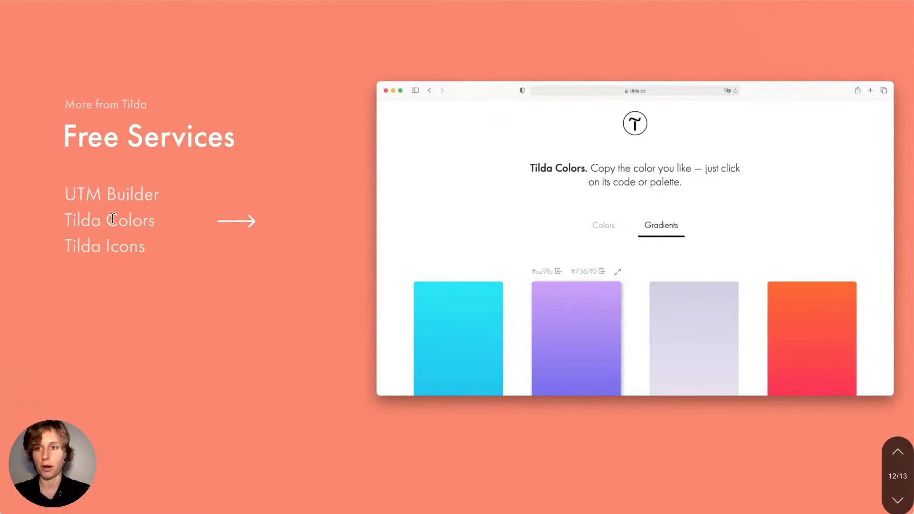
{"action": "mouse_move", "coordinate": [100, 244]}
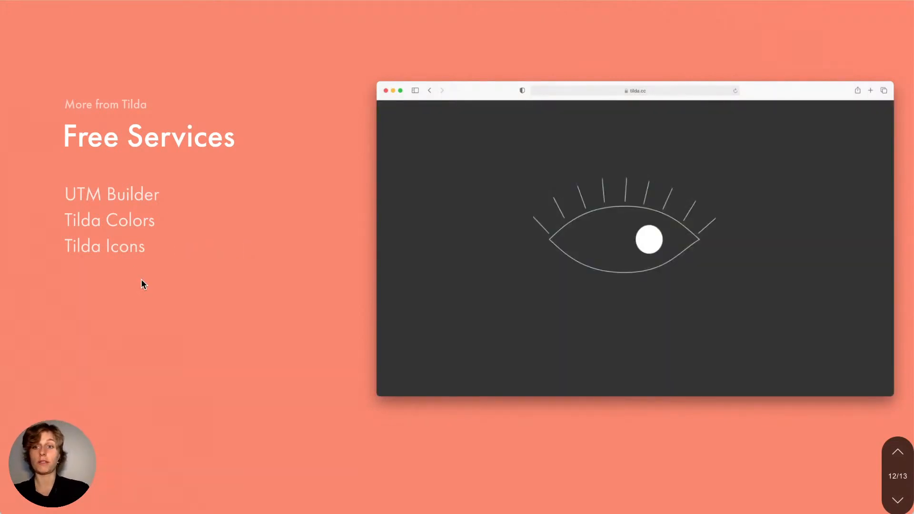
{"action": "key", "text": "Down"}
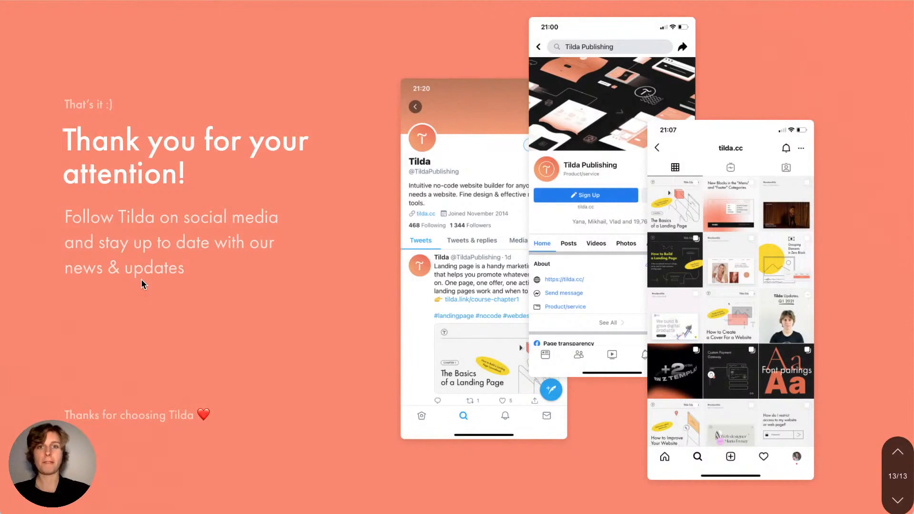